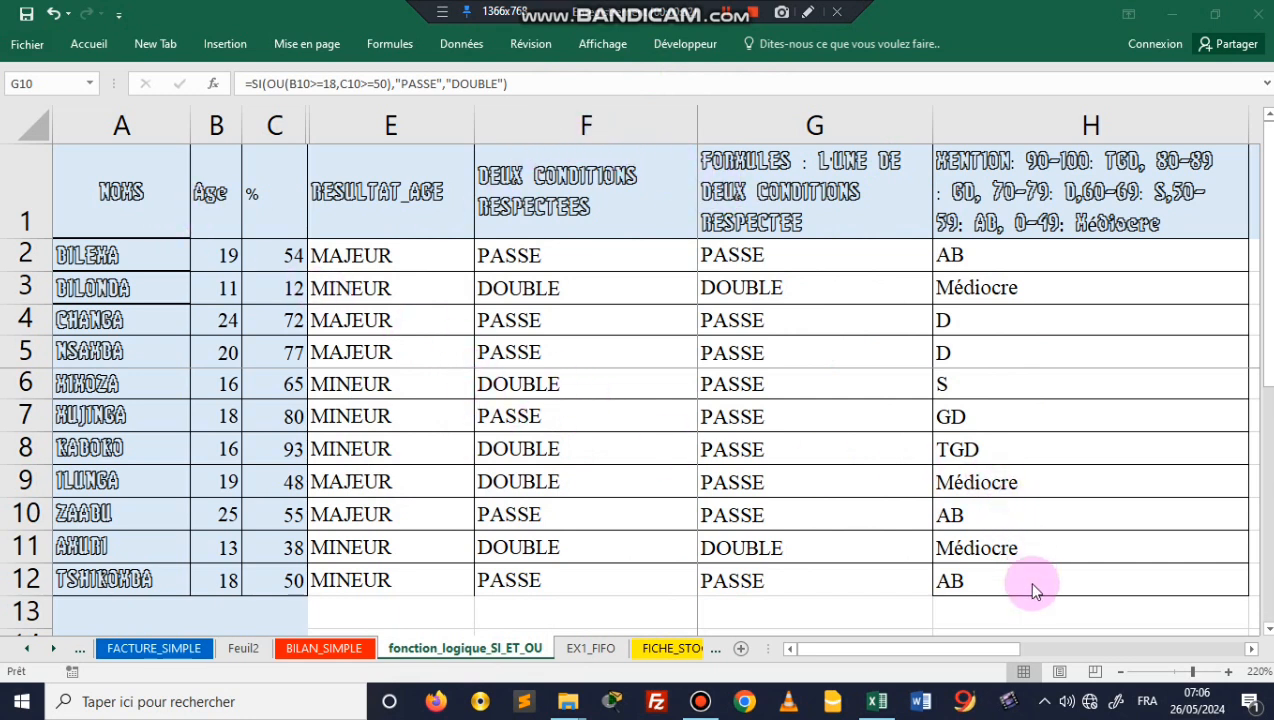
{"action": "left_click", "coordinate": [905, 610]}
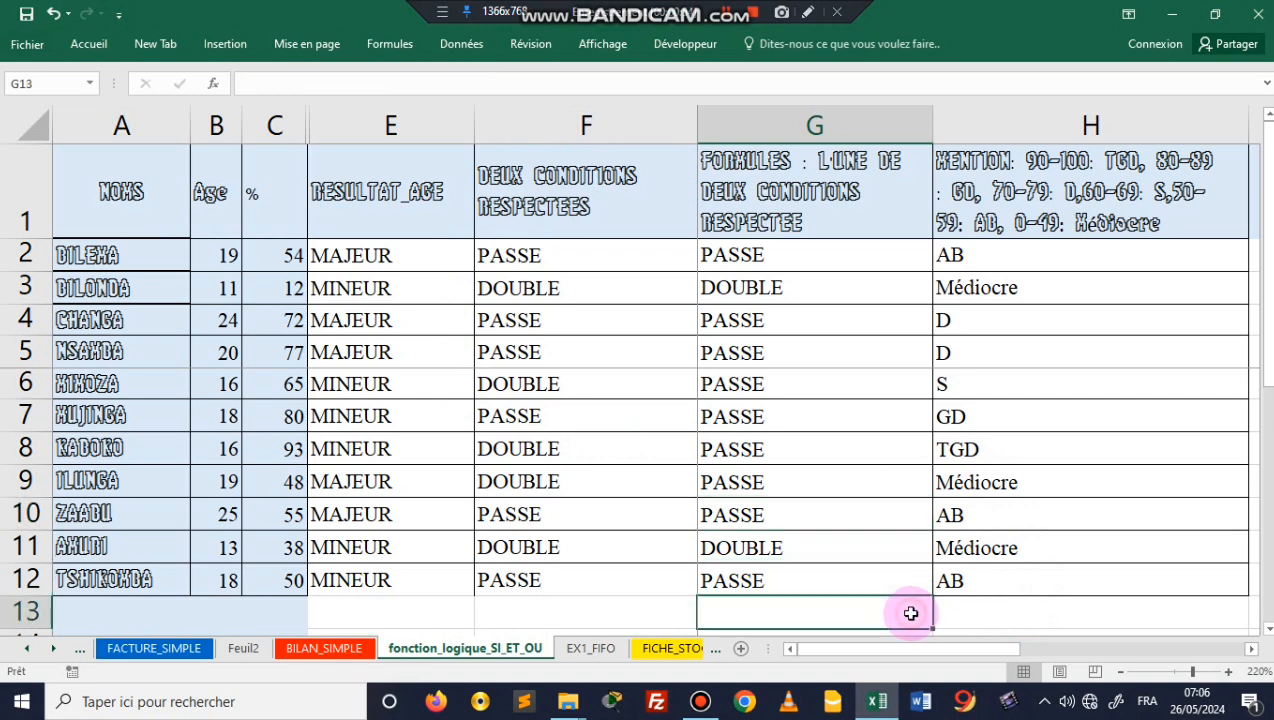
{"action": "left_click", "coordinate": [1022, 620]}
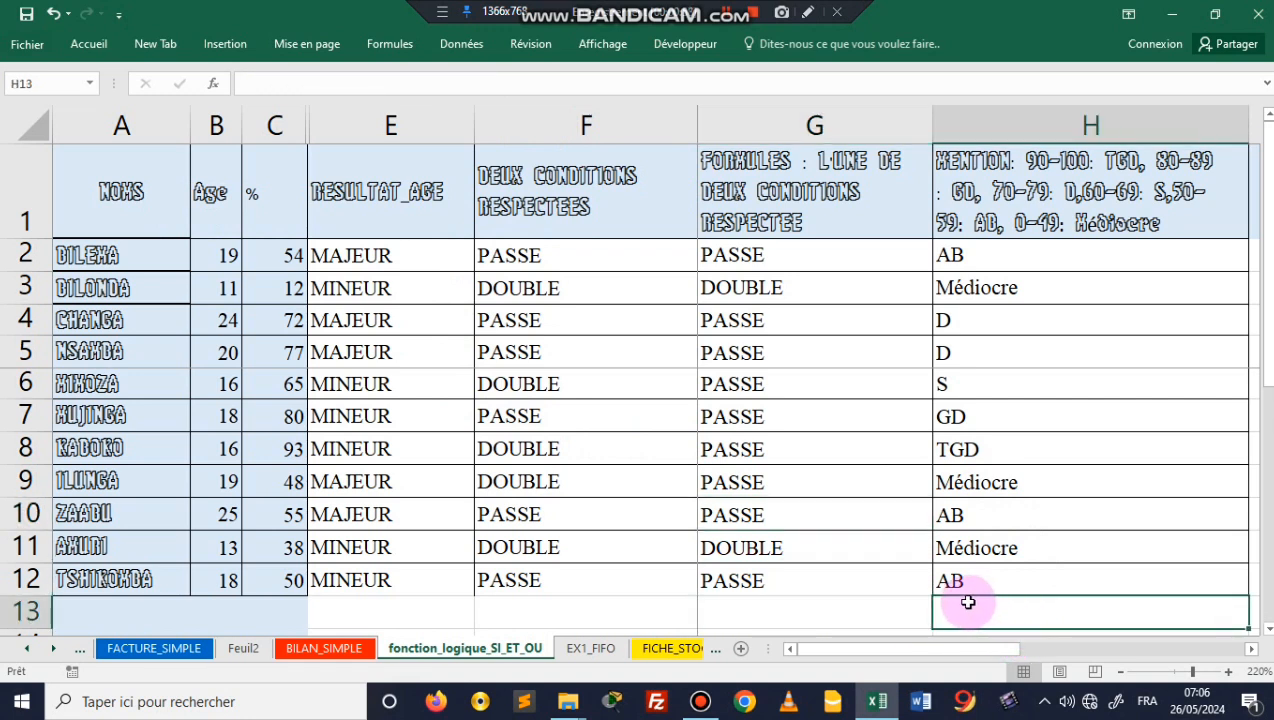
{"action": "left_click", "coordinate": [900, 610]}
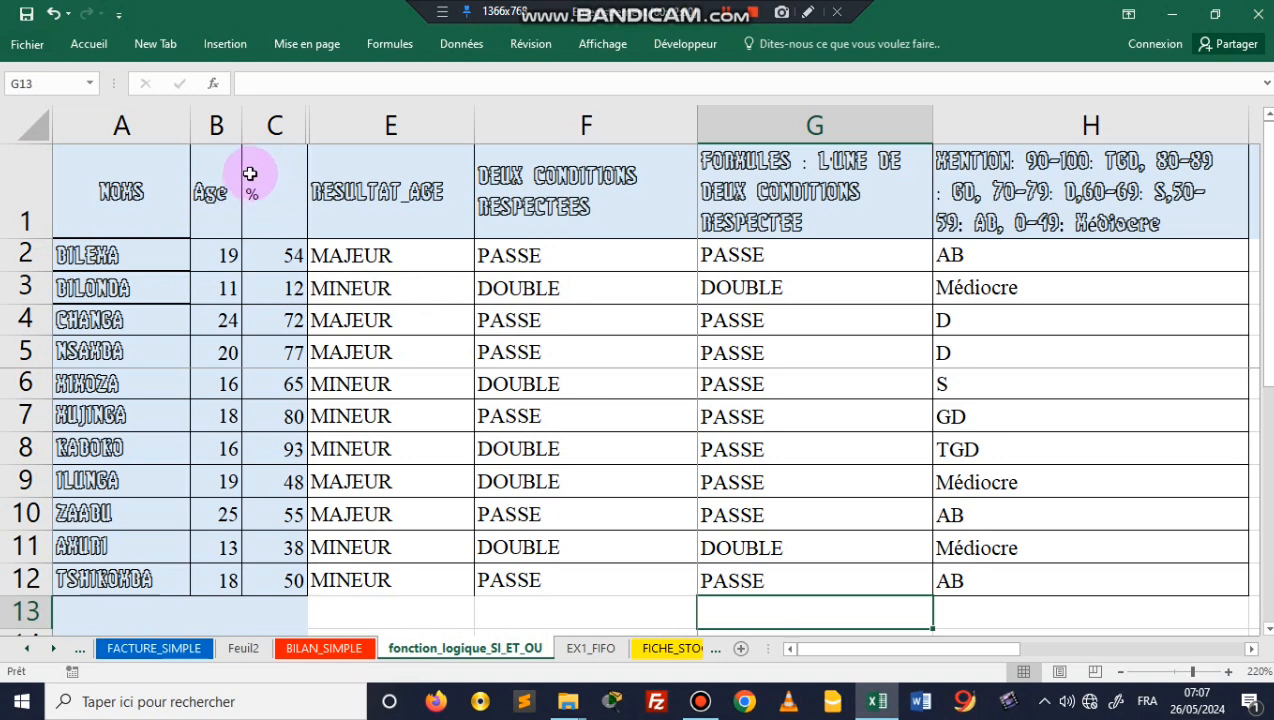
Examine the Age and % columns and the SI formula behind the RESULTAT_AGE value in E2.
{"action": "left_click", "coordinate": [222, 118]}
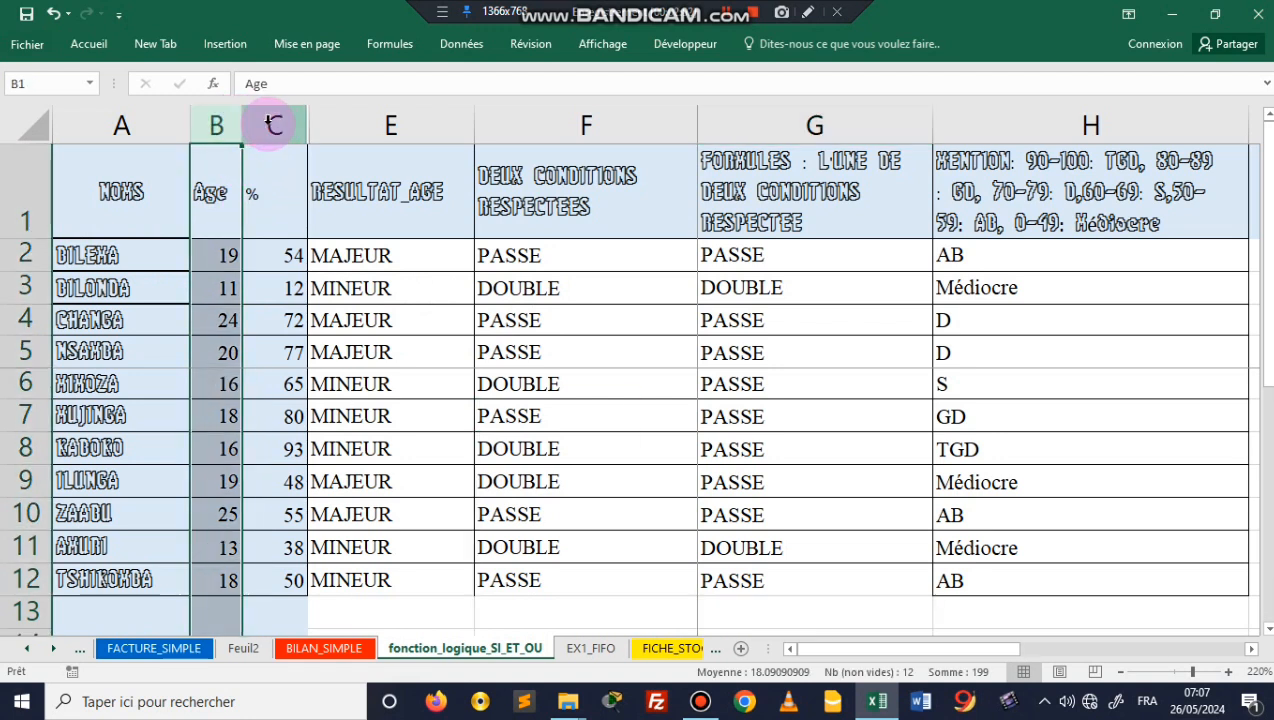
{"action": "left_click", "coordinate": [276, 122]}
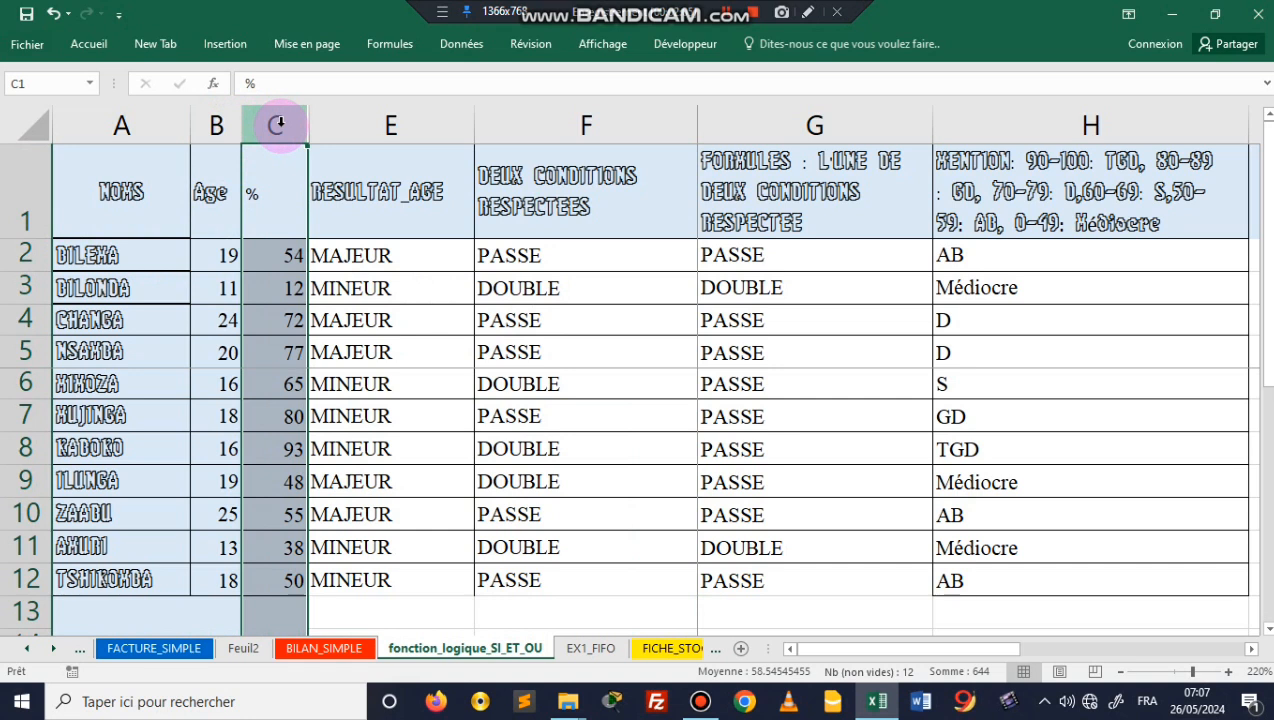
{"action": "left_click", "coordinate": [410, 198]}
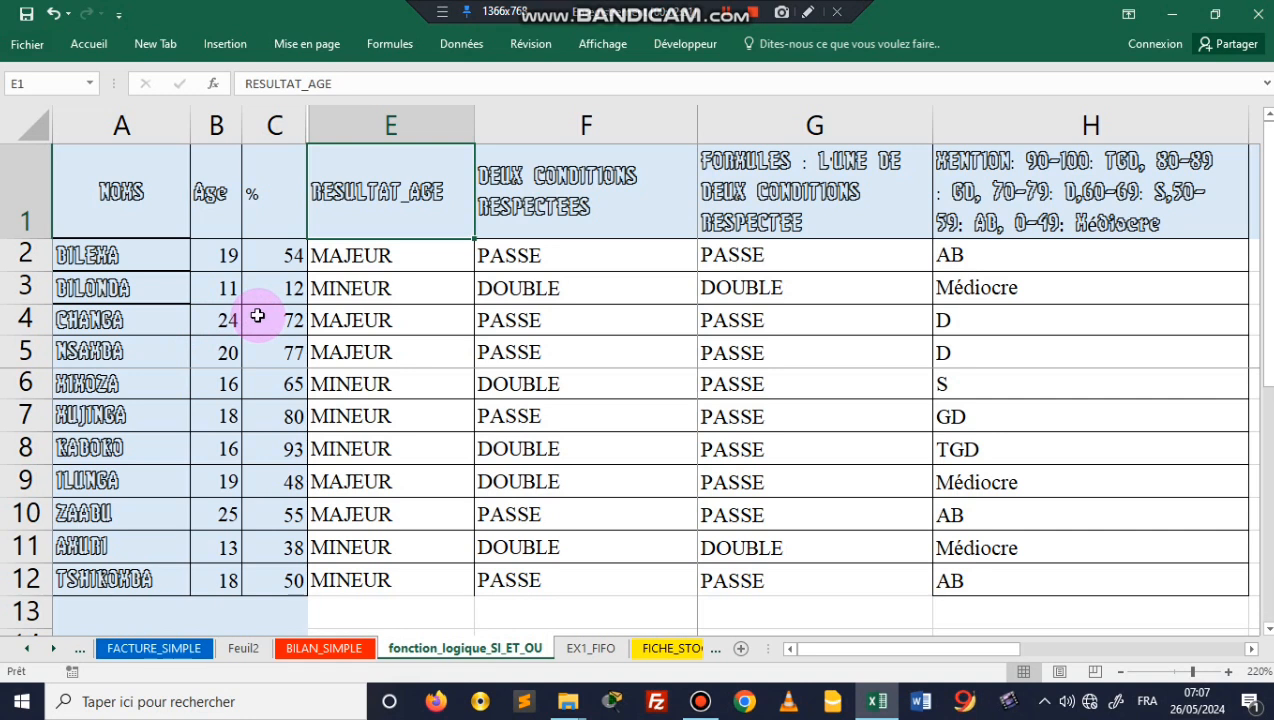
{"action": "left_click", "coordinate": [229, 260]}
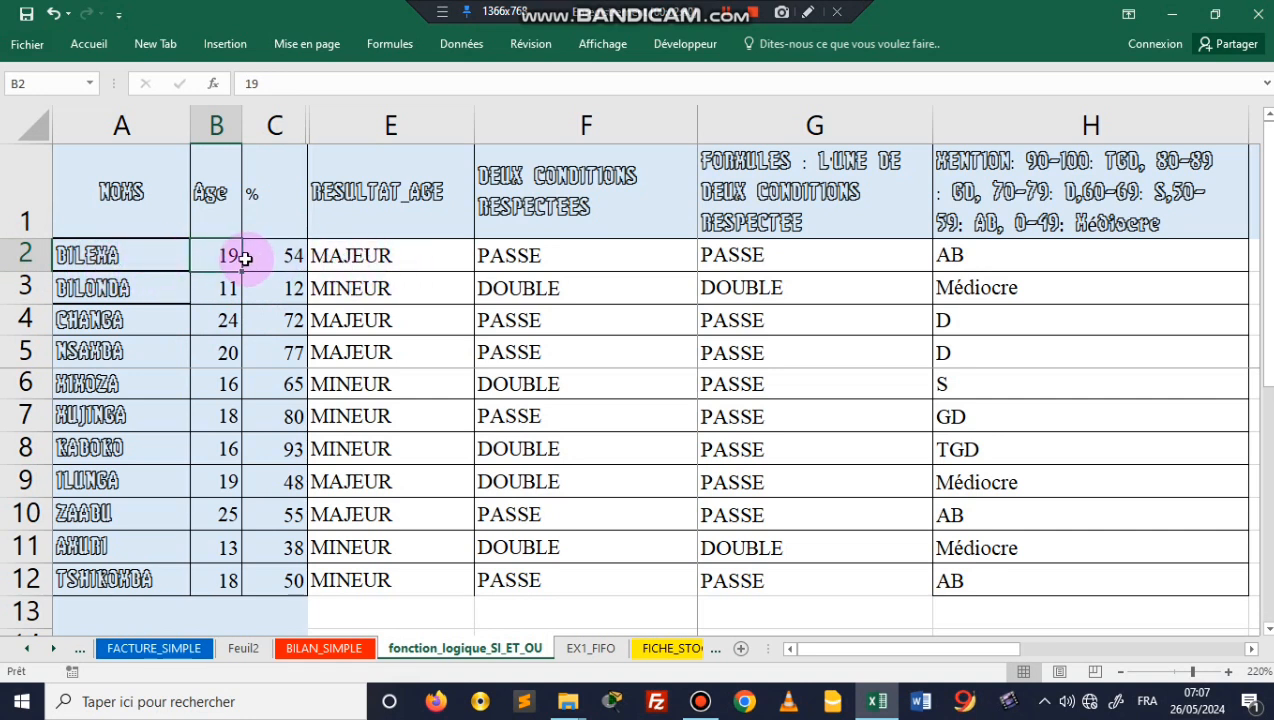
{"action": "left_click", "coordinate": [362, 256]}
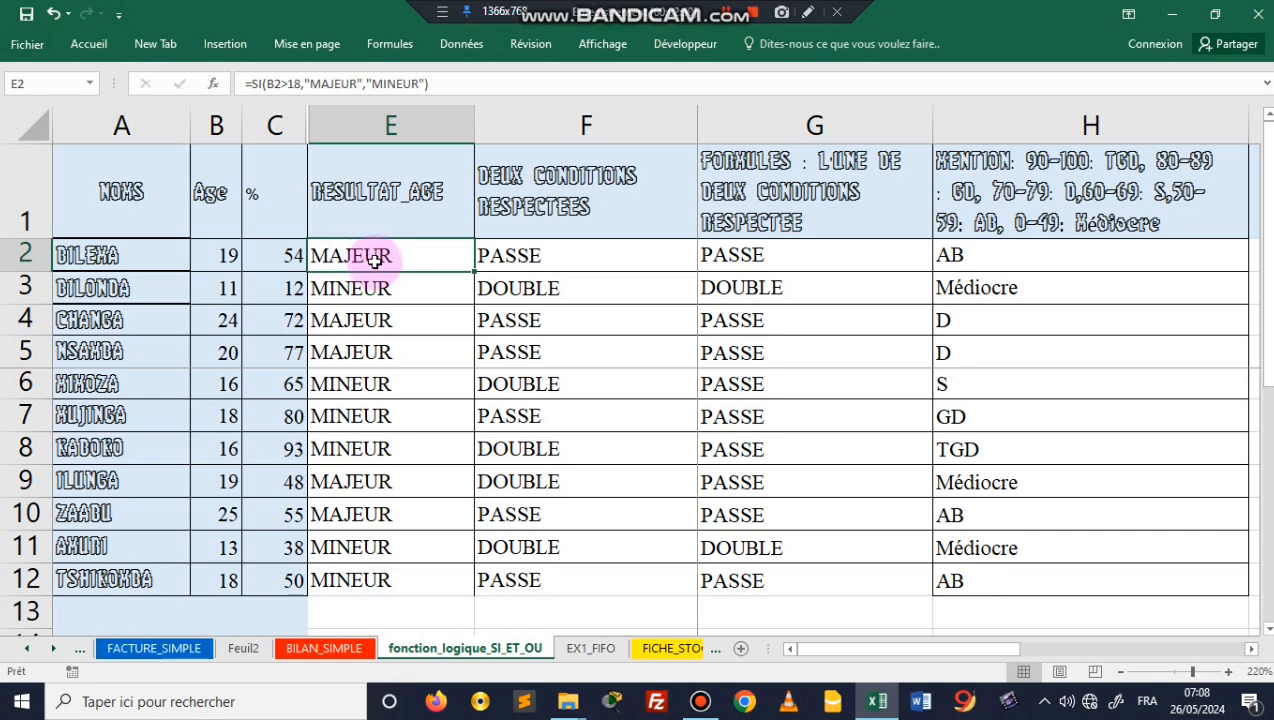
{"action": "double_click", "coordinate": [373, 259]}
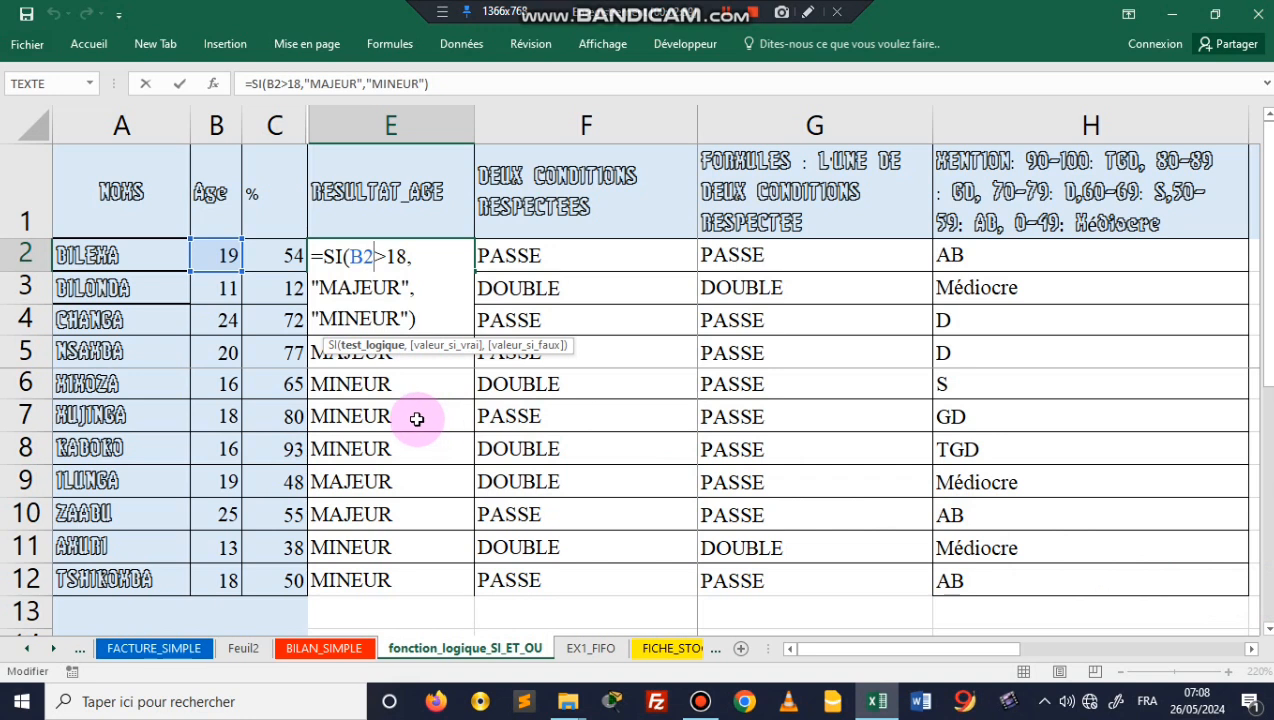
{"action": "key", "text": "Return"}
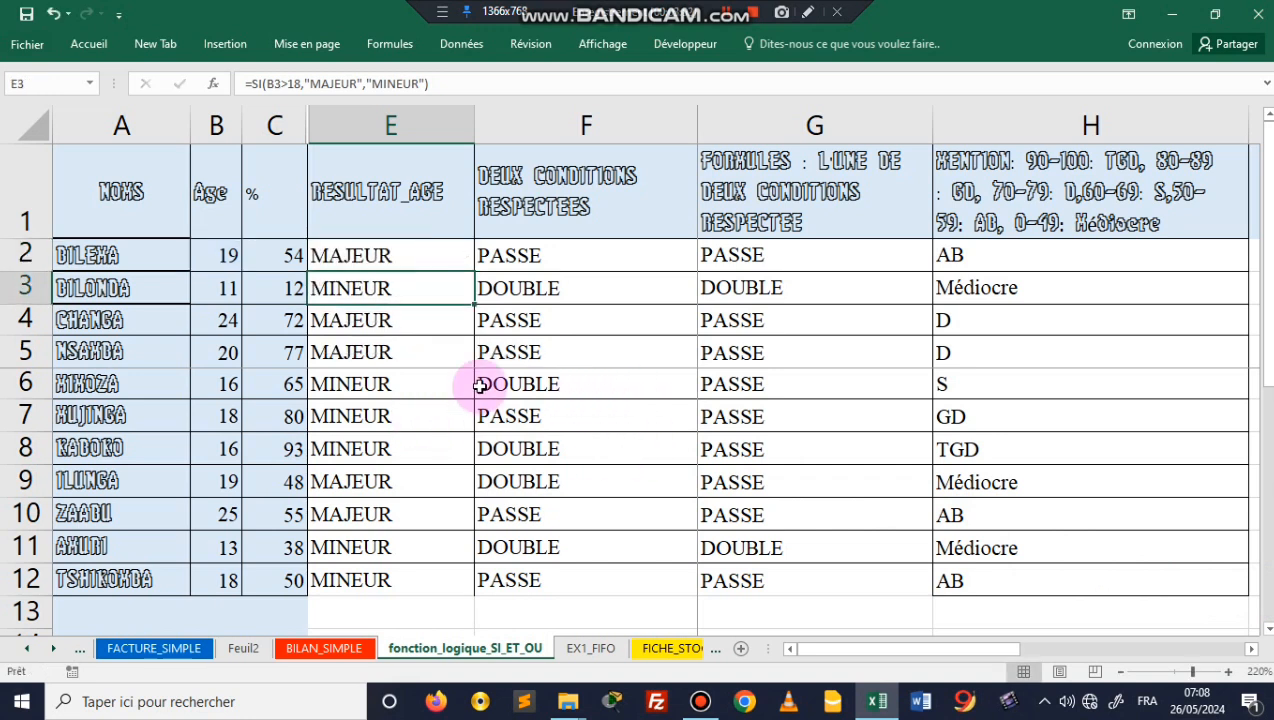
Set the age in cell B2 to 15.
{"action": "left_click", "coordinate": [222, 257]}
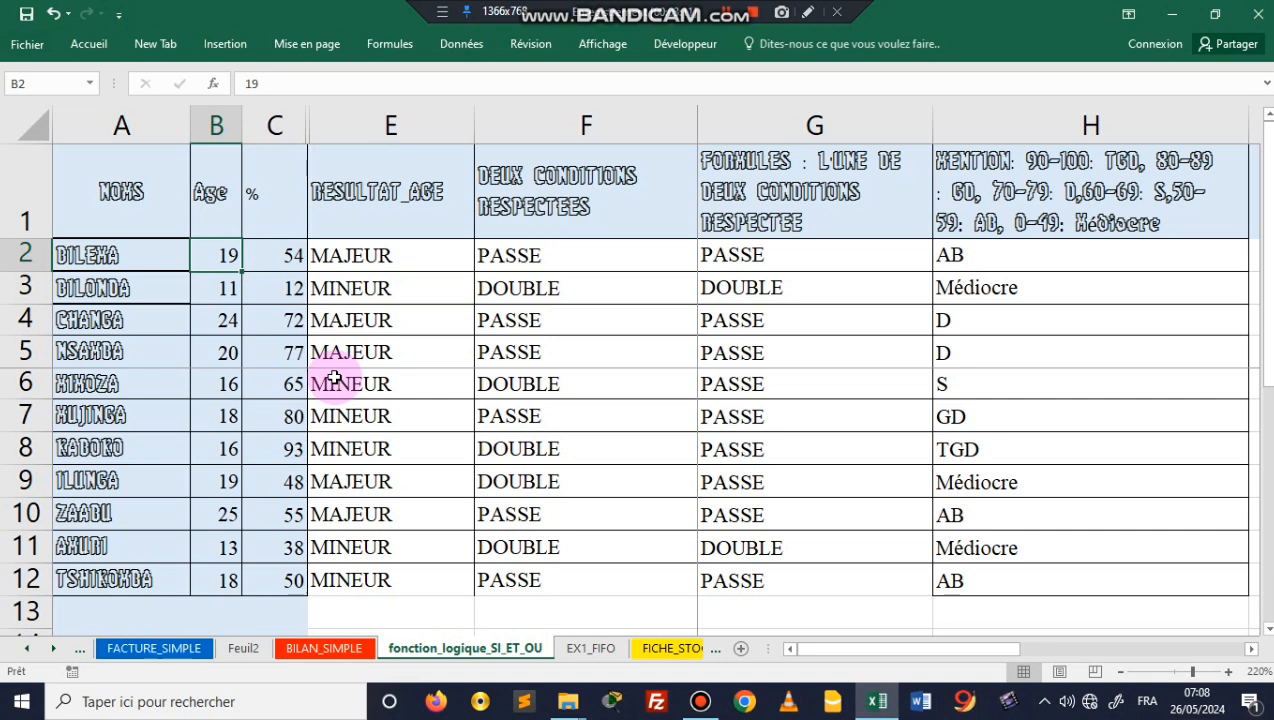
{"action": "type", "text": "&"}
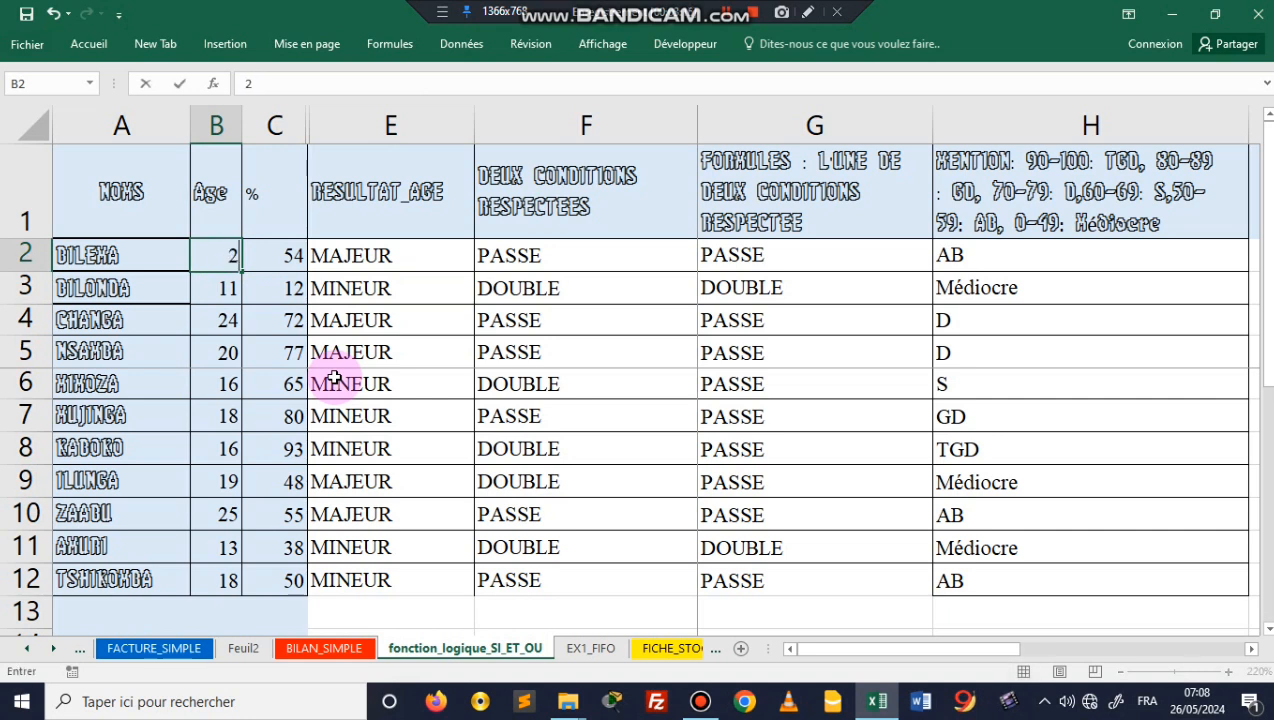
{"action": "type", "text": "5"}
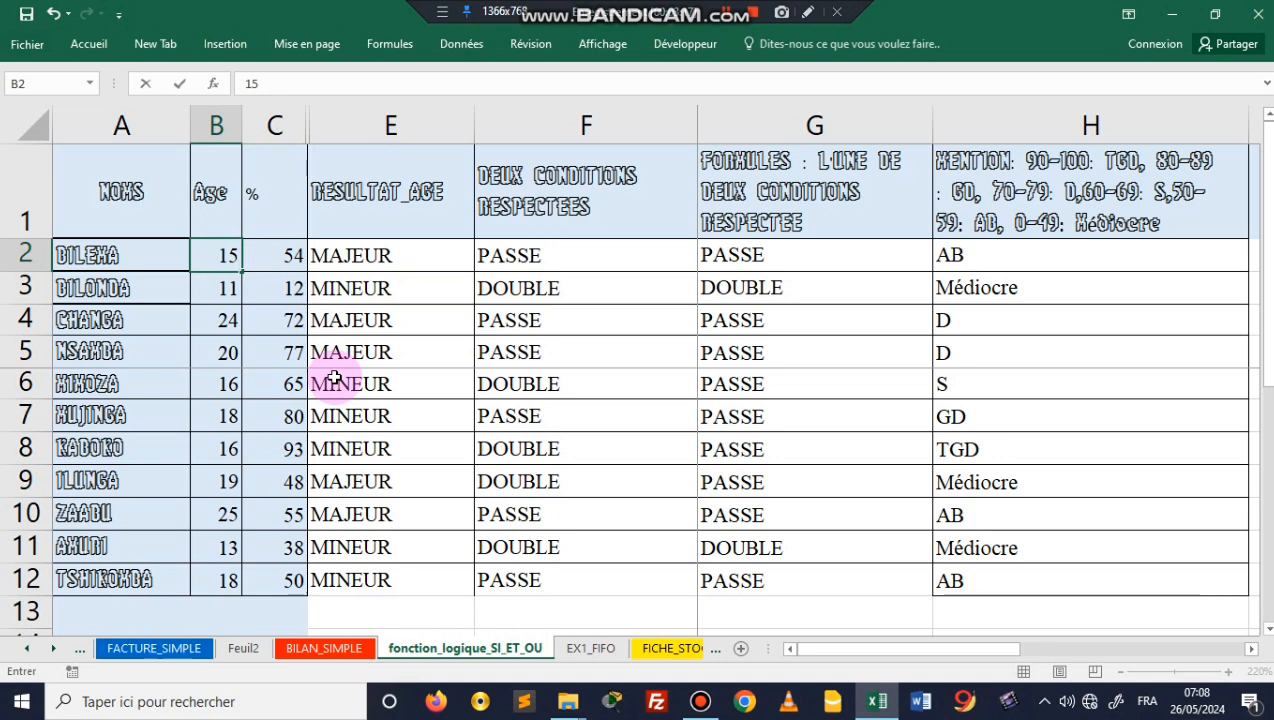
{"action": "key", "text": "Return"}
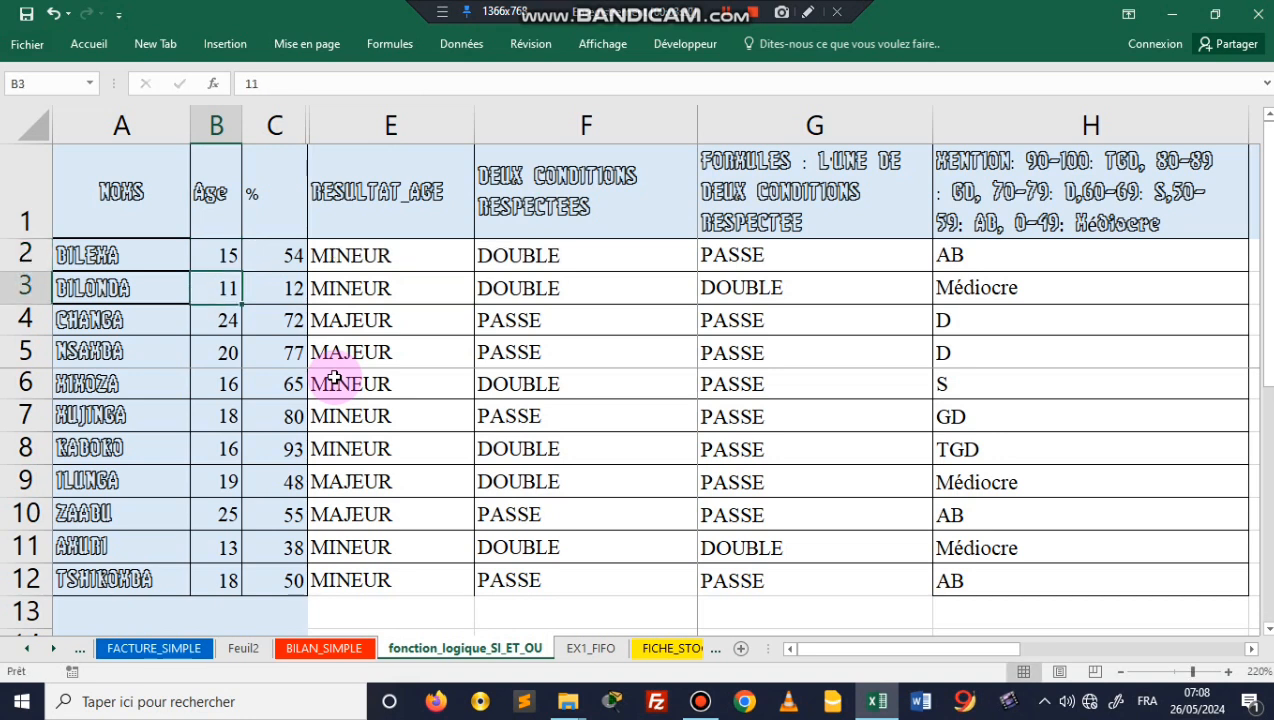
Examine the row 2 results in E2 and F2, comparing the SI(ET()) formula's two conditions with the age and percentage.
{"action": "left_click", "coordinate": [384, 259]}
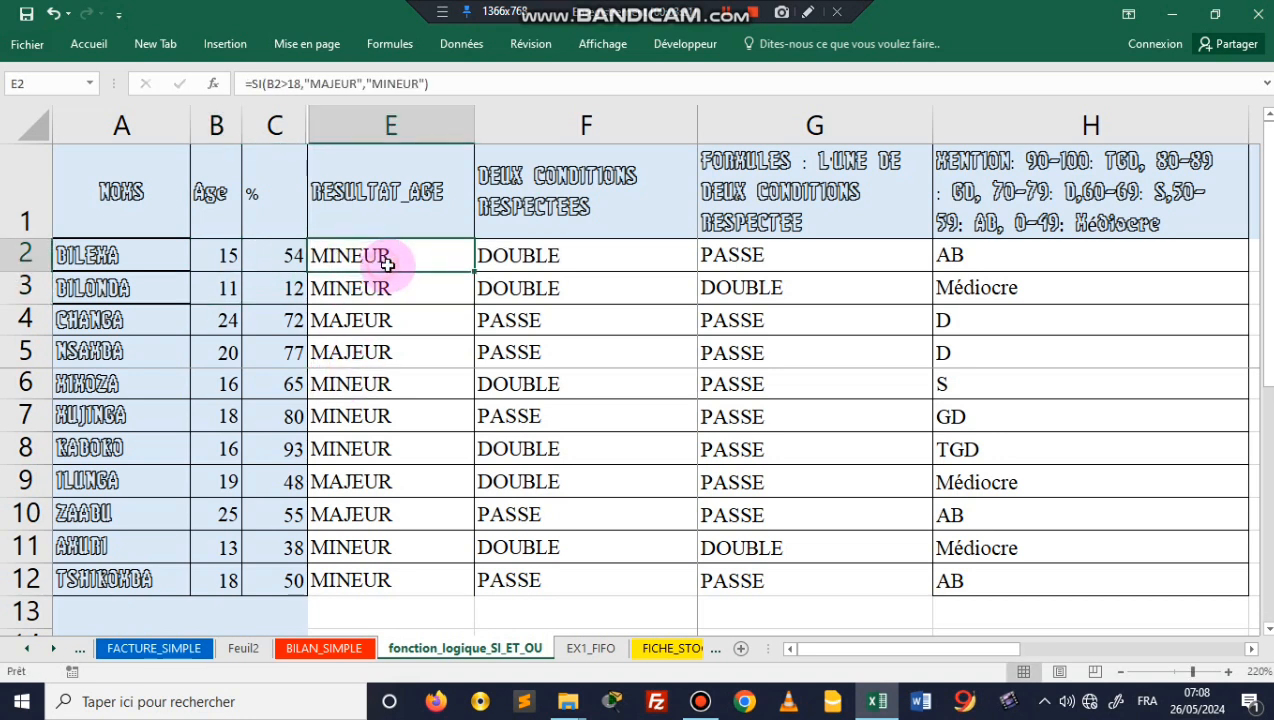
{"action": "left_click", "coordinate": [588, 260]}
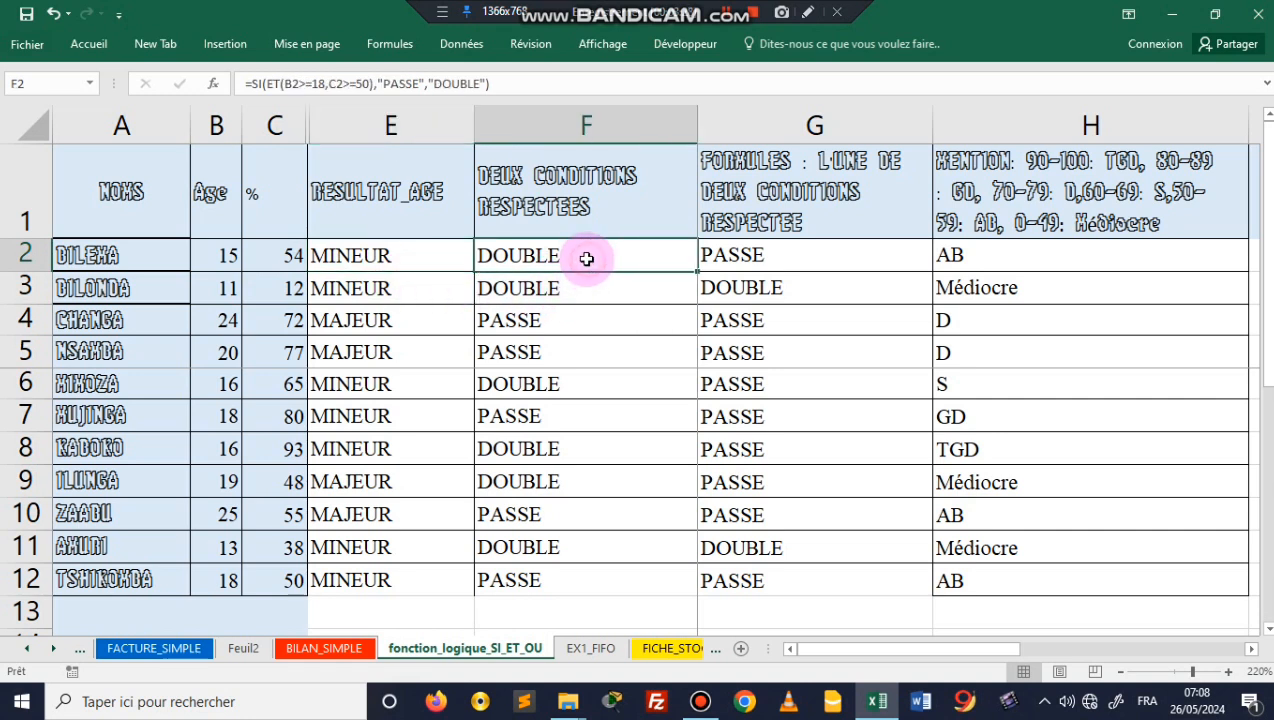
{"action": "left_click", "coordinate": [576, 205]}
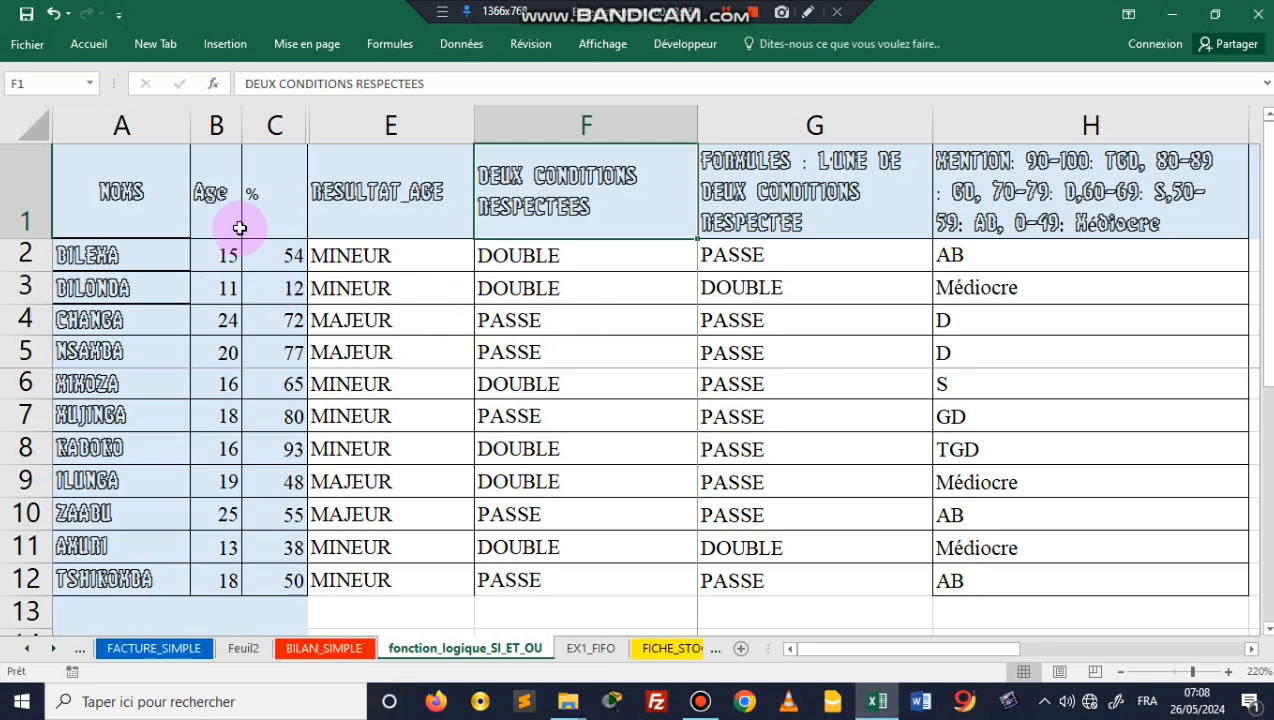
{"action": "left_click", "coordinate": [223, 255]}
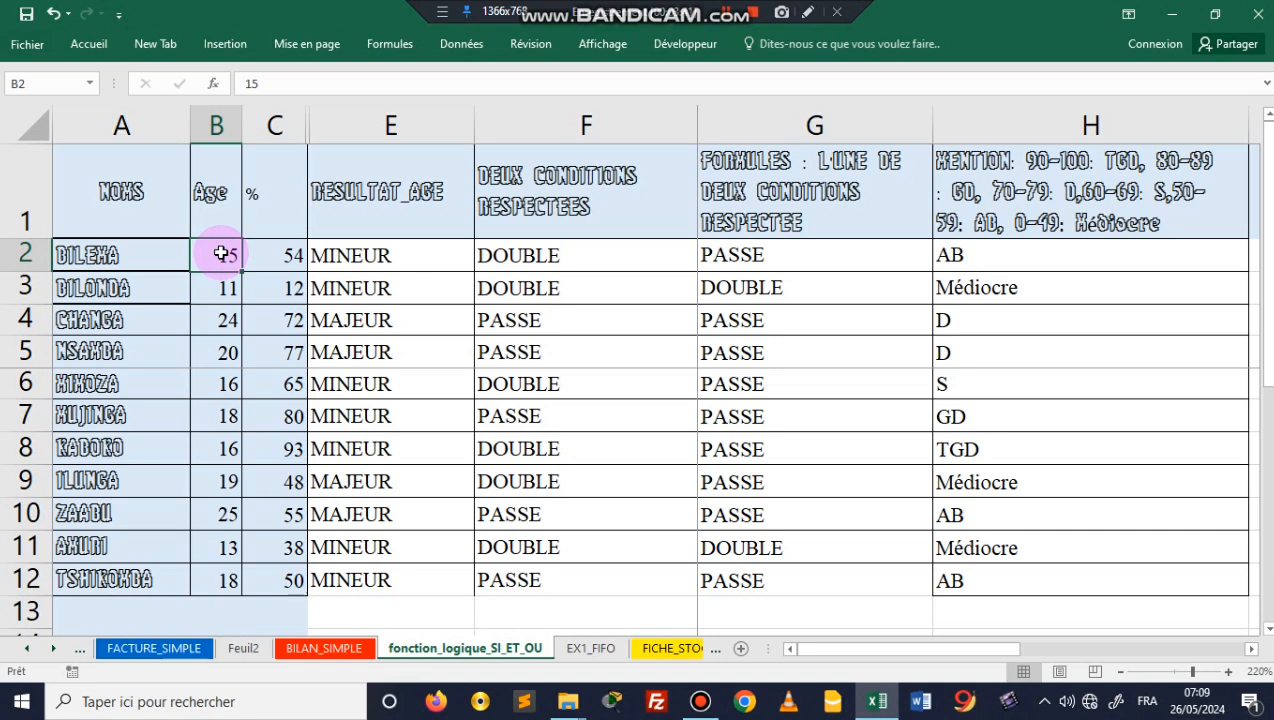
{"action": "left_click", "coordinate": [284, 259]}
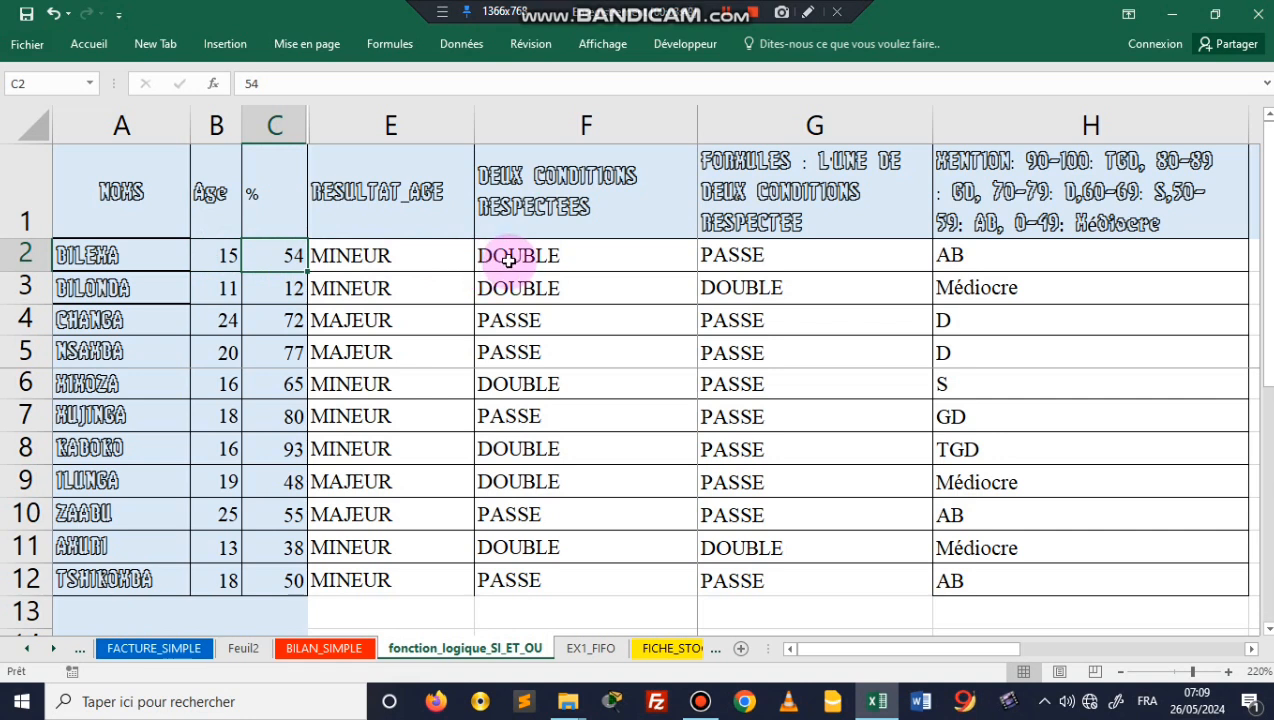
{"action": "left_click", "coordinate": [221, 256]}
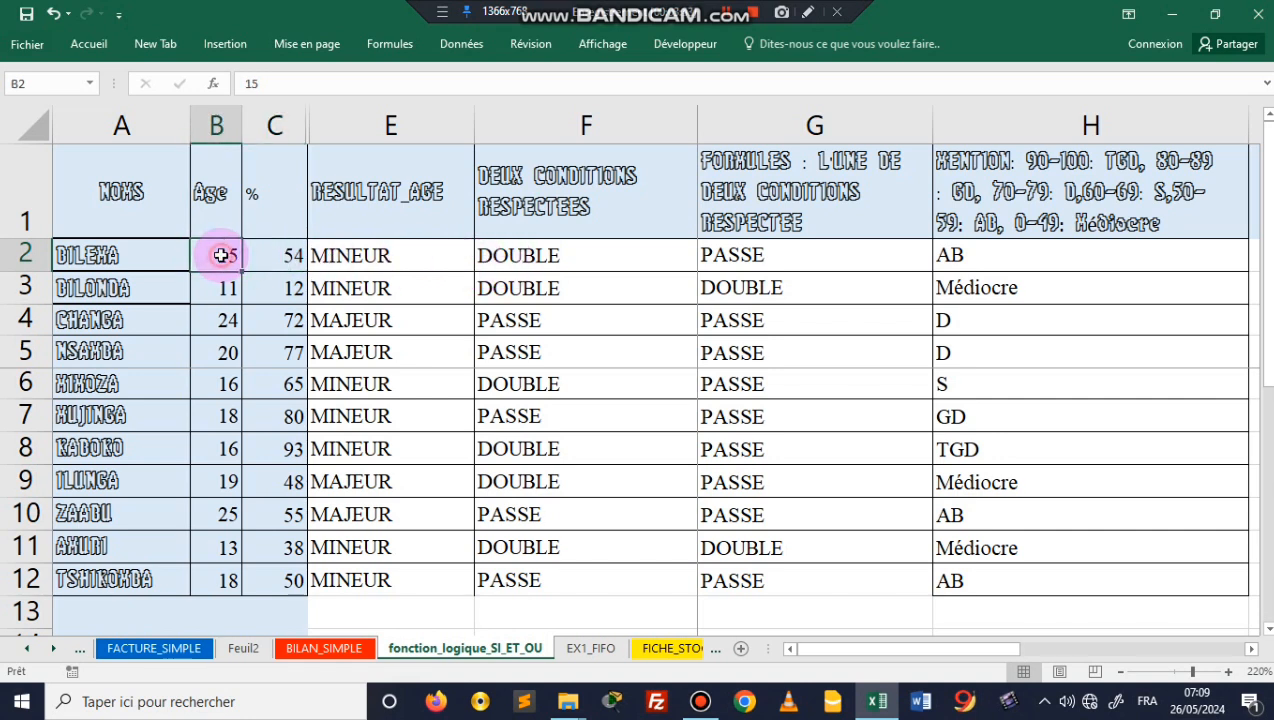
{"action": "left_click", "coordinate": [299, 261]}
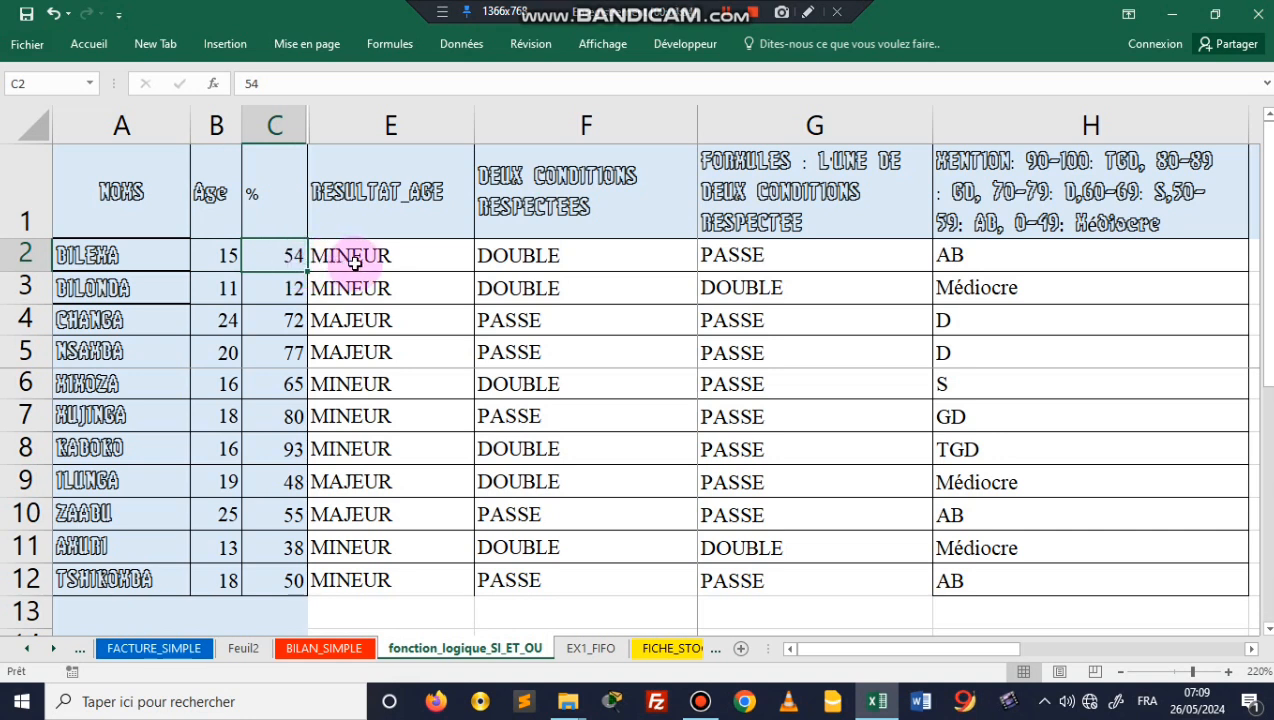
{"action": "left_click", "coordinate": [518, 259]}
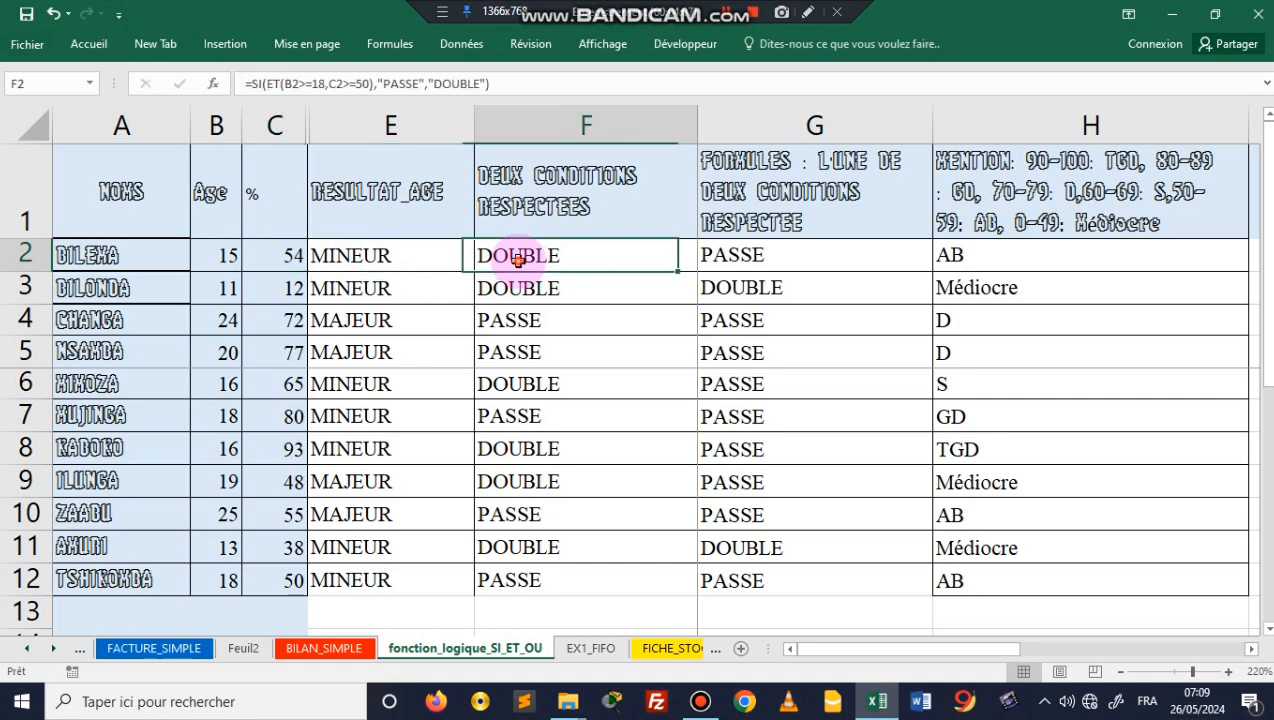
{"action": "double_click", "coordinate": [518, 259]}
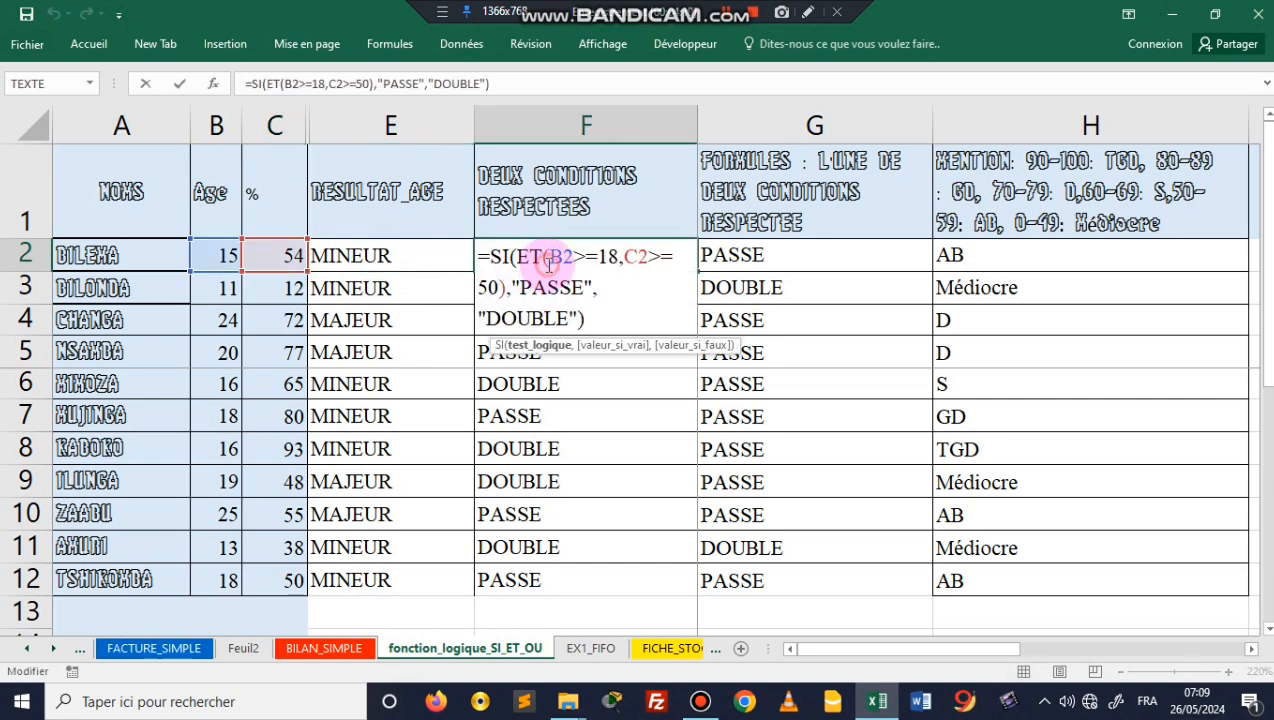
{"action": "left_click", "coordinate": [548, 262]}
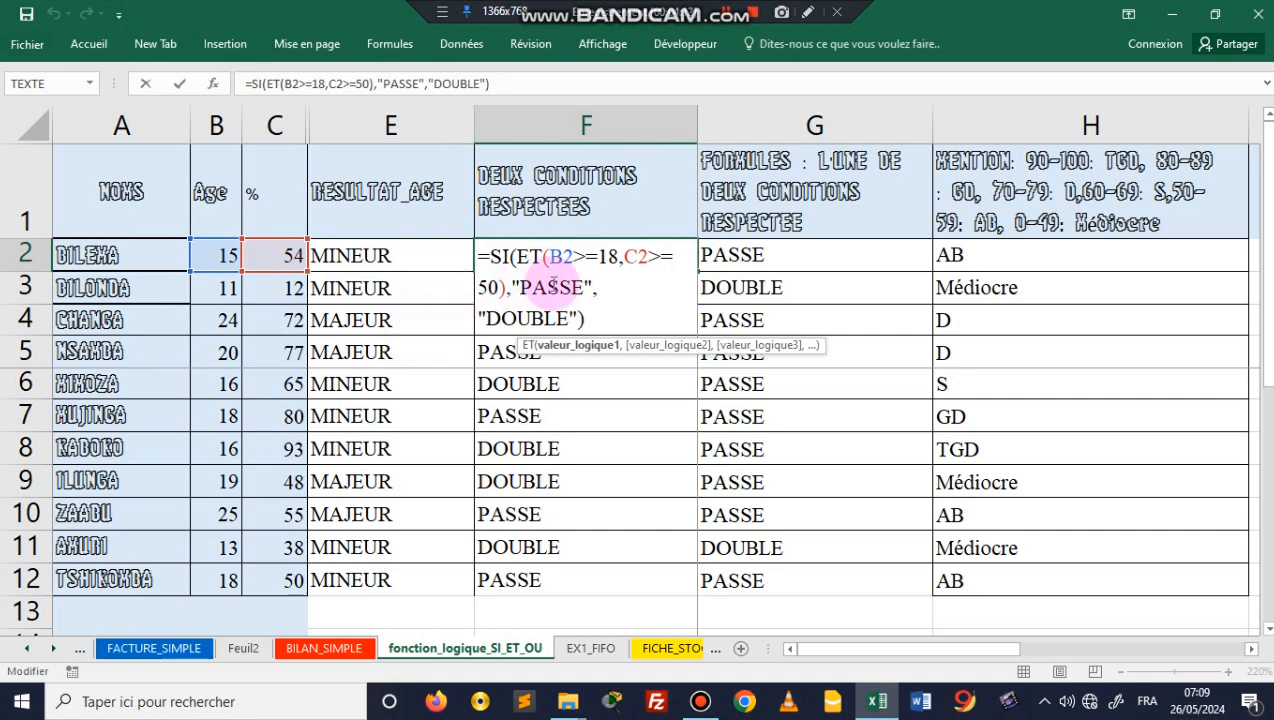
{"action": "key", "text": "Escape"}
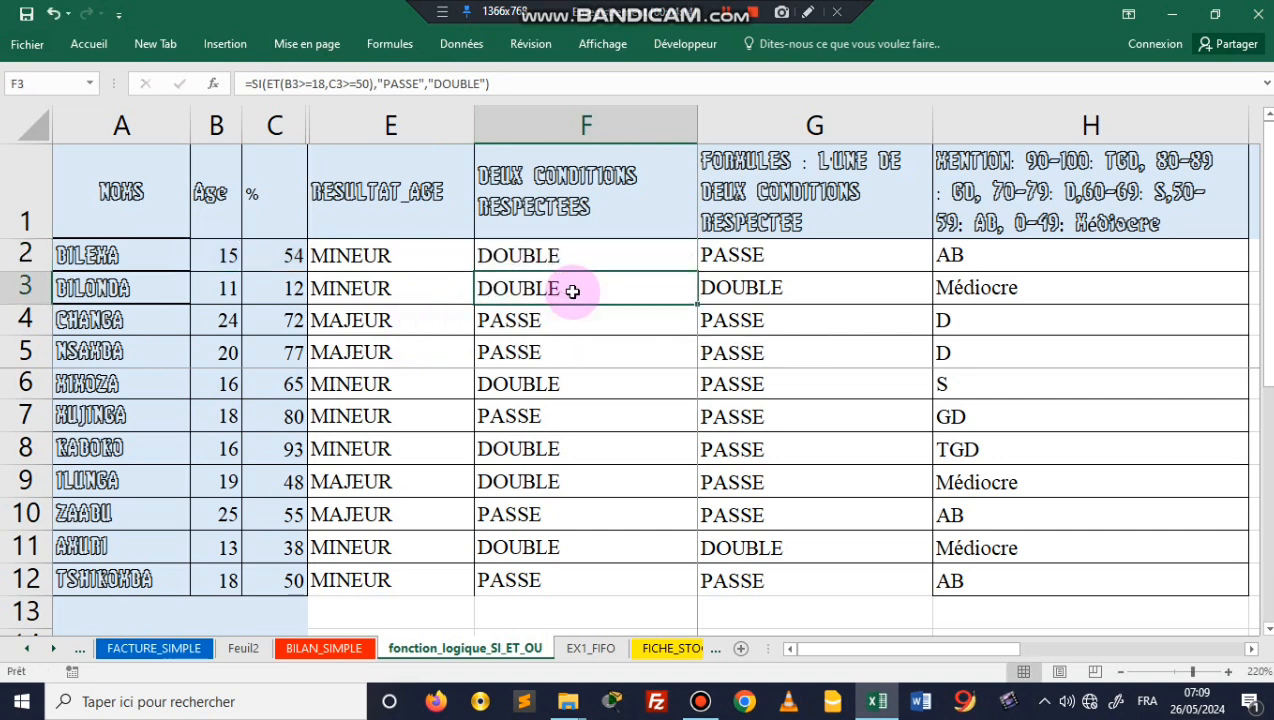
Clear all the formula results in the range E2:H12, keeping the headers.
{"action": "left_click_drag", "start_coordinate": [330, 250], "coordinate": [1030, 585]}
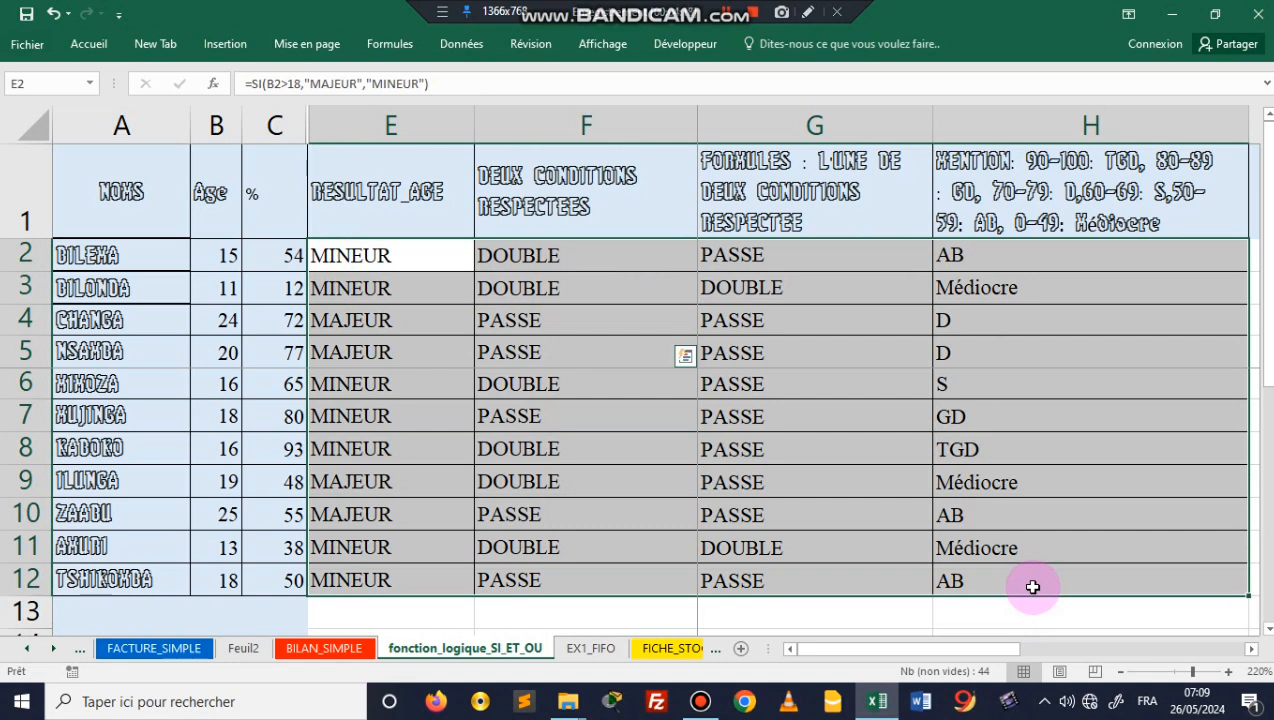
{"action": "key", "text": "Delete"}
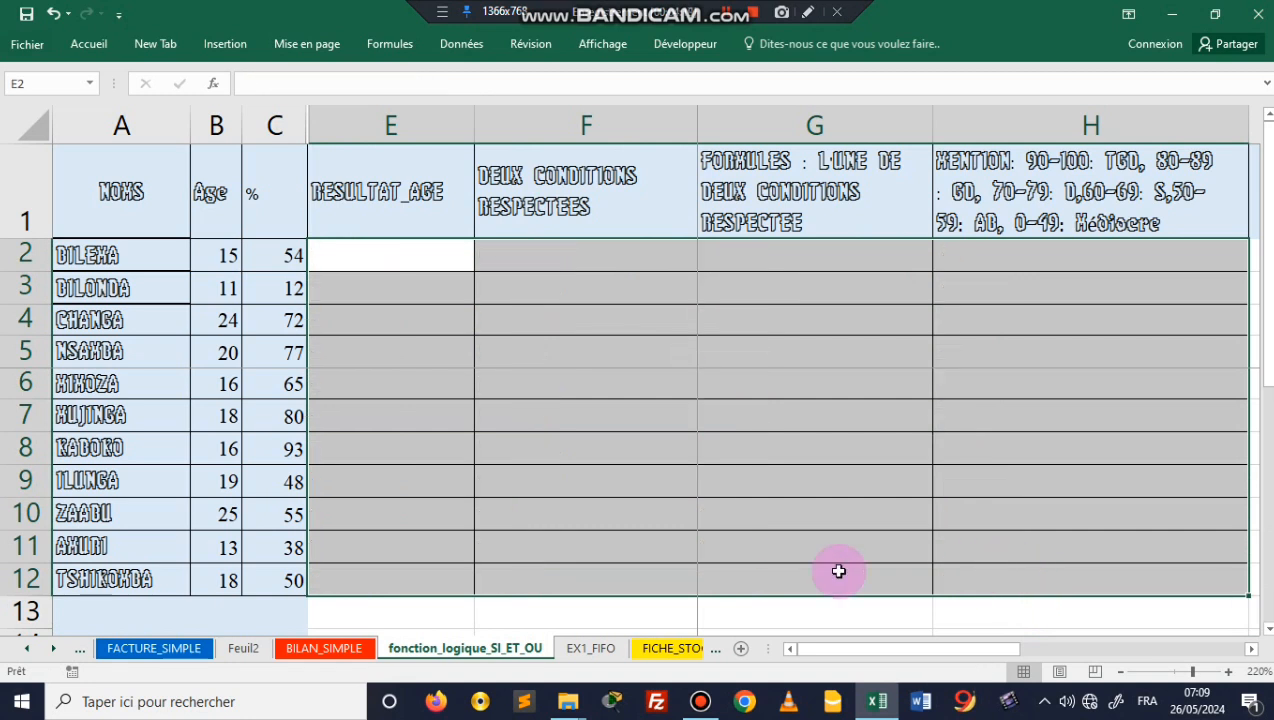
{"action": "left_click", "coordinate": [447, 415]}
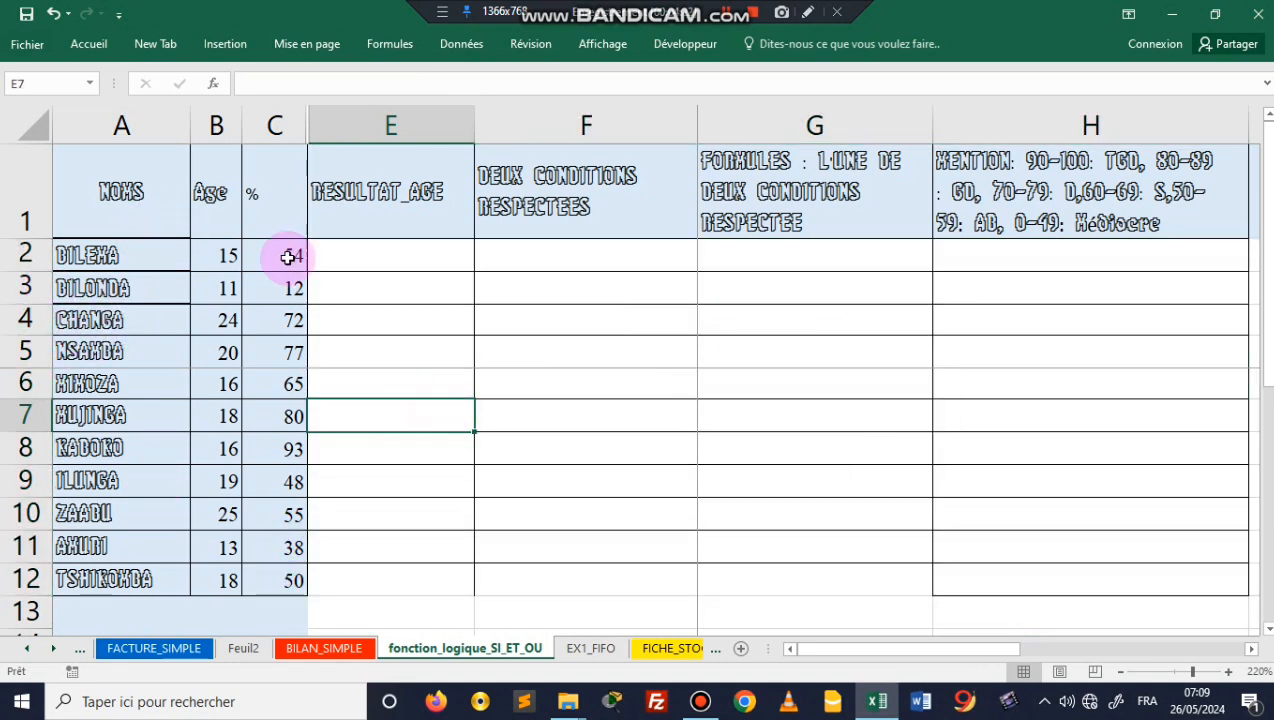
Start an SI formula in E2 that tests whether the age in B2 is at least 18 (B2>=18).
{"action": "left_click", "coordinate": [385, 264]}
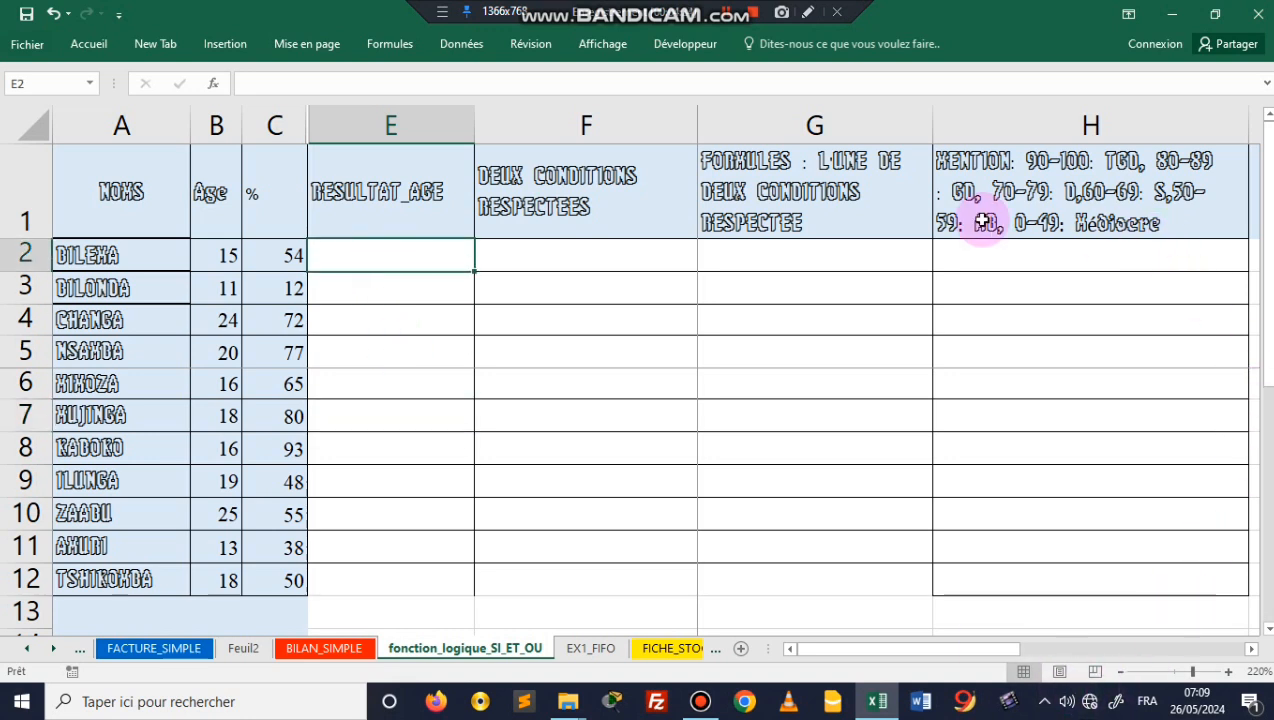
{"action": "left_click", "coordinate": [727, 13]}
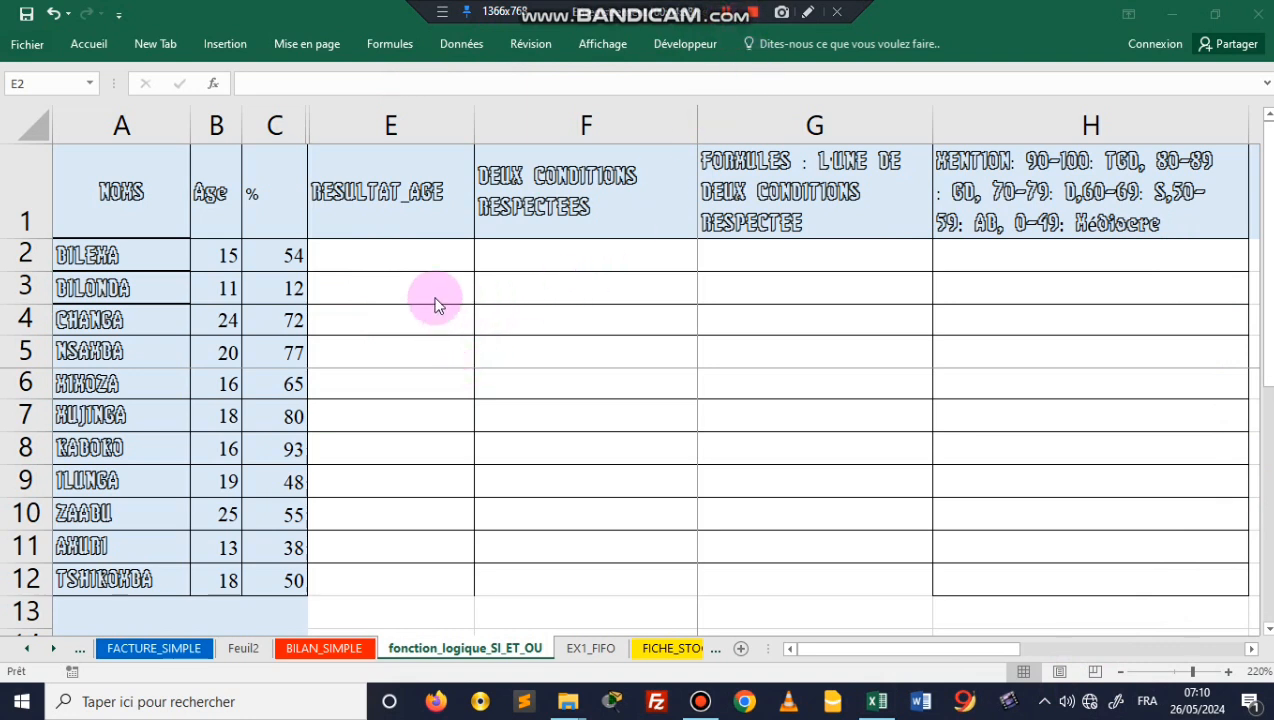
{"action": "double_click", "coordinate": [376, 250]}
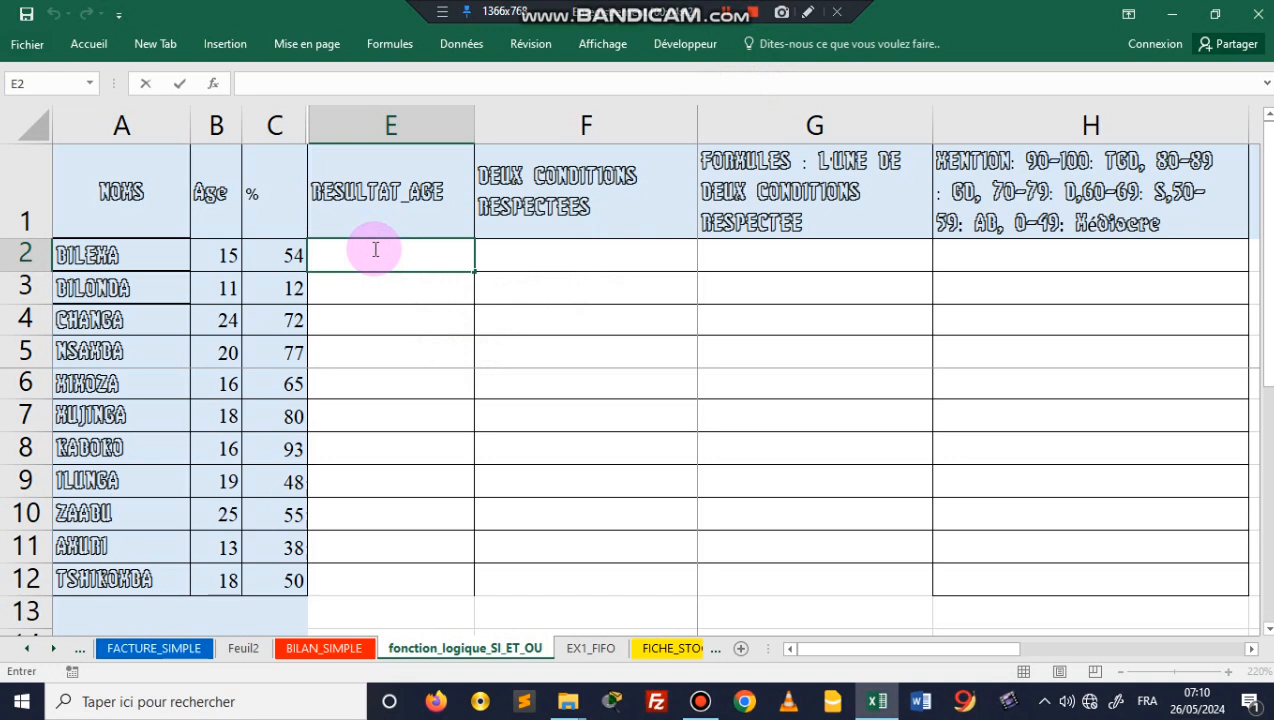
{"action": "type", "text": "="}
{"action": "key", "text": "BackSpace"}
{"action": "type", "text": "="}
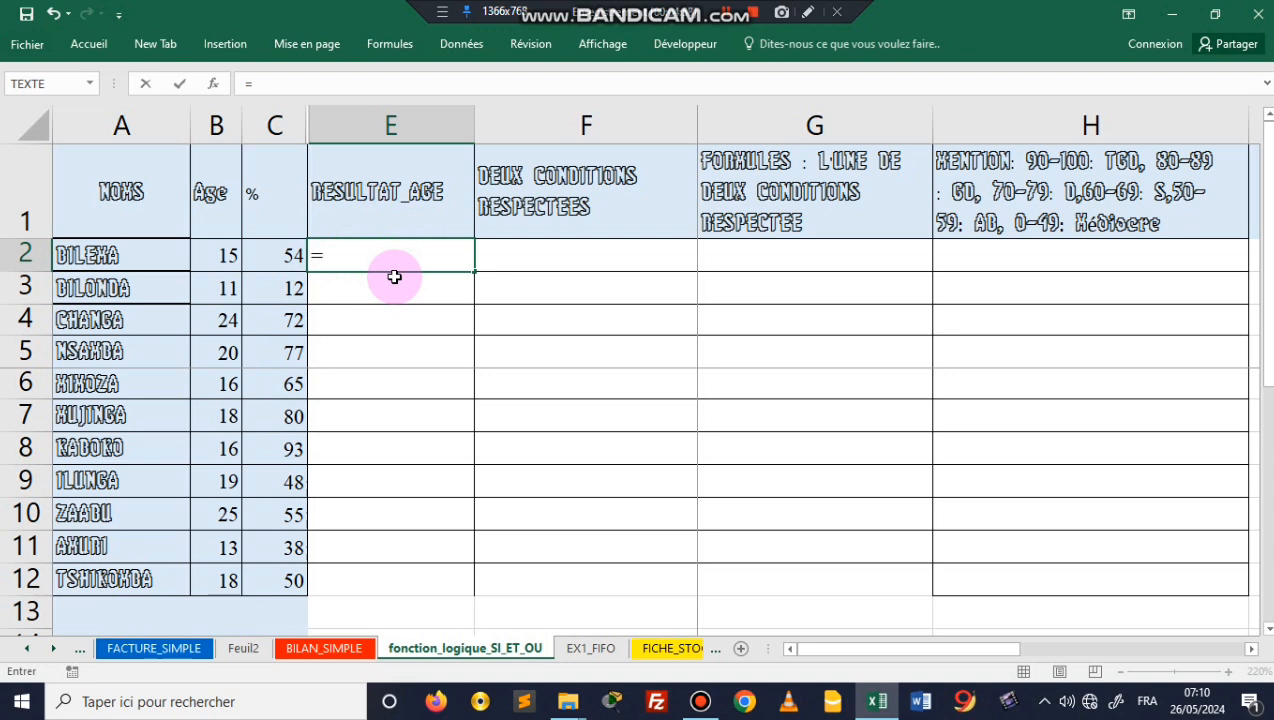
{"action": "type", "text": "SI"}
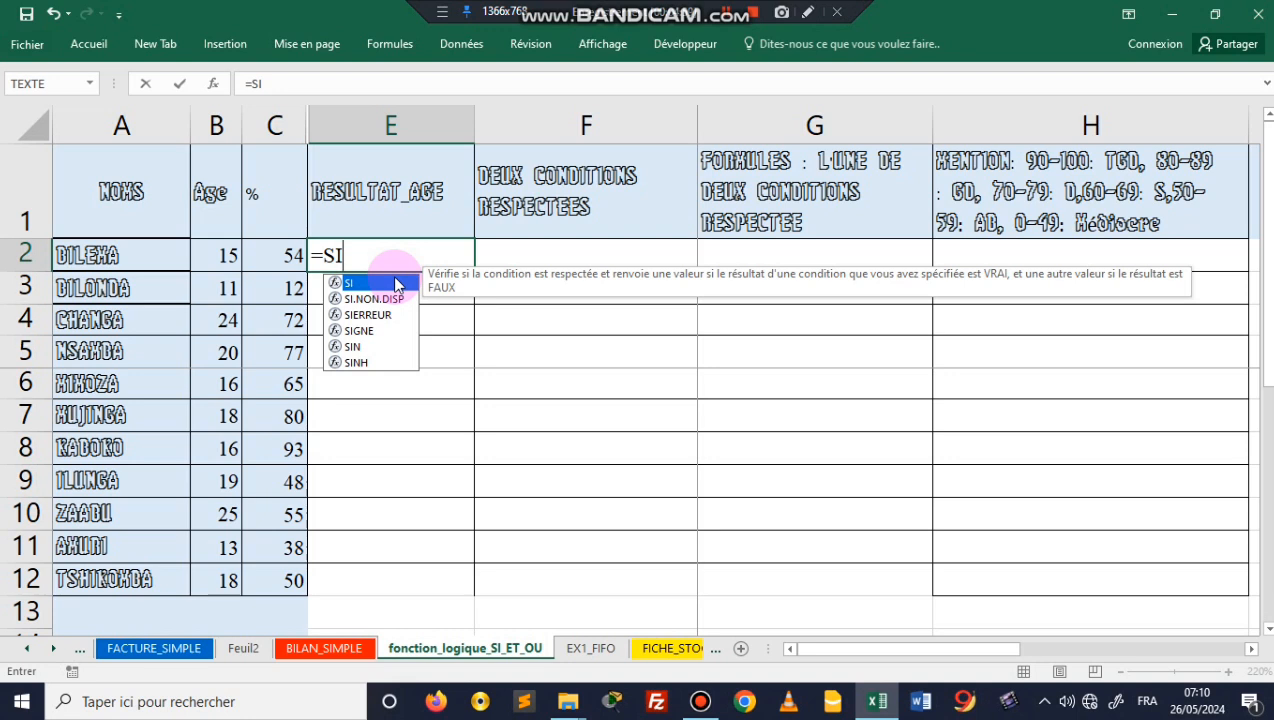
{"action": "type", "text": "("}
{"action": "left_click", "coordinate": [228, 255]}
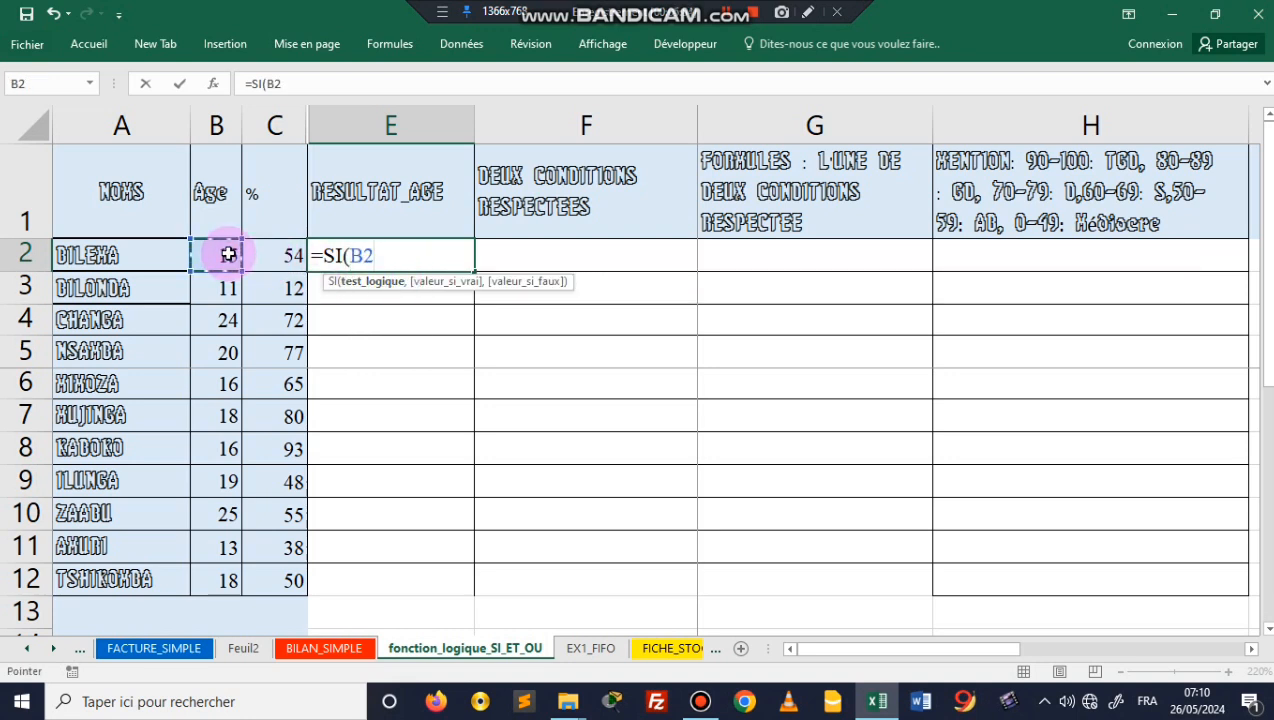
{"action": "key", "text": "alt+shift"}
{"action": "type", "text": ">"}
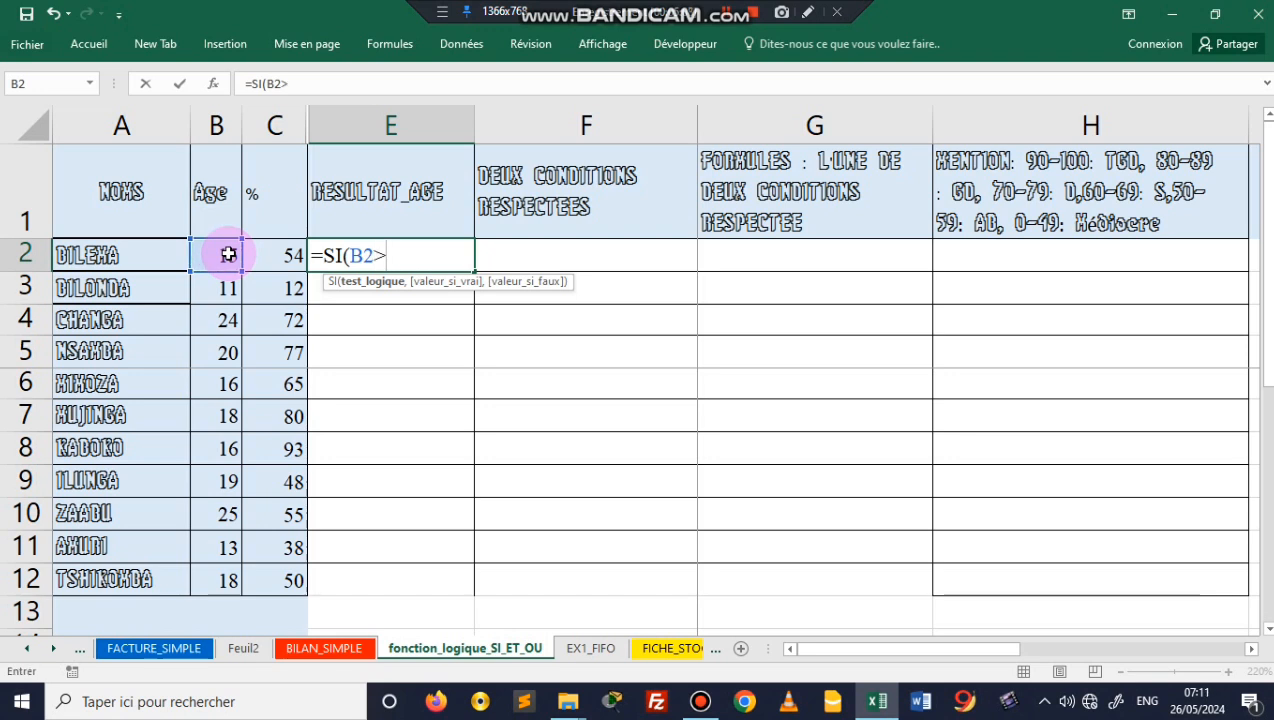
{"action": "type", "text": "=18m"}
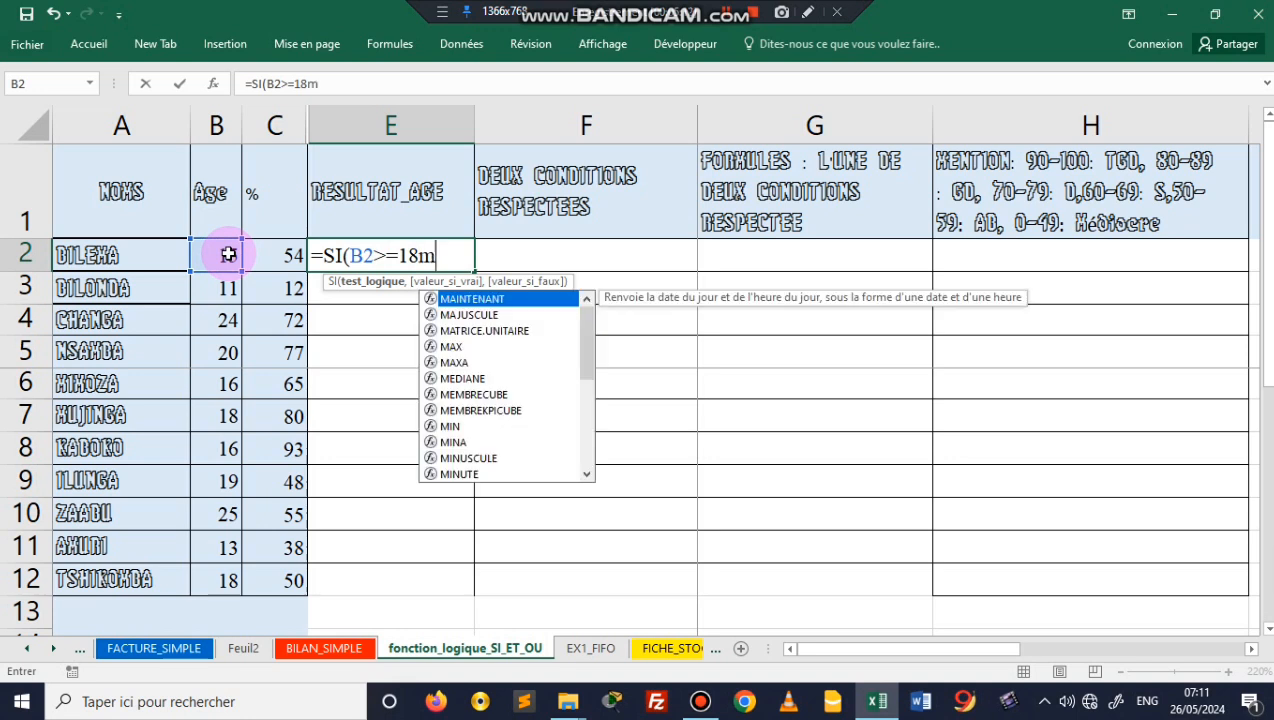
{"action": "key", "text": "BackSpace"}
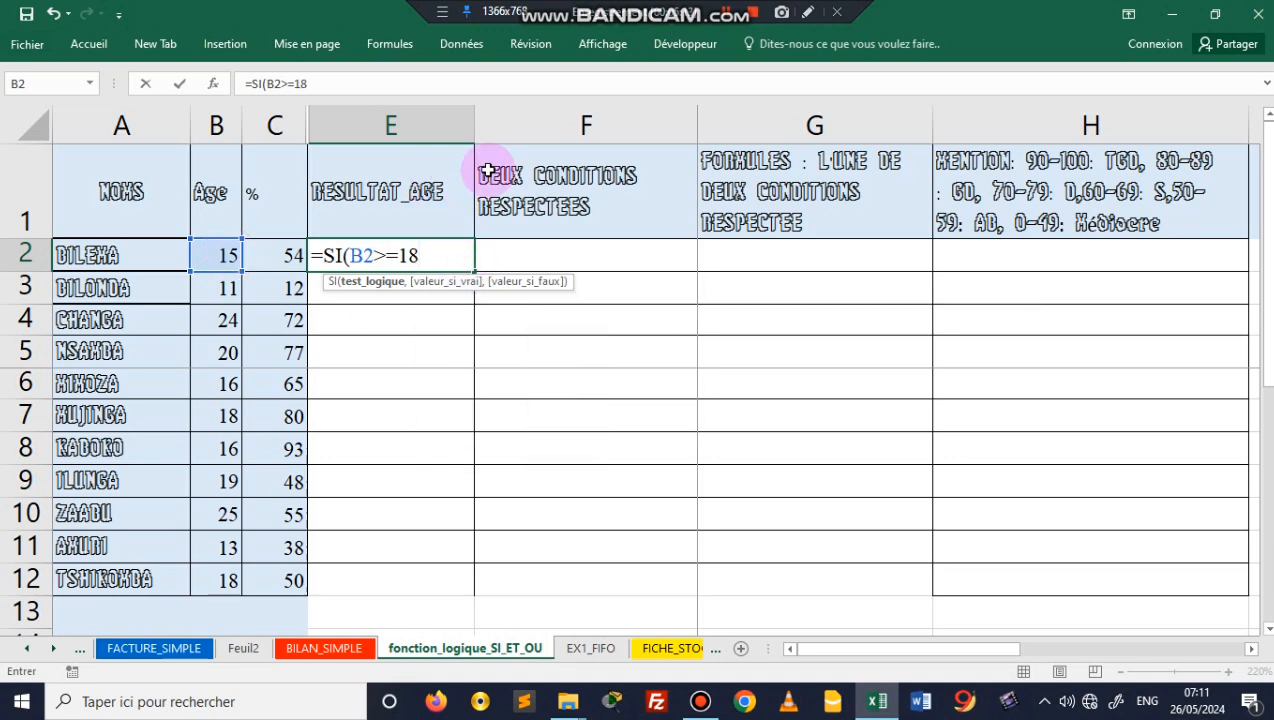
{"action": "left_click", "coordinate": [733, 22]}
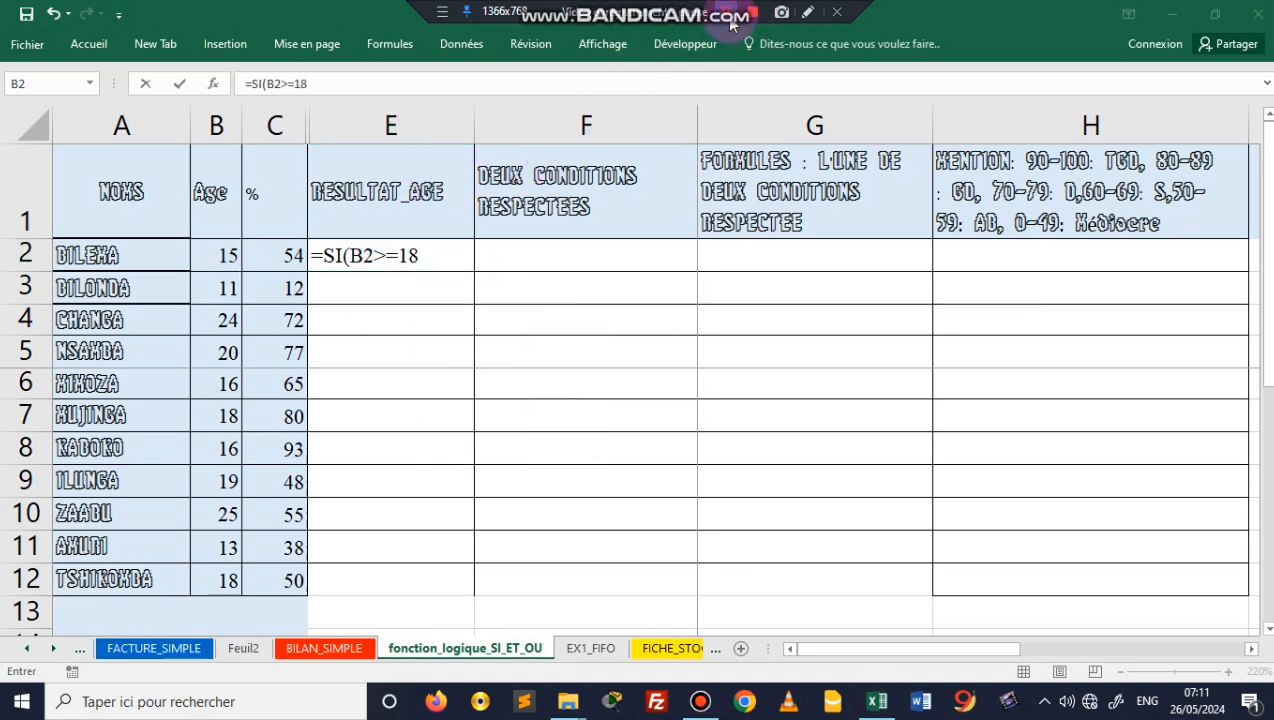
{"action": "left_click", "coordinate": [424, 253]}
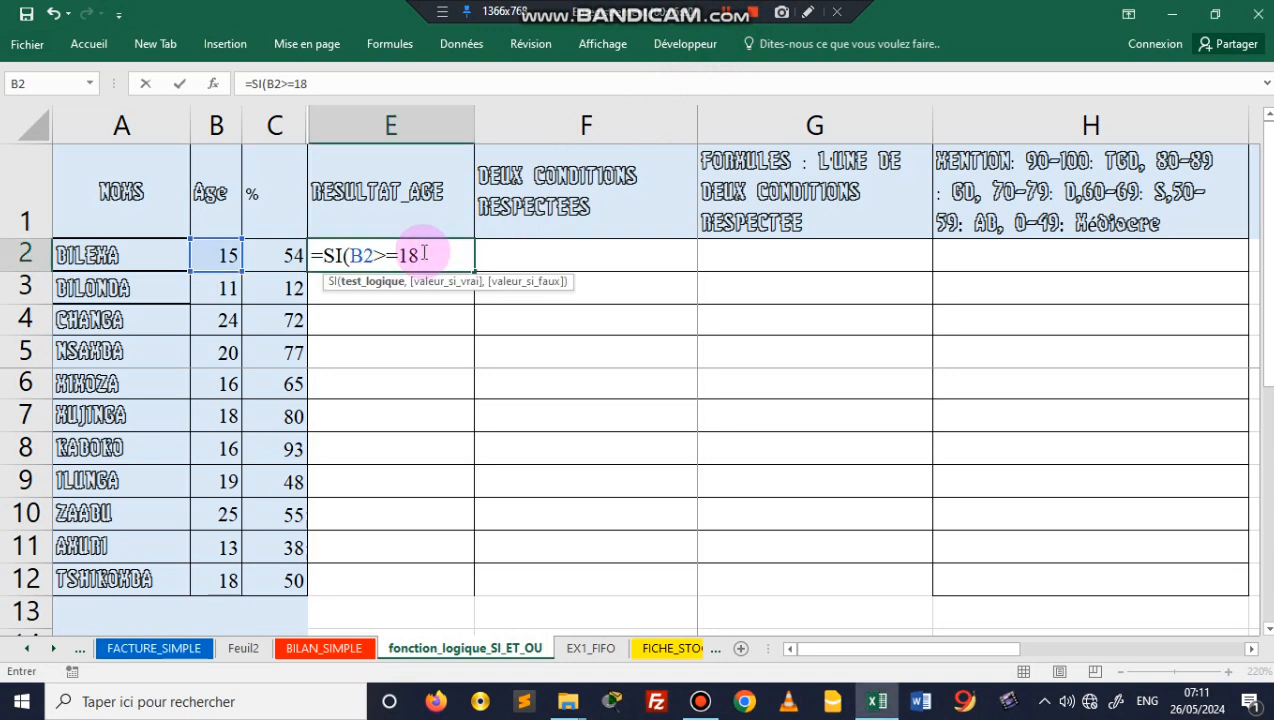
{"action": "type", "text": ","}
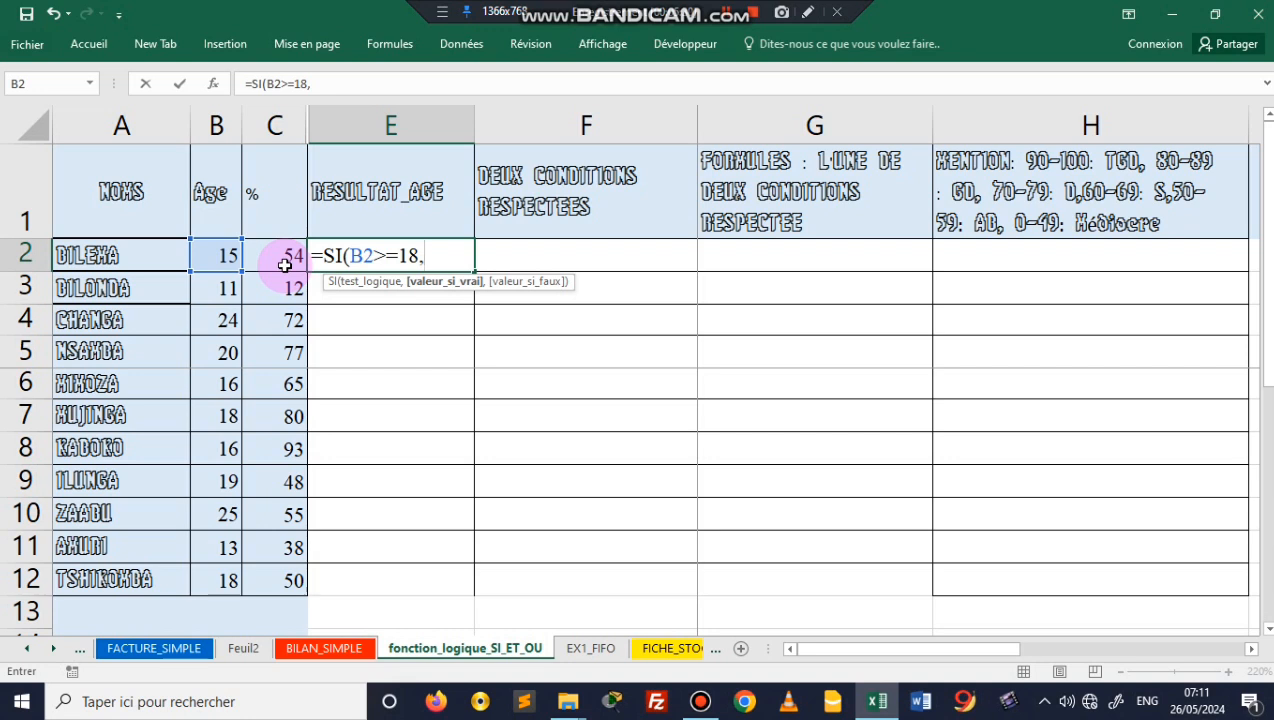
Add "MAJEUR" as the value if true in the E2 formula.
{"action": "type", "text": "#"}
{"action": "key", "text": "BackSpace"}
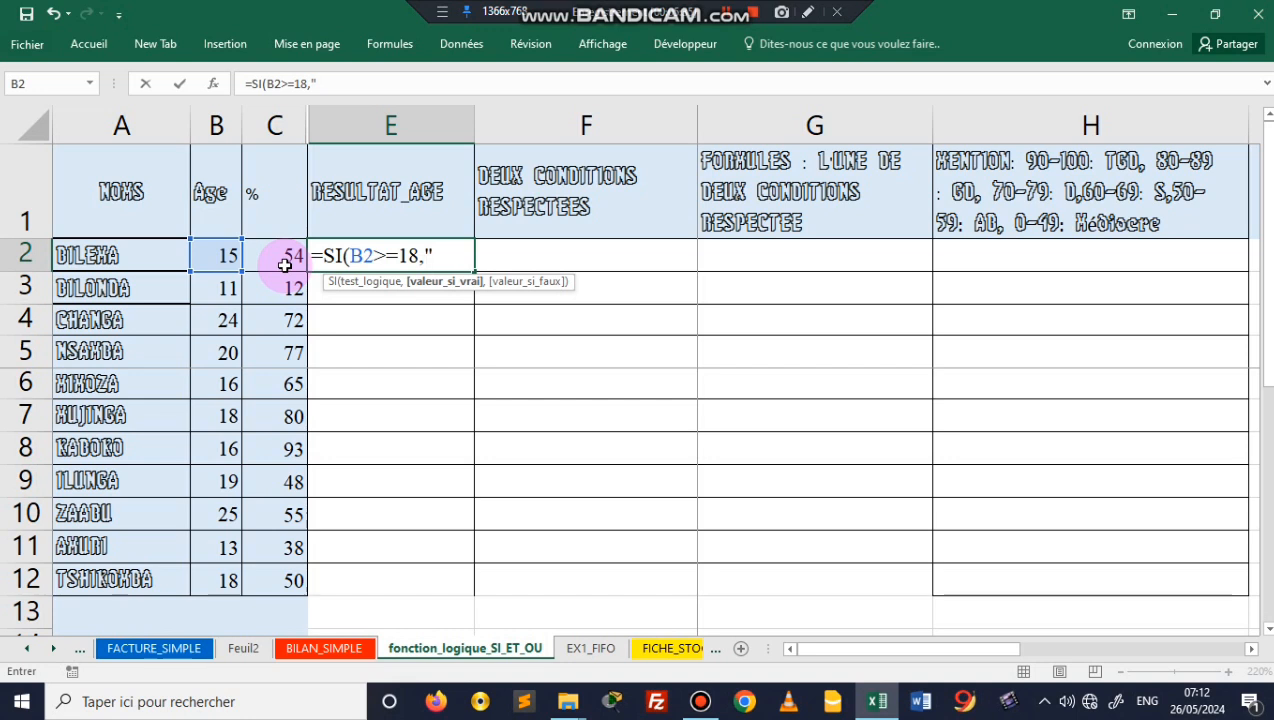
{"action": "type", "text": "MQJEUR"}
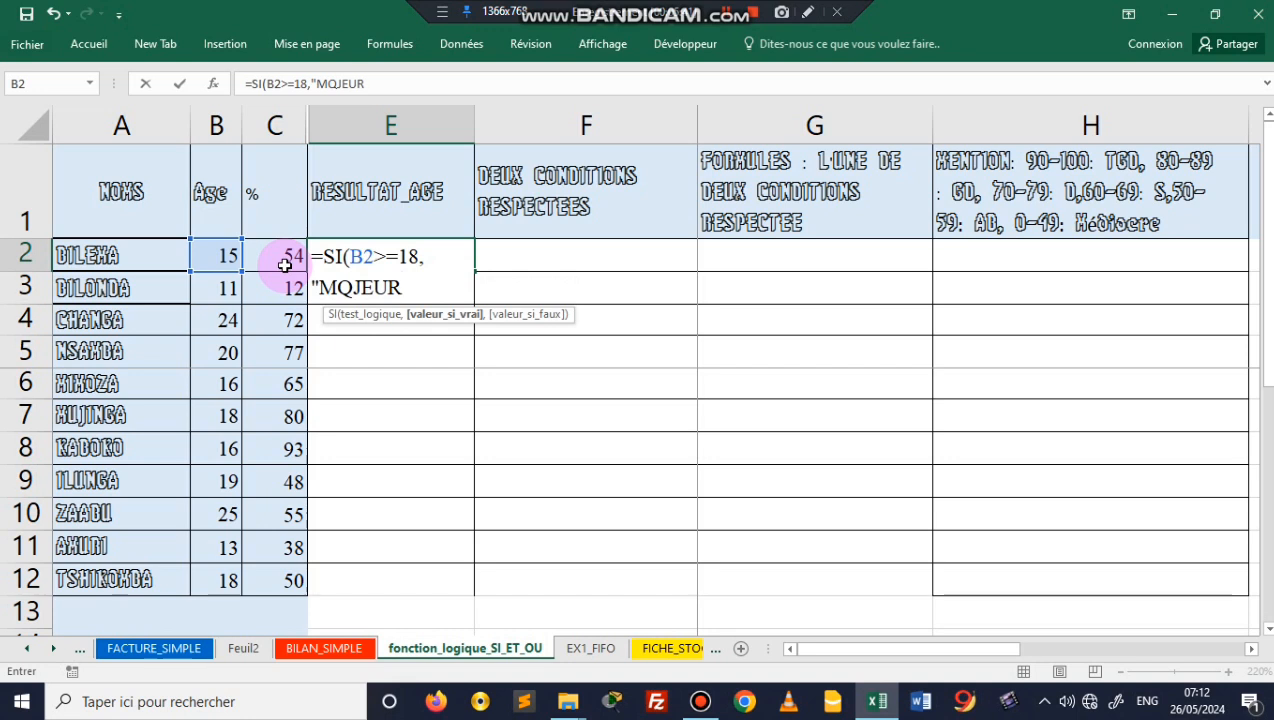
{"action": "key", "text": "BackSpace"}
{"action": "key", "text": "BackSpace"}
{"action": "key", "text": "BackSpace"}
{"action": "key", "text": "BackSpace"}
{"action": "key", "text": "BackSpace"}
{"action": "type", "text": "AJEUR"}
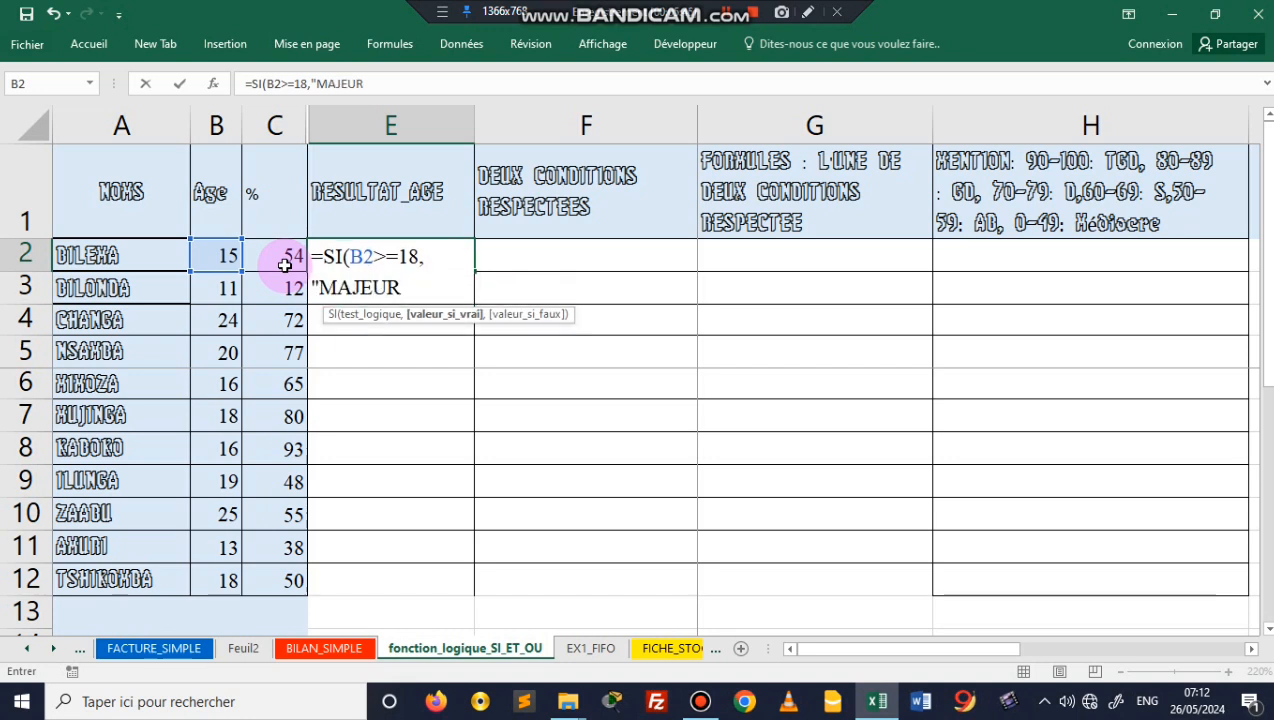
{"action": "type", "text": "\"<"}
{"action": "key", "text": "BackSpace"}
{"action": "type", "text": "M"}
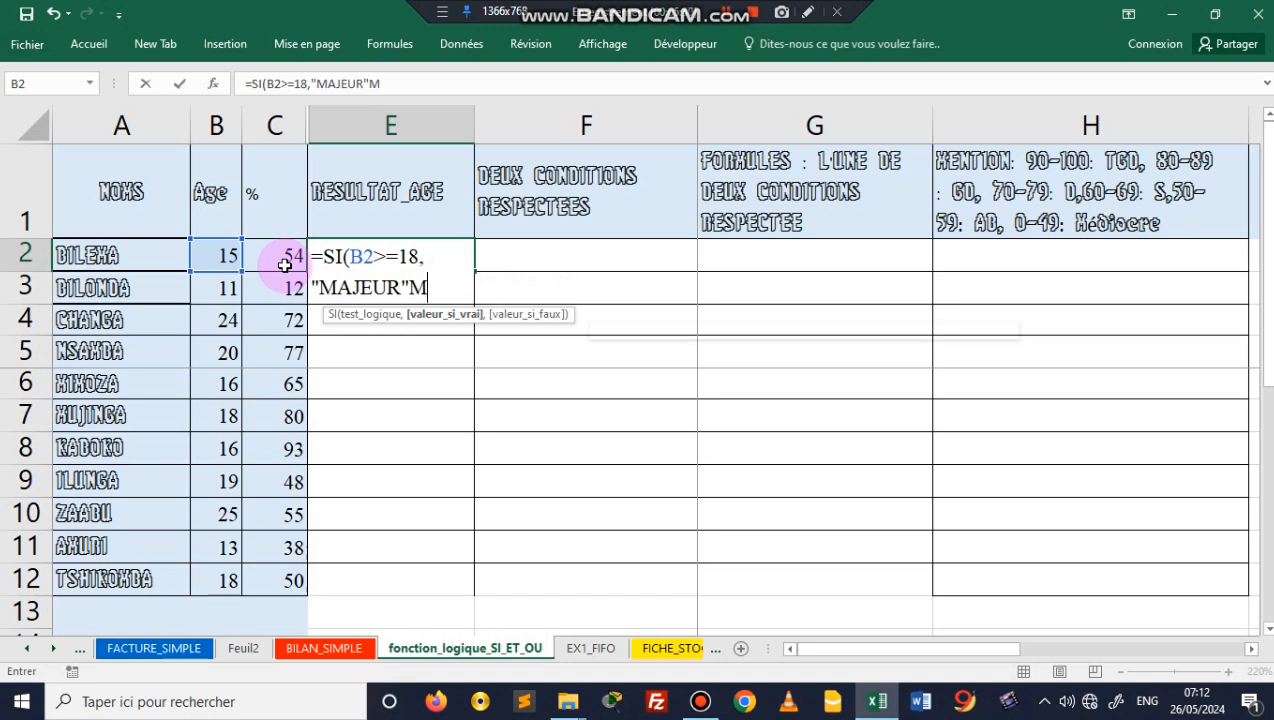
{"action": "key", "text": "BackSpace"}
{"action": "key", "text": "alt+shift"}
{"action": "type", "text": "?"}
{"action": "key", "text": "BackSpace"}
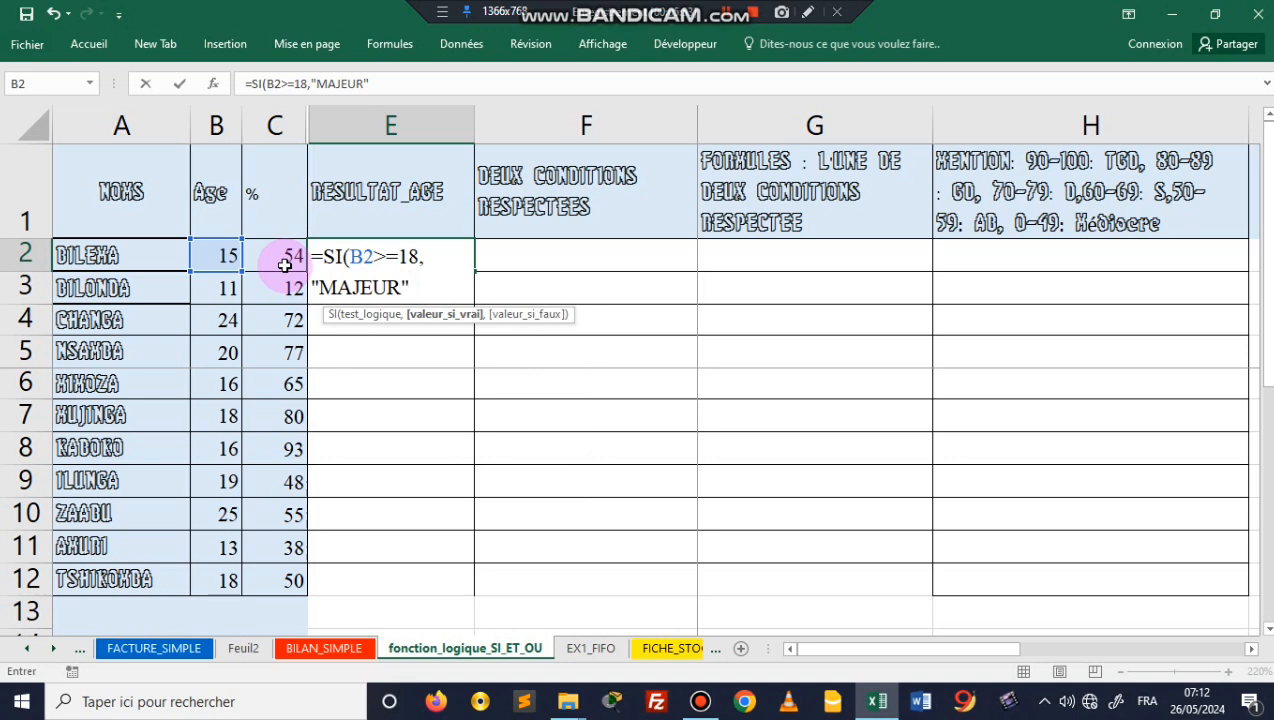
{"action": "type", "text": ","}
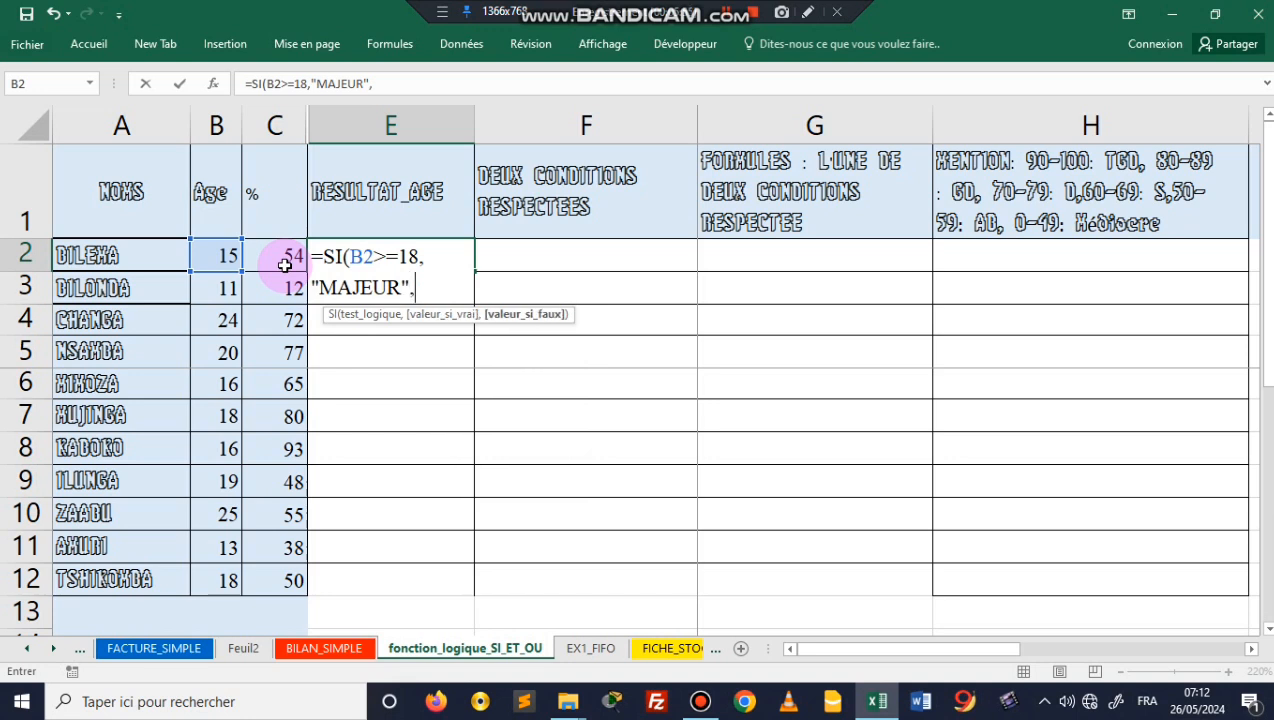
Add "MINEUR" as the value if false and complete the E2 formula as =SI(B2>=18,"MAJEUR","MINEUR").
{"action": "type", "text": "3"}
{"action": "key", "text": "BackSpace"}
{"action": "type", "text": "\""}
{"action": "type", "text": "MINEU"}
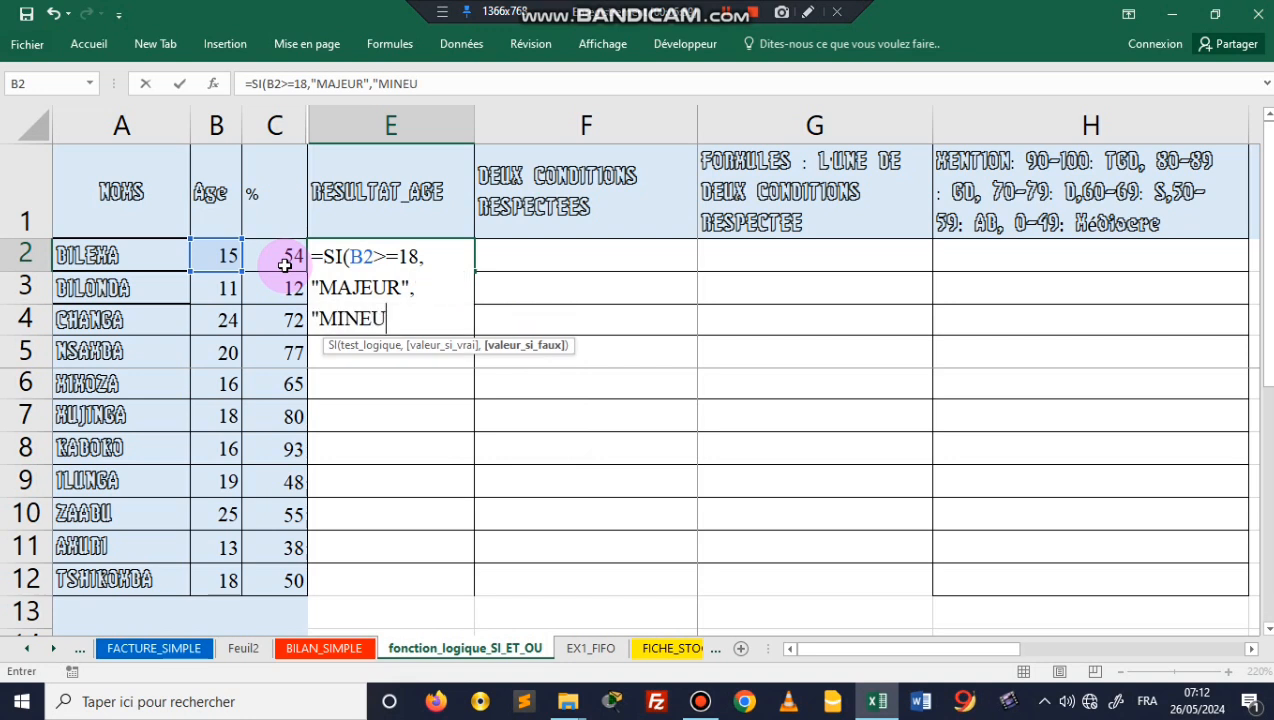
{"action": "type", "text": "R\"°"}
{"action": "key", "text": "BackSpace"}
{"action": "type", "text": ")"}
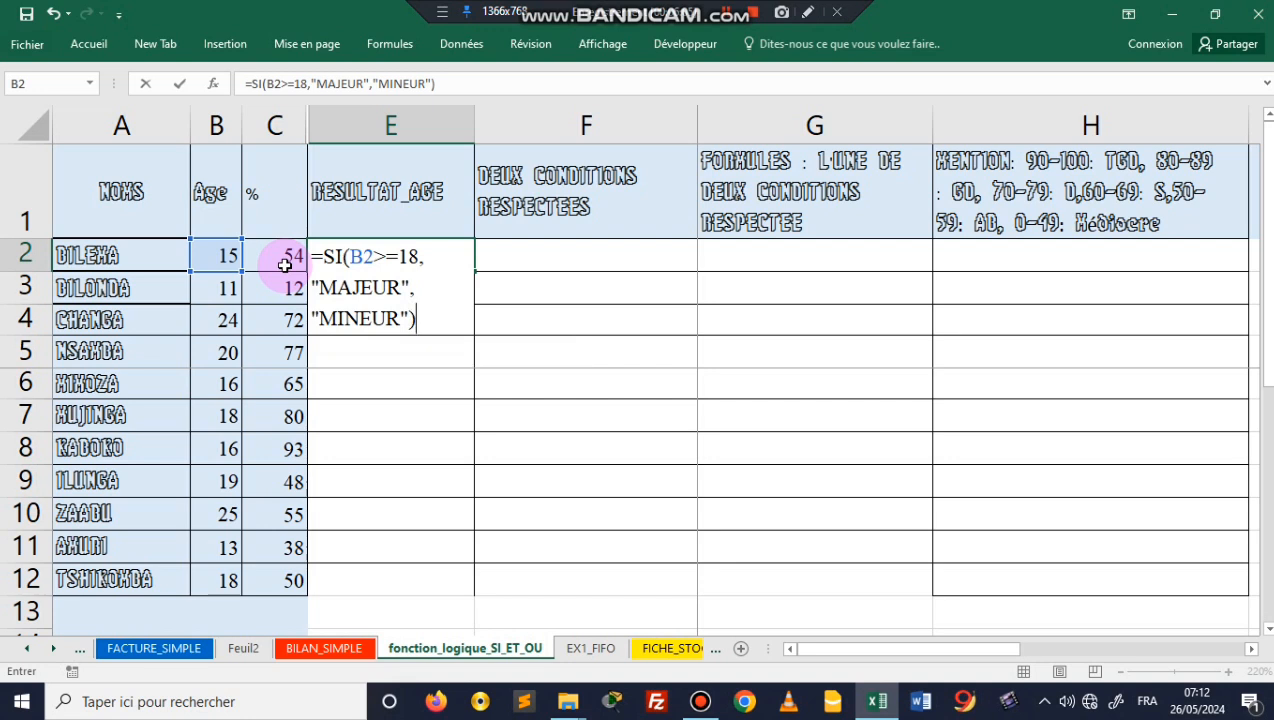
{"action": "double_click", "coordinate": [364, 257]}
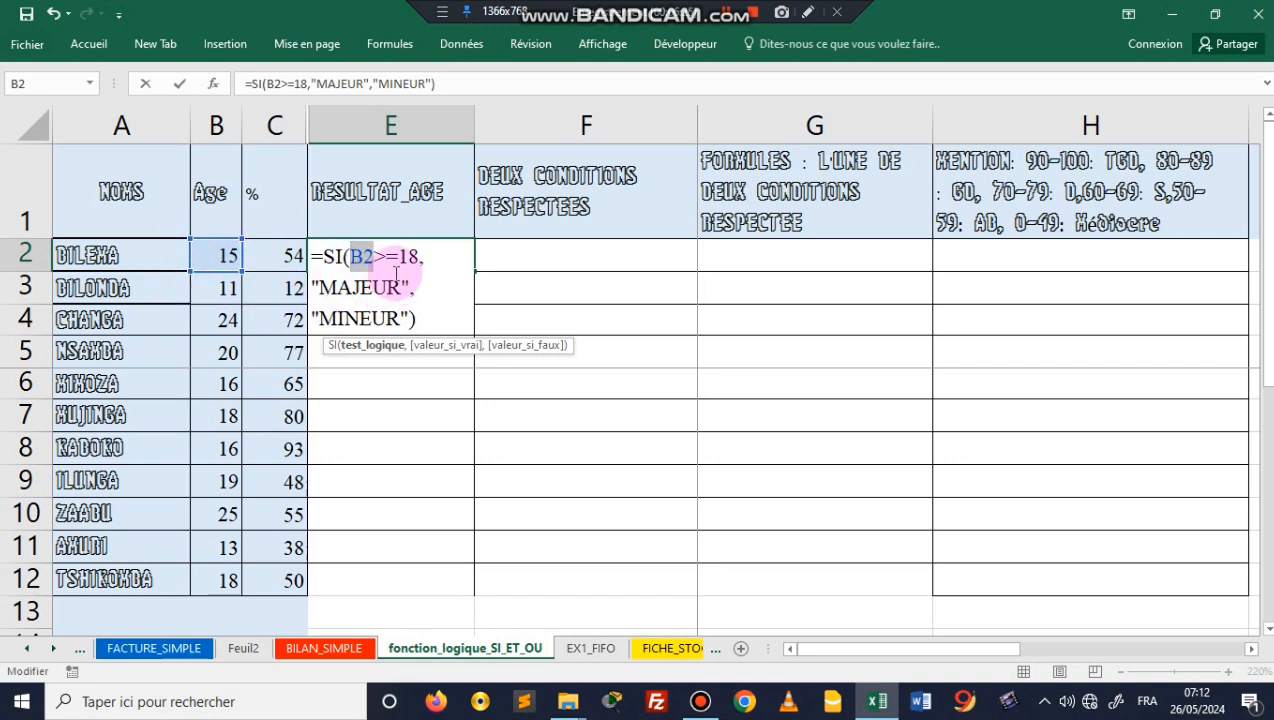
{"action": "left_click", "coordinate": [434, 322]}
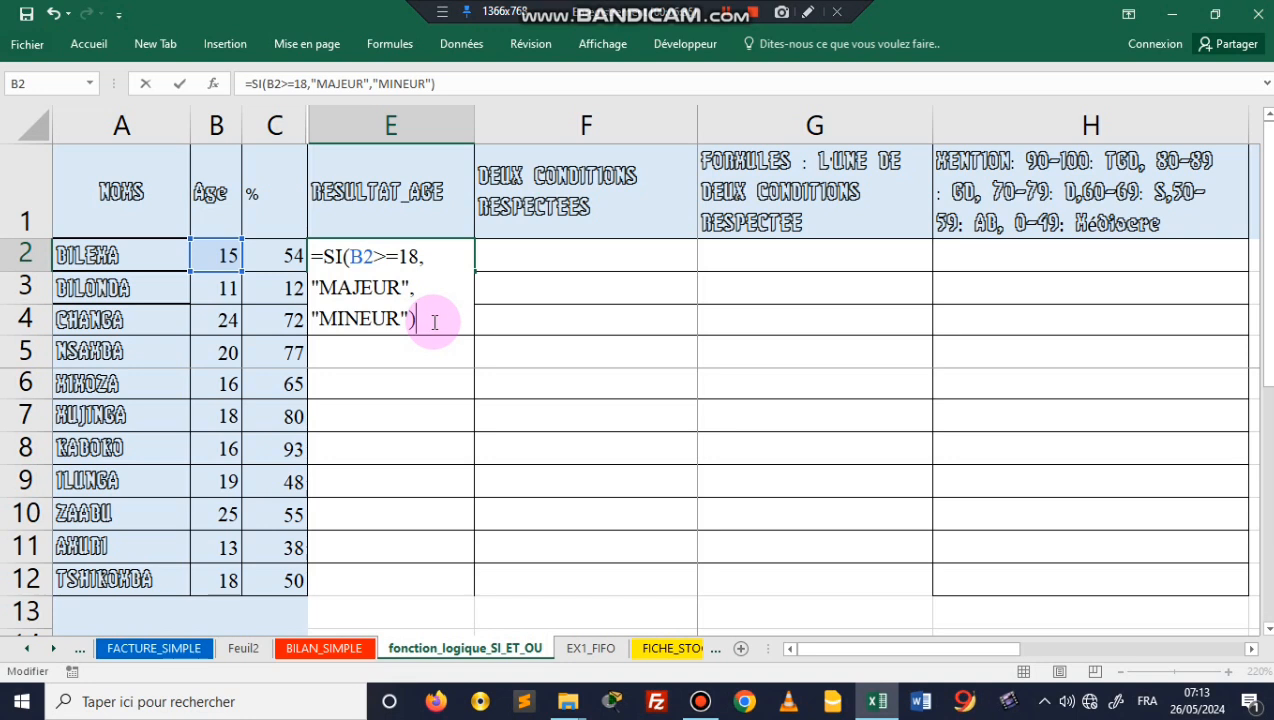
{"action": "key", "text": "Return"}
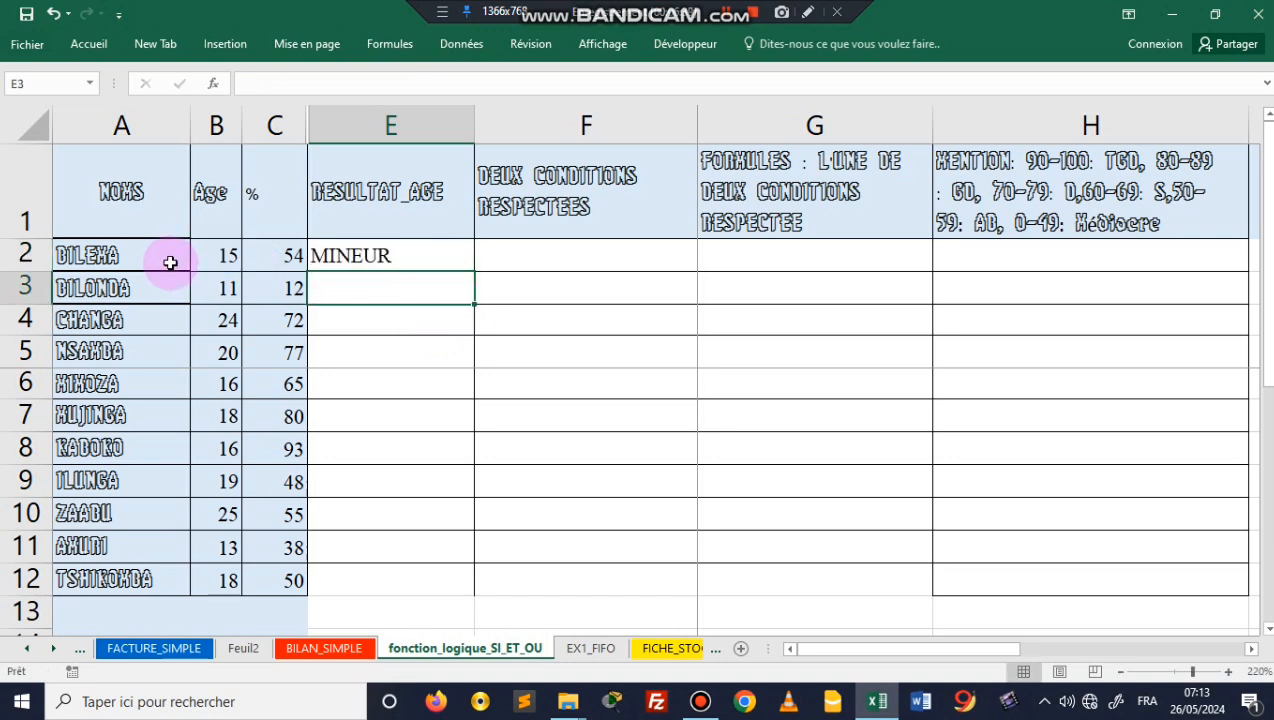
Fill the E2 formula down the RESULTAT_AGE column through E12 and check the cell reference in the last row.
{"action": "left_click", "coordinate": [442, 258]}
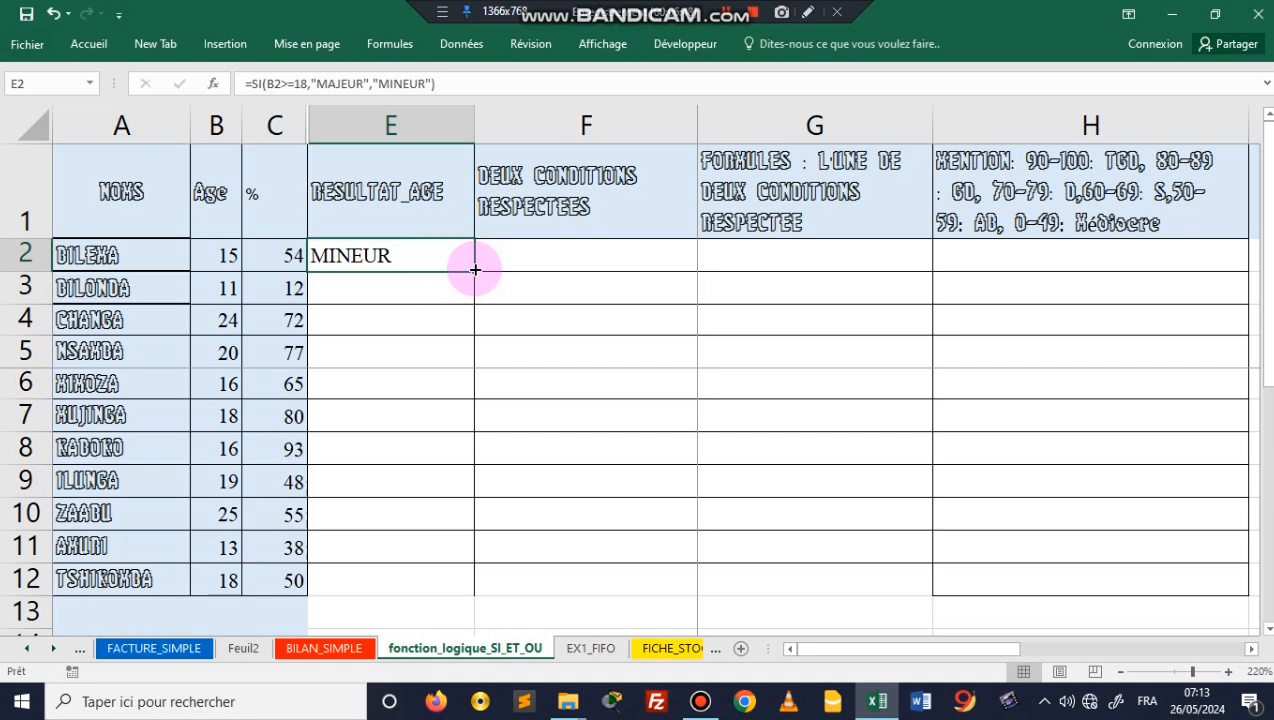
{"action": "double_click", "coordinate": [475, 269]}
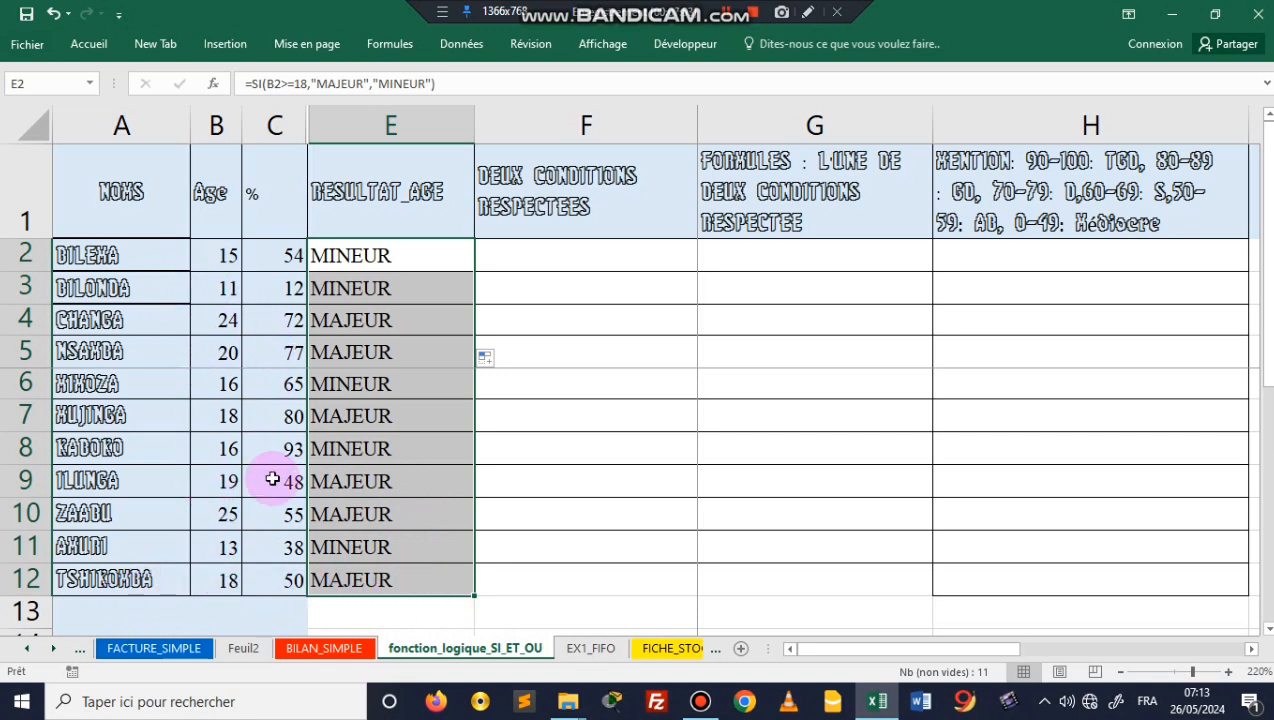
{"action": "double_click", "coordinate": [396, 578]}
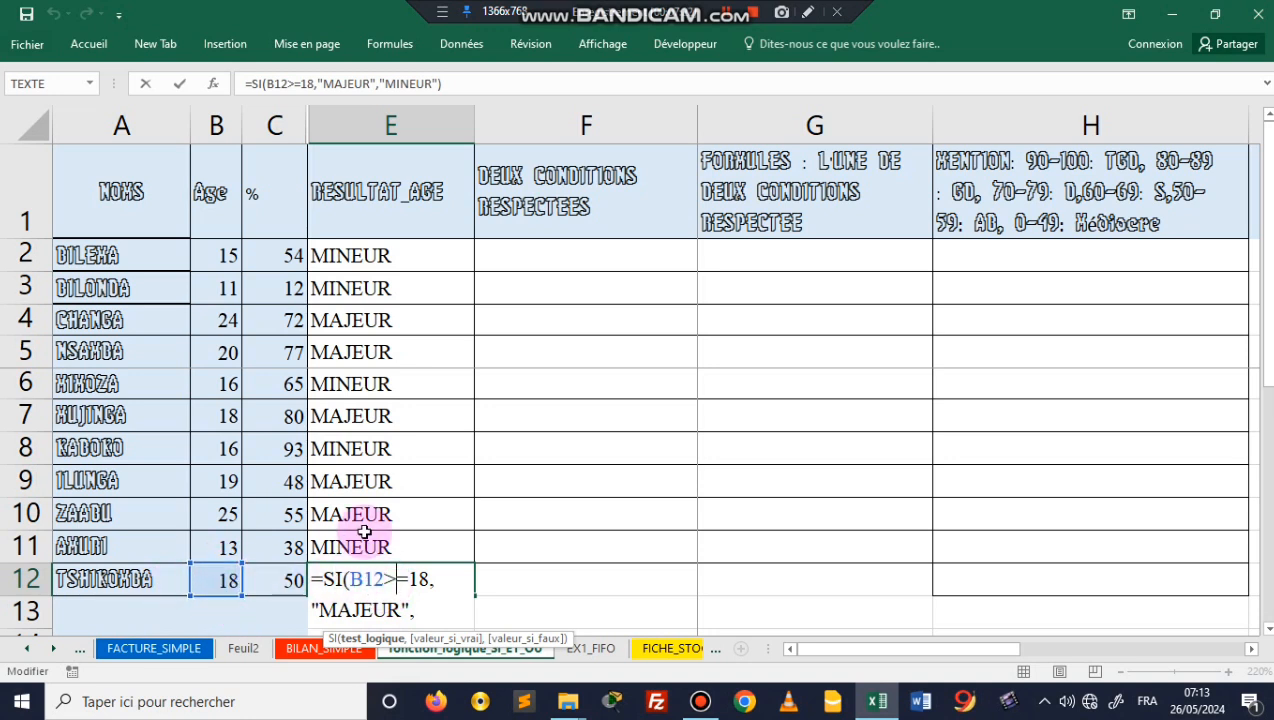
{"action": "key", "text": "Return"}
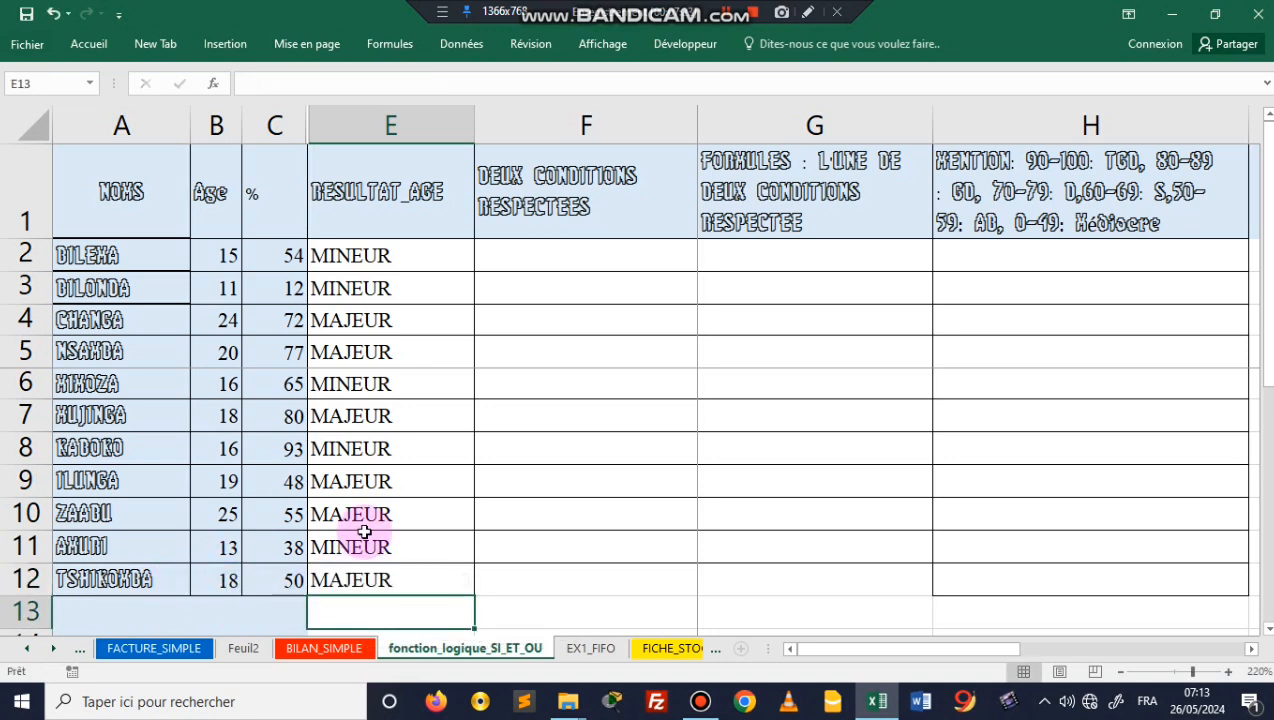
Start a formula in F2 with the ET function nested as the logical test of SI.
{"action": "left_click", "coordinate": [585, 254]}
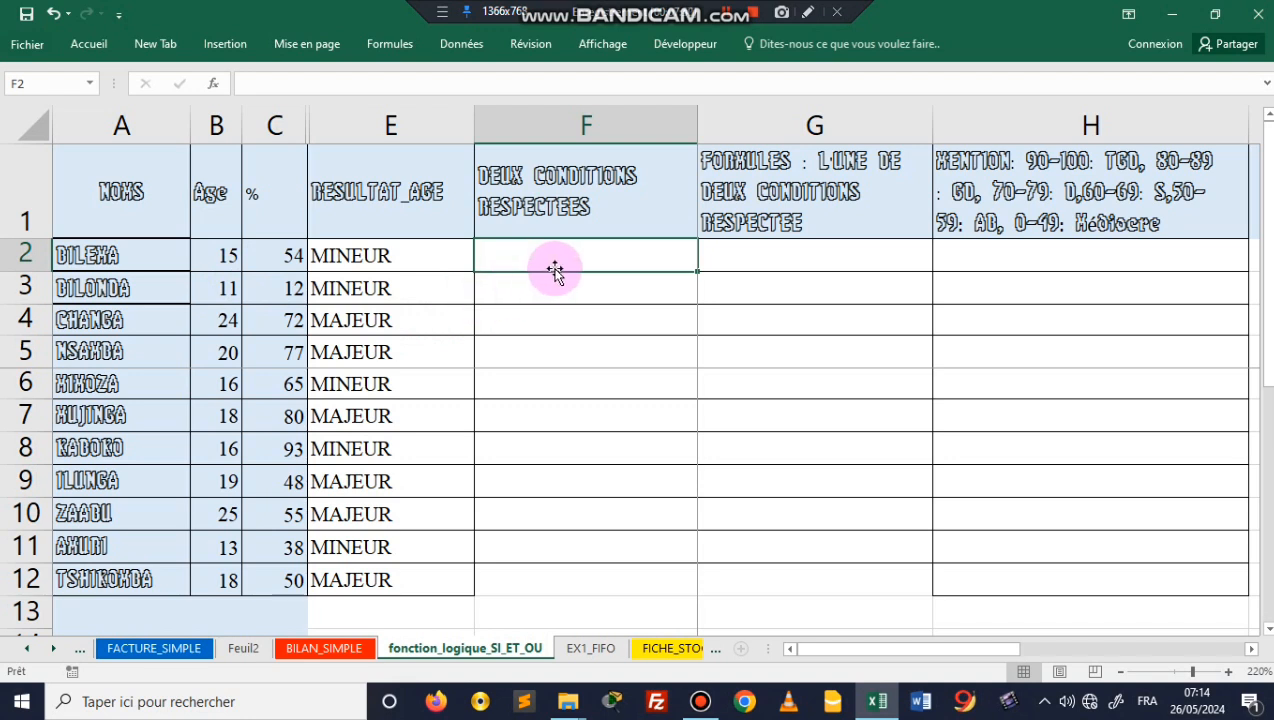
{"action": "type", "text": "+"}
{"action": "key", "text": "BackSpace"}
{"action": "type", "text": "="}
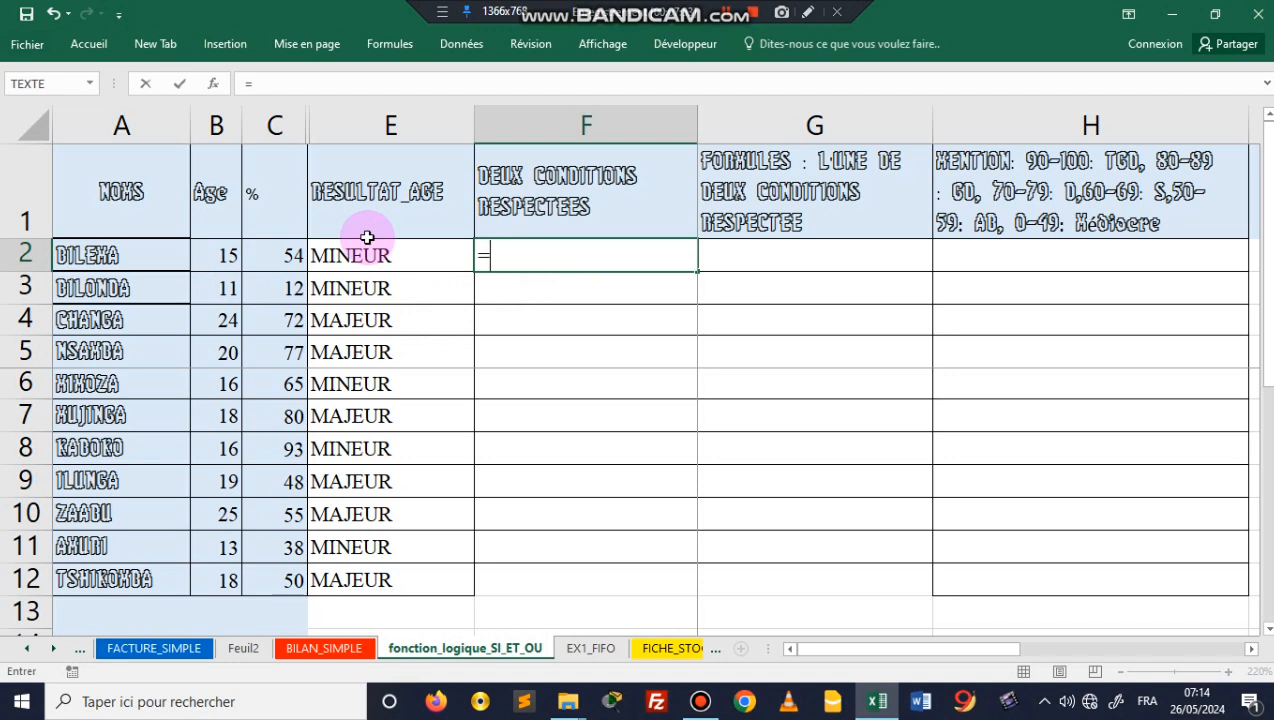
{"action": "type", "text": "si"}
{"action": "key", "text": "Tab"}
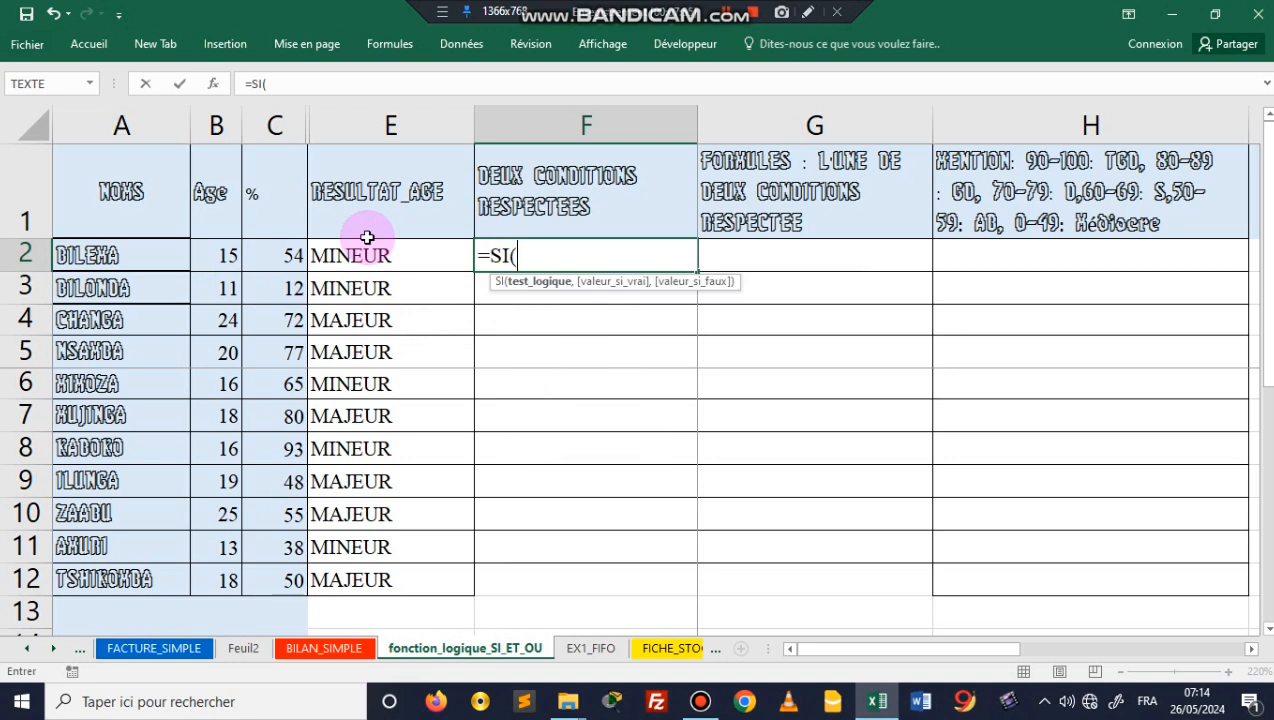
{"action": "type", "text": "et"}
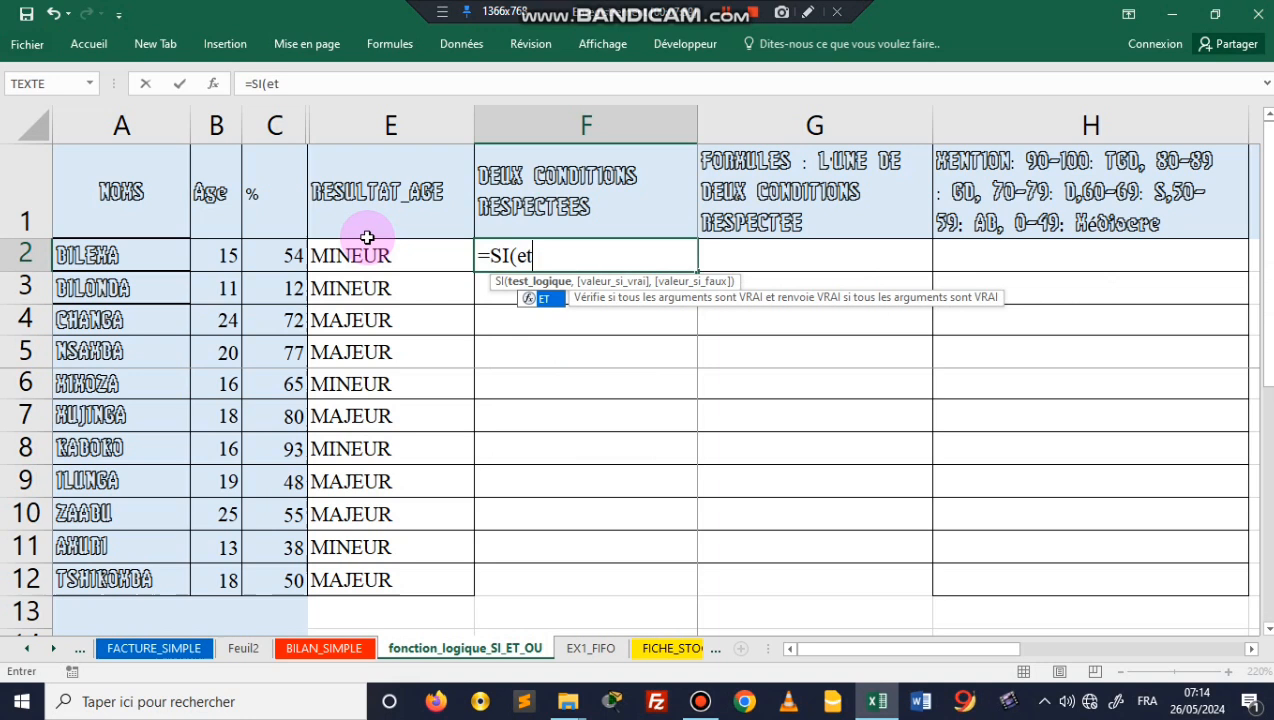
{"action": "key", "text": "Tab"}
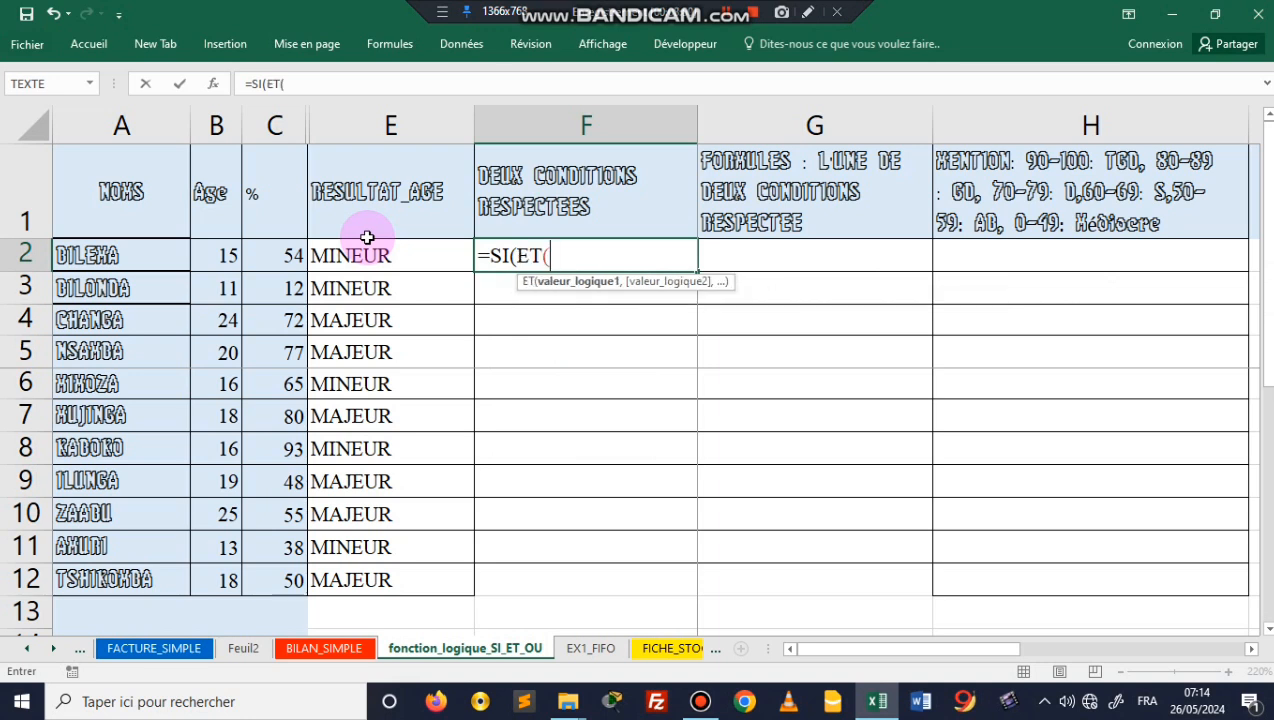
Enter B2>=18 as the first condition of the ET function in F2.
{"action": "left_click", "coordinate": [217, 257]}
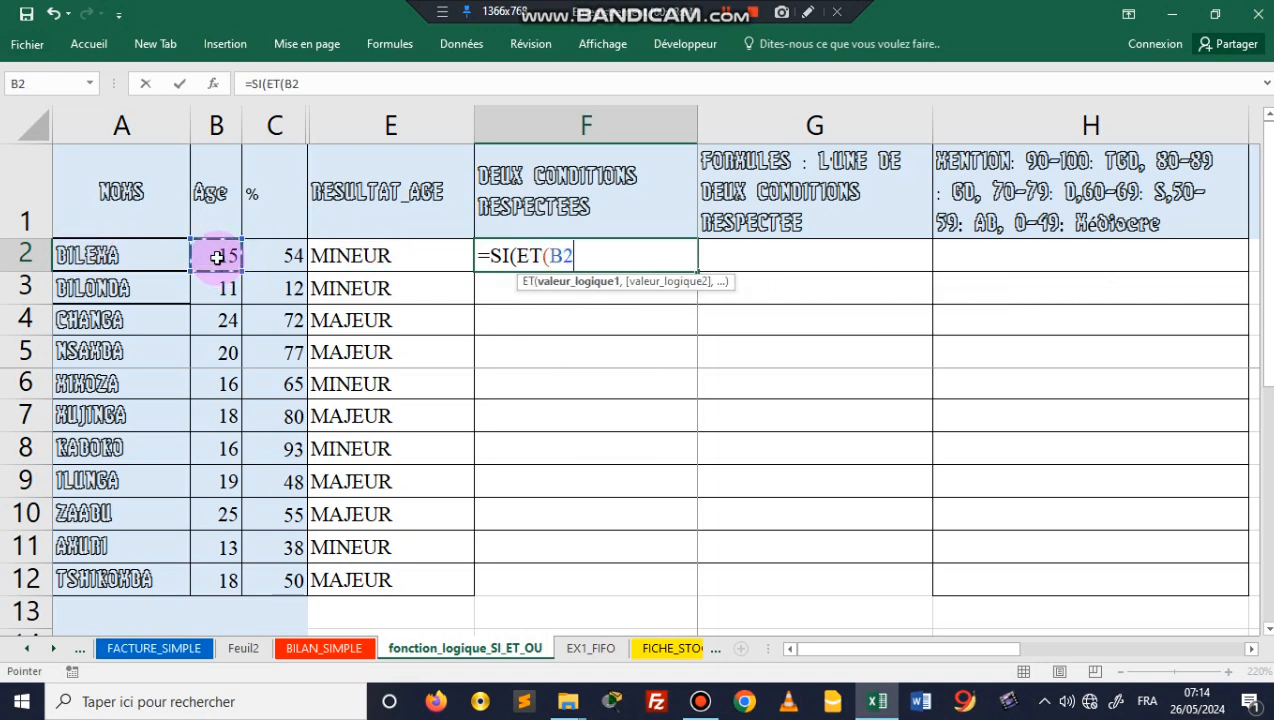
{"action": "key", "text": "alt+shift"}
{"action": "type", "text": ">"}
{"action": "type", "text": "="}
{"action": "key", "text": "BackSpace"}
{"action": "type", "text": "+"}
{"action": "key", "text": "BackSpace"}
{"action": "type", "text": "="}
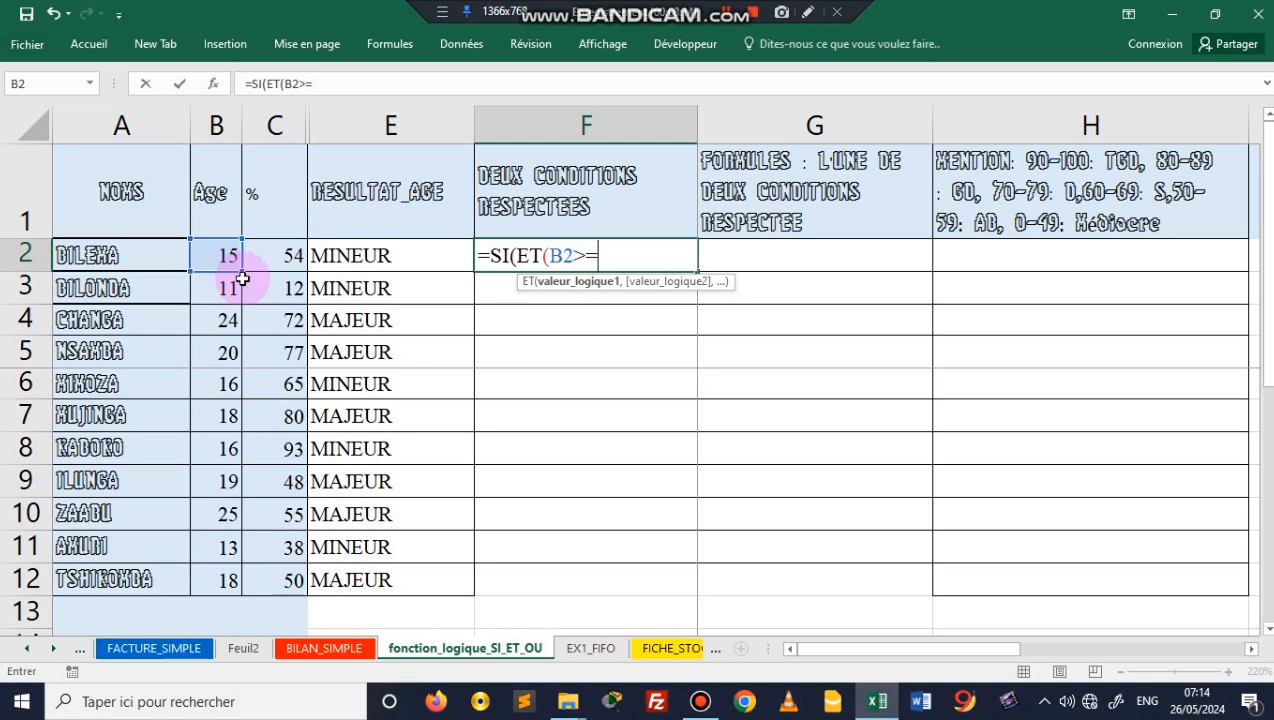
{"action": "type", "text": "18<"}
{"action": "key", "text": "BackSpace"}
{"action": "type", "text": ","}
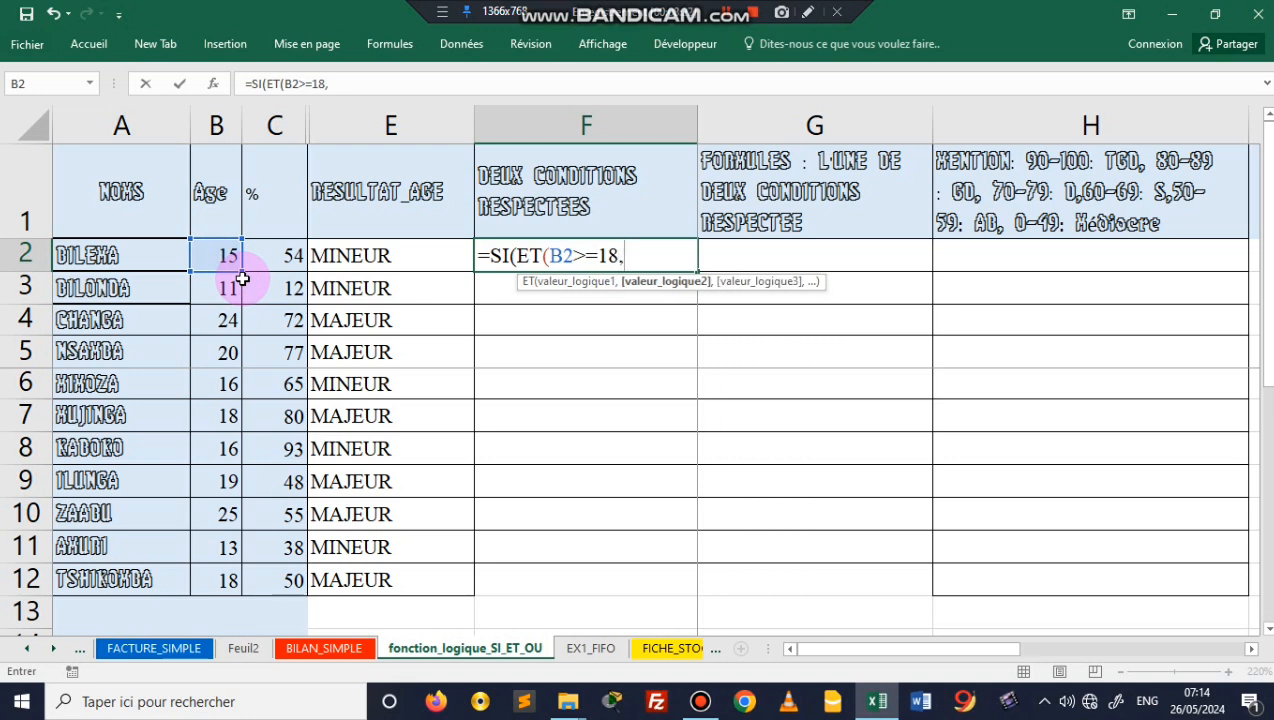
Enter C2>=50 as the second condition of the ET function in F2 and close that function.
{"action": "left_click", "coordinate": [284, 256]}
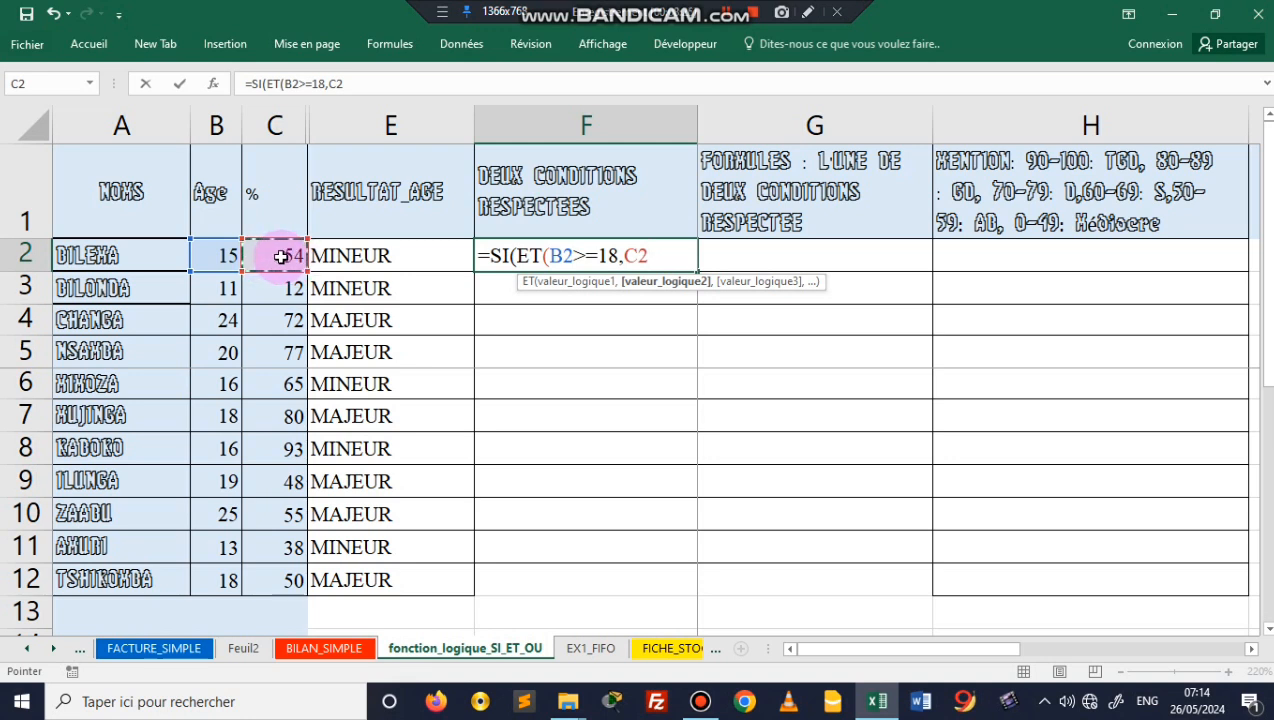
{"action": "type", "text": ">"}
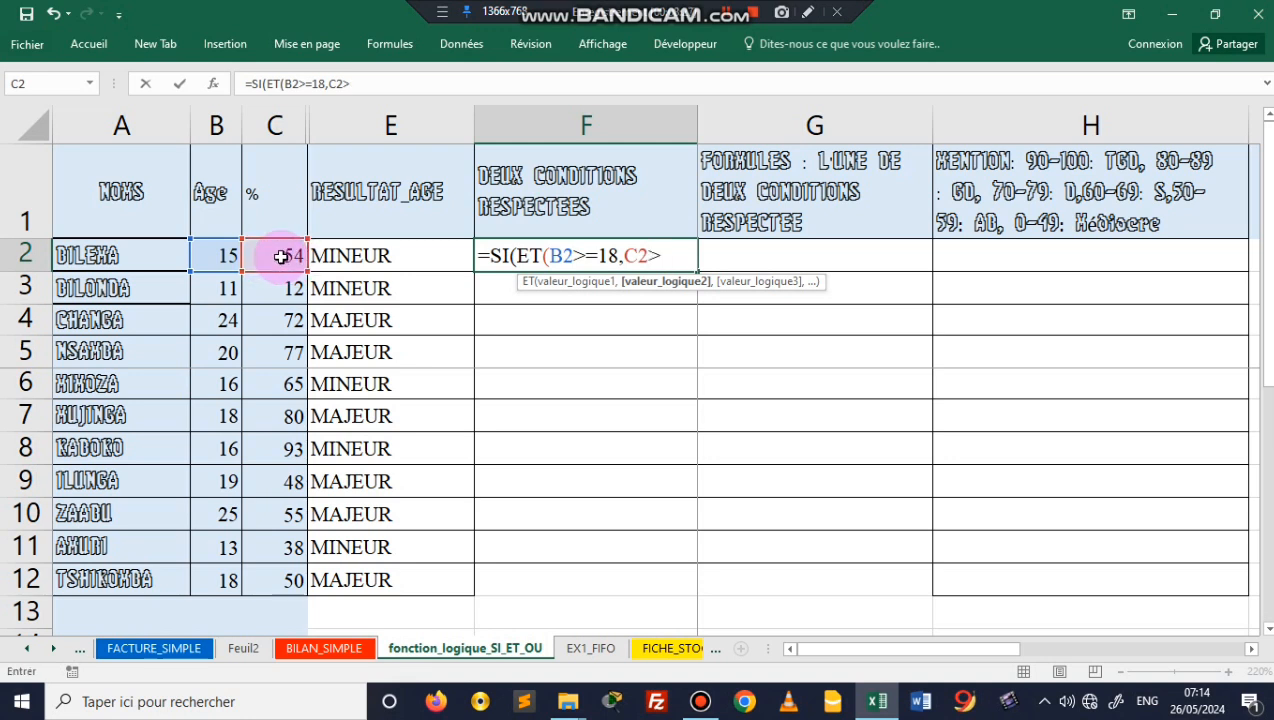
{"action": "type", "text": "="}
{"action": "type", "text": "50"}
{"action": "type", "text": "_"}
{"action": "key", "text": "BackSpace"}
{"action": "key", "text": "alt+shift"}
{"action": "type", "text": "°"}
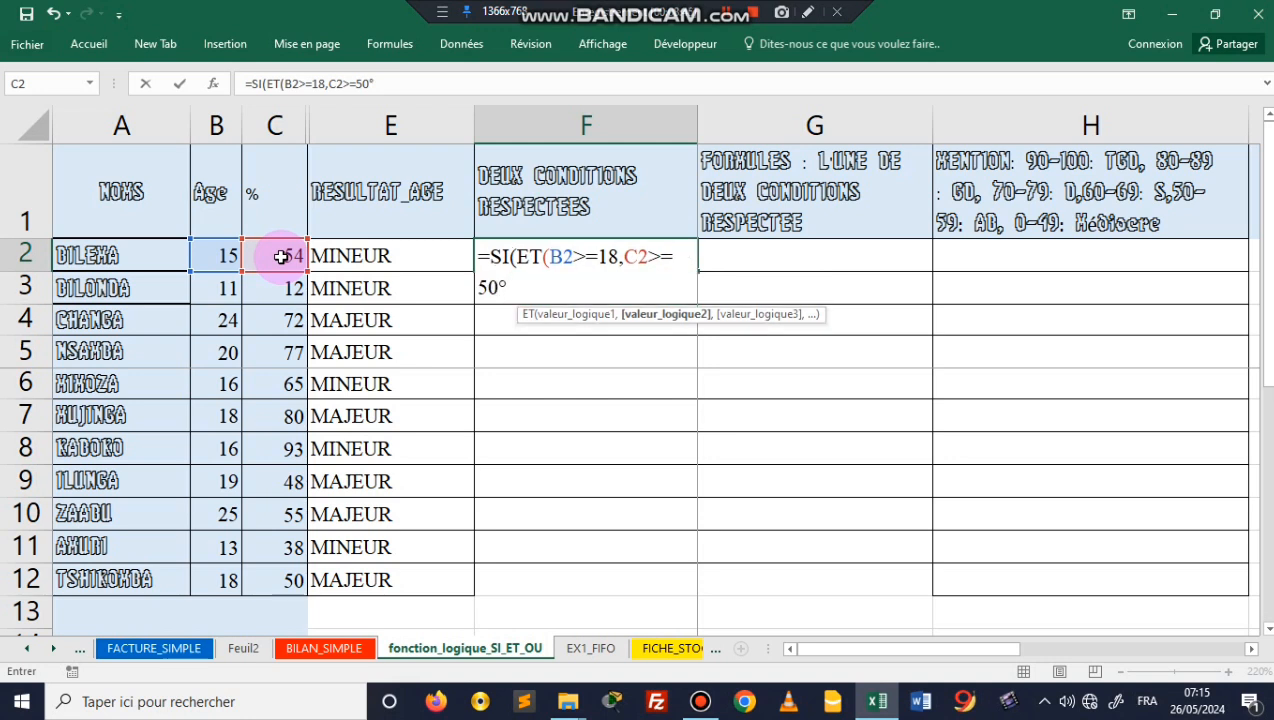
{"action": "key", "text": "BackSpace"}
{"action": "type", "text": ");"}
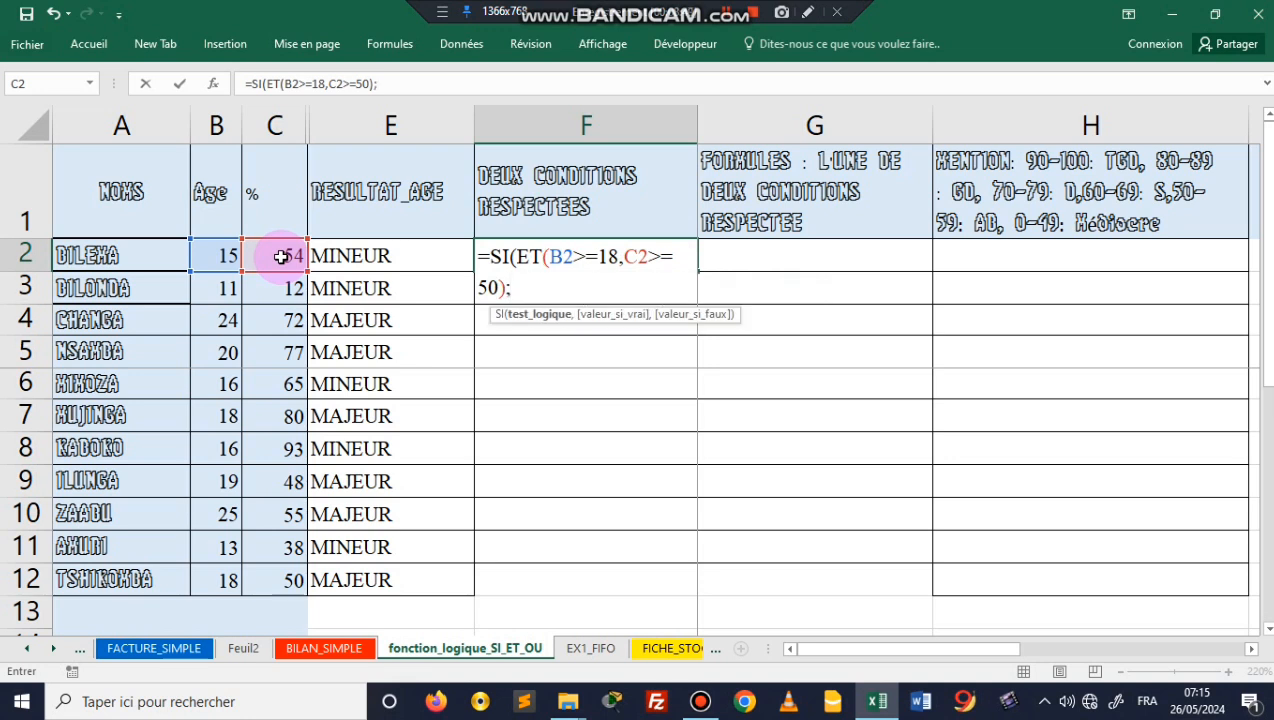
Add "PASSE" as the value if true and "DOUBLE" as the value if false, closing the SI formula in F2.
{"action": "left_click", "coordinate": [510, 288]}
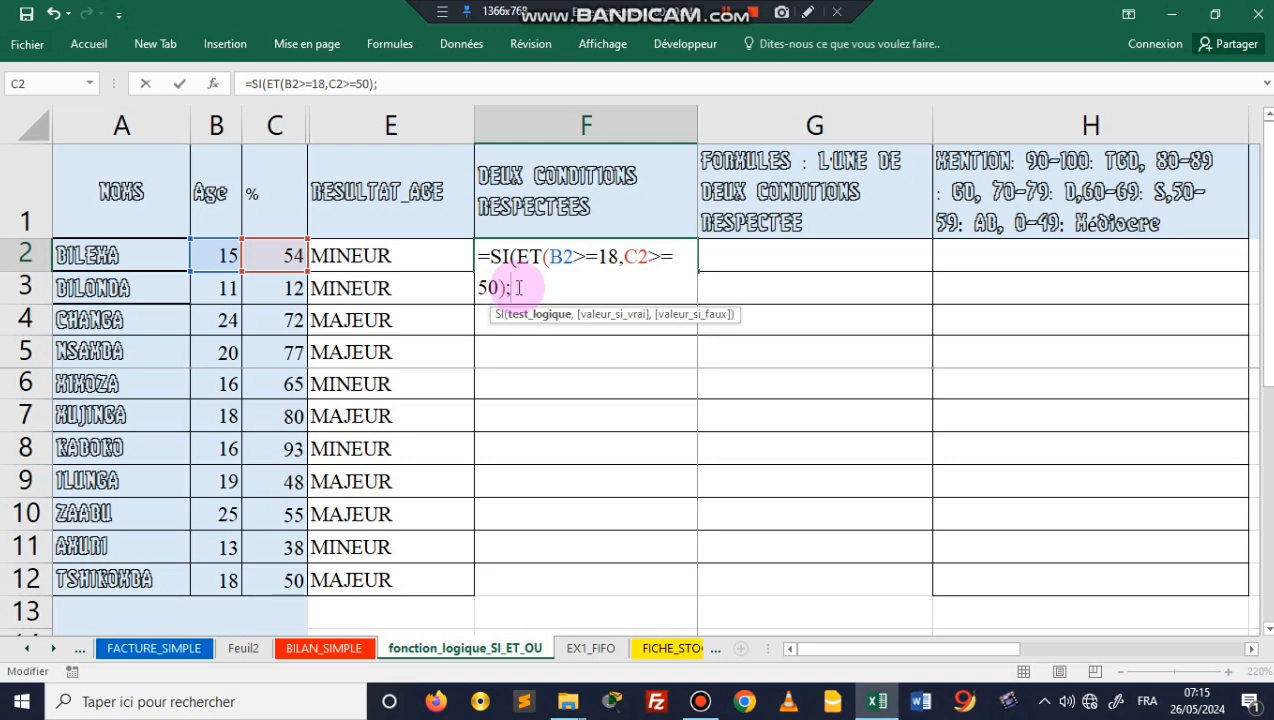
{"action": "type", "text": "\"PASSE"}
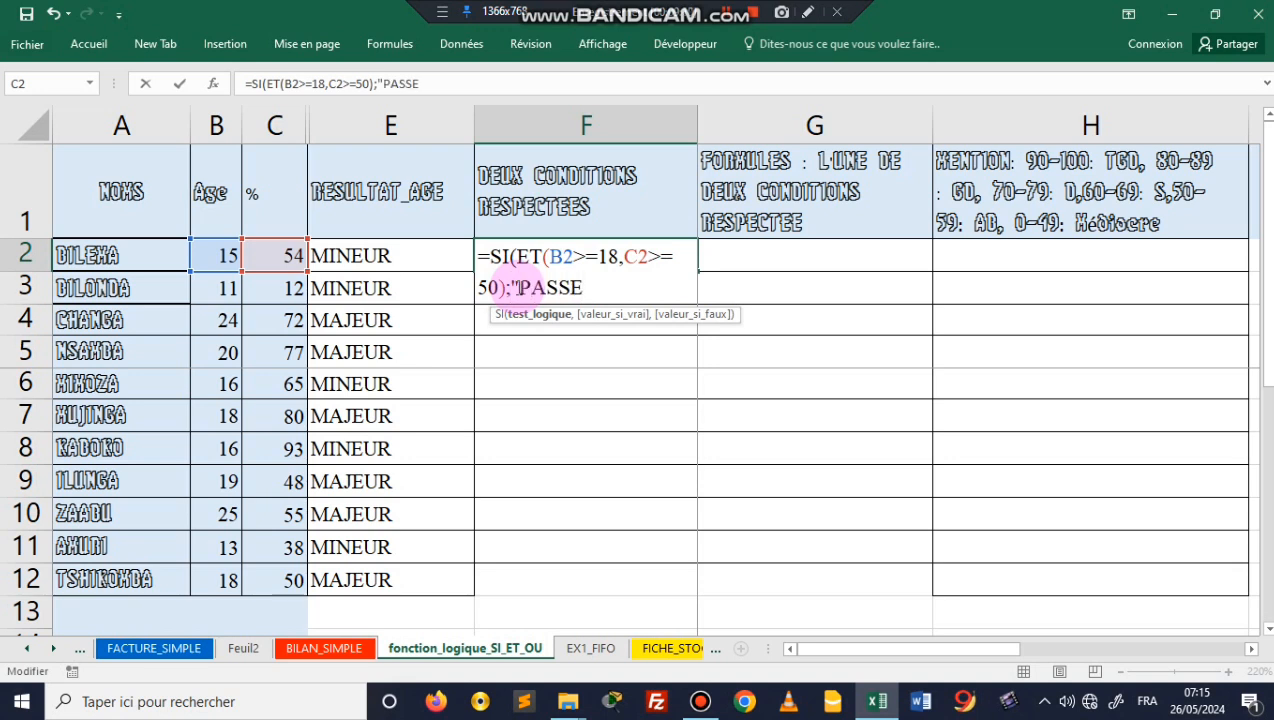
{"action": "type", "text": "\""}
{"action": "type", "text": ";"}
{"action": "key", "text": "BackSpace"}
{"action": "type", "text": "?"}
{"action": "key", "text": "BackSpace"}
{"action": "type", "text": ",\"DO"}
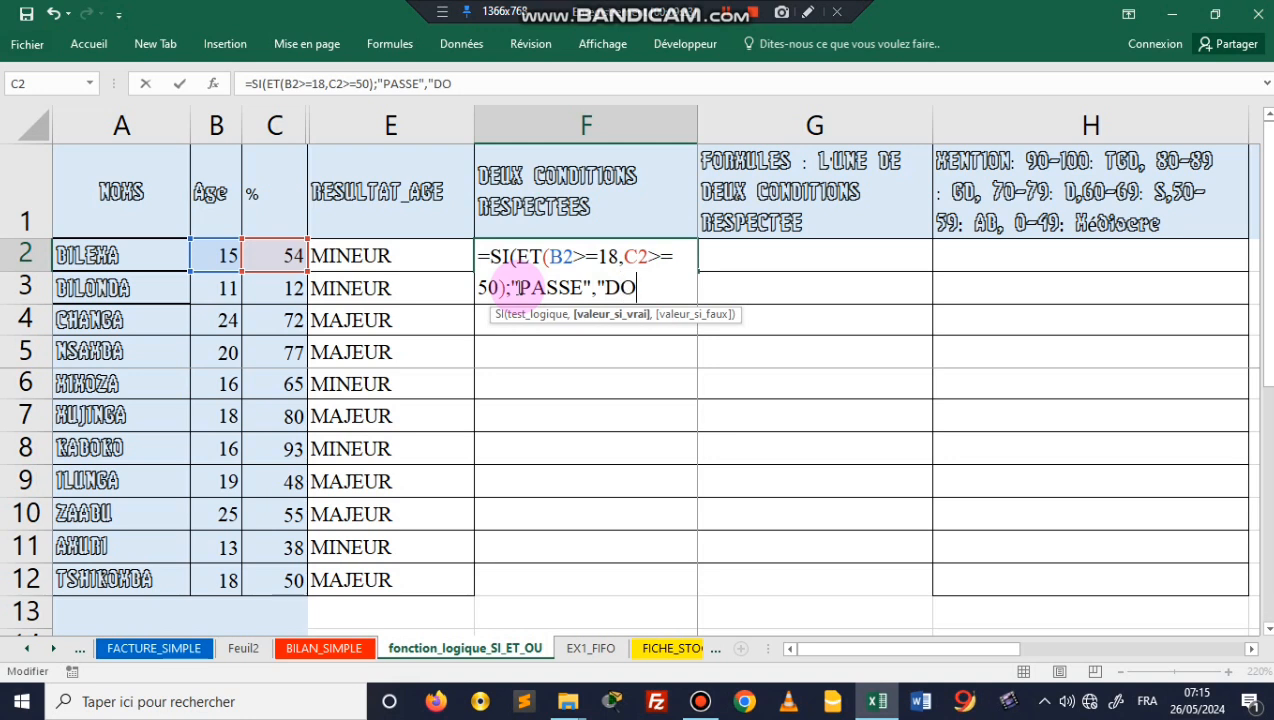
{"action": "type", "text": "UBLE\""}
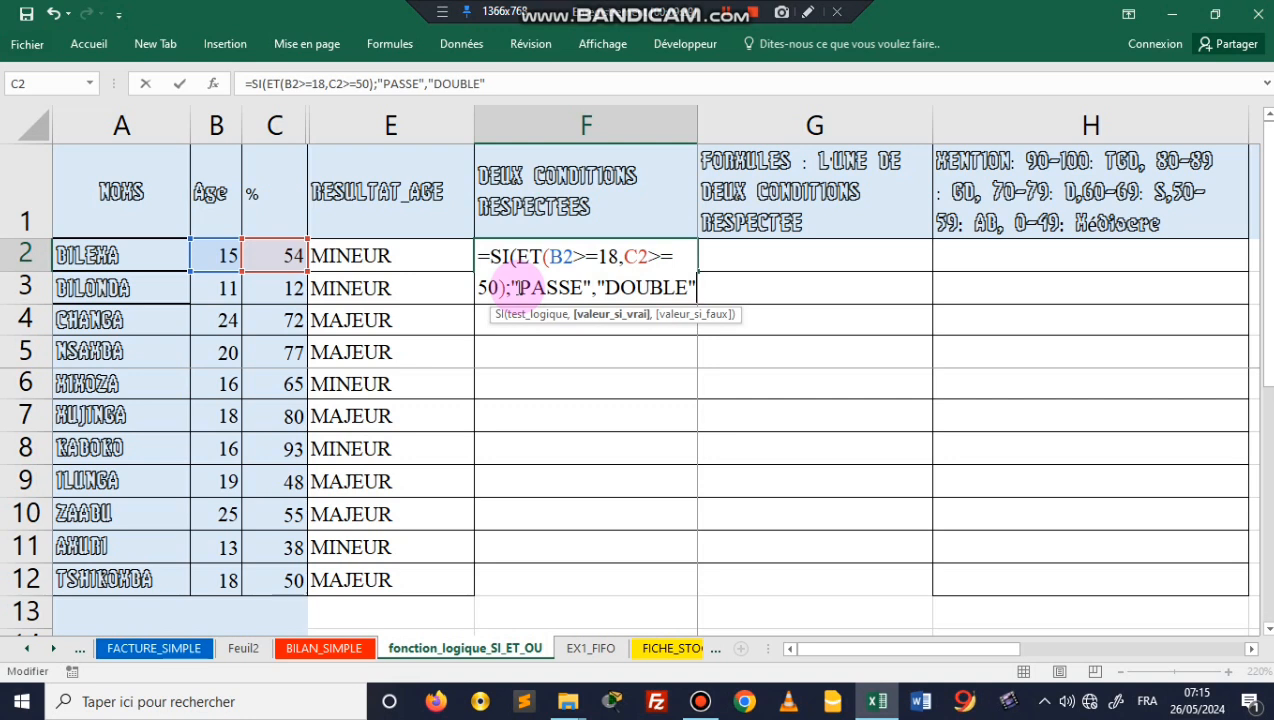
{"action": "type", "text": ")"}
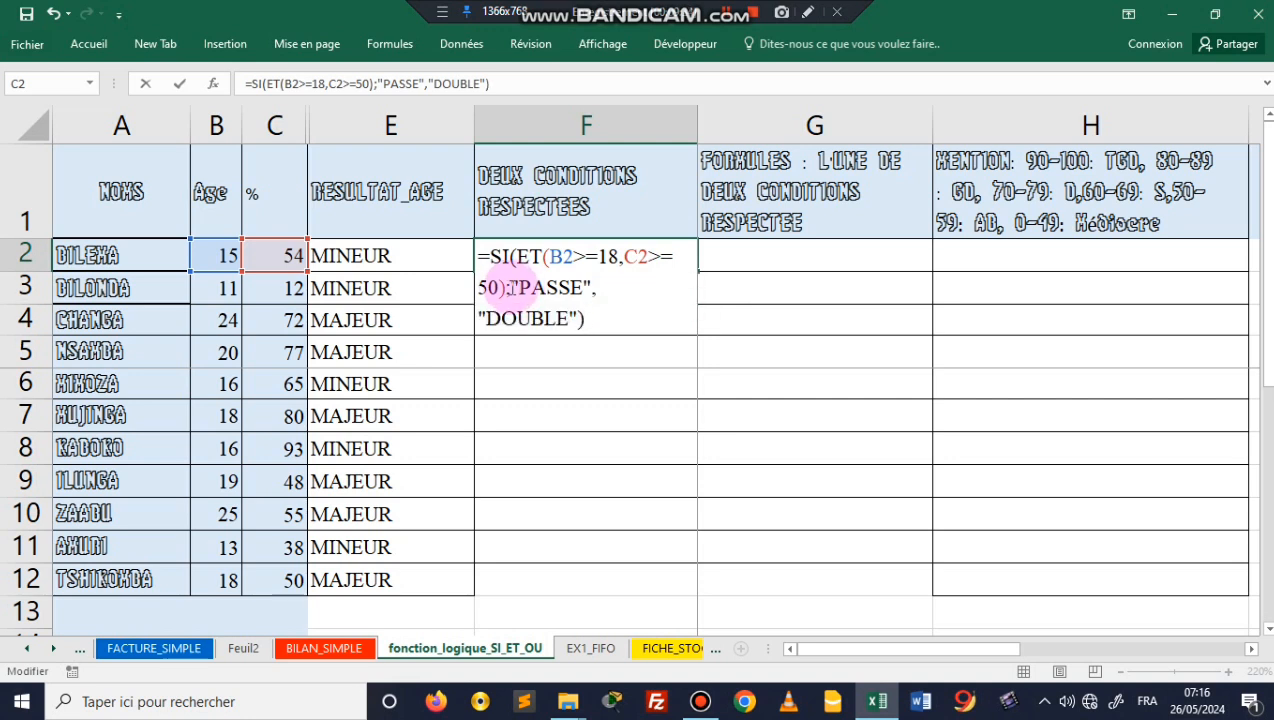
Replace the semicolon after the ET function in F2 with a comma and fill the formula down through F12.
{"action": "left_click", "coordinate": [511, 288]}
{"action": "key", "text": "BackSpace"}
{"action": "type", "text": "."}
{"action": "key", "text": "BackSpace"}
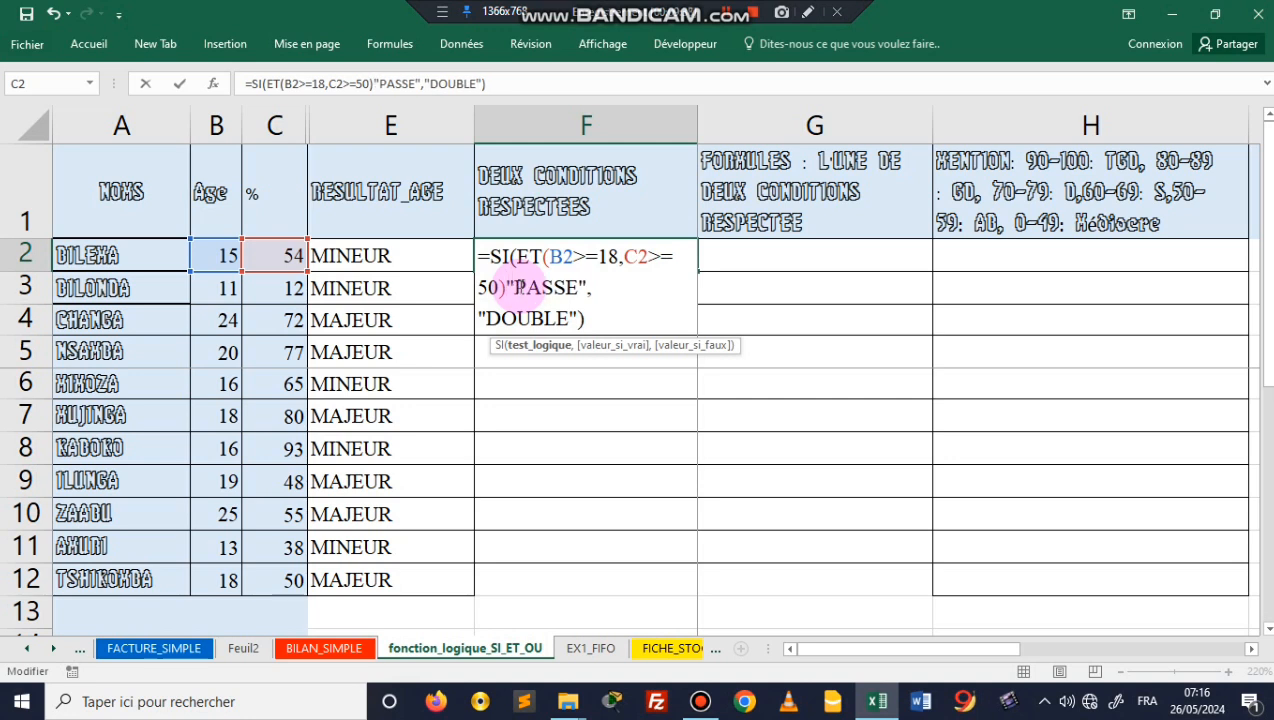
{"action": "type", "text": ","}
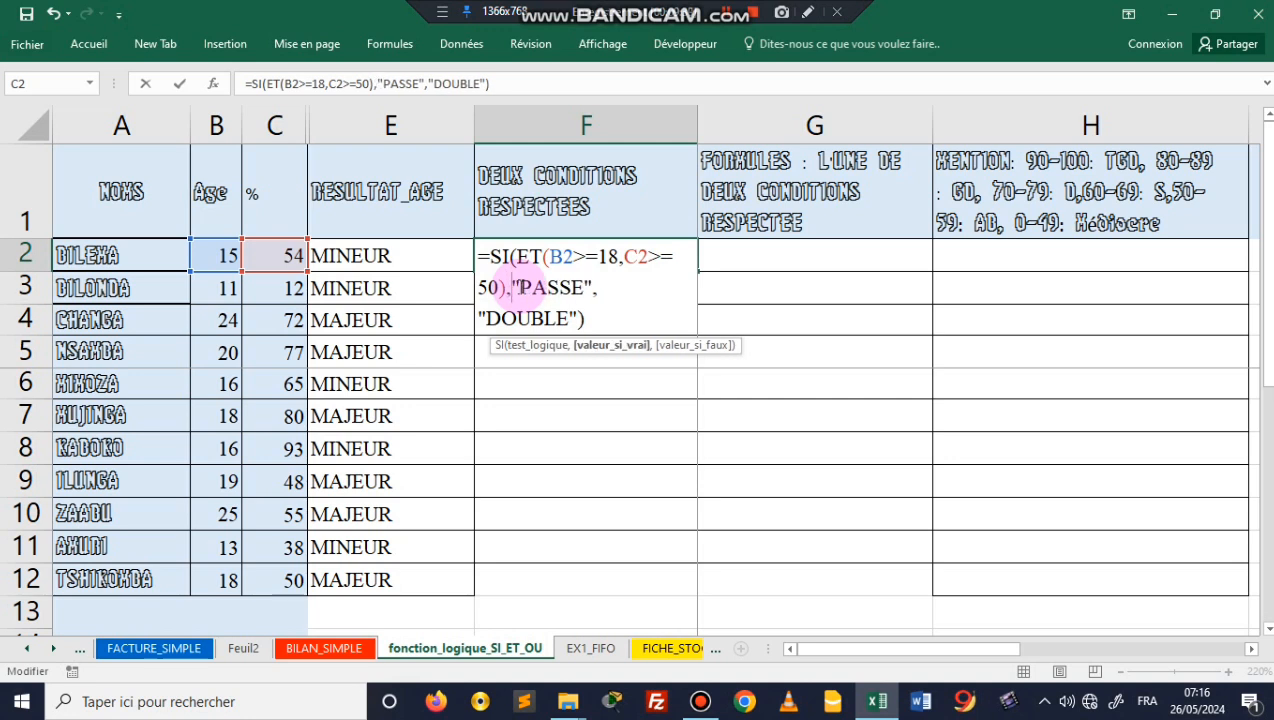
{"action": "key", "text": "Return"}
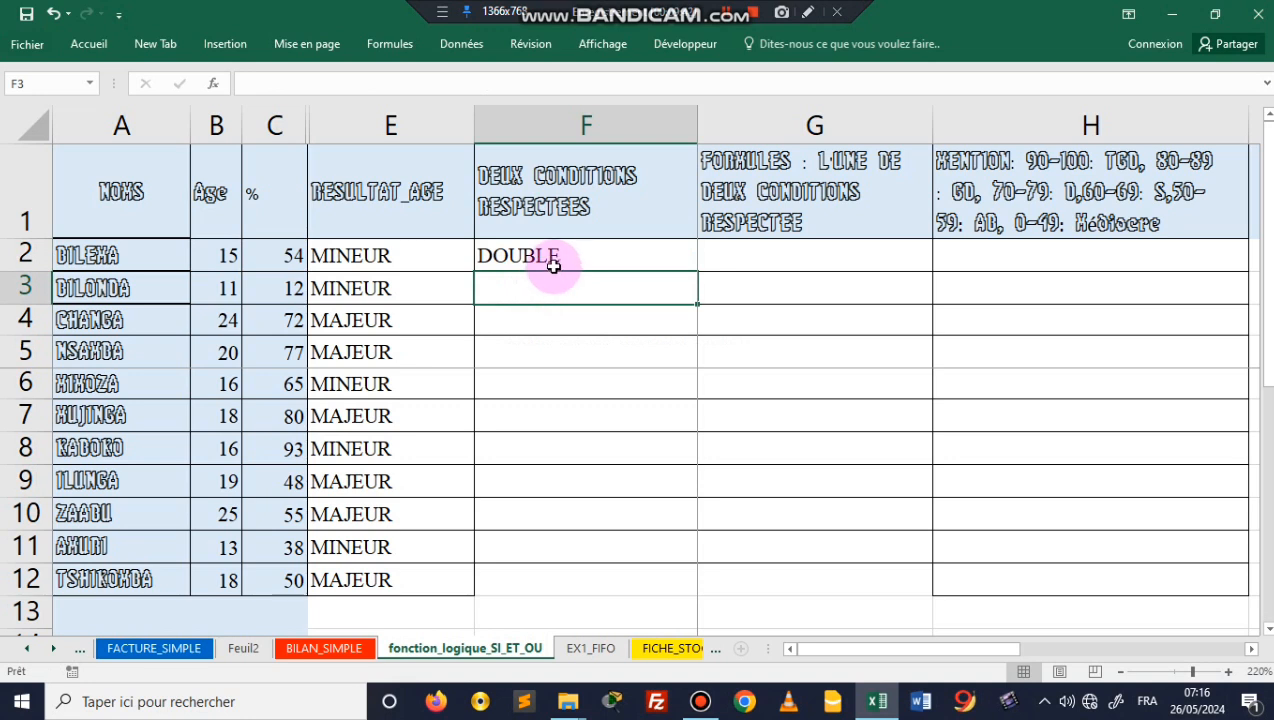
{"action": "left_click", "coordinate": [553, 262]}
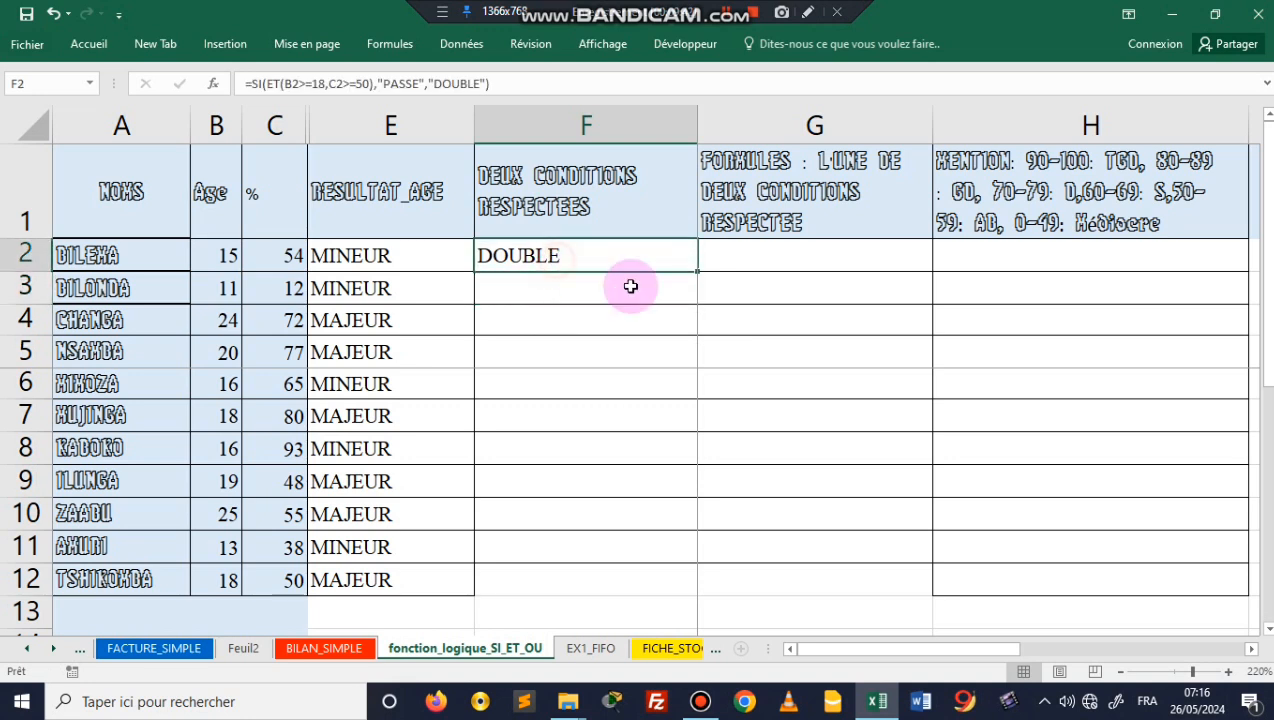
{"action": "double_click", "coordinate": [697, 275]}
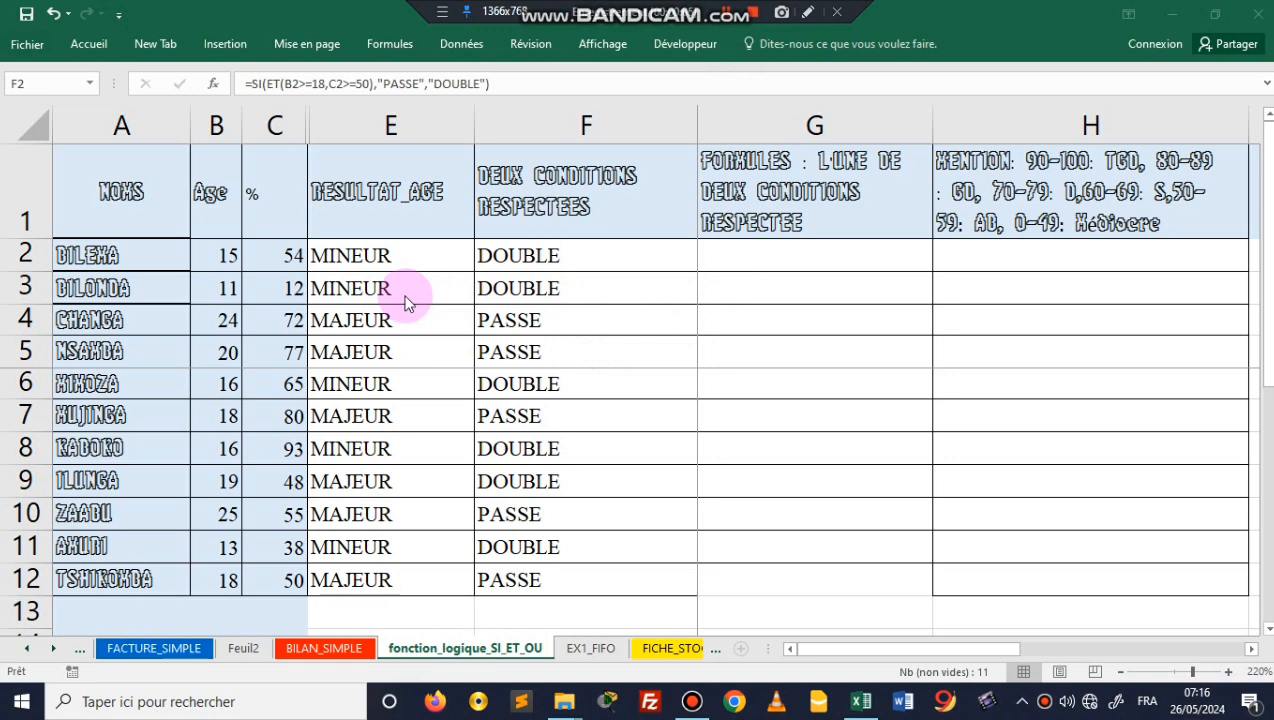
Review the SI formula in E2 and the nested SI and ET formula in F2.
{"action": "left_click", "coordinate": [378, 257]}
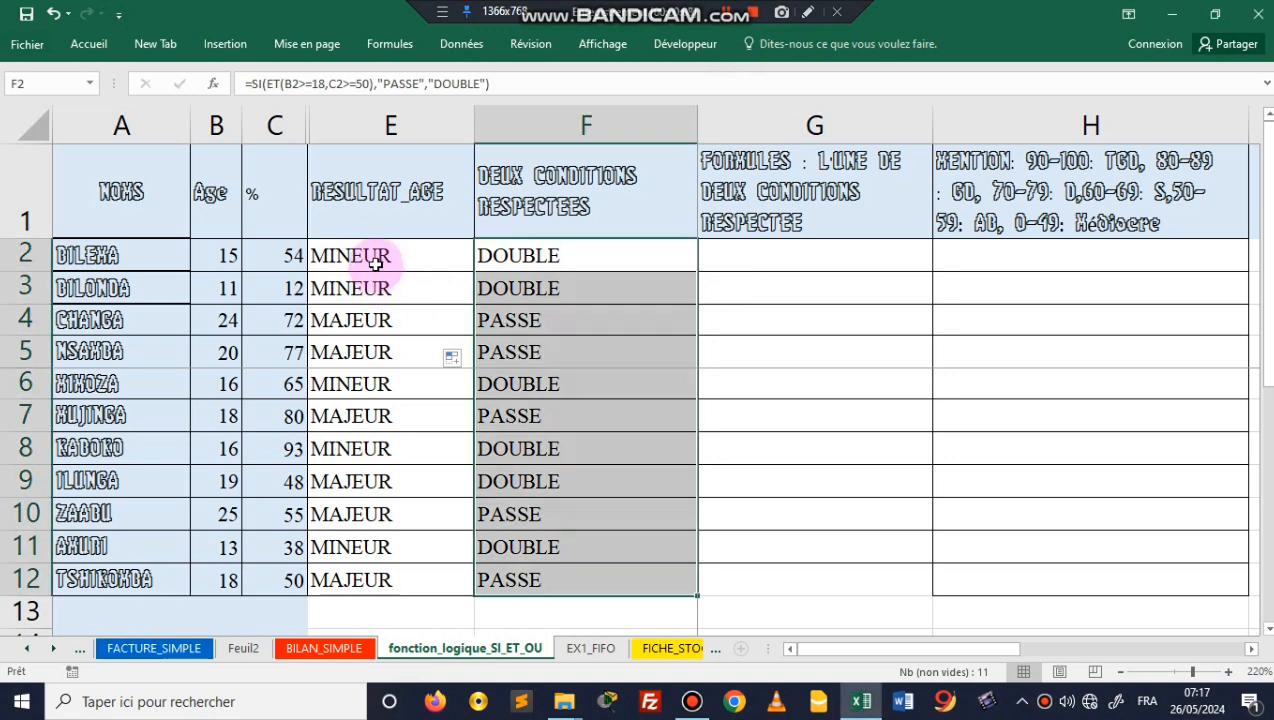
{"action": "left_click", "coordinate": [374, 244]}
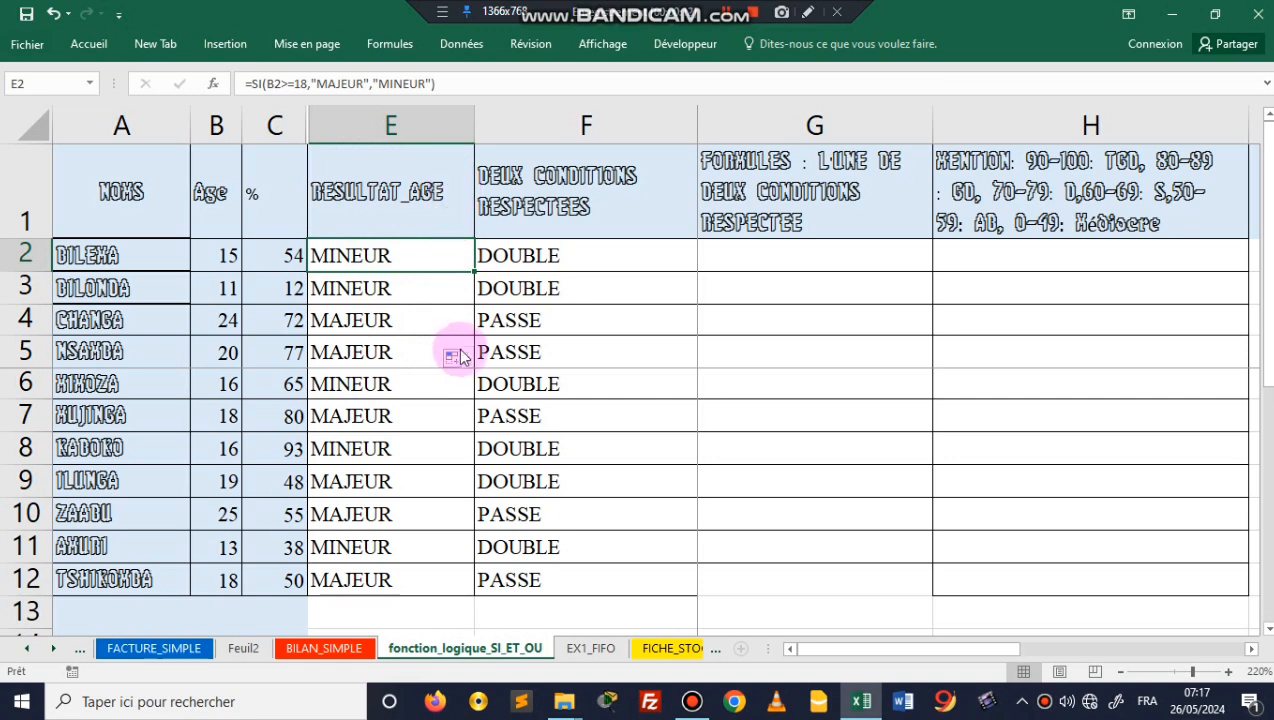
{"action": "double_click", "coordinate": [437, 256]}
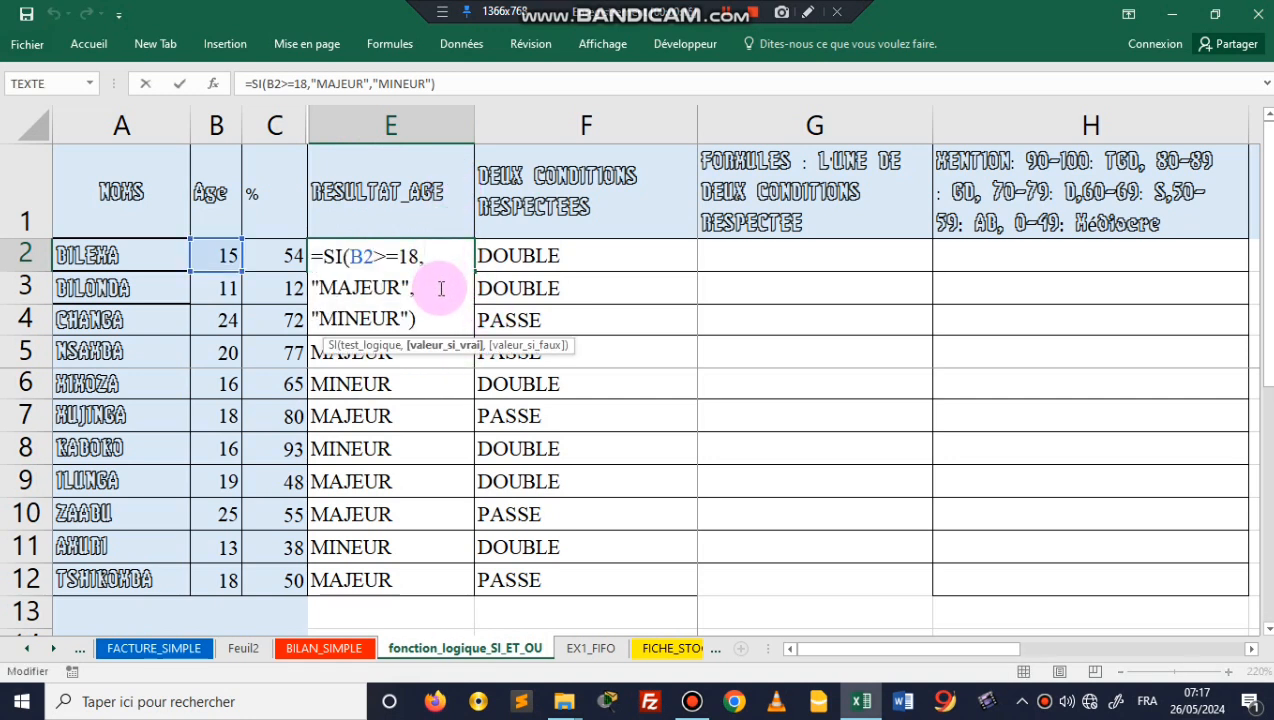
{"action": "key", "text": "Return"}
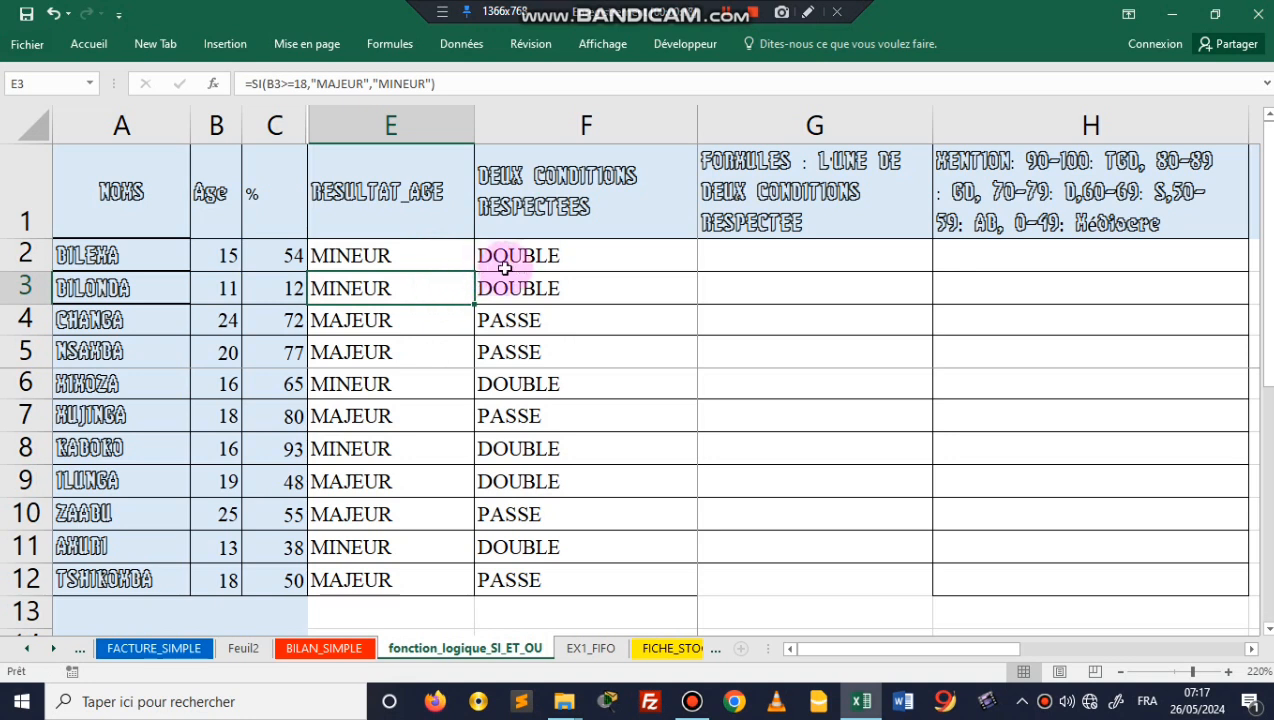
{"action": "double_click", "coordinate": [519, 258]}
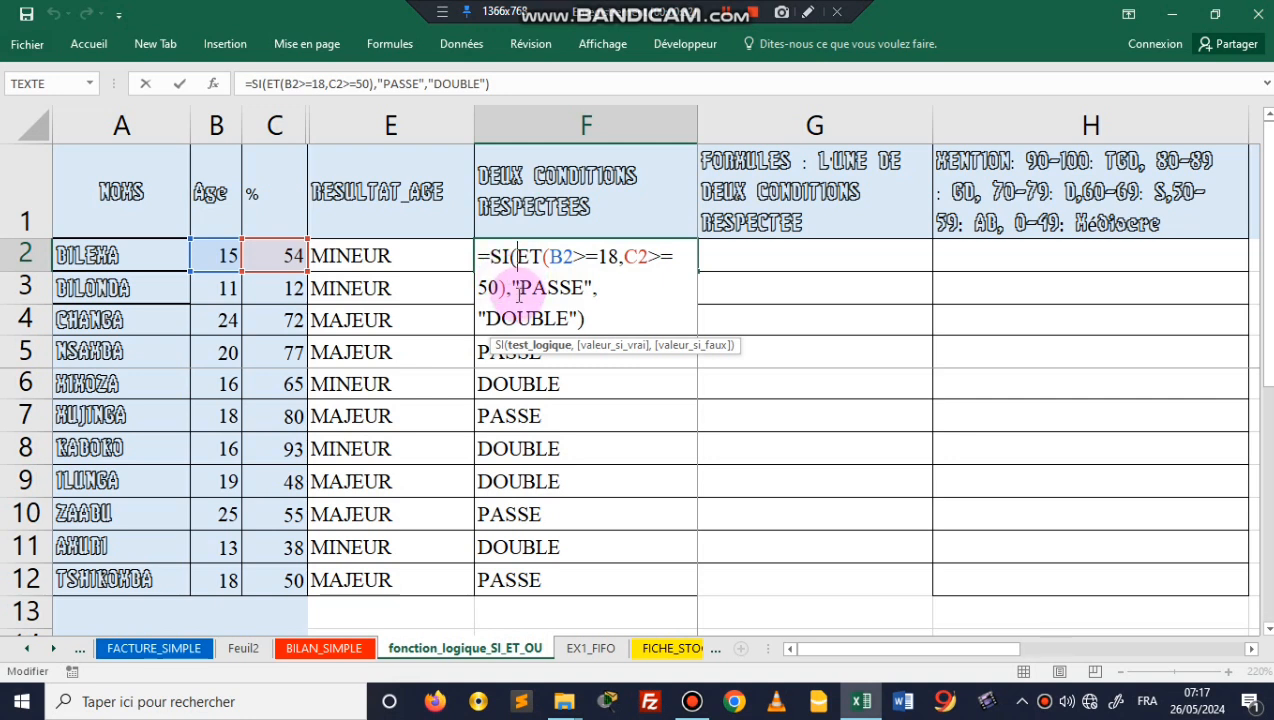
{"action": "key", "text": "Return"}
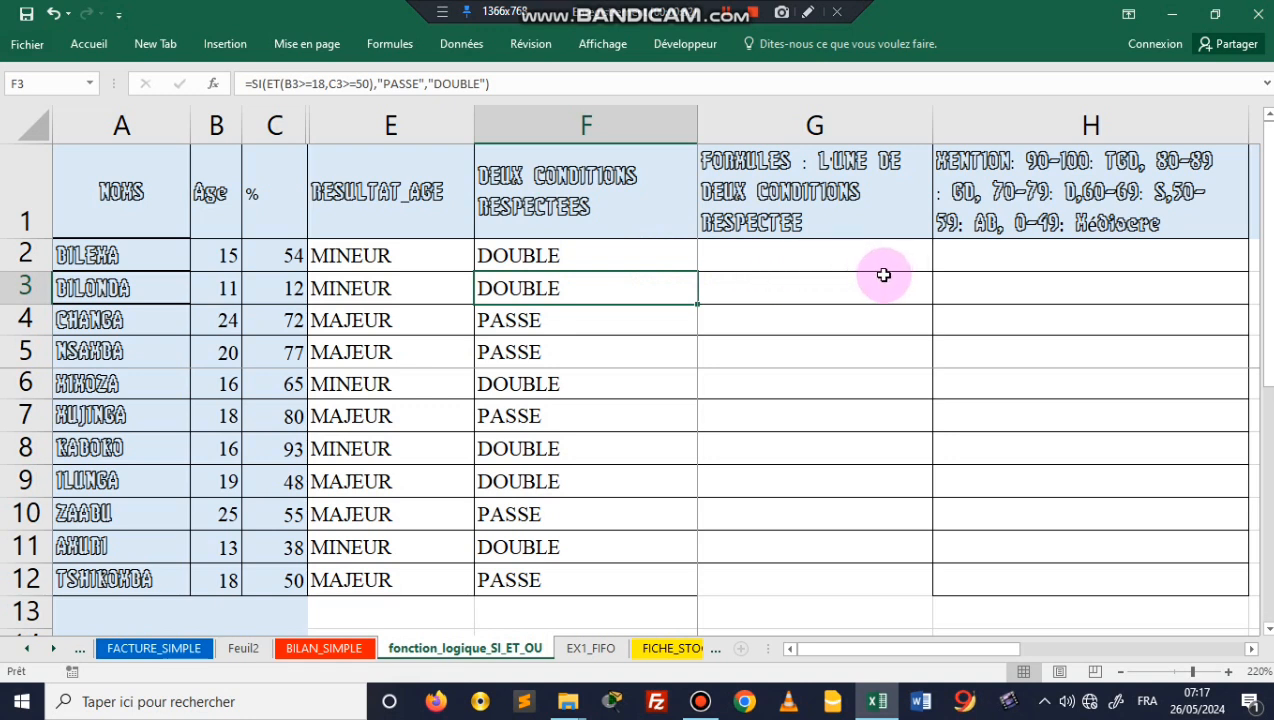
Start a formula in G2 with the OU function as =OU(.
{"action": "left_click", "coordinate": [839, 259]}
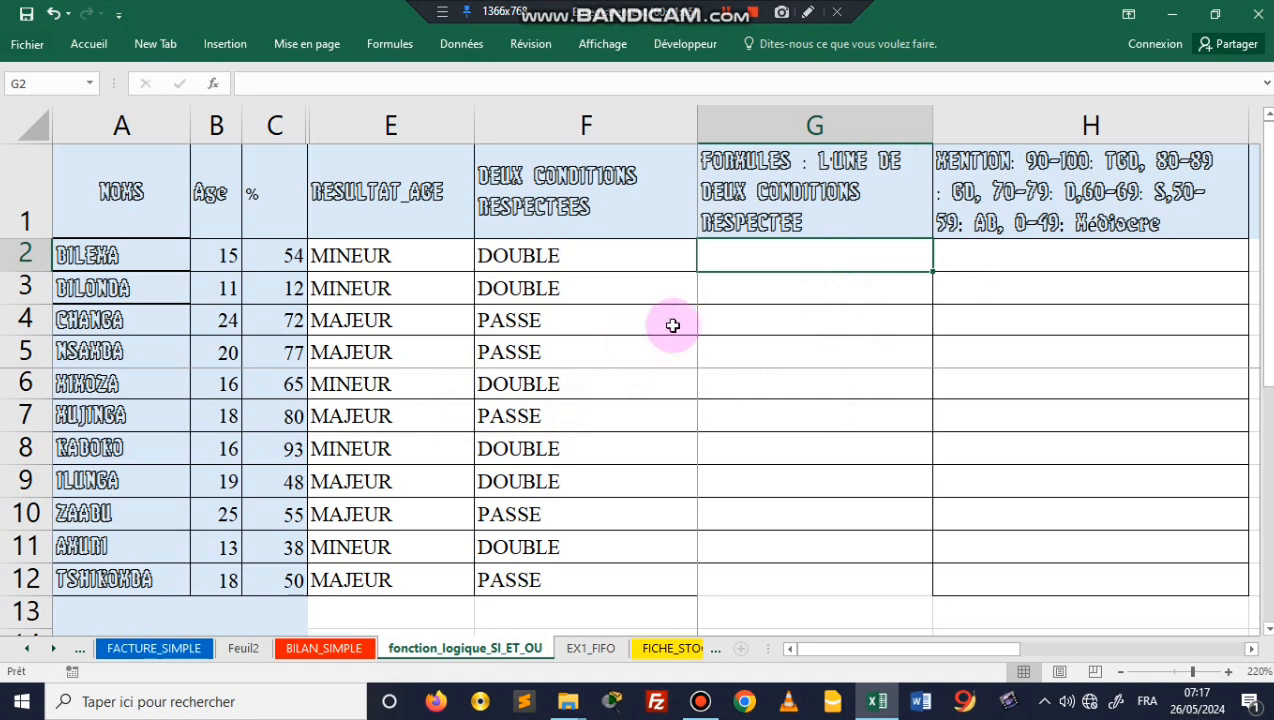
{"action": "double_click", "coordinate": [787, 258]}
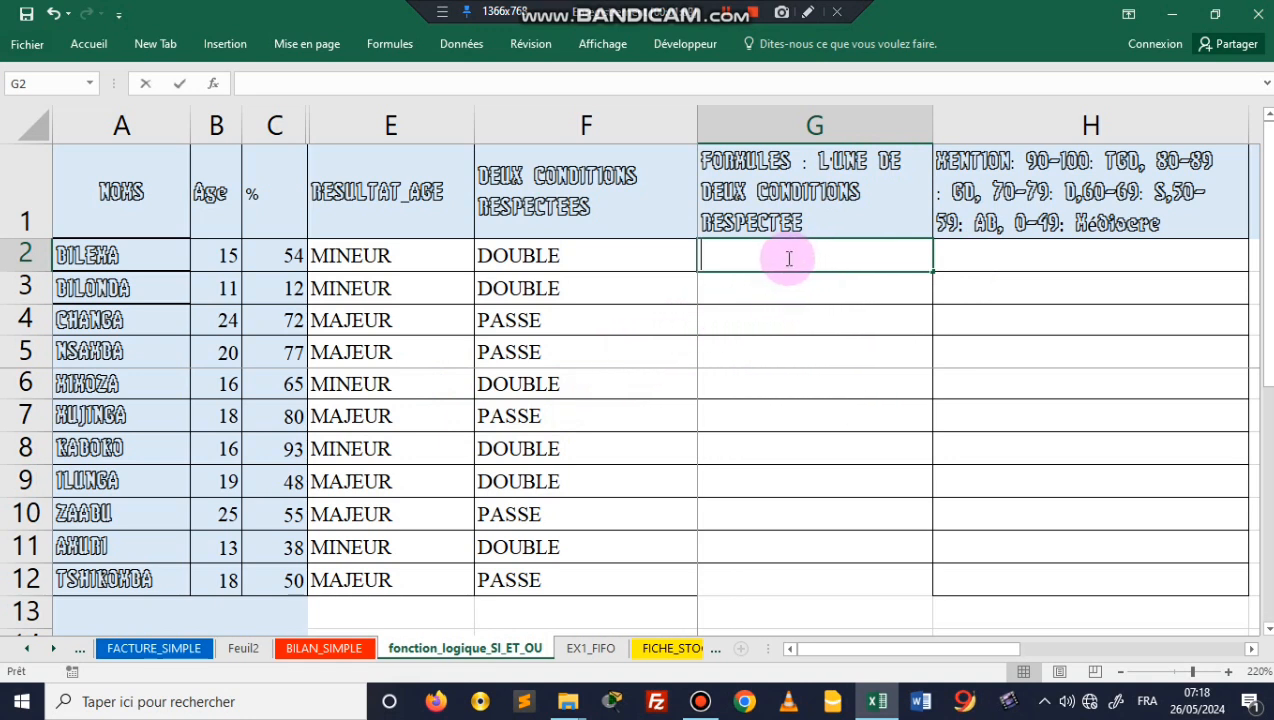
{"action": "type", "text": "OU"}
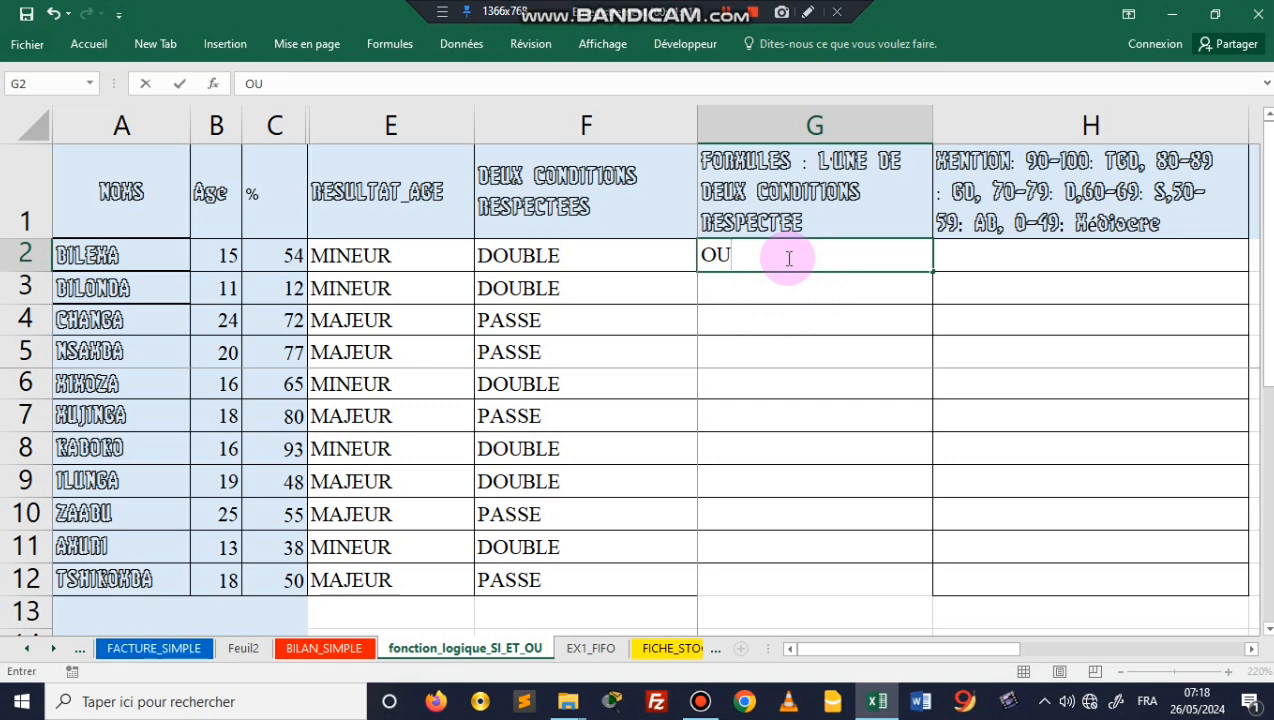
{"action": "left_click", "coordinate": [707, 255]}
{"action": "type", "text": "+"}
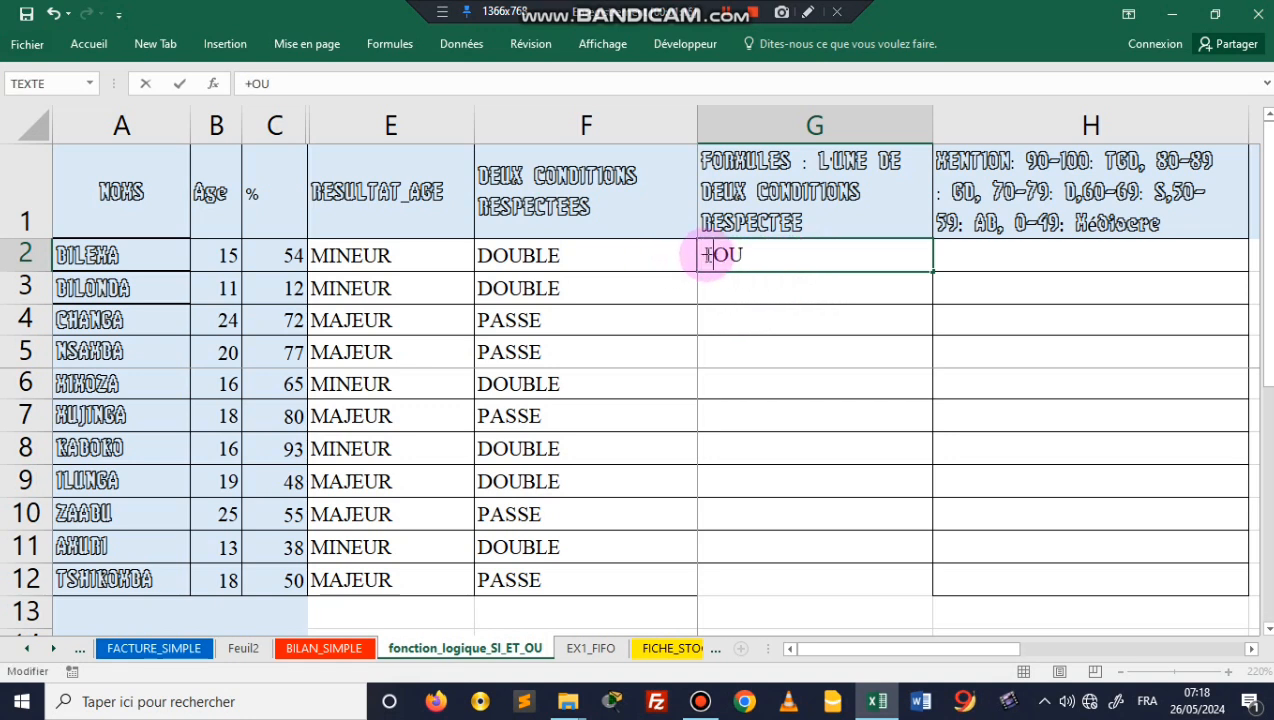
{"action": "key", "text": "BackSpace"}
{"action": "type", "text": "="}
{"action": "left_click", "coordinate": [755, 253]}
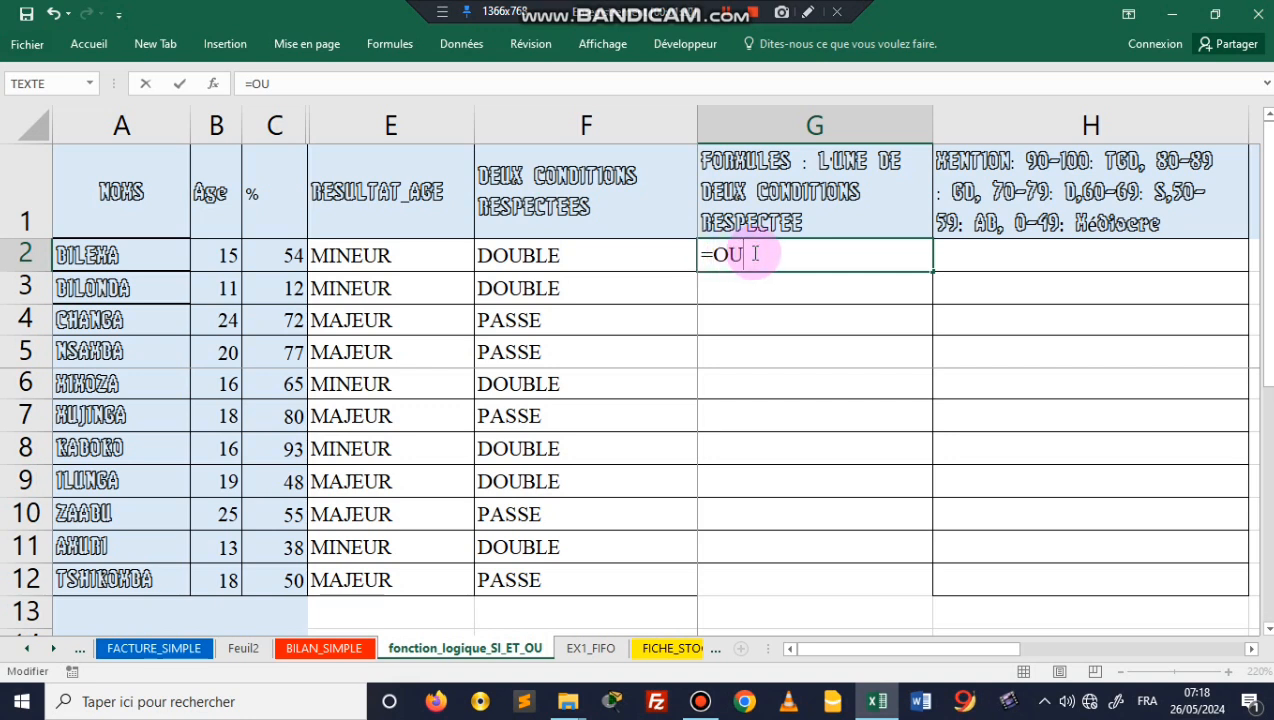
{"action": "key", "text": "BackSpace"}
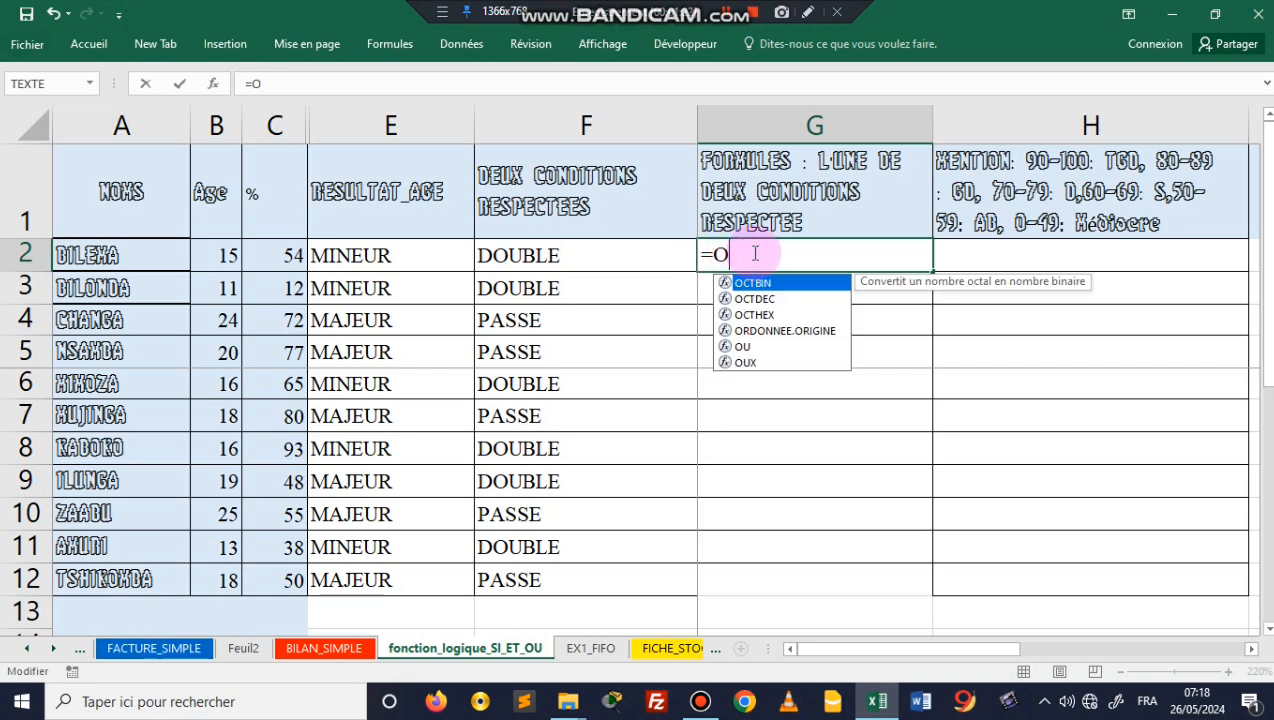
{"action": "type", "text": "U("}
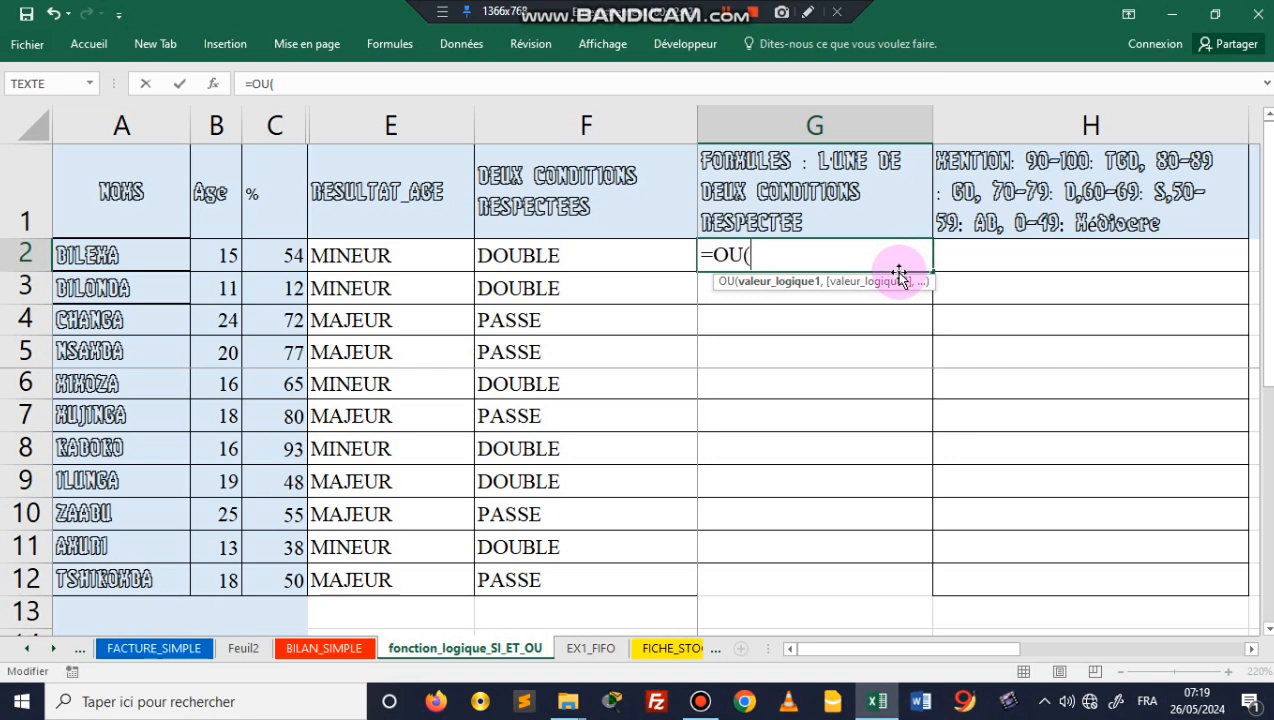
Replace OU in the G2 formula with SI and nest the OU function as its logical test.
{"action": "key", "text": "BackSpace"}
{"action": "key", "text": "BackSpace"}
{"action": "key", "text": "BackSpace"}
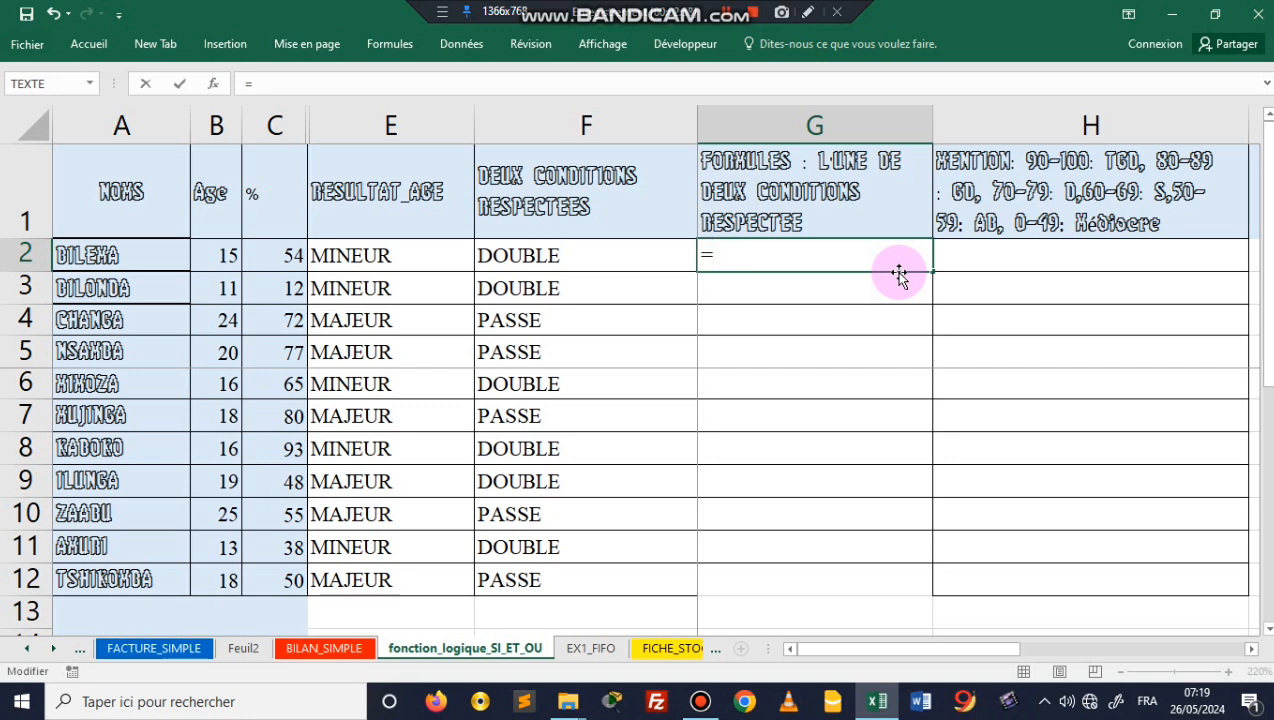
{"action": "type", "text": "SI("}
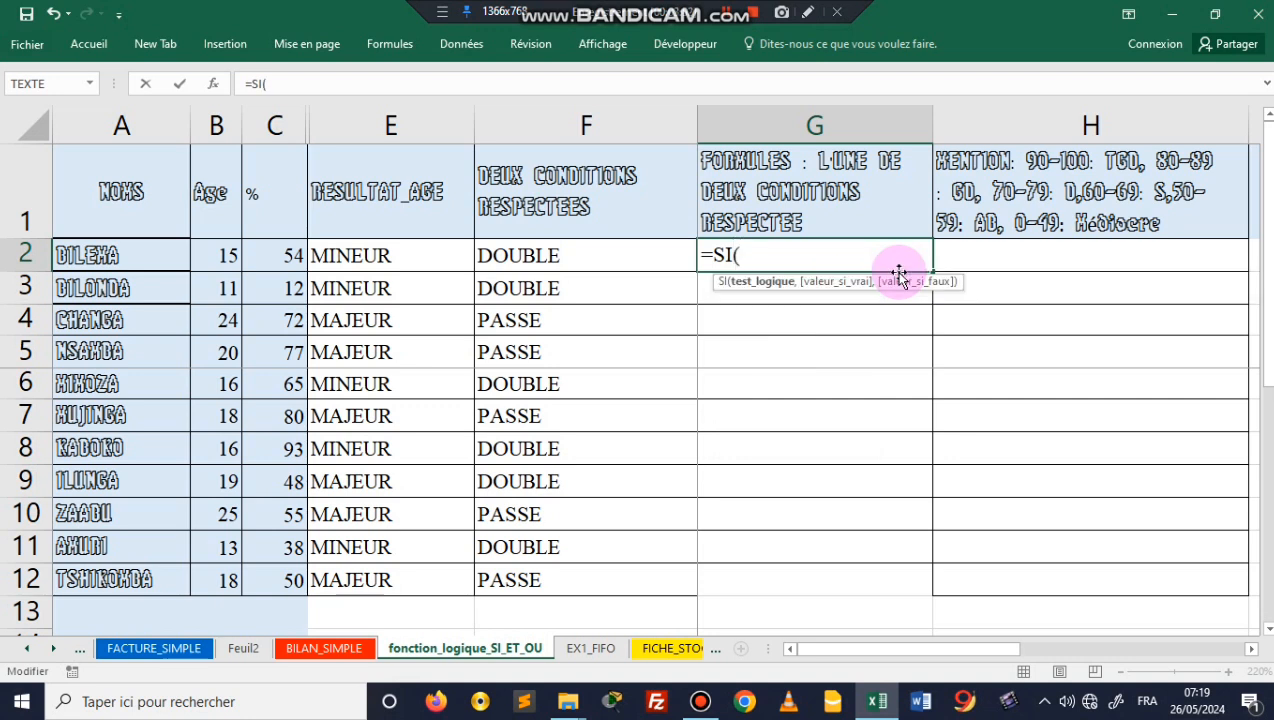
{"action": "type", "text": "OU"}
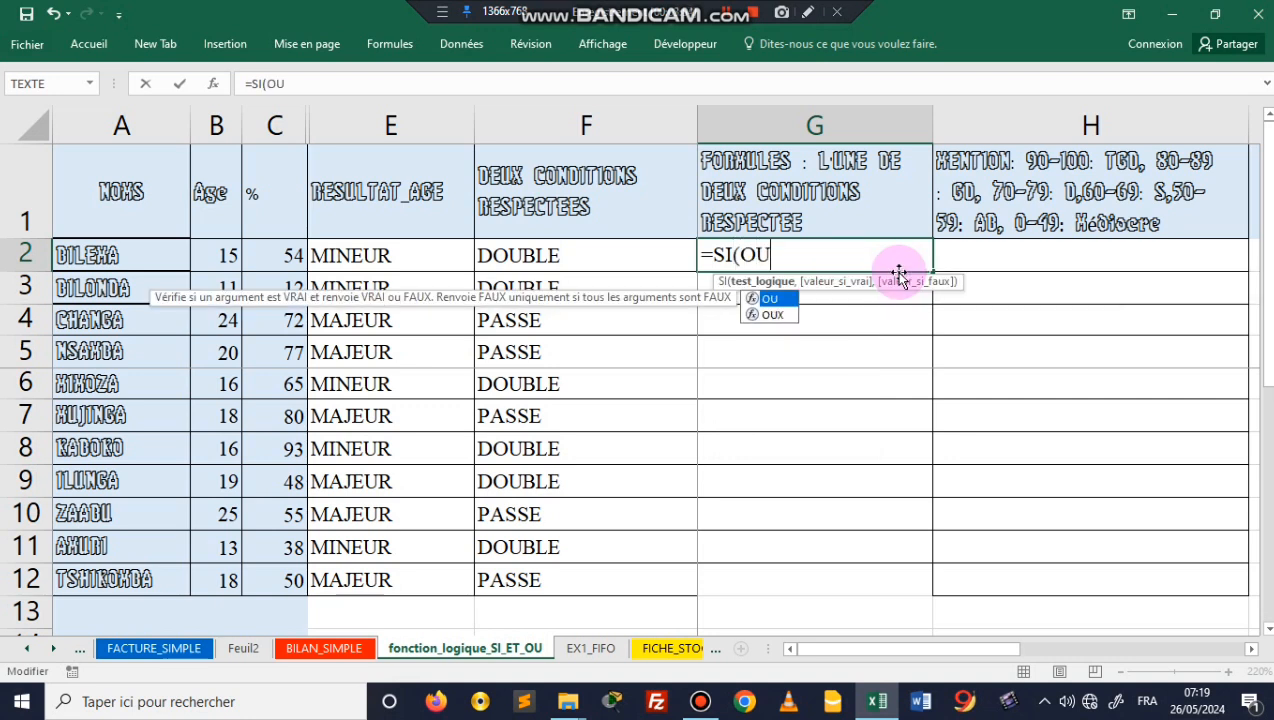
{"action": "type", "text": "("}
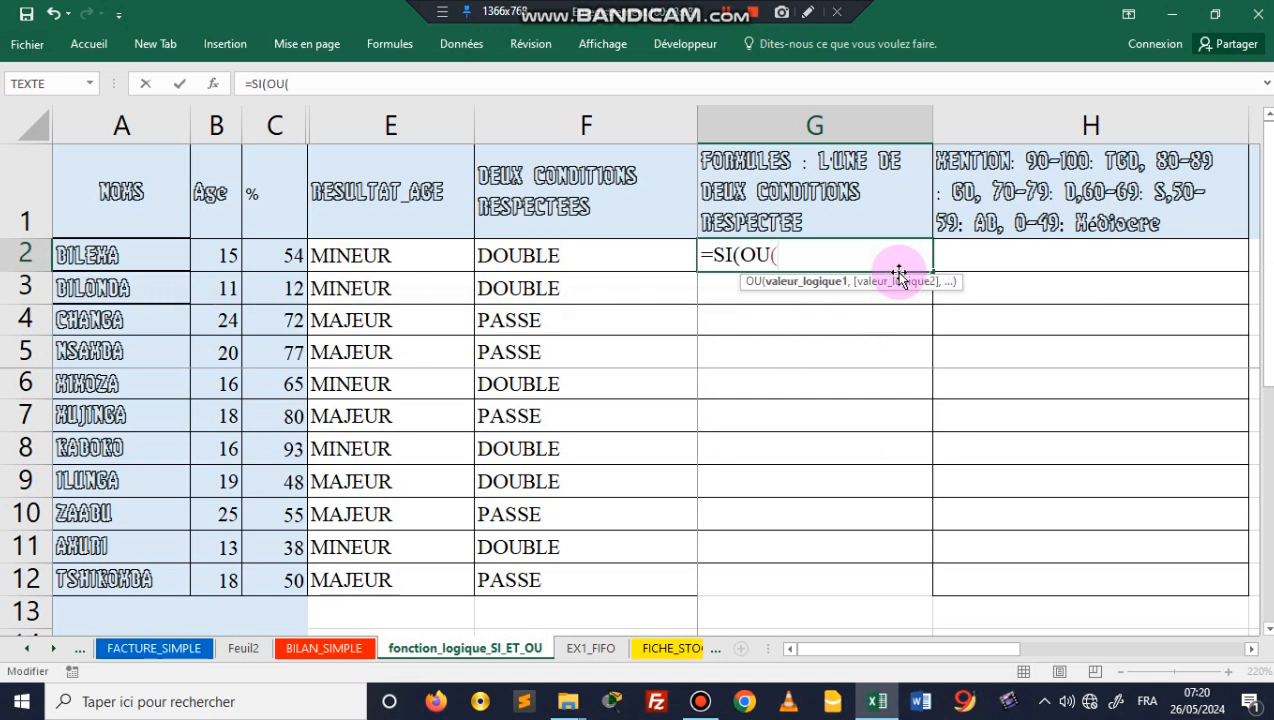
Enter B2>=18 as the first condition of the OU function in G2.
{"action": "left_click", "coordinate": [211, 256]}
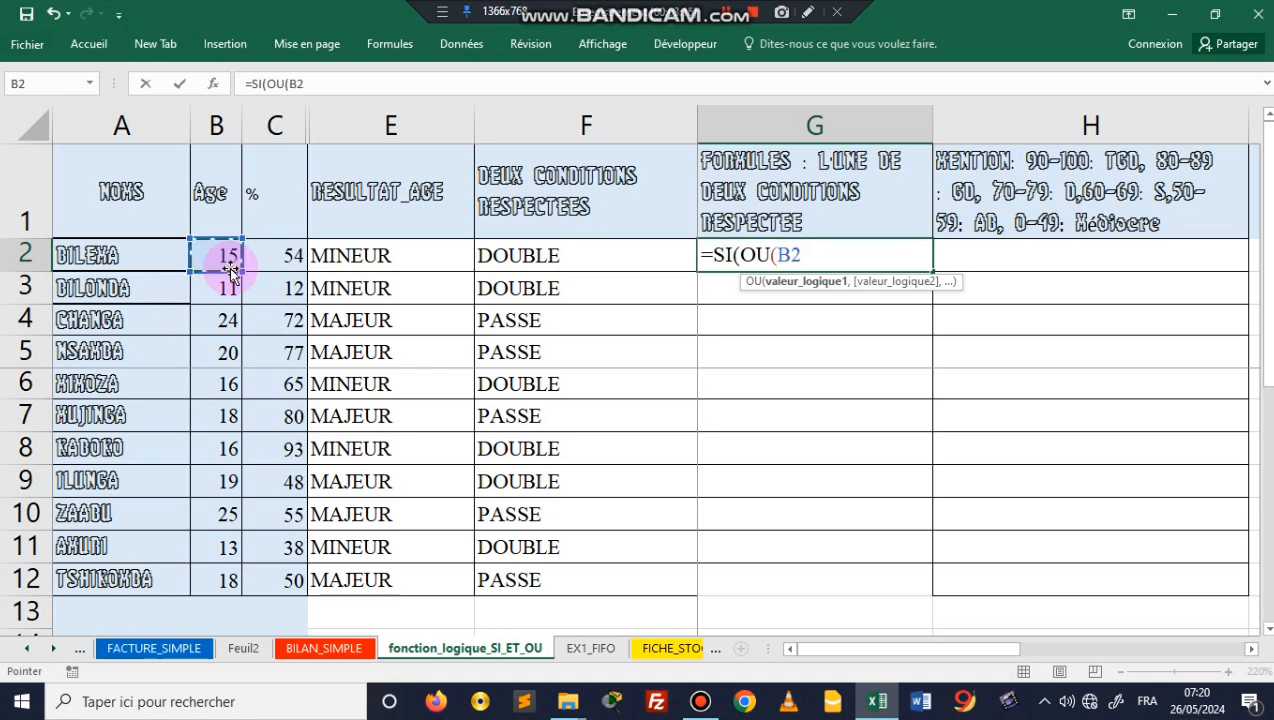
{"action": "key", "text": "F8"}
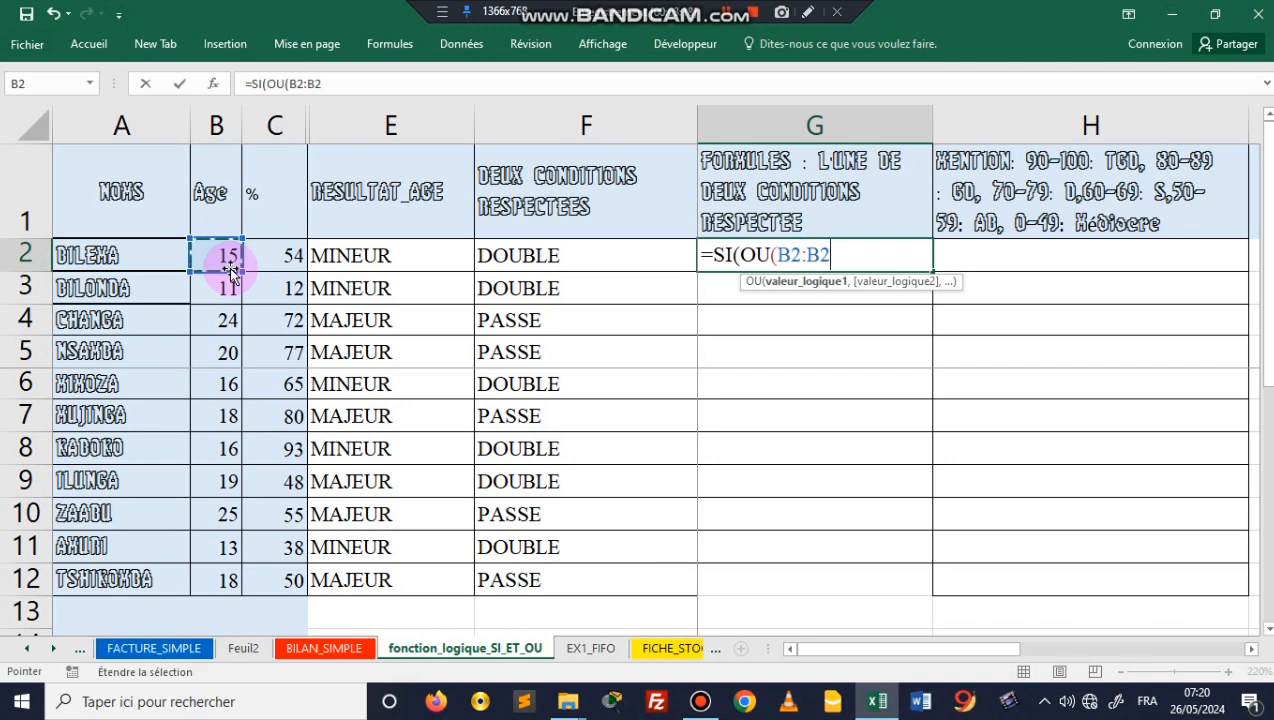
{"action": "key", "text": "BackSpace"}
{"action": "key", "text": "BackSpace"}
{"action": "key", "text": "BackSpace"}
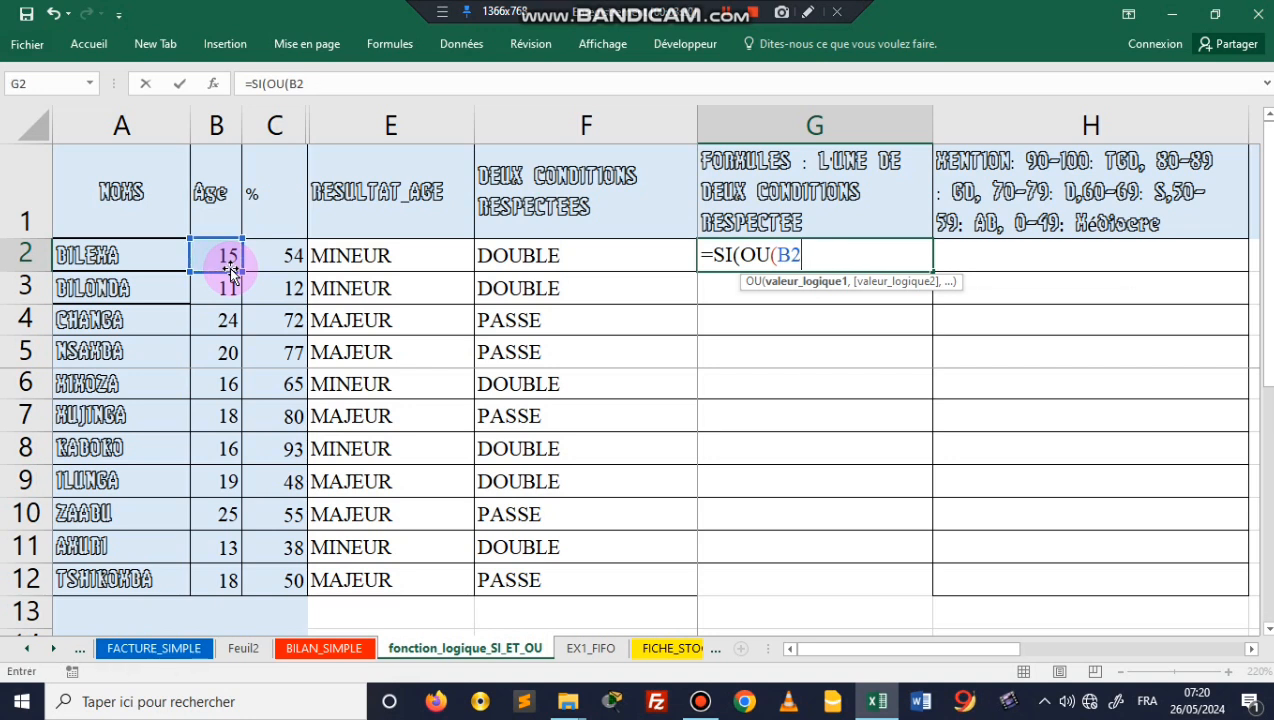
{"action": "key", "text": "alt+shift"}
{"action": "type", "text": ">=18,"}
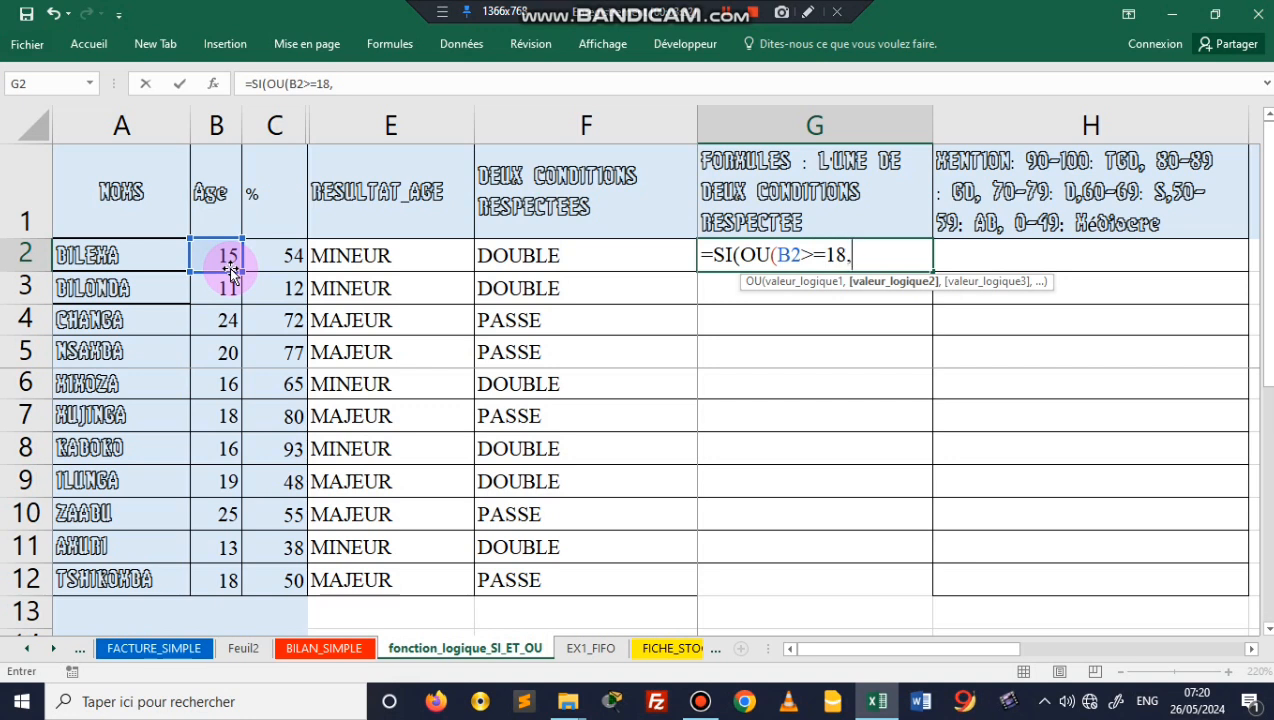
Add C2>=50 as the second condition of the OU function in G2 and close the OU function.
{"action": "left_click", "coordinate": [288, 261]}
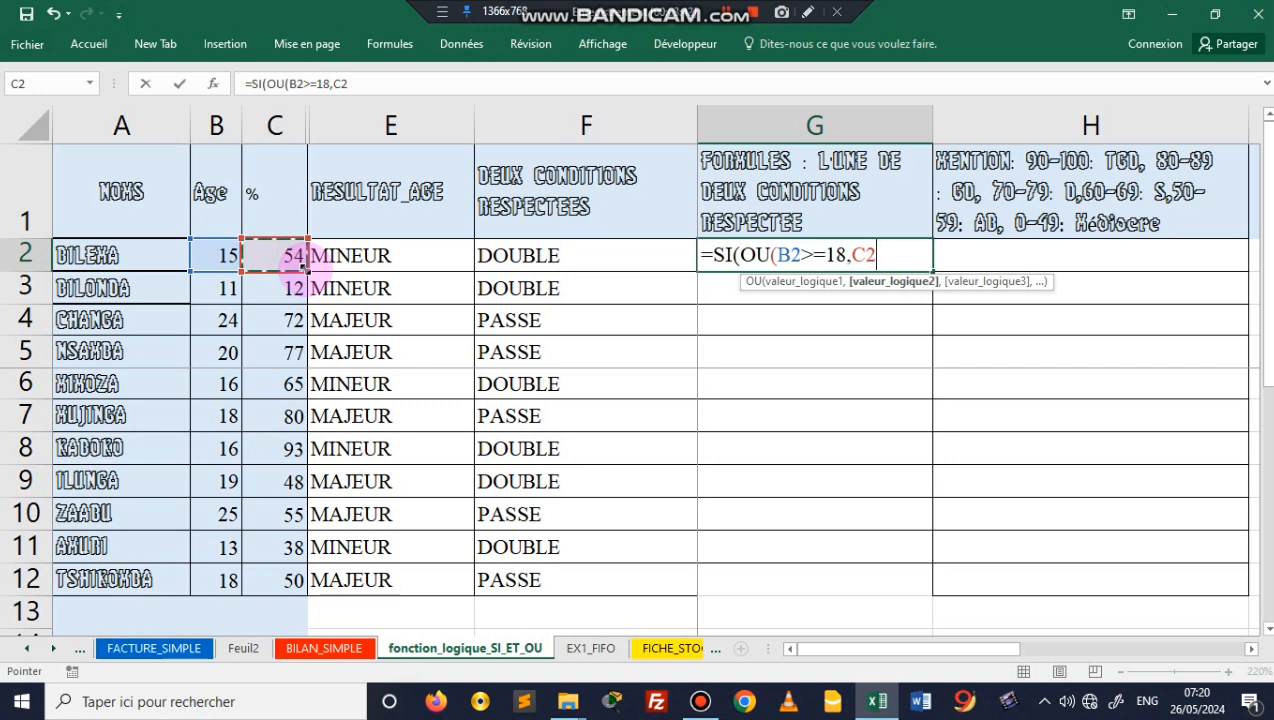
{"action": "type", "text": ">"}
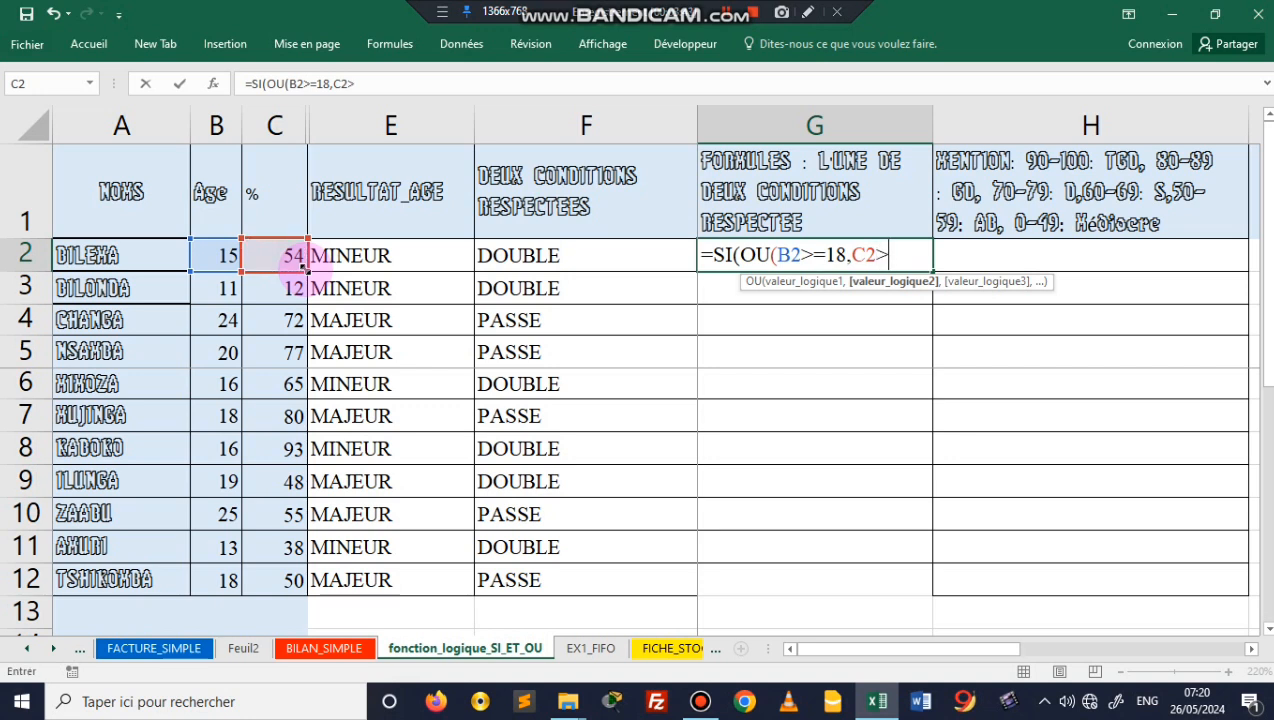
{"action": "type", "text": "=50_"}
{"action": "key", "text": "alt+shift"}
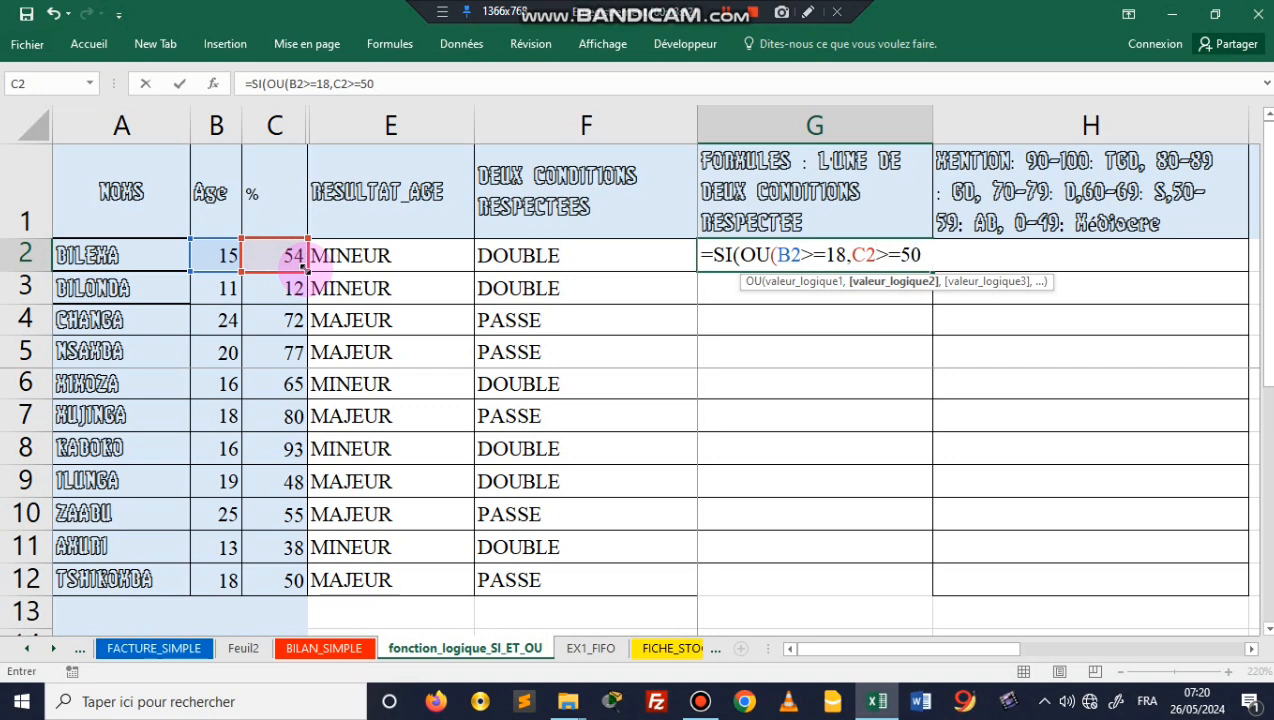
{"action": "type", "text": ")"}
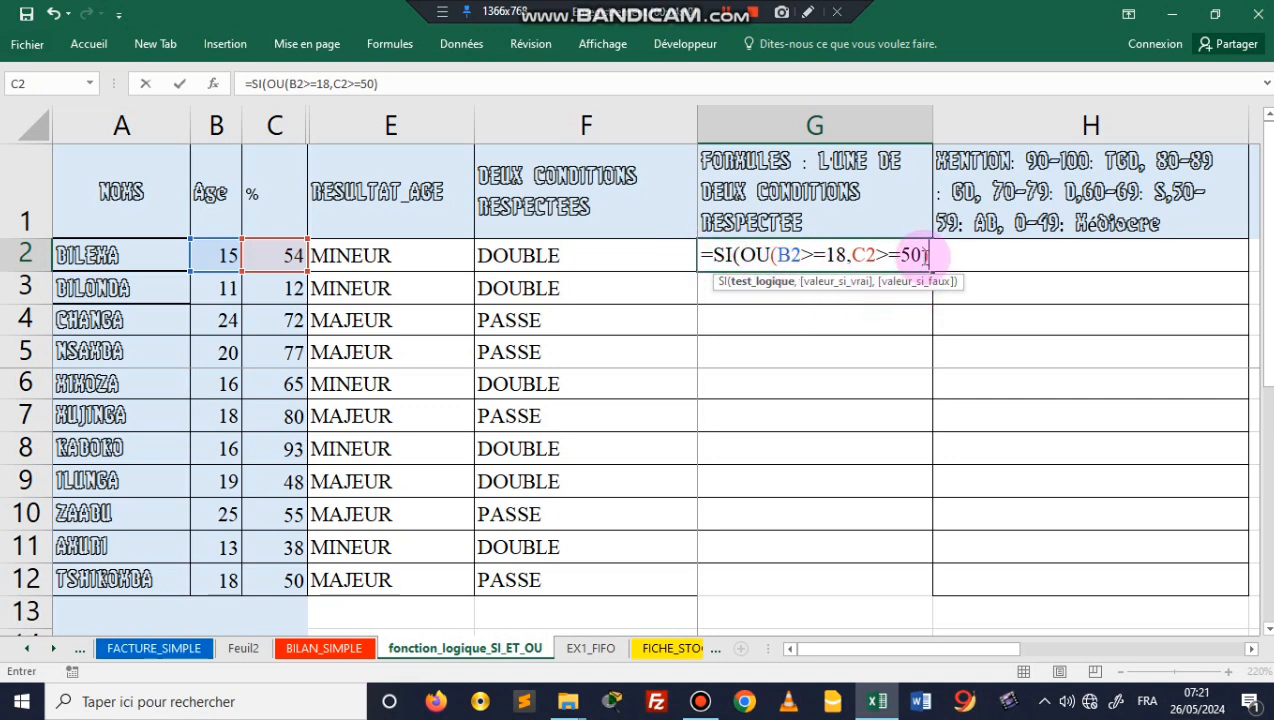
Enter "ELIGIBLE" as the value if true of the SI function in G2.
{"action": "type", "text": ","}
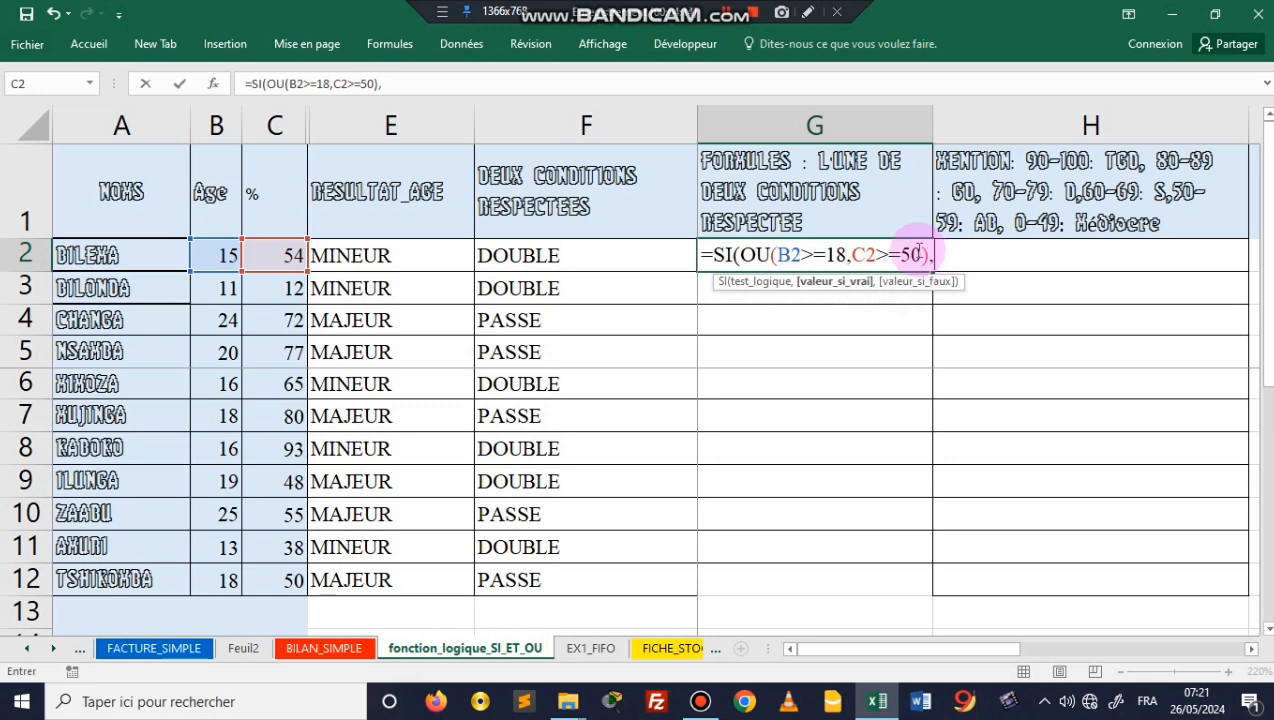
{"action": "type", "text": "3"}
{"action": "key", "text": "BackSpace"}
{"action": "type", "text": "\"ELIGIBLE"}
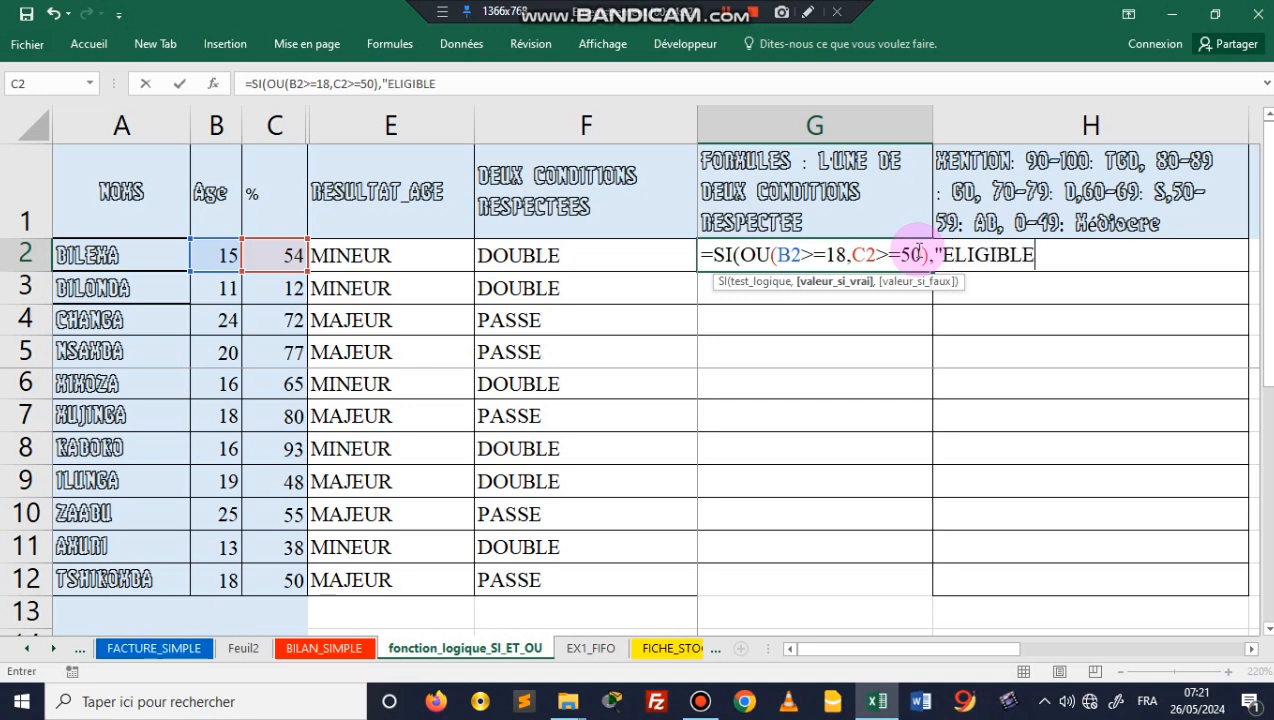
{"action": "type", "text": "\""}
{"action": "type", "text": "."}
{"action": "type", "text": "?"}
{"action": "type", "text": ","}
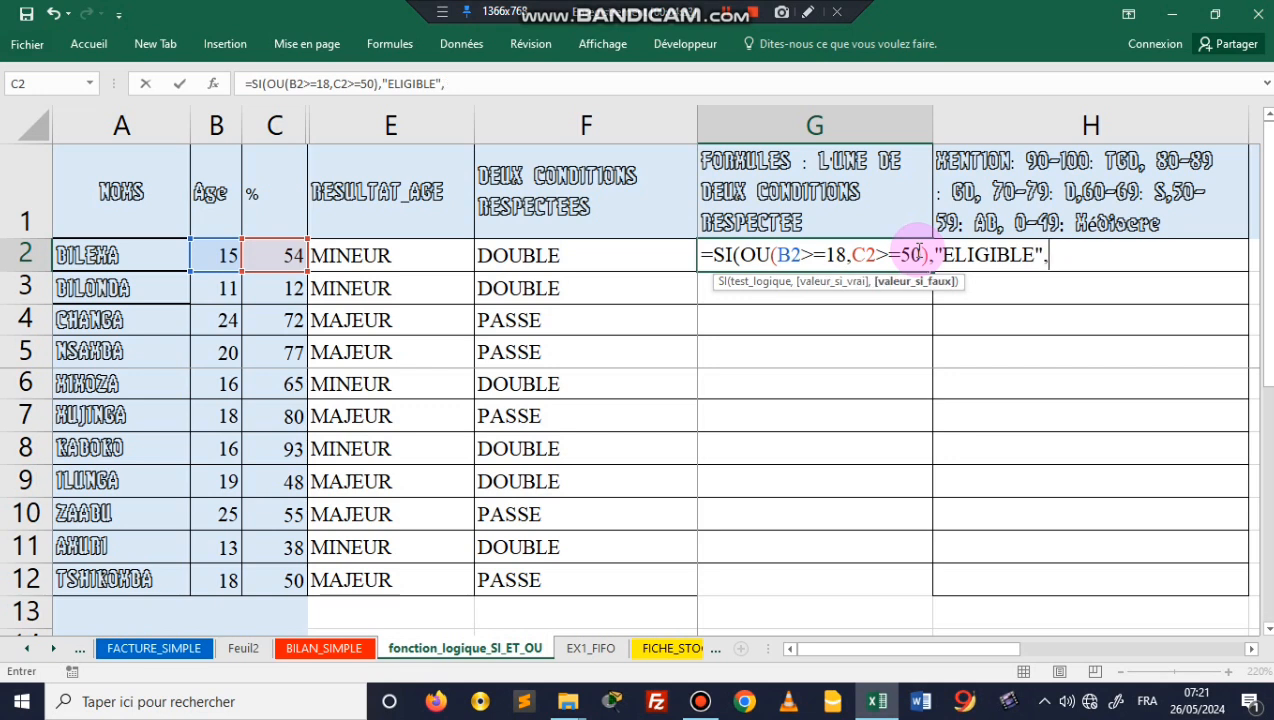
Enter "NON ELIGIBLE" as the value if false in the G2 formula and close the SI function.
{"action": "type", "text": "ù"}
{"action": "key", "text": "BackSpace"}
{"action": "type", "text": "%"}
{"action": "key", "text": "BackSpace"}
{"action": "type", "text": "ù"}
{"action": "key", "text": "BackSpace"}
{"action": "type", "text": "3"}
{"action": "key", "text": "BackSpace"}
{"action": "type", "text": "\"NON"}
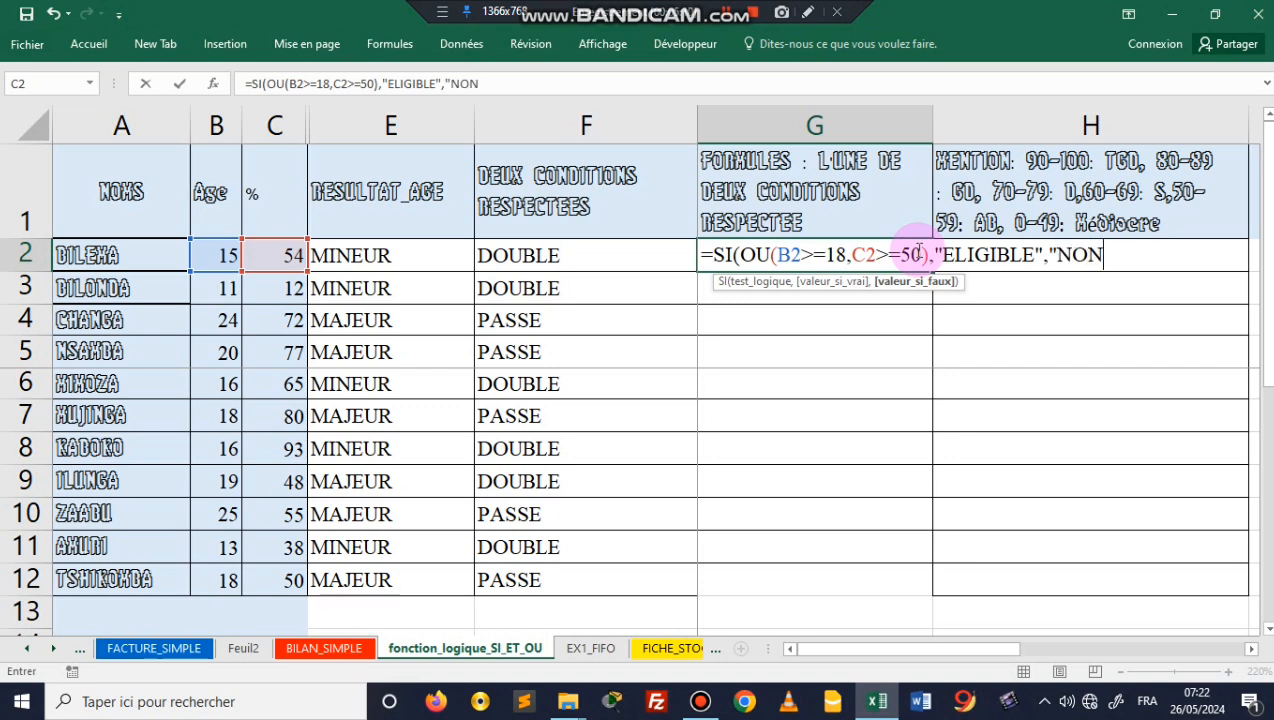
{"action": "type", "text": " ELIGIB"}
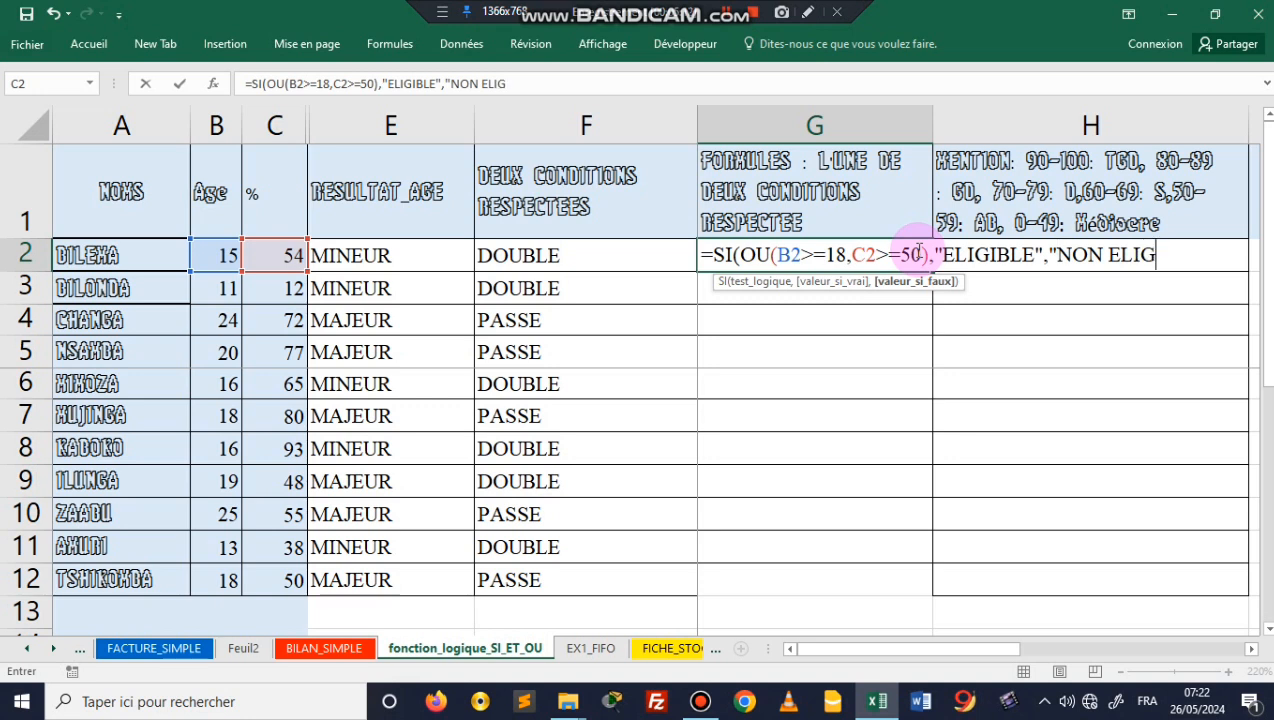
{"action": "type", "text": "LE"}
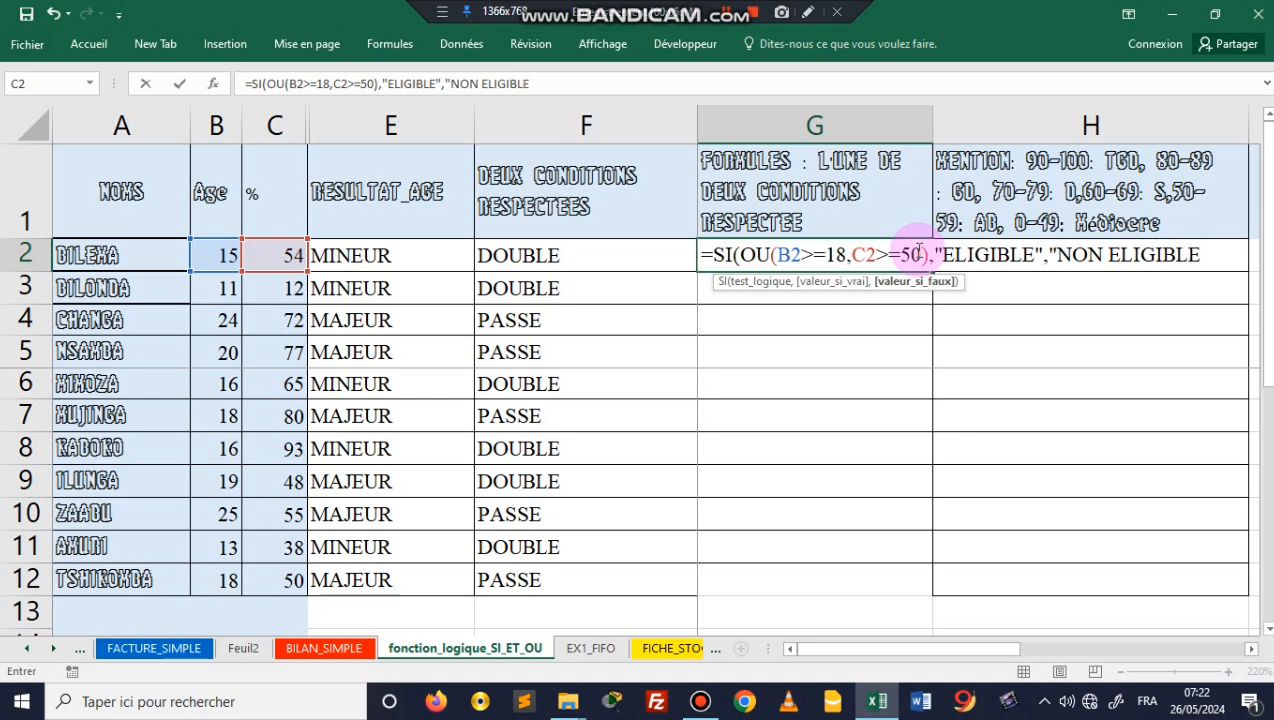
{"action": "type", "text": "\")"}
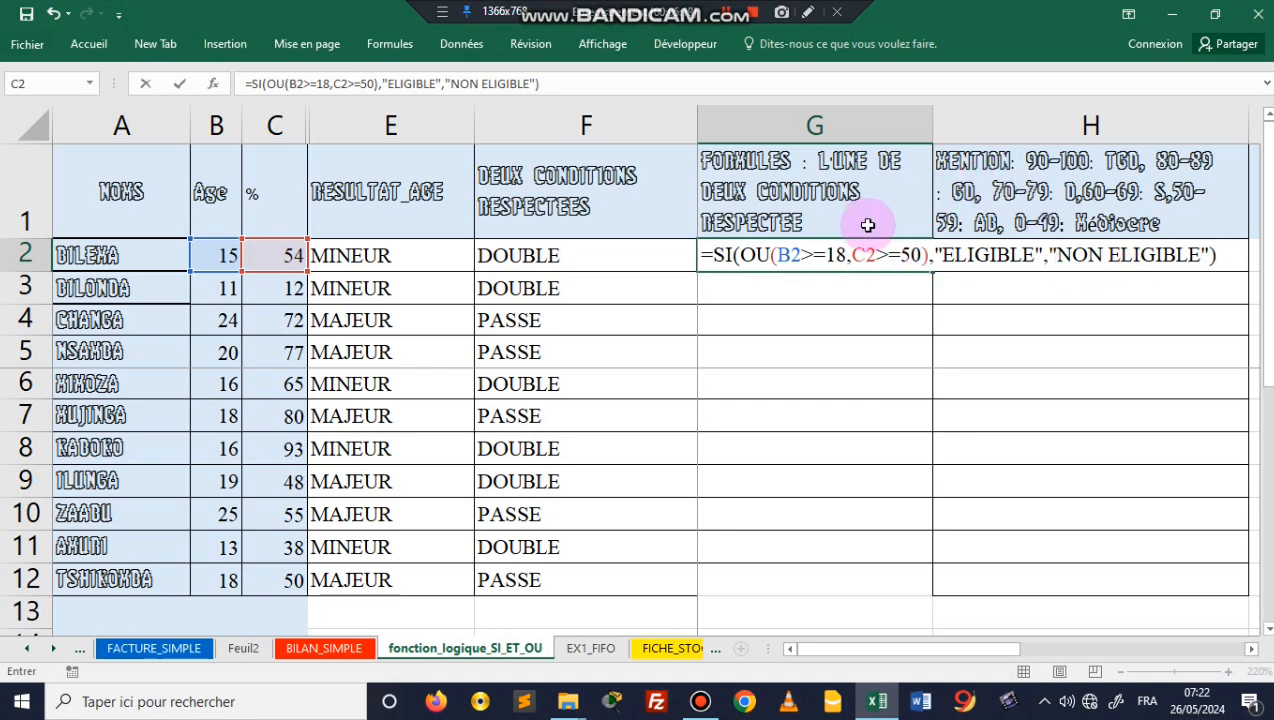
Validate the SI and OU formula in G2 and copy it down through G12.
{"action": "left_click", "coordinate": [927, 256]}
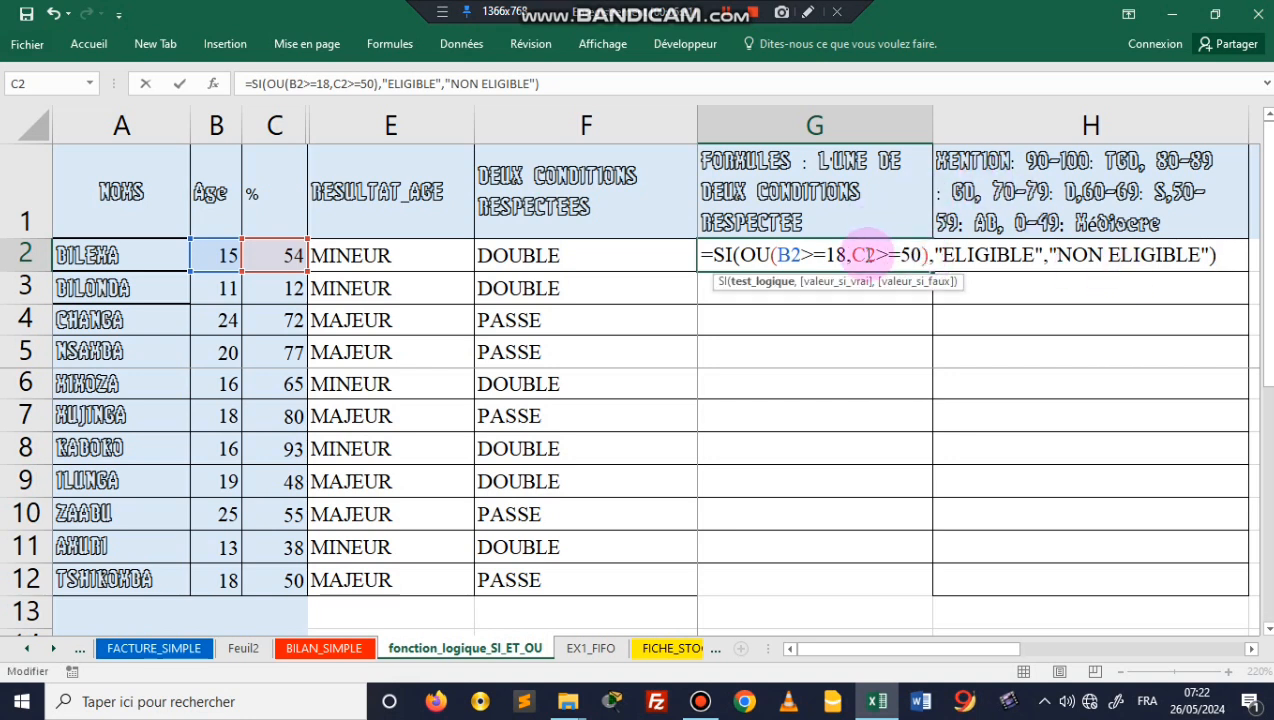
{"action": "left_click", "coordinate": [784, 255]}
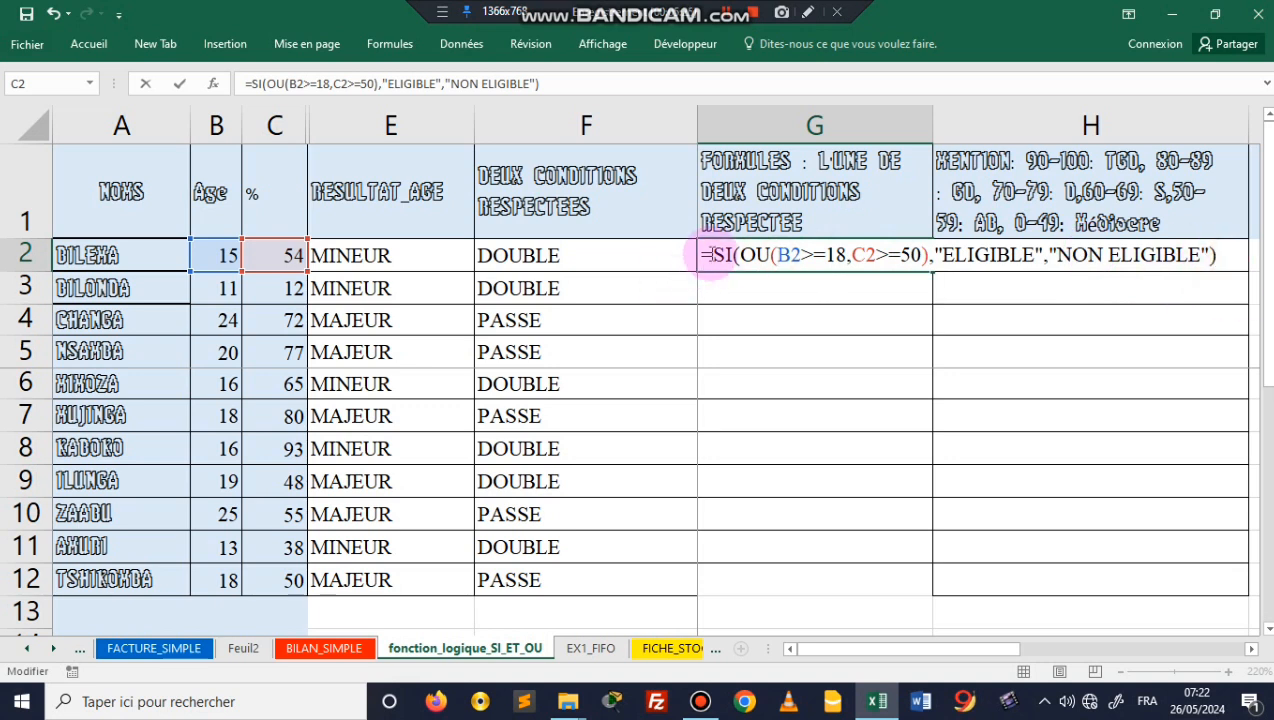
{"action": "left_click", "coordinate": [741, 255]}
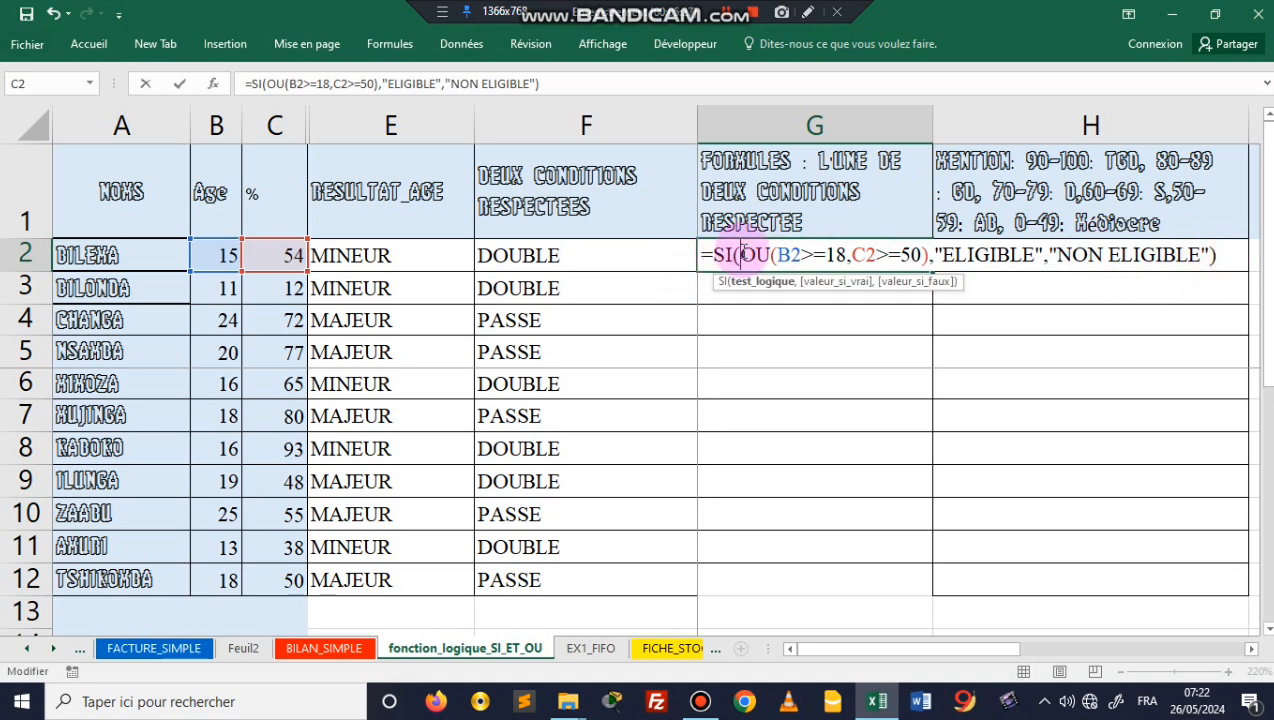
{"action": "key", "text": "Return"}
{"action": "left_click", "coordinate": [894, 265]}
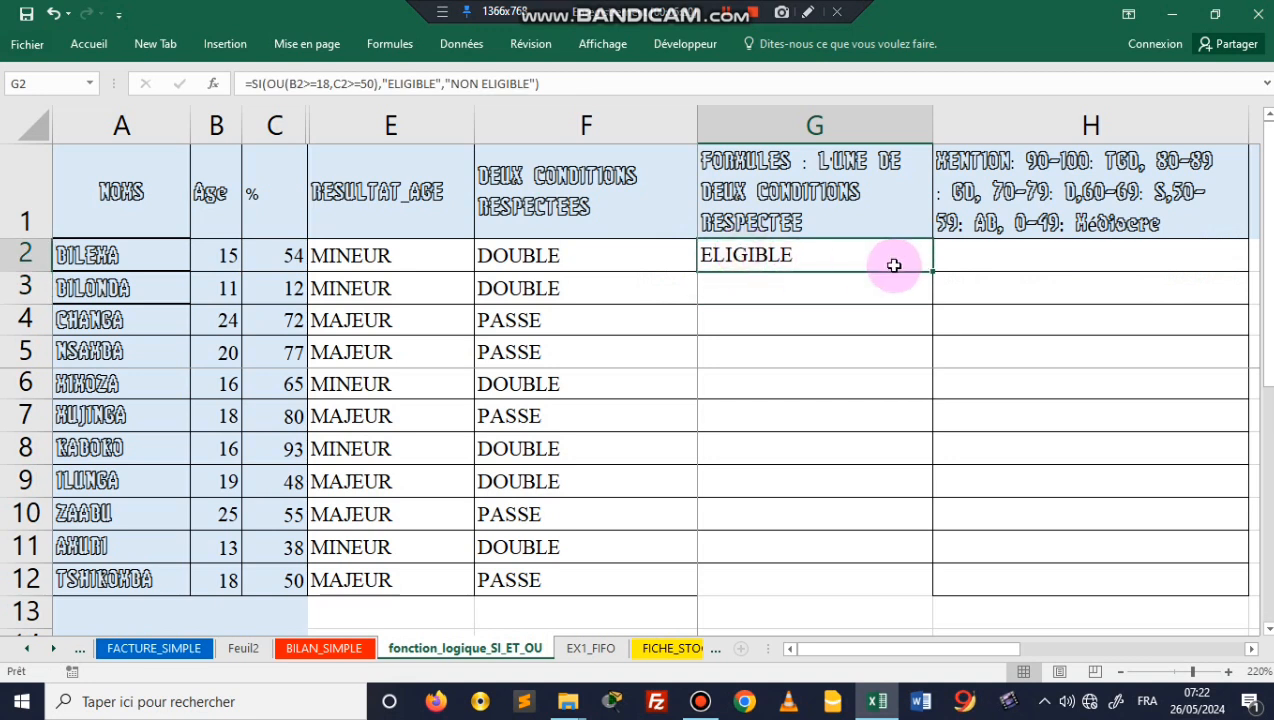
{"action": "left_click_drag", "start_coordinate": [931, 271], "coordinate": [936, 589]}
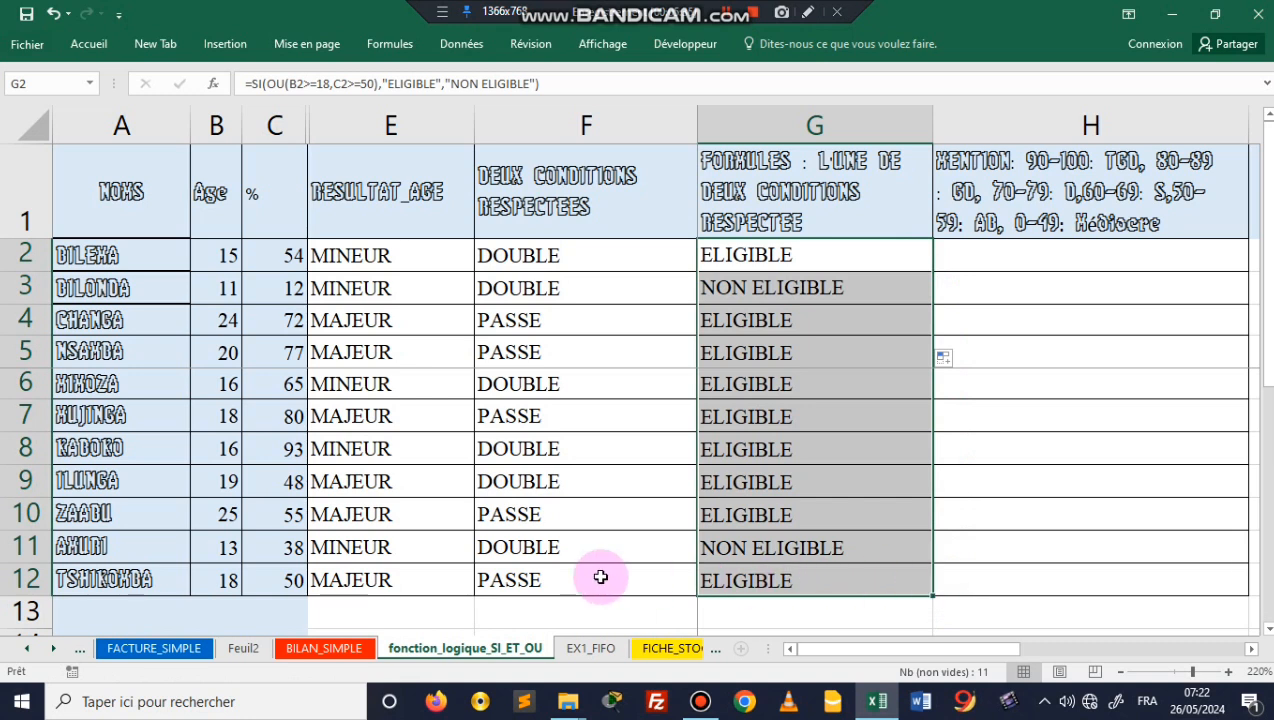
Check the column G results in rows 11, 3 and 7 against each student's age and percentage.
{"action": "left_click", "coordinate": [226, 547]}
{"action": "left_click", "coordinate": [280, 547]}
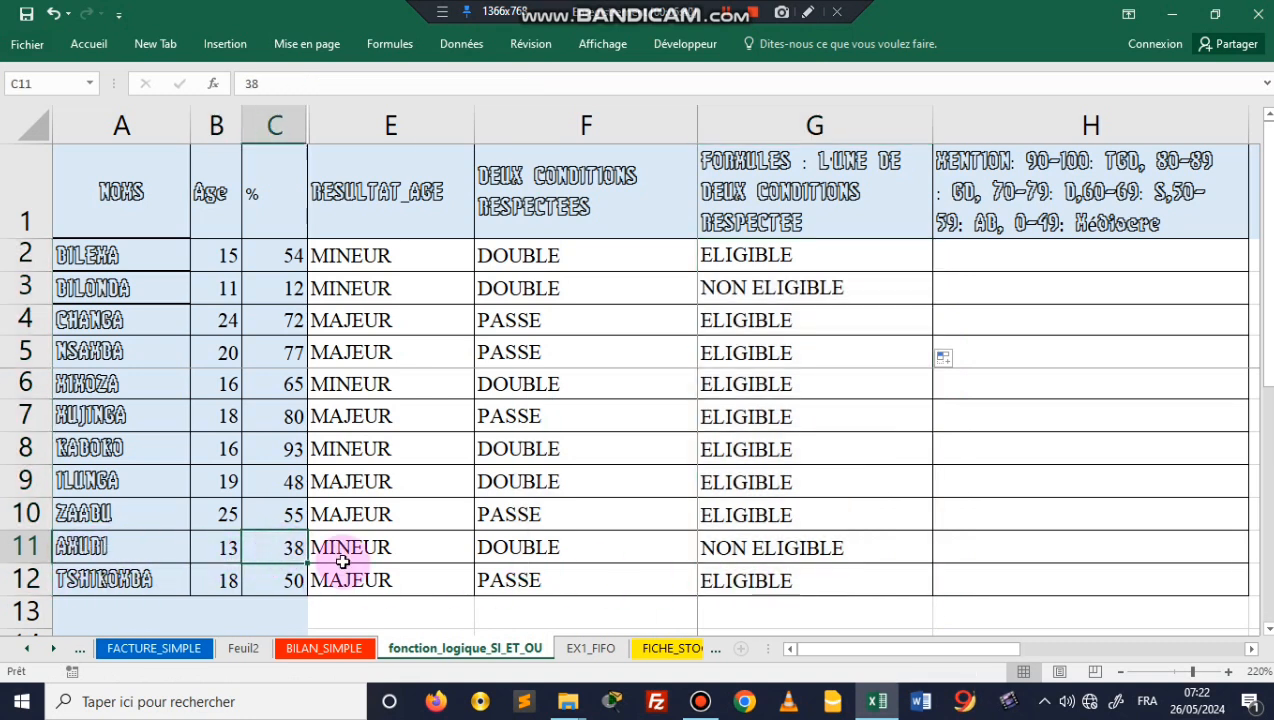
{"action": "left_click", "coordinate": [781, 548]}
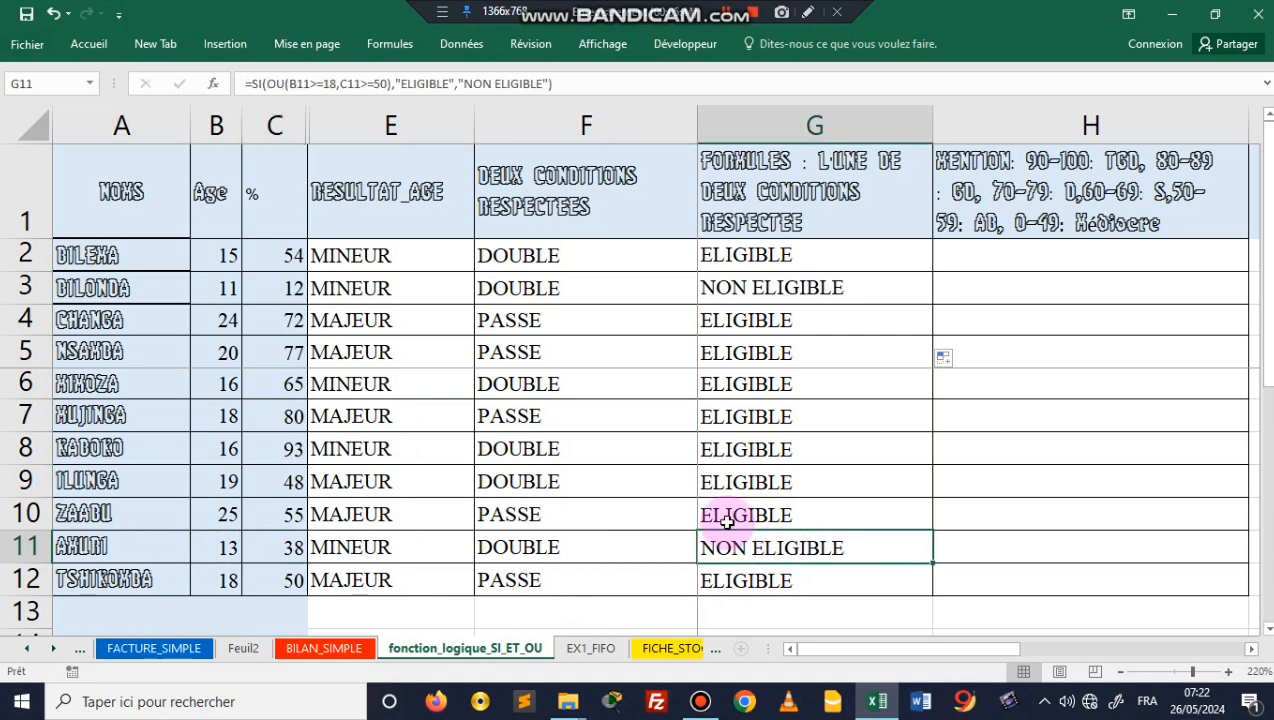
{"action": "left_click", "coordinate": [227, 289]}
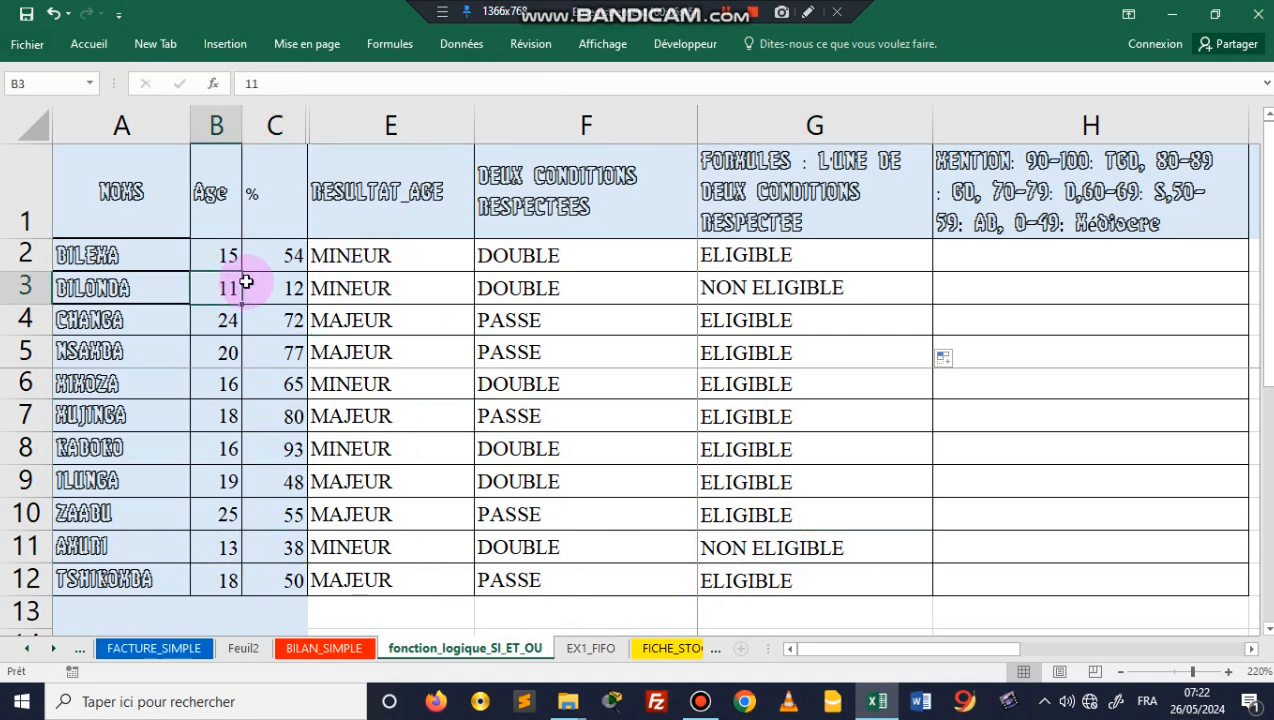
{"action": "left_click", "coordinate": [290, 300]}
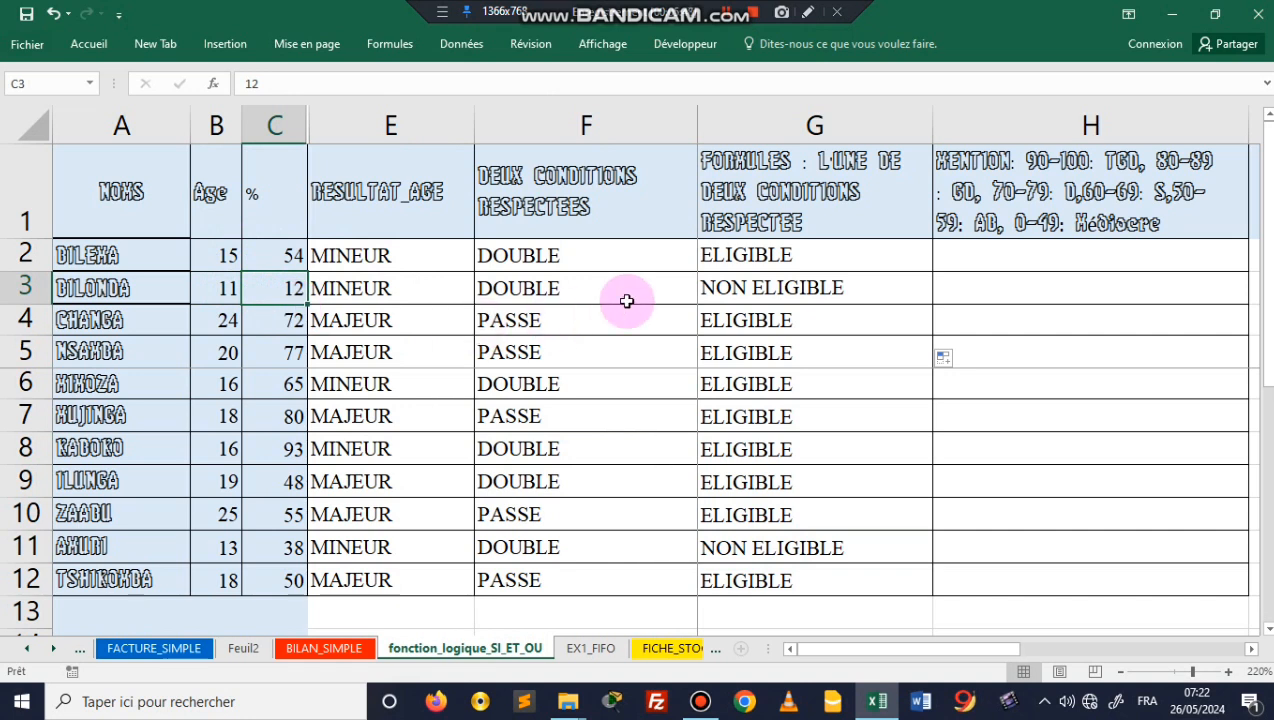
{"action": "left_click", "coordinate": [748, 287]}
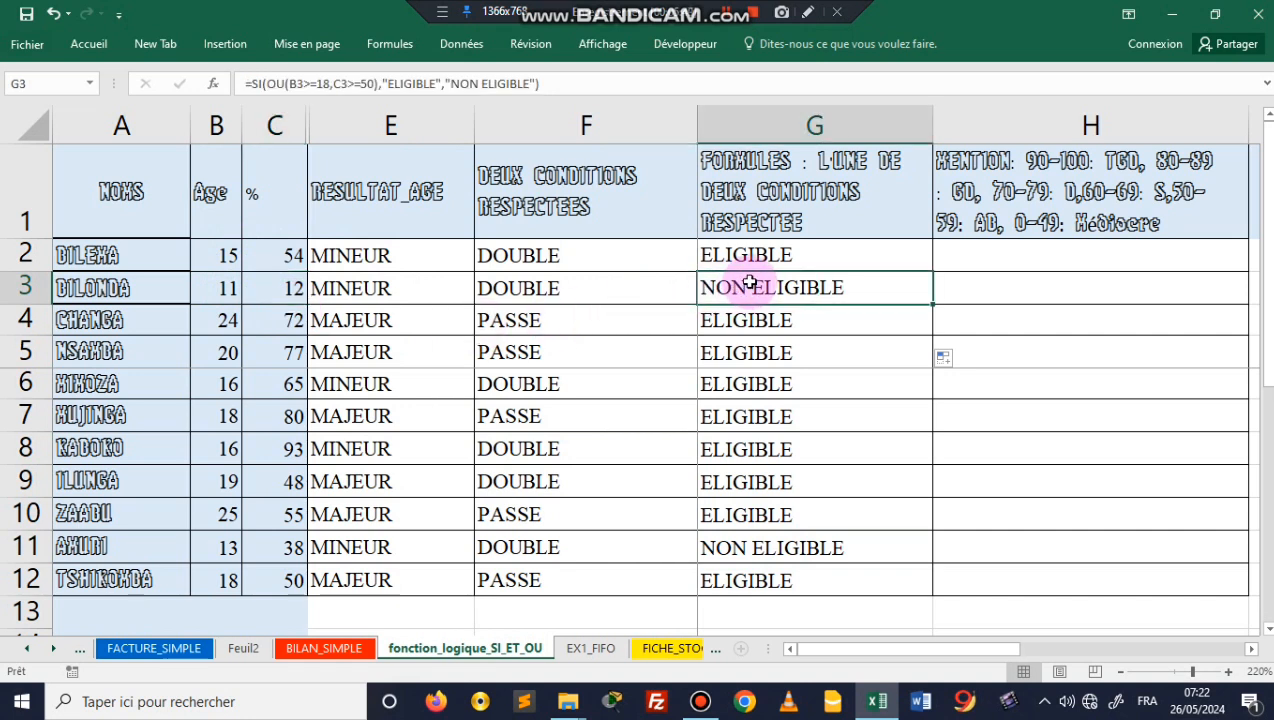
{"action": "left_click", "coordinate": [196, 420]}
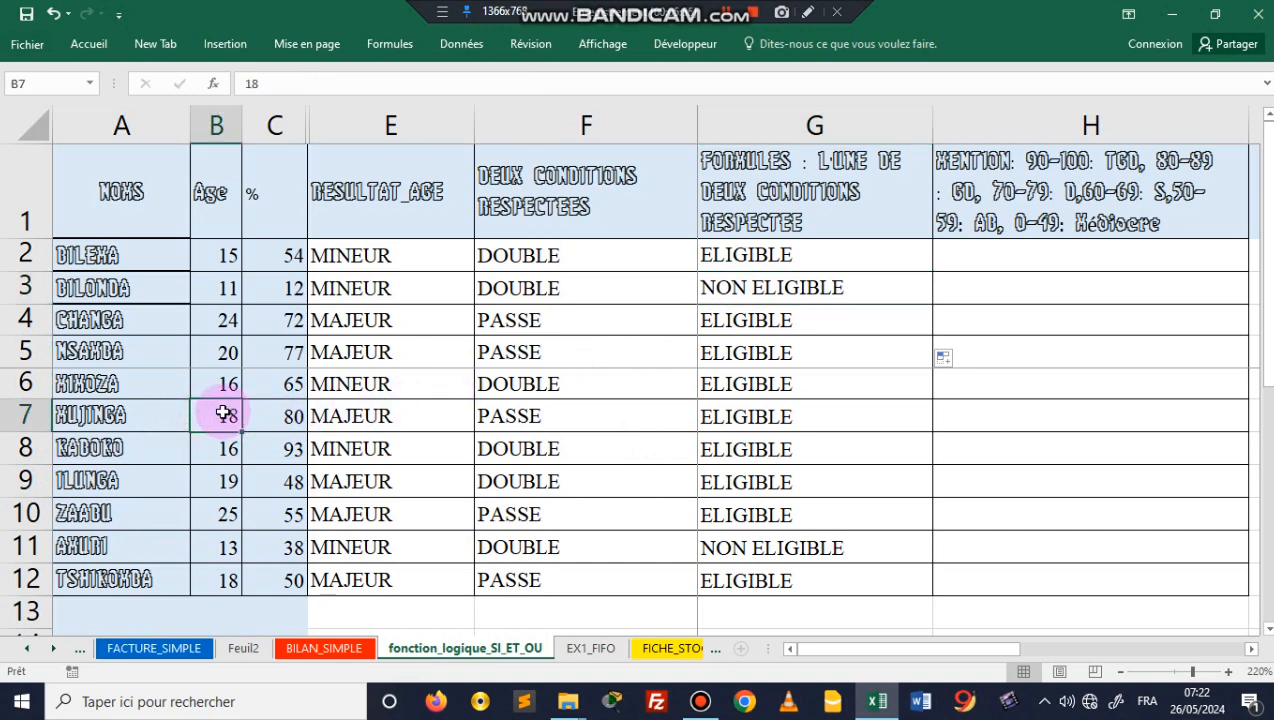
{"action": "left_click", "coordinate": [288, 418]}
{"action": "left_click", "coordinate": [731, 418]}
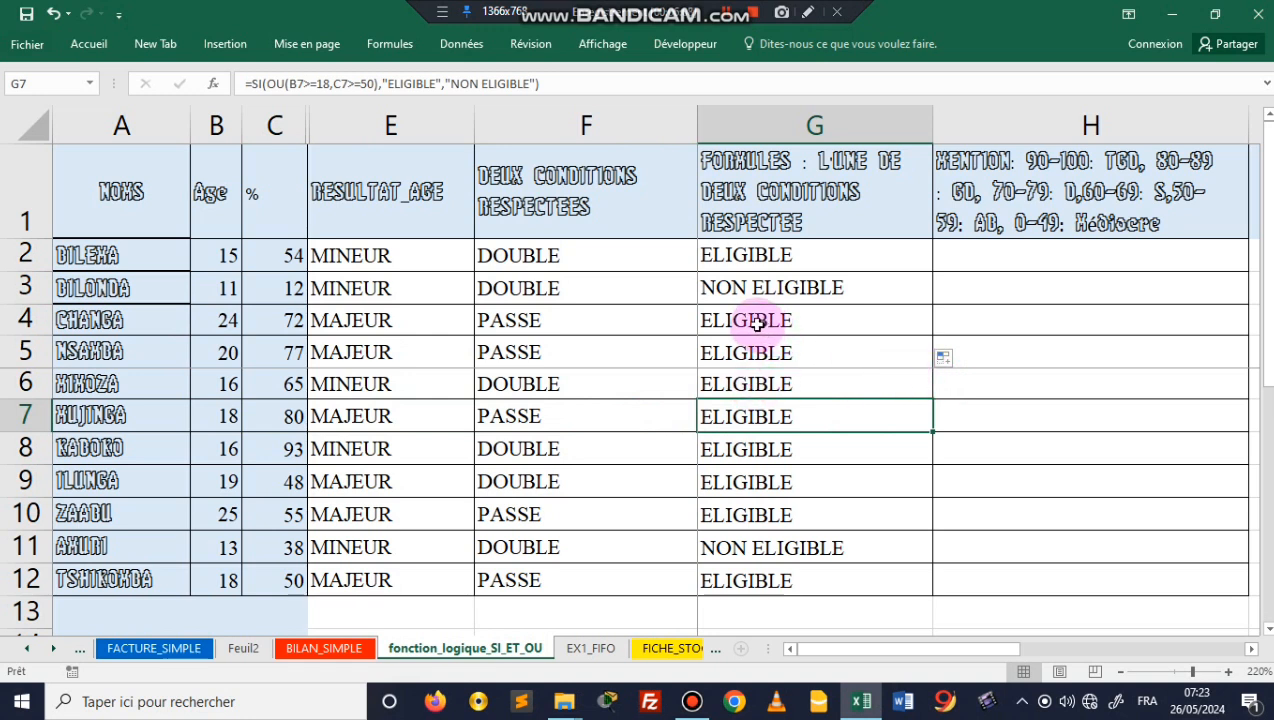
Review the result column headings in E1 to G1 and the mention ranges listed in H1.
{"action": "left_click", "coordinate": [1025, 259]}
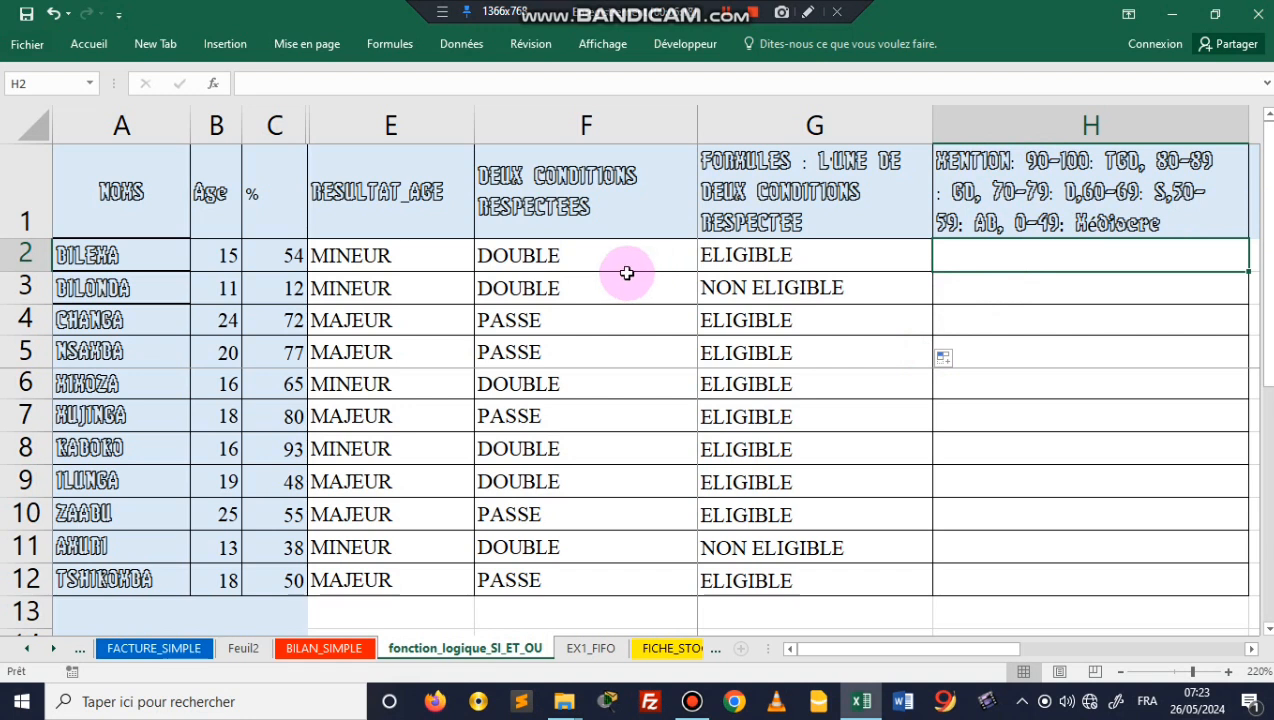
{"action": "left_click", "coordinate": [418, 192]}
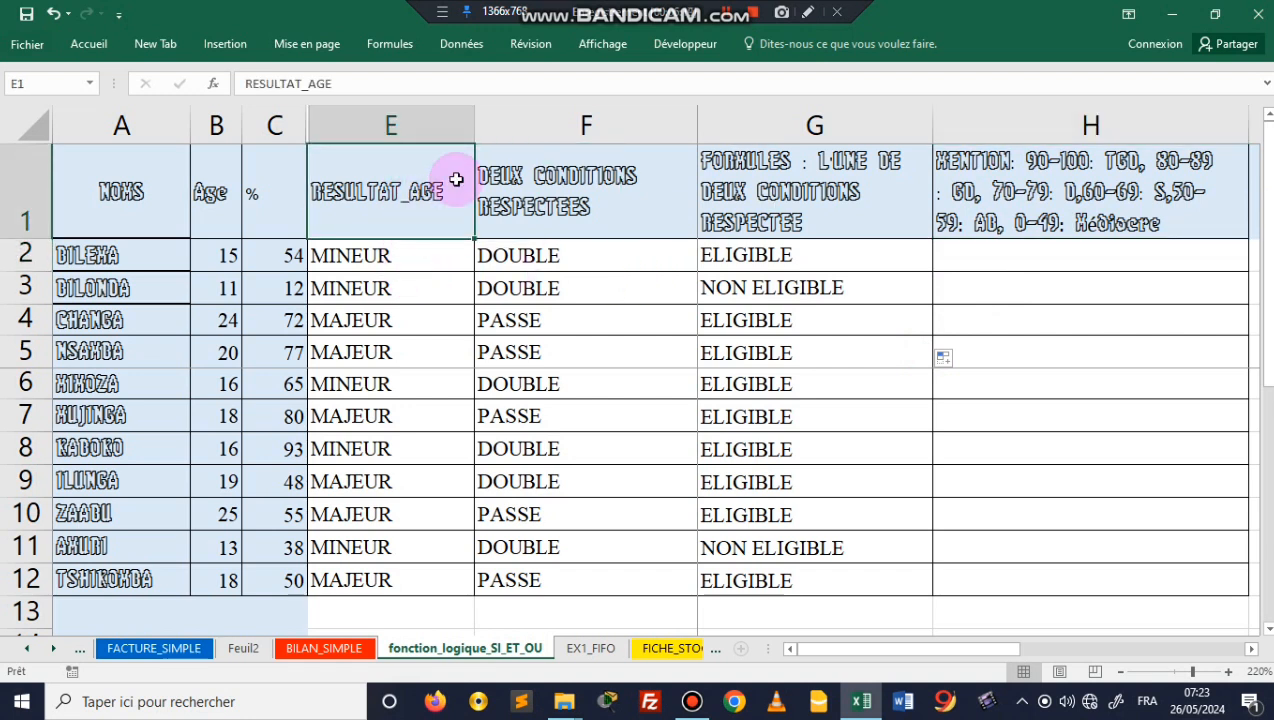
{"action": "left_click", "coordinate": [620, 197]}
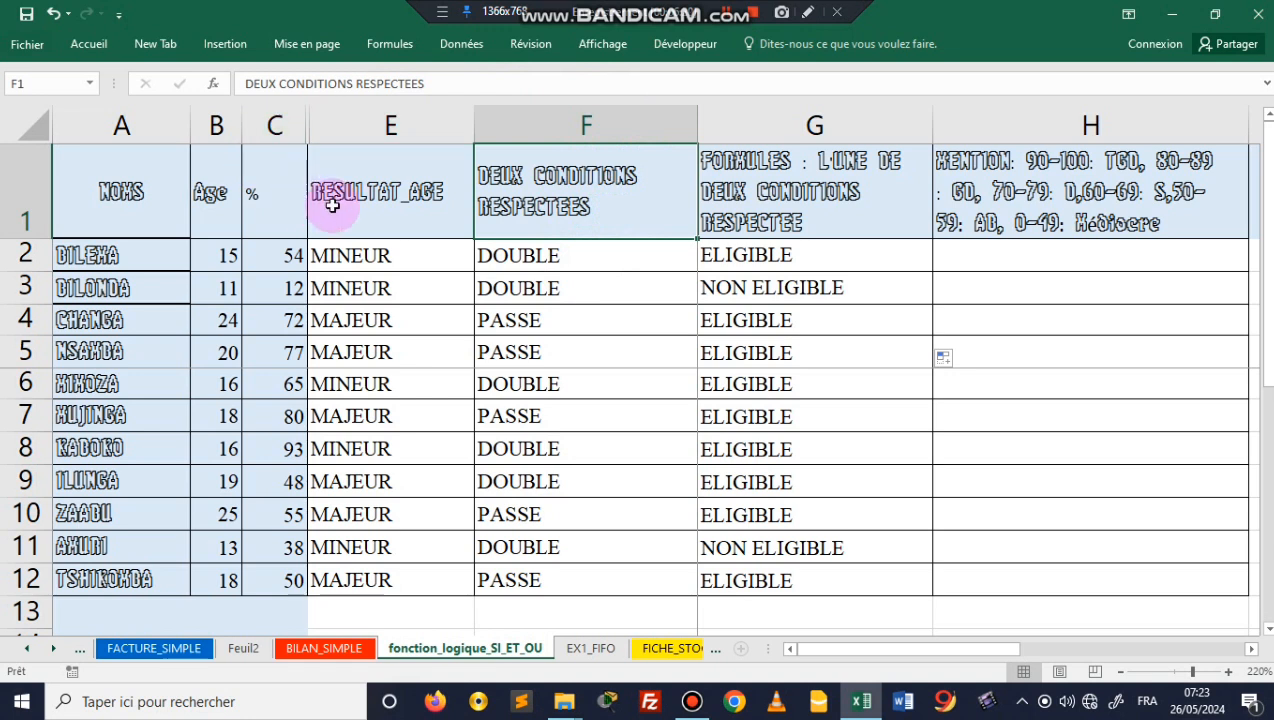
{"action": "left_click", "coordinate": [819, 221]}
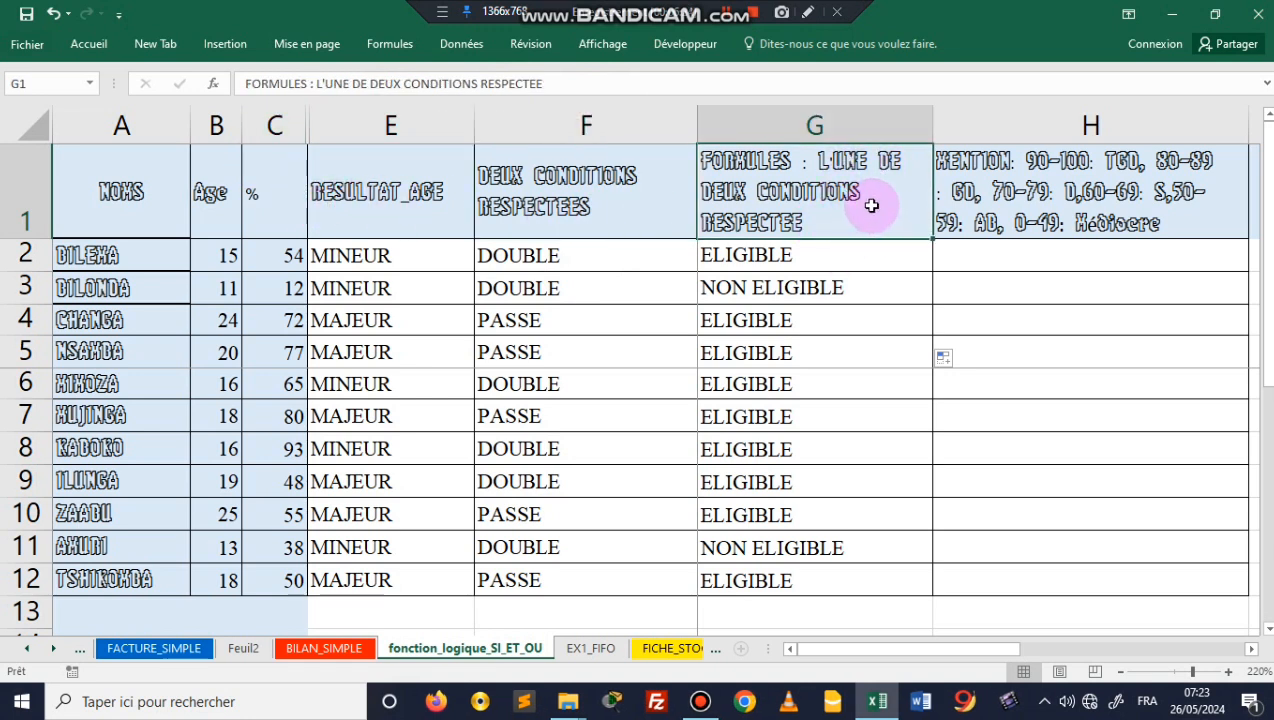
{"action": "left_click", "coordinate": [1095, 208]}
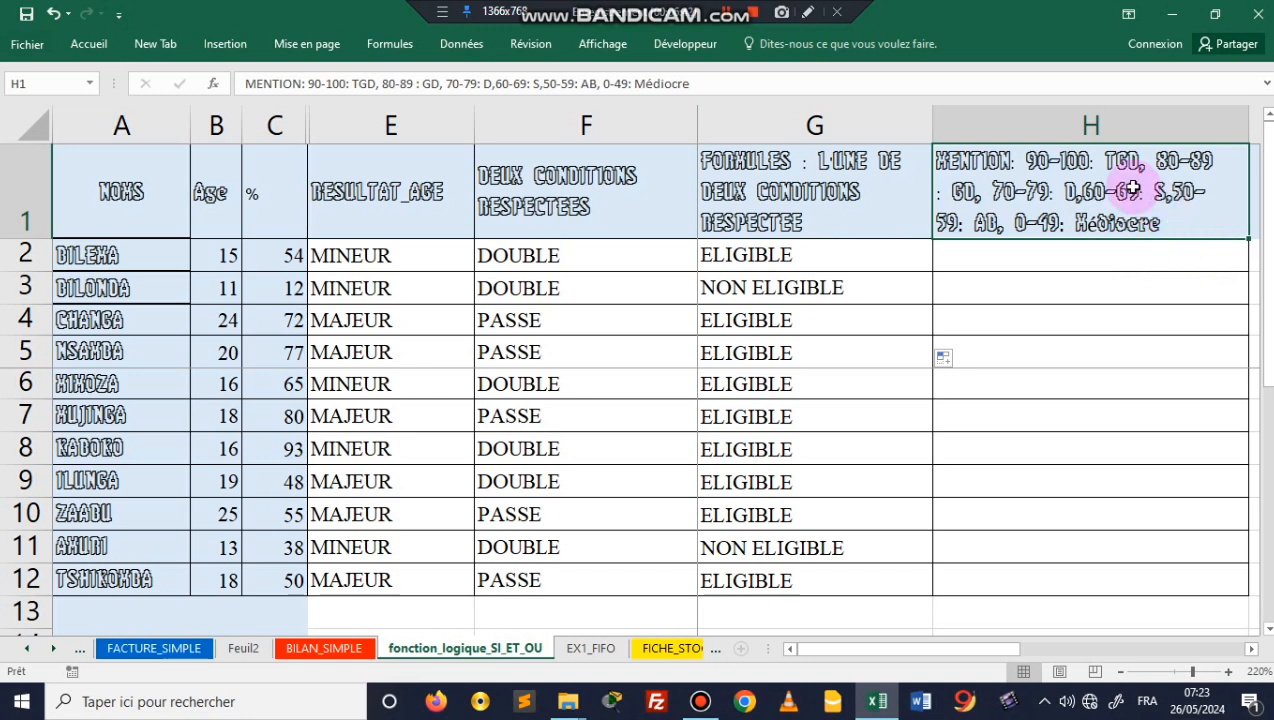
{"action": "left_click", "coordinate": [1159, 250]}
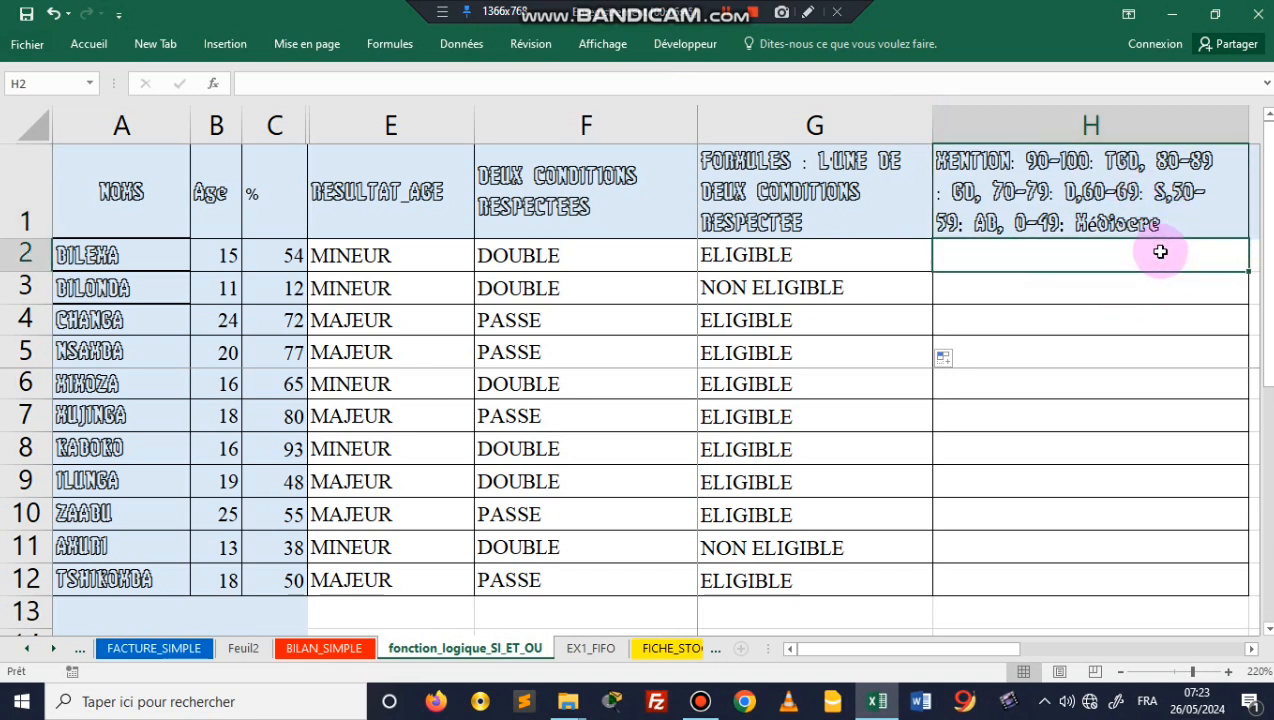
{"action": "left_click", "coordinate": [953, 165]}
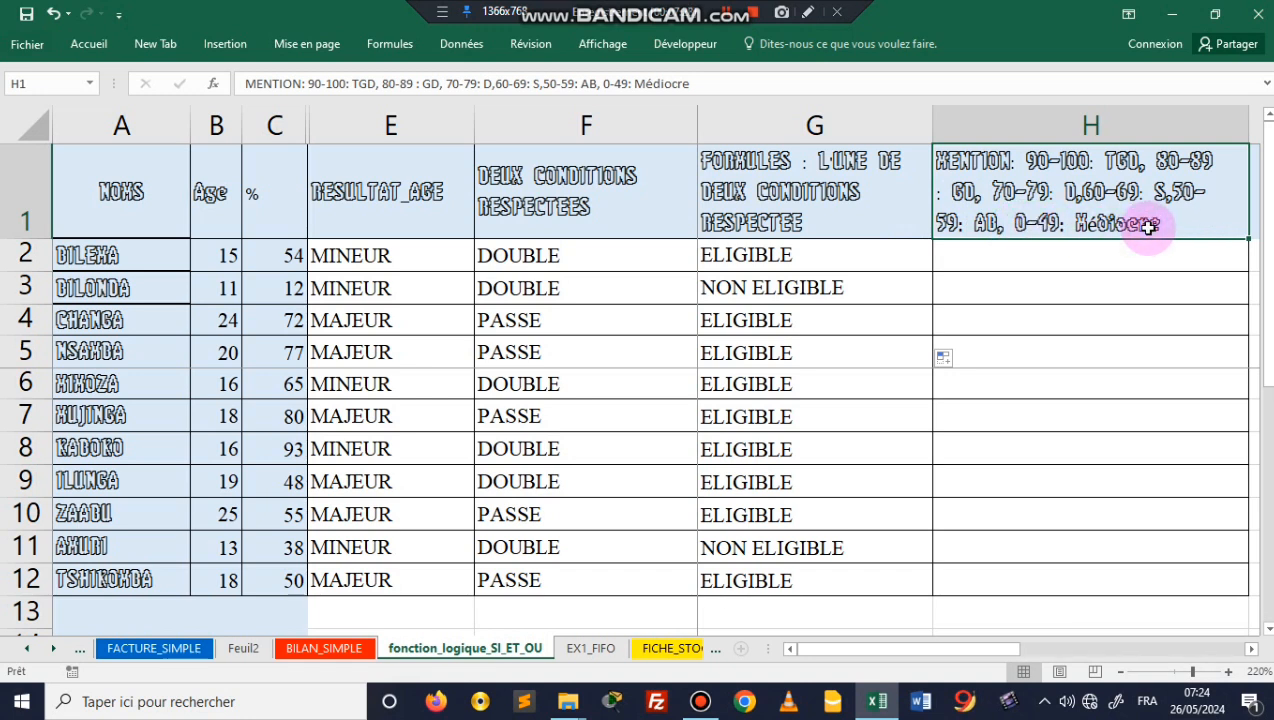
Start a SI formula in H2 with the percentage cell C2 as the tested cell.
{"action": "left_click", "coordinate": [1140, 255]}
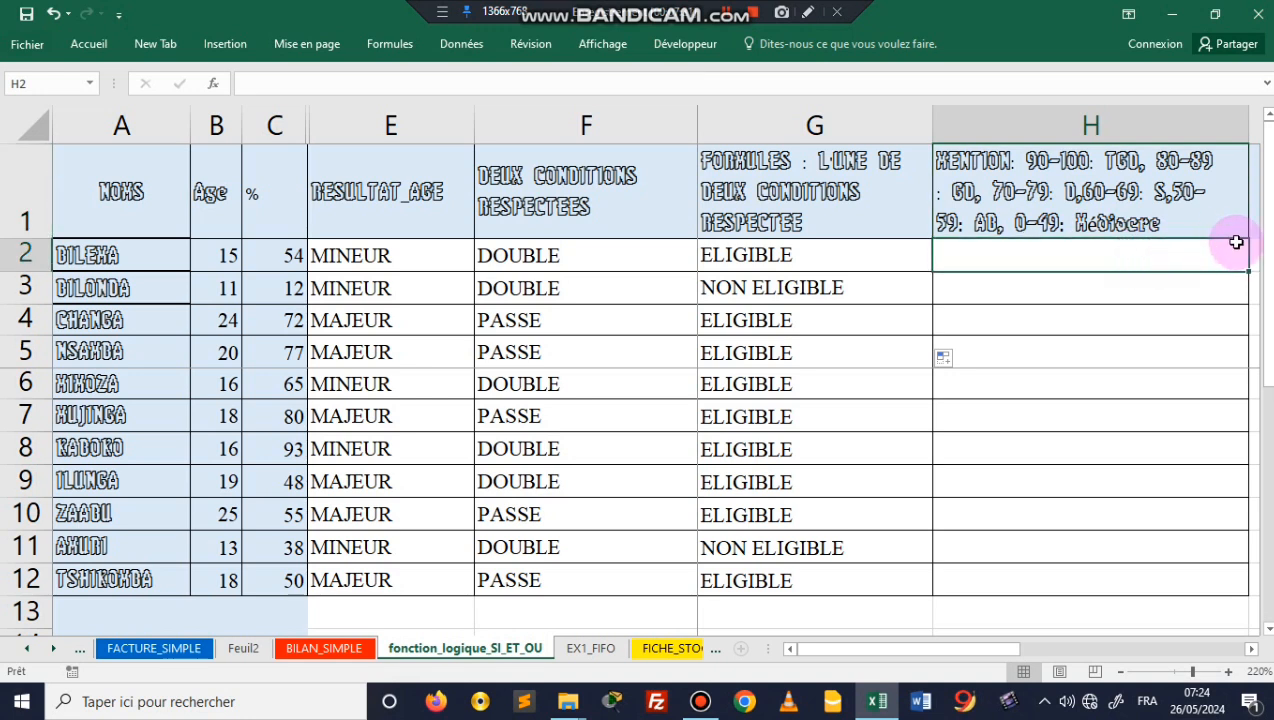
{"action": "type", "text": "+"}
{"action": "key", "text": "BackSpace"}
{"action": "type", "text": "=S"}
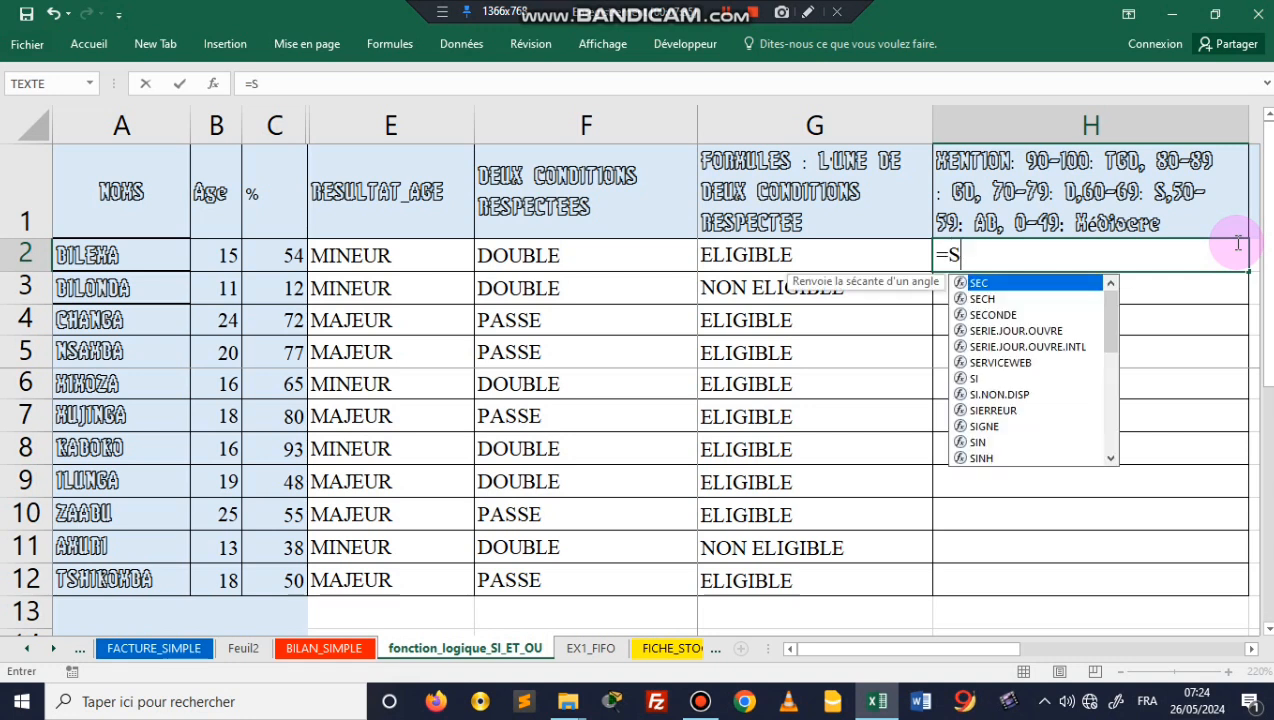
{"action": "type", "text": "I("}
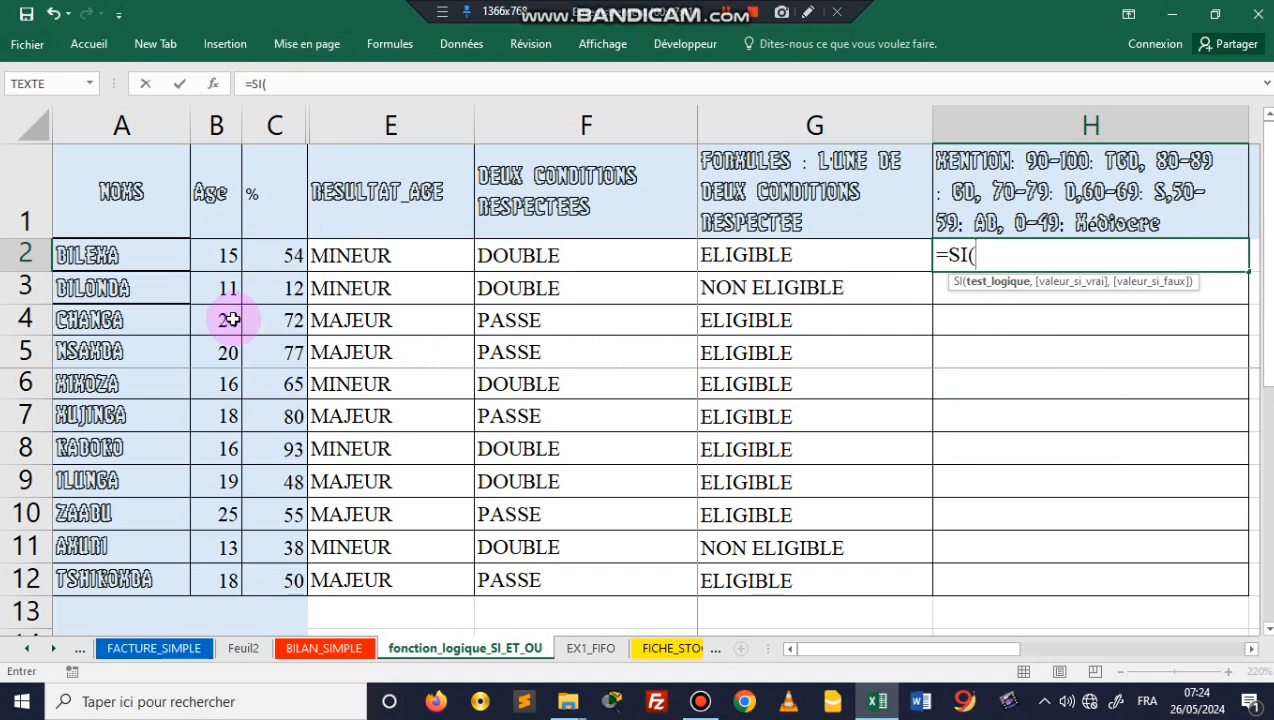
{"action": "left_click", "coordinate": [300, 257]}
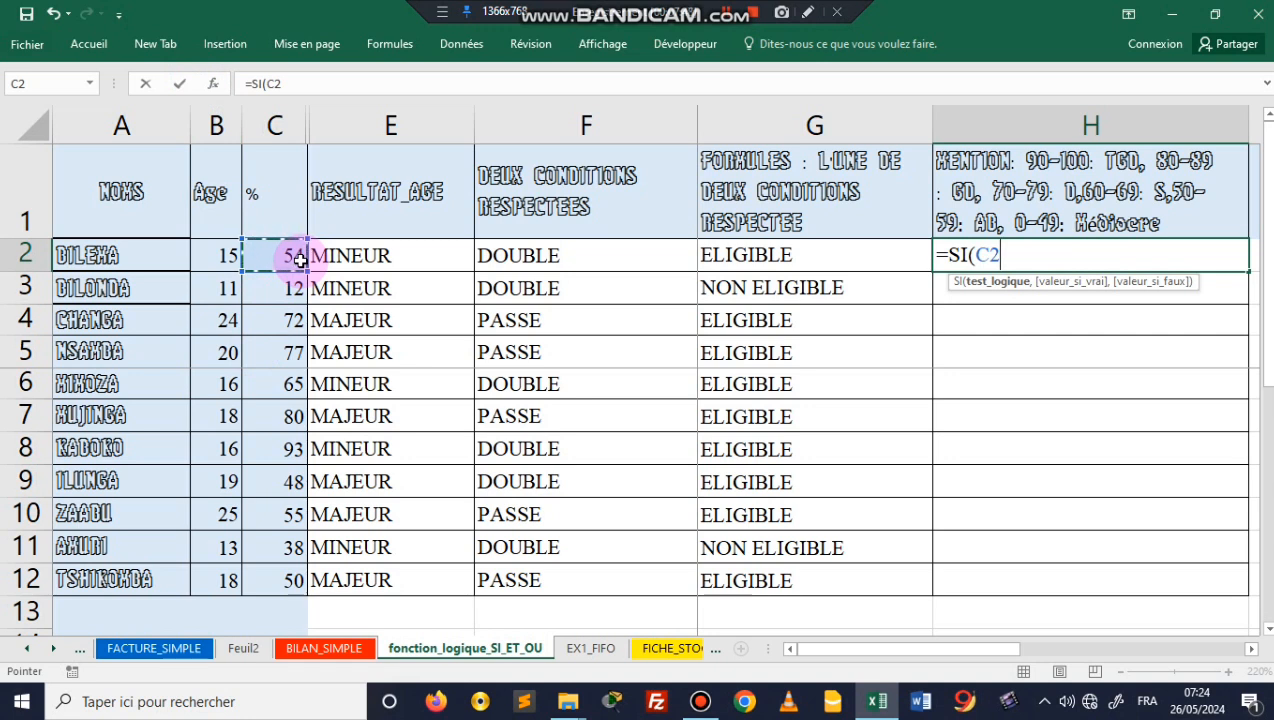
{"action": "type", "text": ":"}
{"action": "key", "text": "BackSpace"}
{"action": "key", "text": "BackSpace"}
{"action": "key", "text": "BackSpace"}
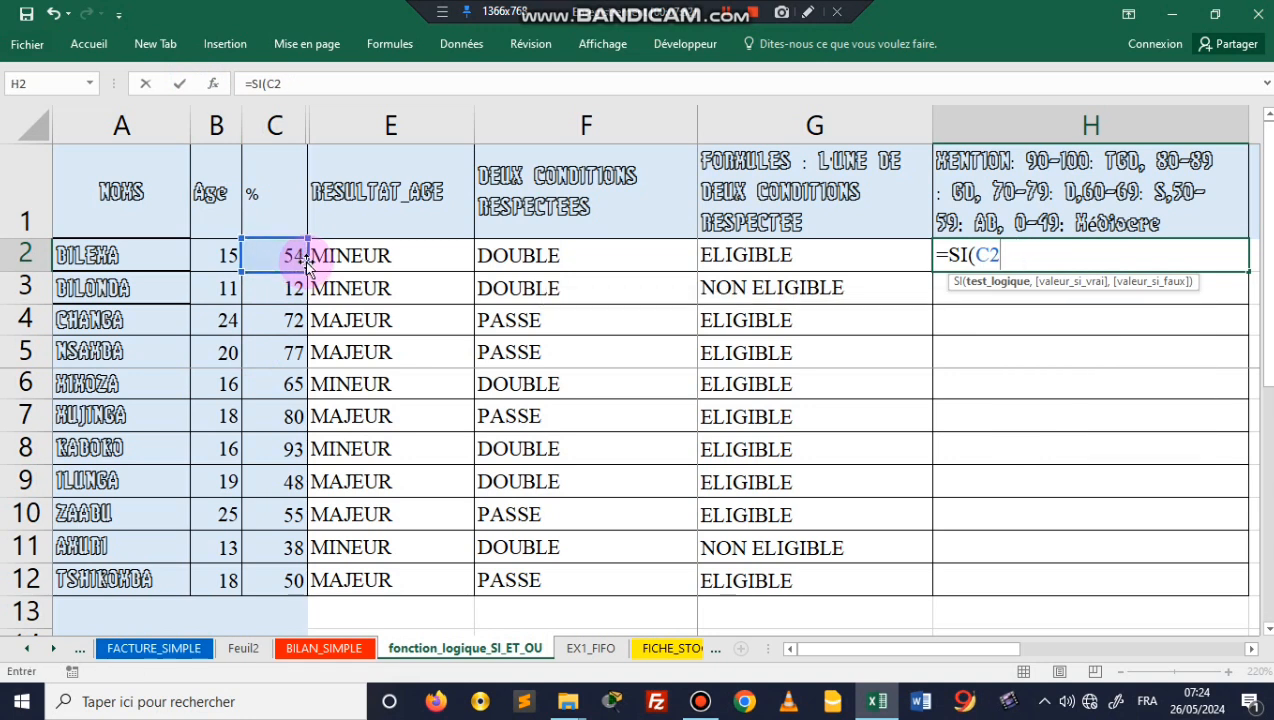
Complete the first logical test in H2 as C2>=90 and move on to the value if true.
{"action": "type", "text": ">"}
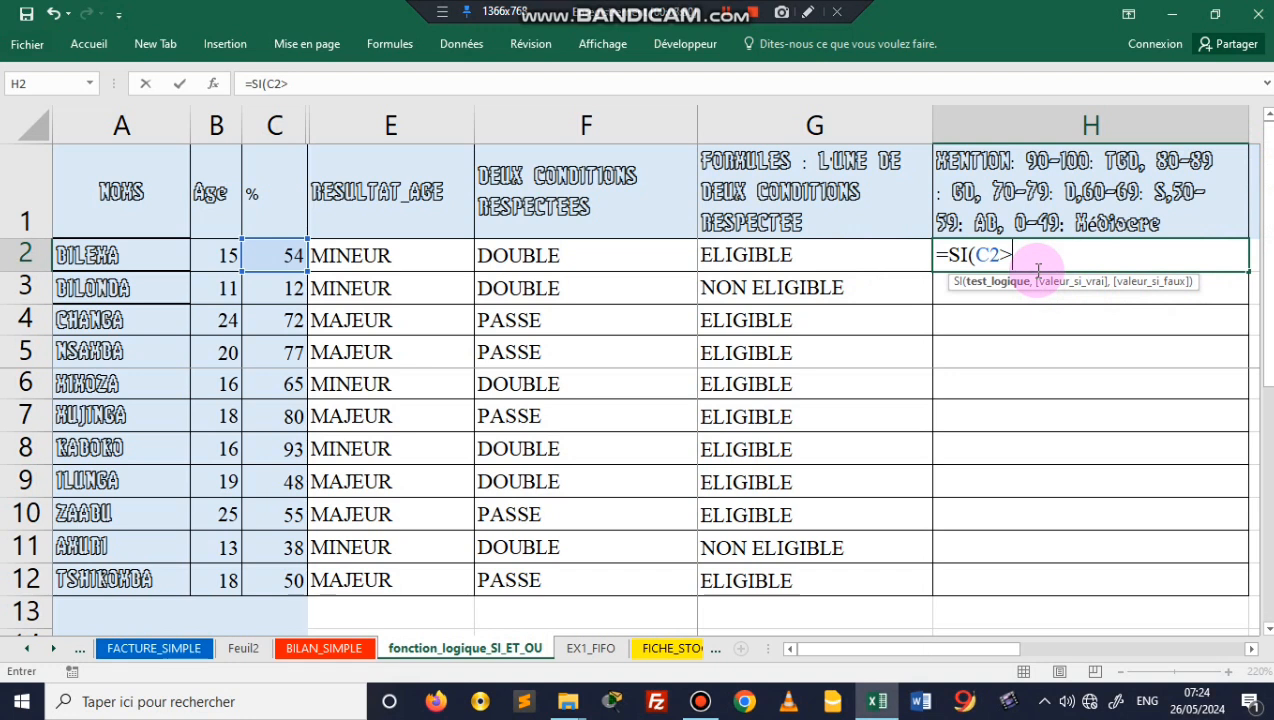
{"action": "type", "text": "="}
{"action": "type", "text": "90m"}
{"action": "key", "text": "BackSpace"}
{"action": "type", "text": ","}
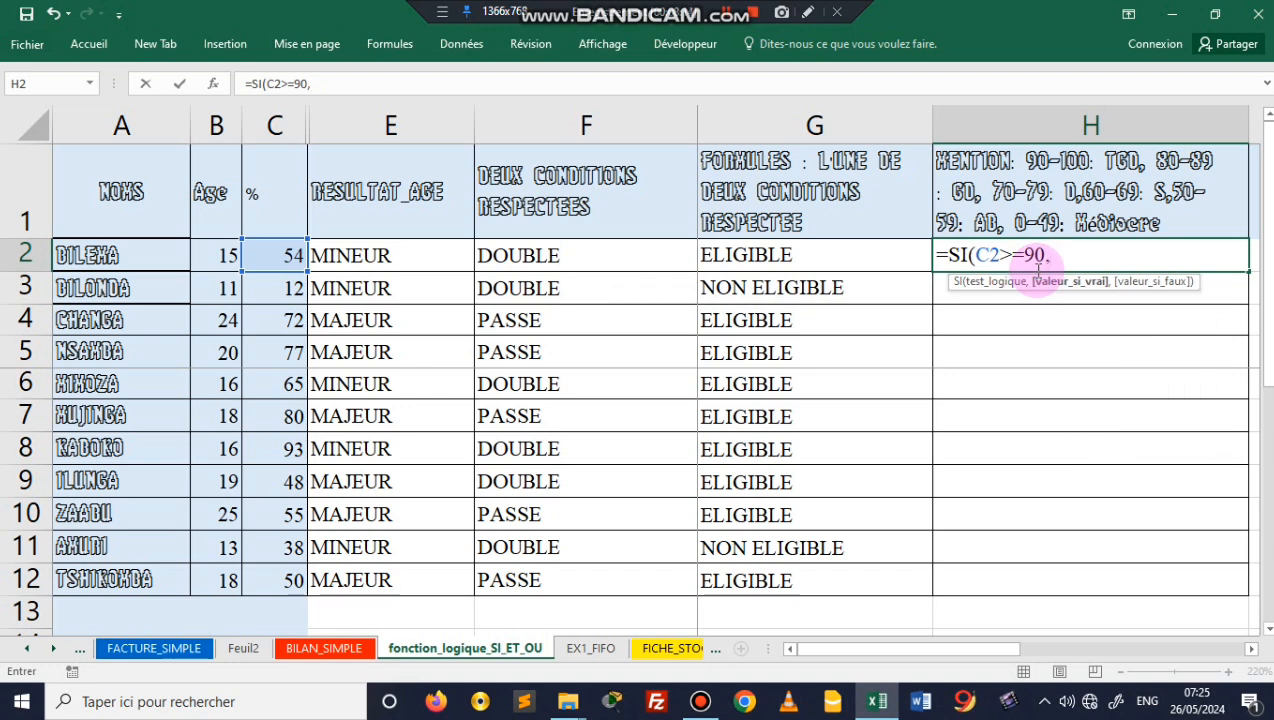
Enter "TGD" as the value if true in the H2 formula, followed by an argument separator.
{"action": "type", "text": "#"}
{"action": "key", "text": "BackSpace"}
{"action": "type", "text": "\"TGD"}
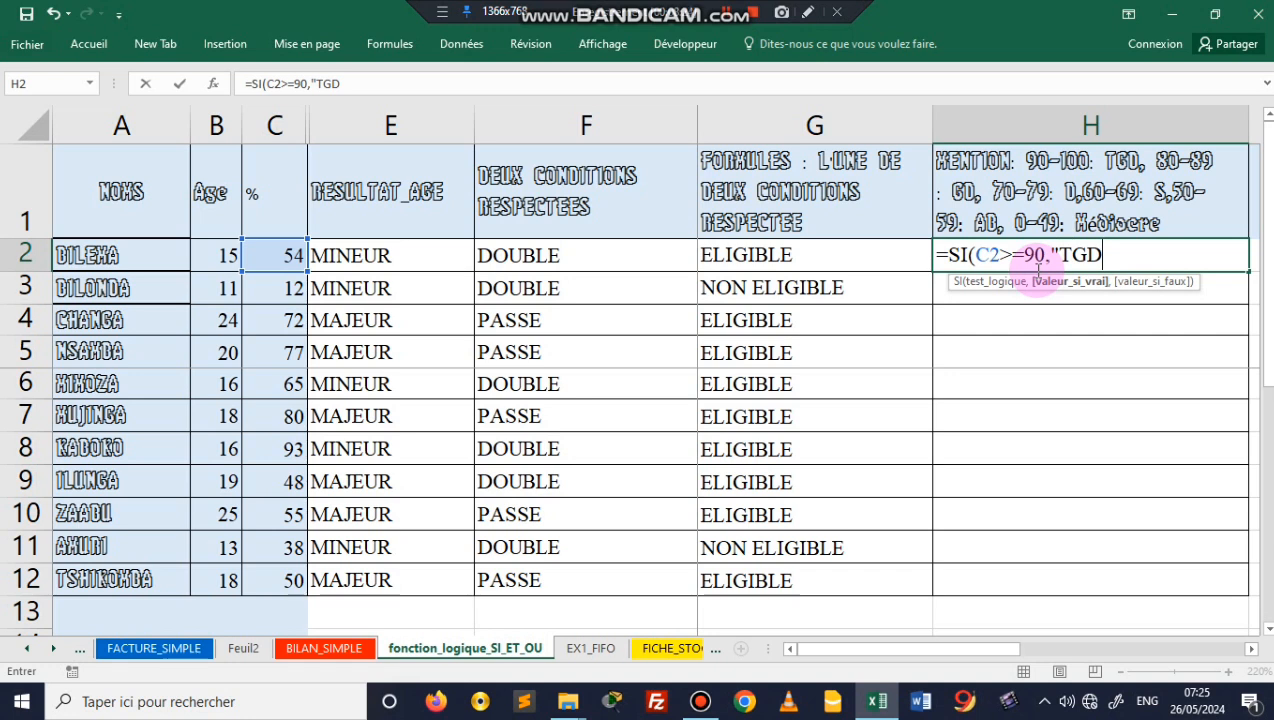
{"action": "type", "text": "\""}
{"action": "type", "text": "m"}
{"action": "key", "text": "BackSpace"}
{"action": "type", "text": "M"}
{"action": "key", "text": "BackSpace"}
{"action": "type", "text": ","}
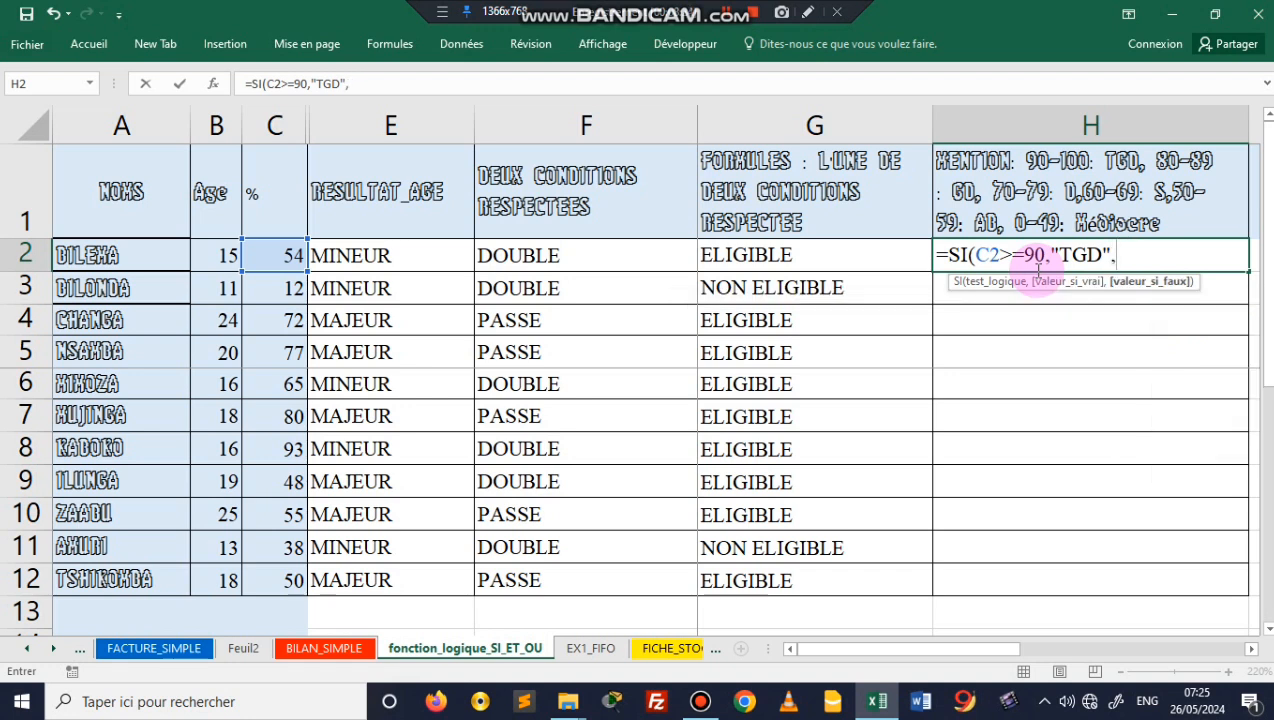
Insert a copy of the C2>=90,"TGD" arguments in the H2 formula and change it to C2>=80,"GD".
{"action": "key", "text": "ctrl+v"}
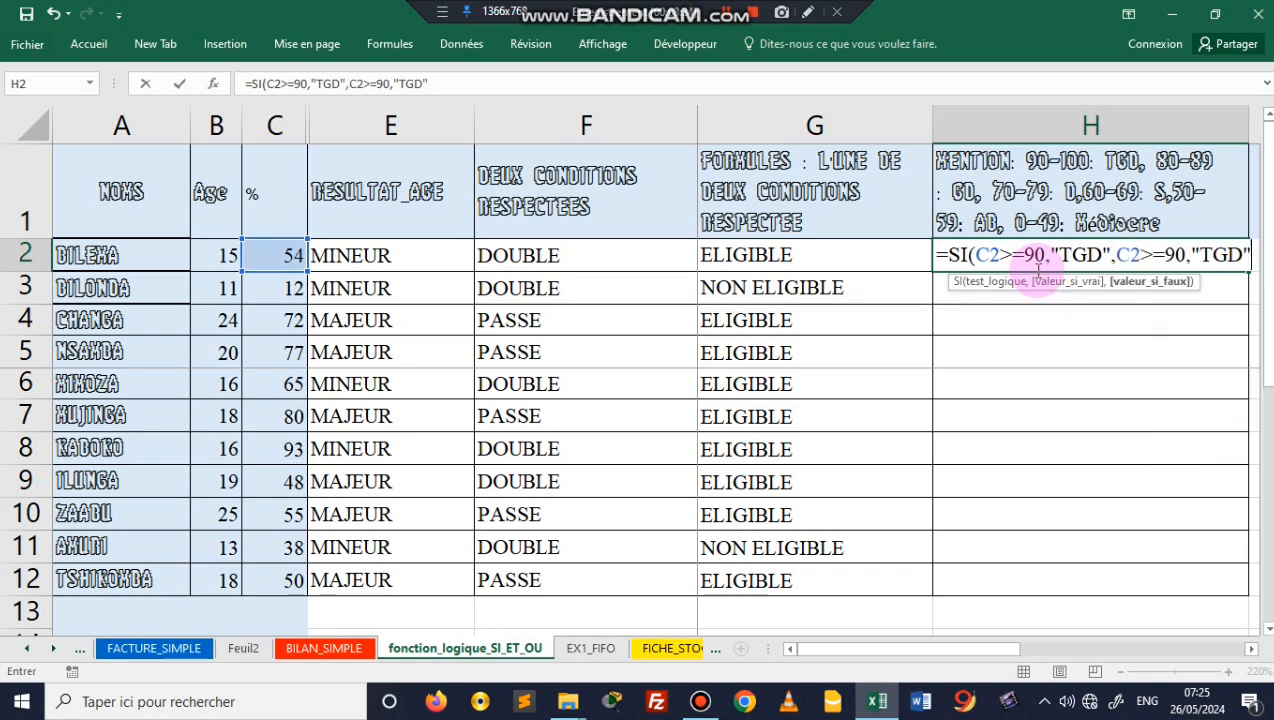
{"action": "left_click", "coordinate": [1176, 252]}
{"action": "key", "text": "BackSpace"}
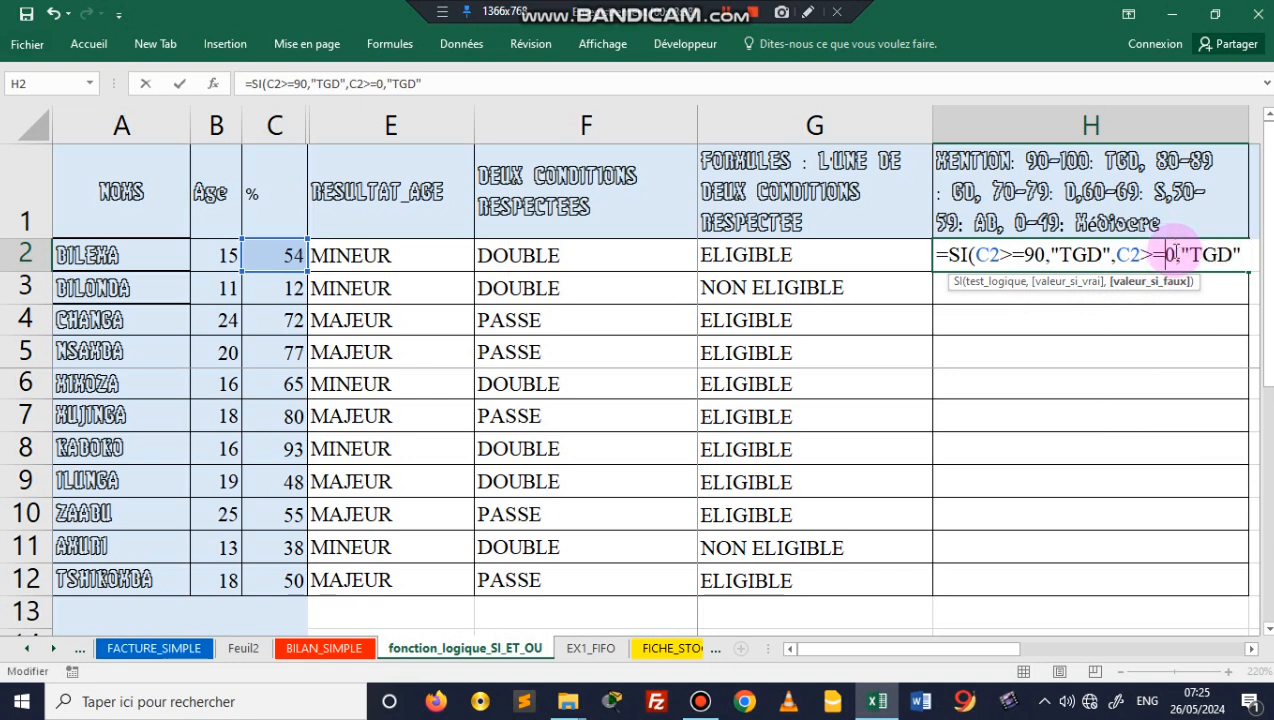
{"action": "type", "text": "8"}
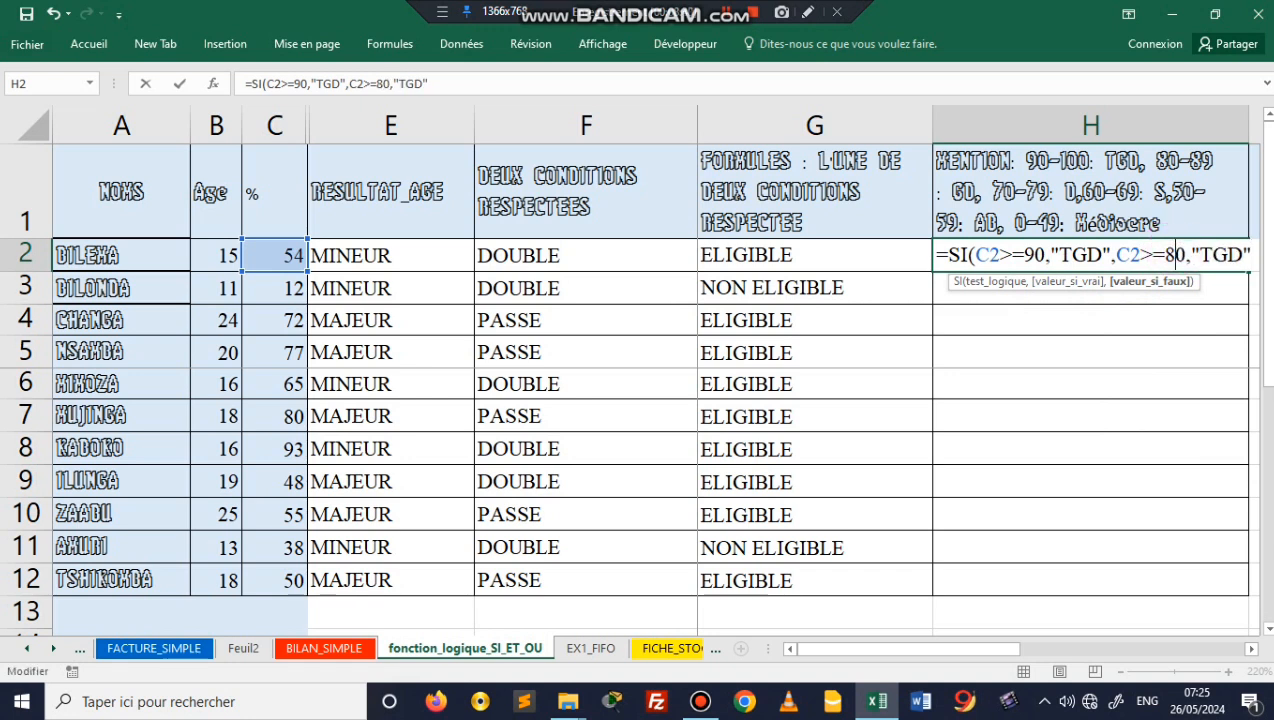
{"action": "left_click", "coordinate": [1244, 255]}
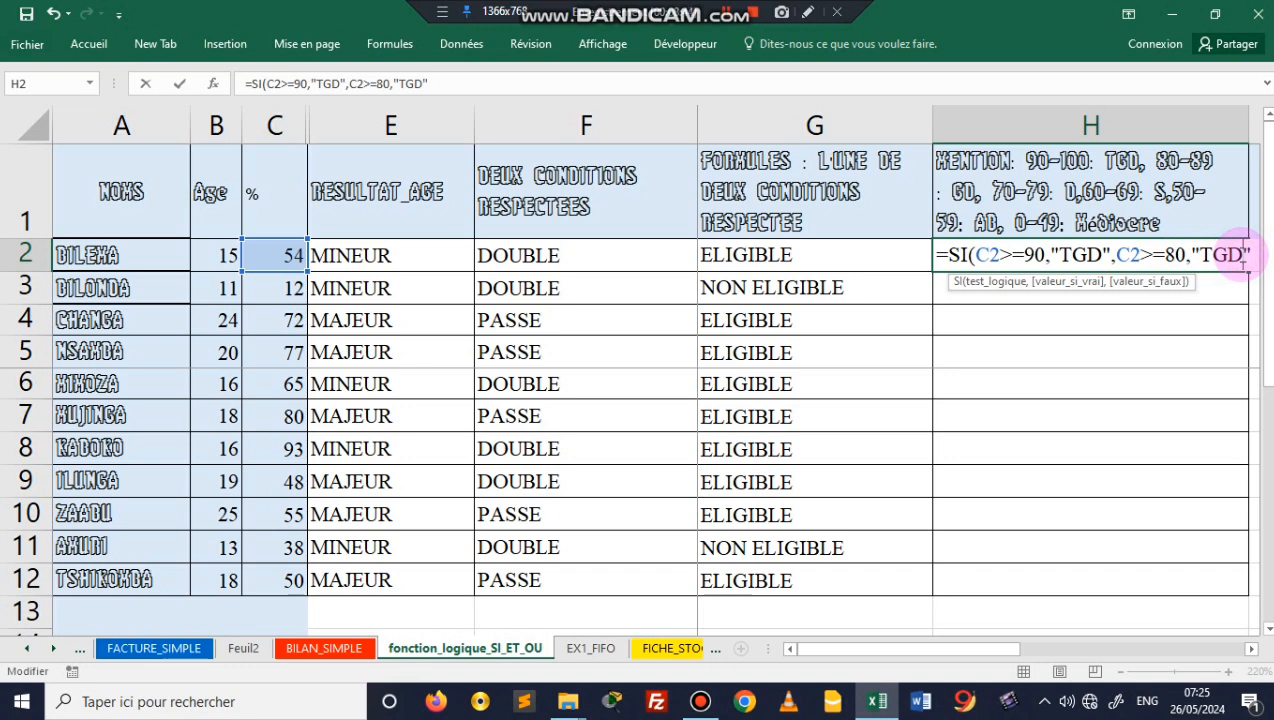
{"action": "left_click", "coordinate": [1211, 255]}
{"action": "key", "text": "BackSpace"}
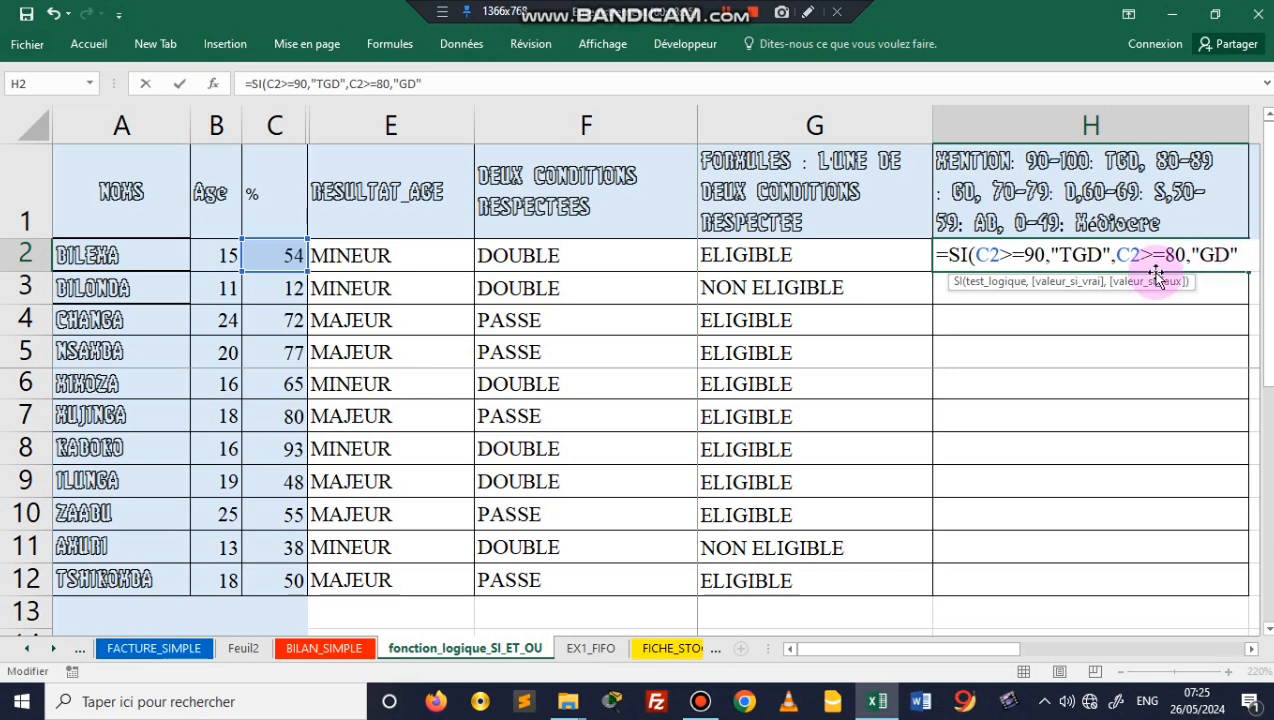
Nest the C2>=80,"GD" arguments in a second SI function and add a separator after "GD".
{"action": "left_click", "coordinate": [1113, 255]}
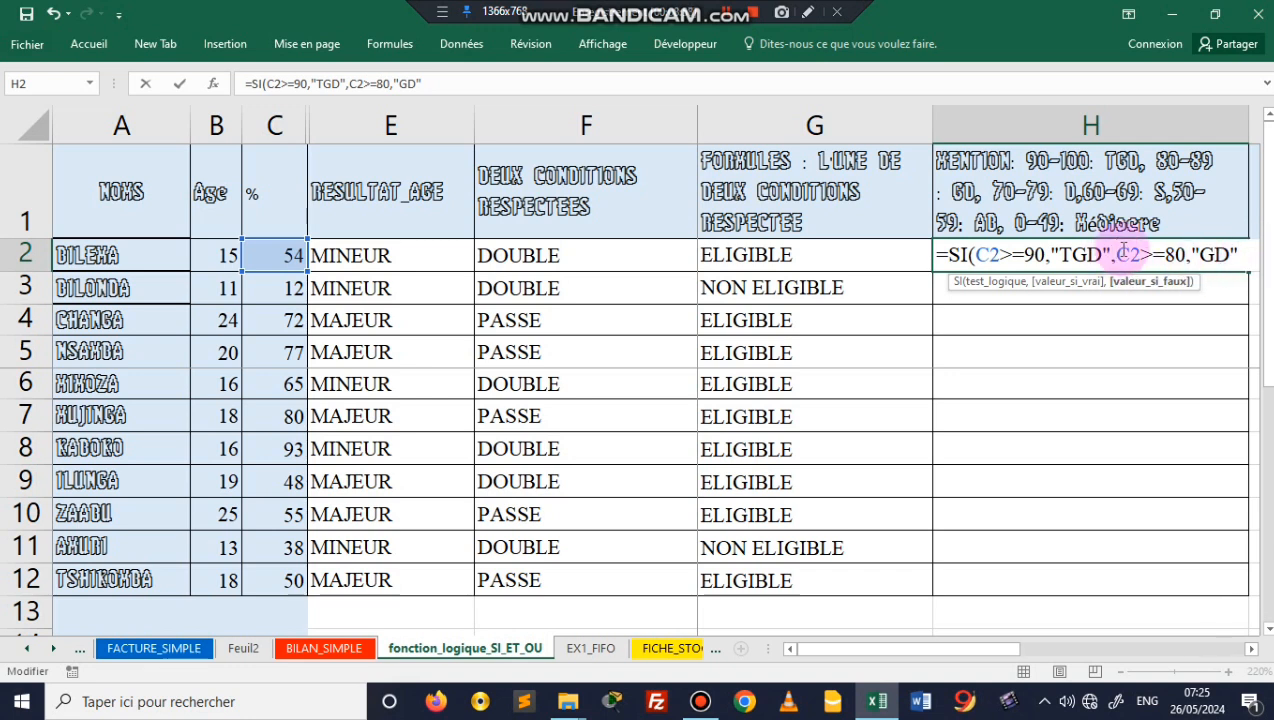
{"action": "type", "text": "SI("}
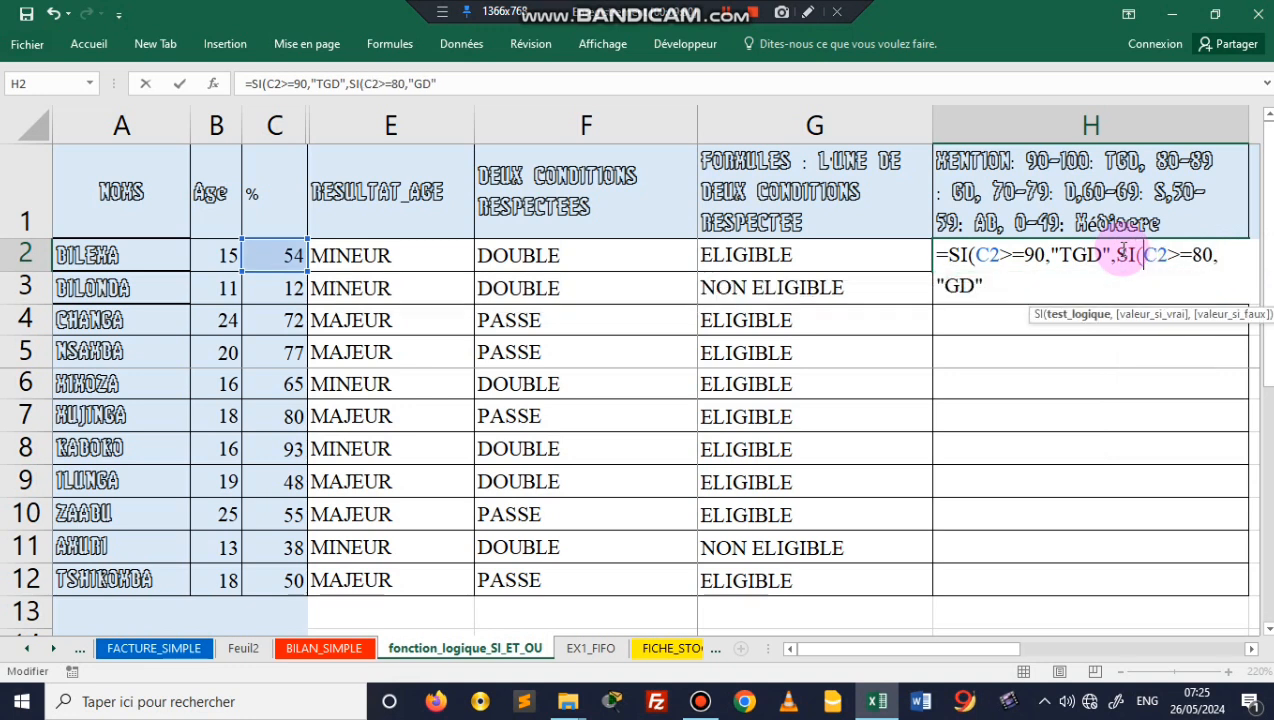
{"action": "left_click", "coordinate": [996, 290]}
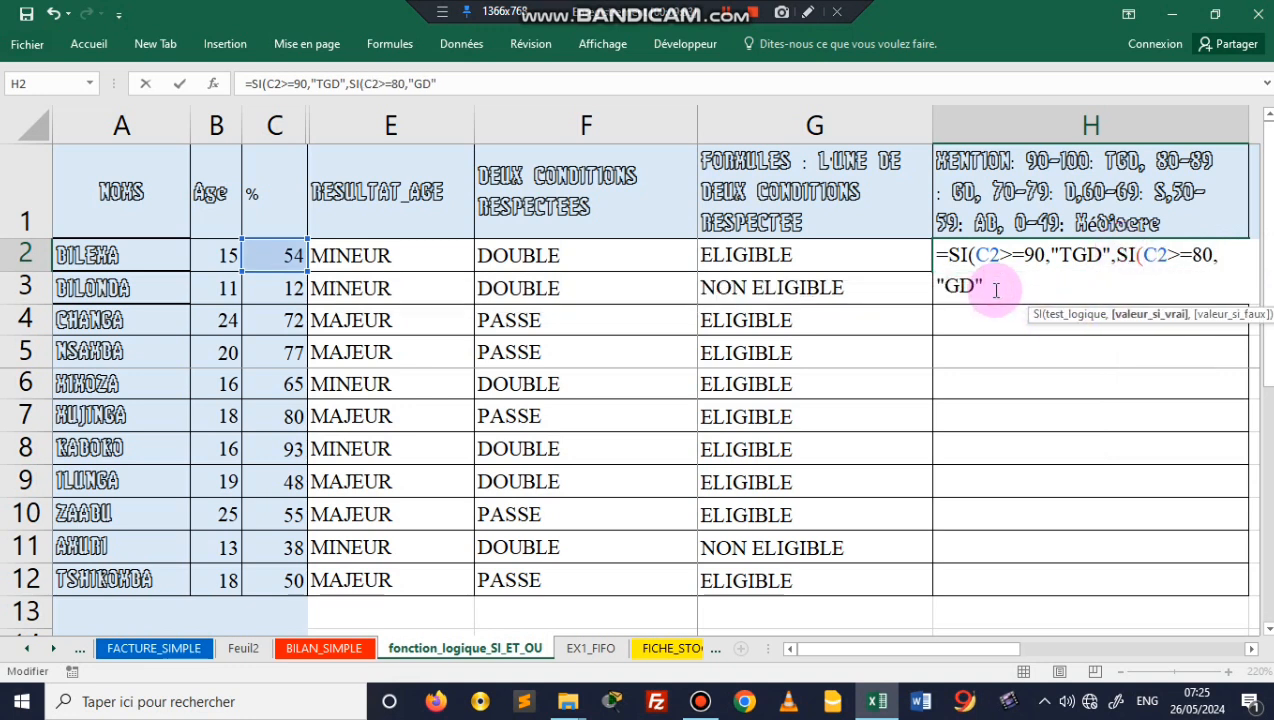
{"action": "type", "text": "M"}
{"action": "key", "text": "BackSpace"}
{"action": "type", "text": ","}
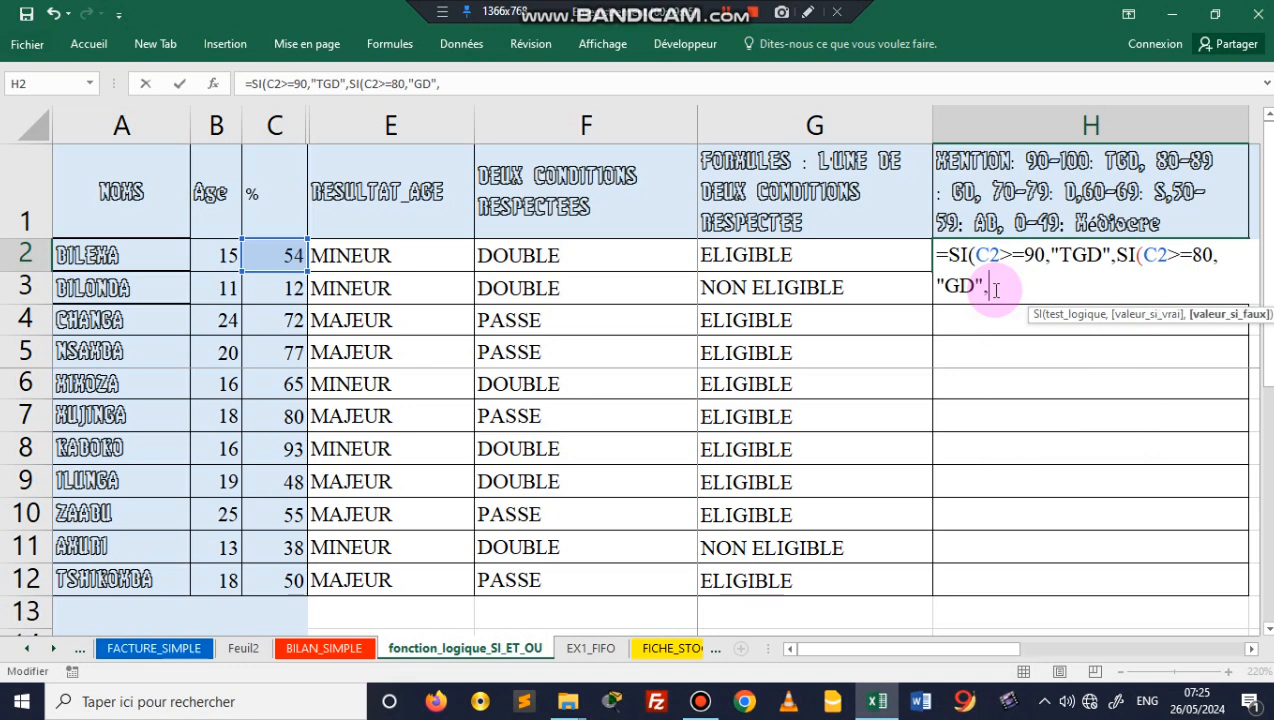
Nest a third SI function in the H2 formula, reusing the copied arguments with the test C2>=70.
{"action": "type", "text": "SI"}
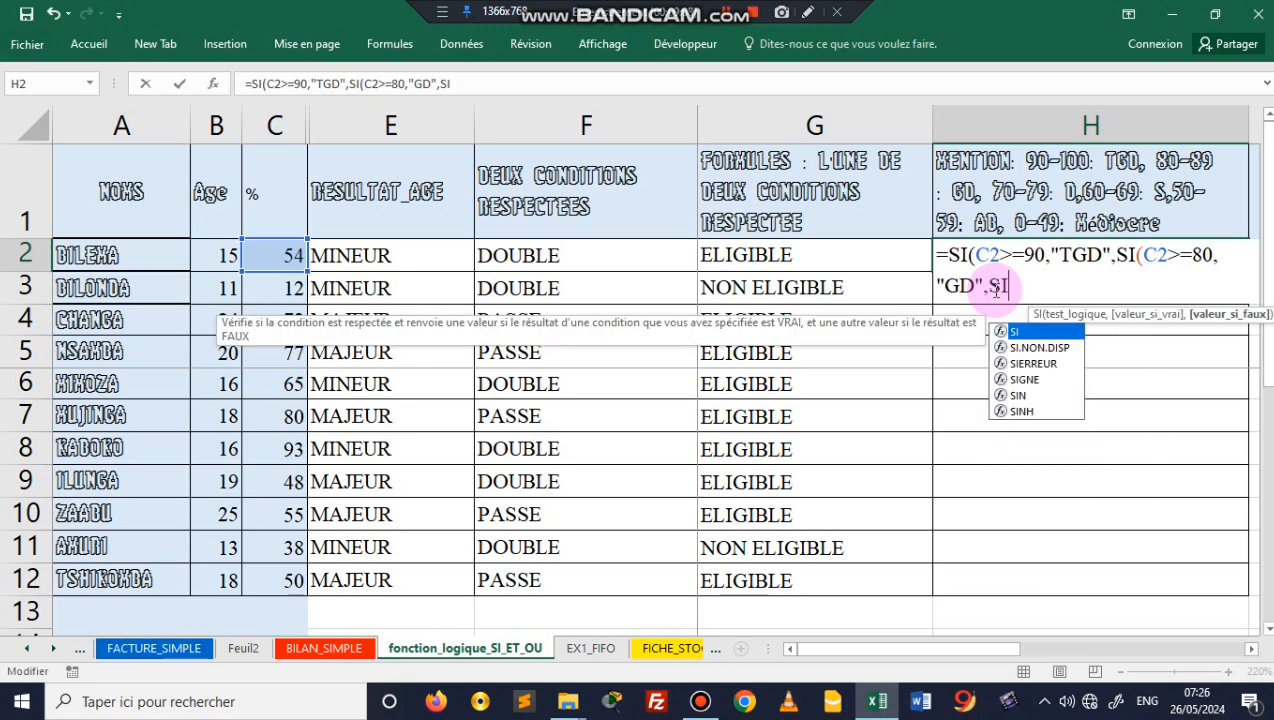
{"action": "type", "text": "("}
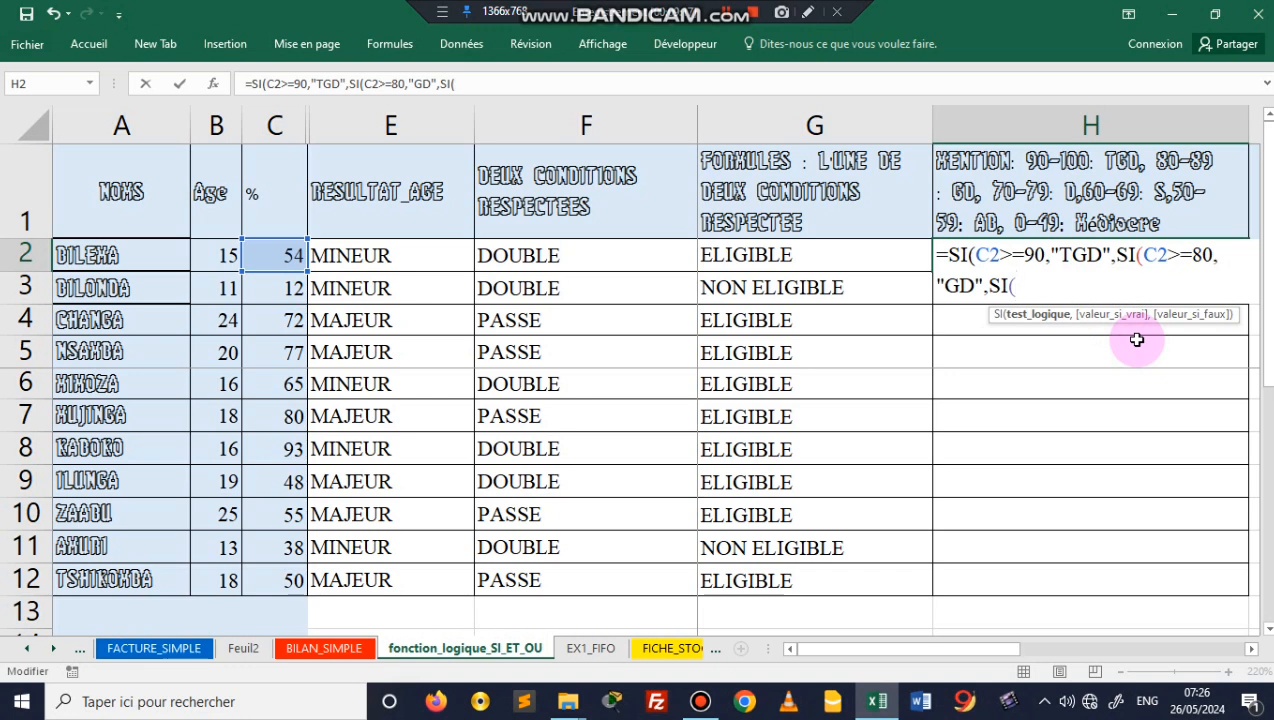
{"action": "type", "text": "C2>=90,\"TGD\""}
{"action": "left_click", "coordinate": [1068, 286]}
{"action": "key", "text": "Delete"}
{"action": "type", "text": "70,\"TGD"}
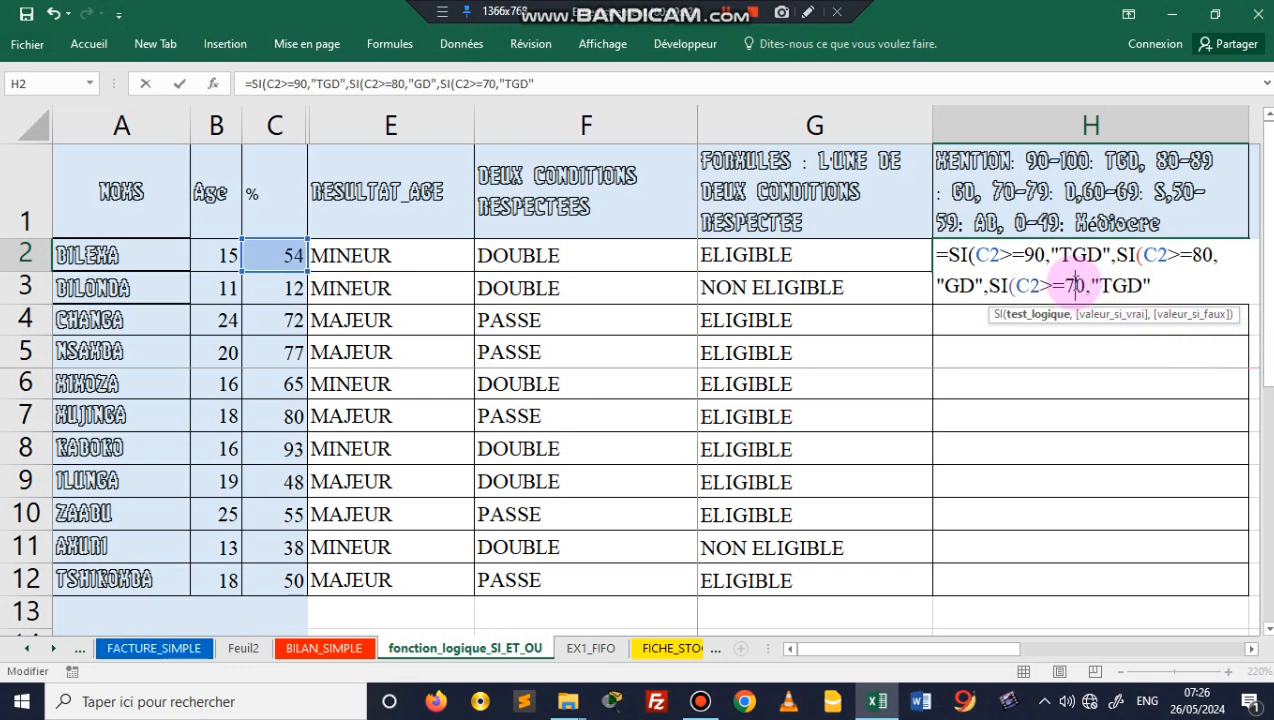
Shorten the third SI function's value if true to "D" and add an argument separator.
{"action": "left_click", "coordinate": [1128, 286]}
{"action": "key", "text": "BackSpace"}
{"action": "key", "text": "BackSpace"}
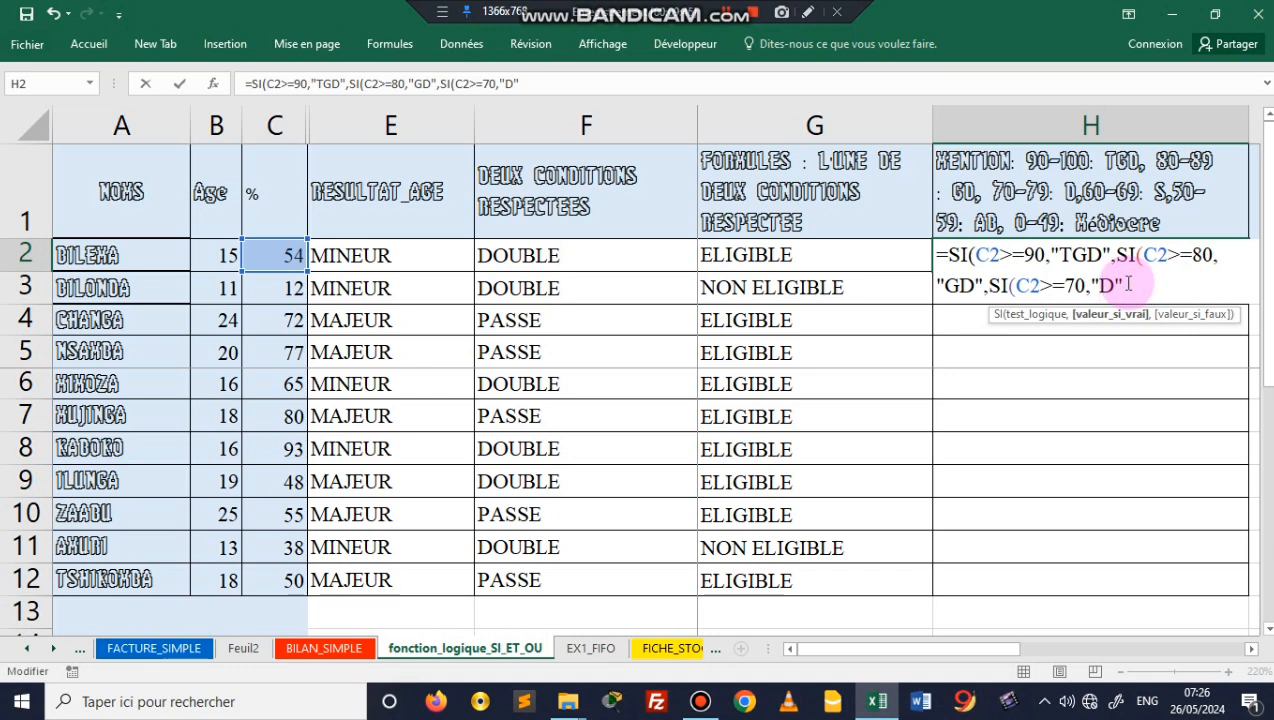
{"action": "type", "text": ","}
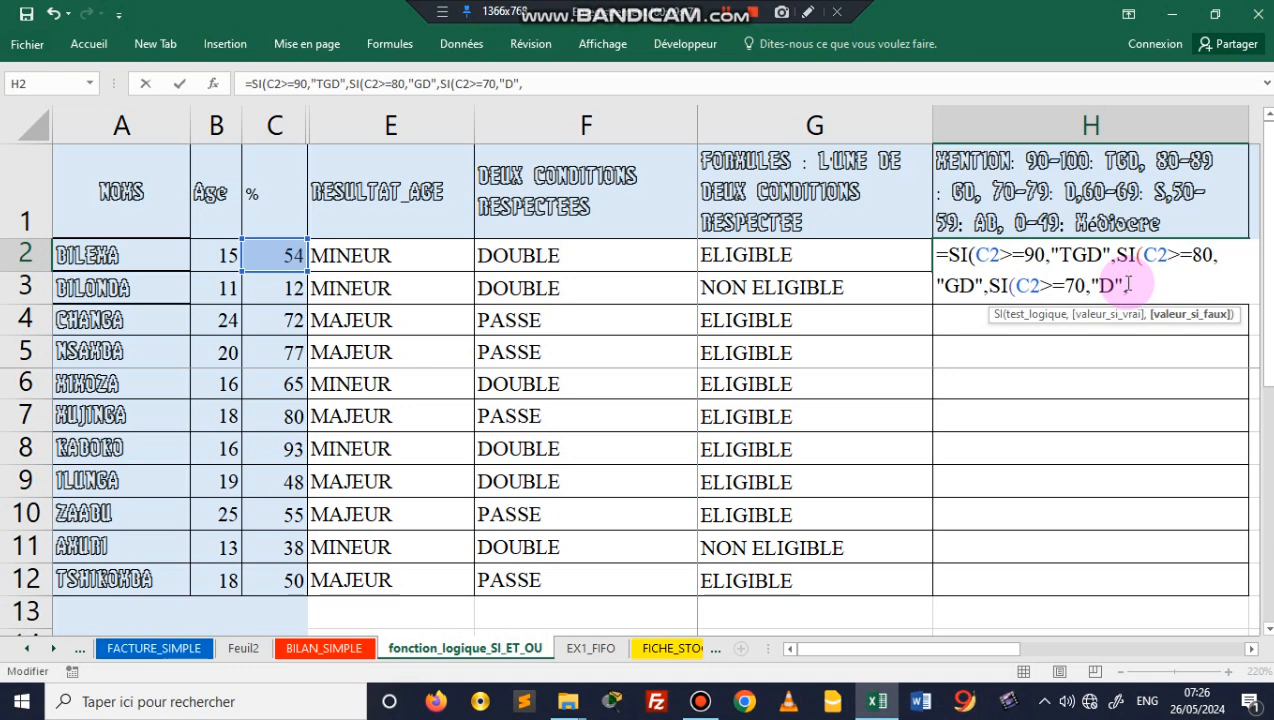
Nest a fourth SI function in the H2 formula, reusing the copied arguments with the test C2>=60.
{"action": "type", "text": "SI"}
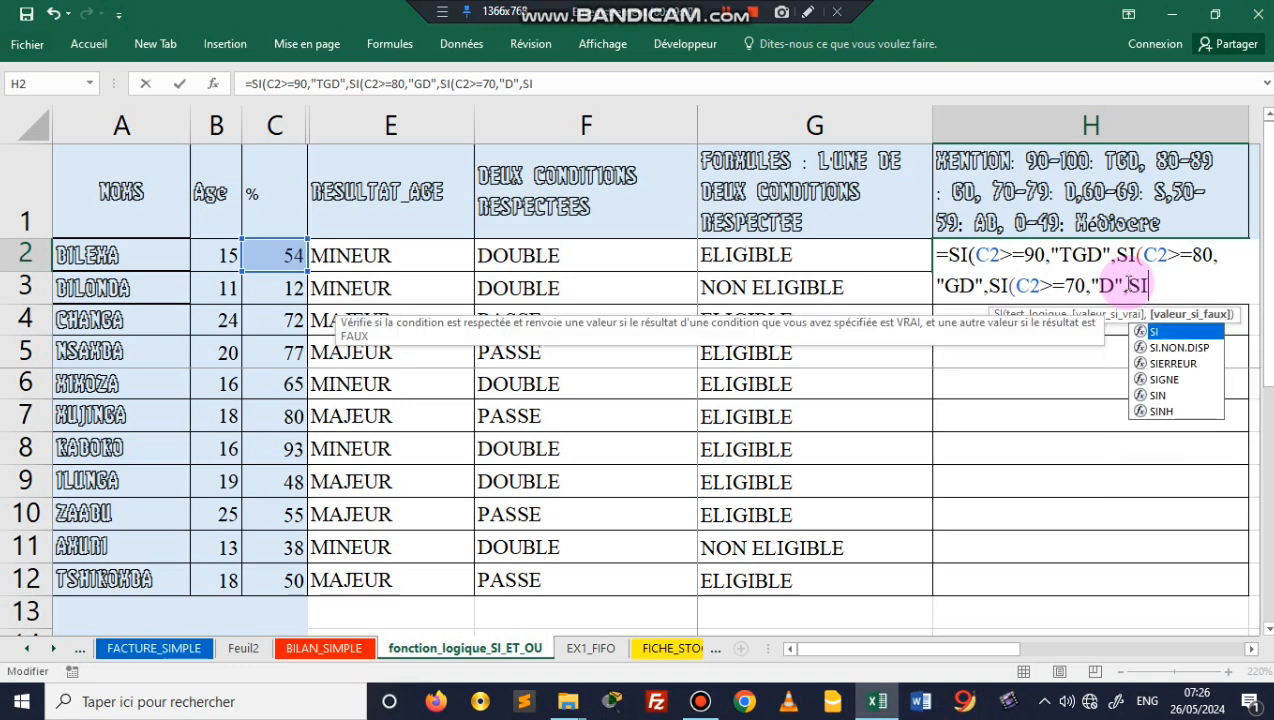
{"action": "type", "text": "("}
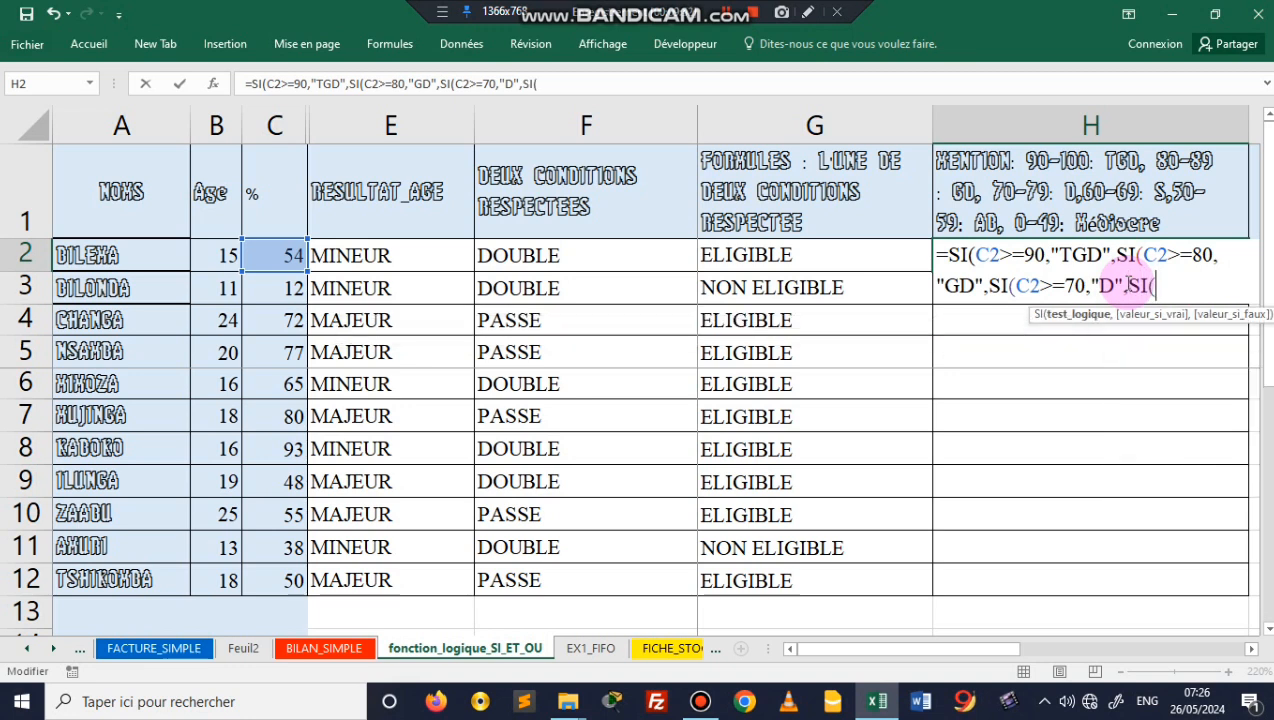
{"action": "type", "text": "C2>=90,\"TGD\""}
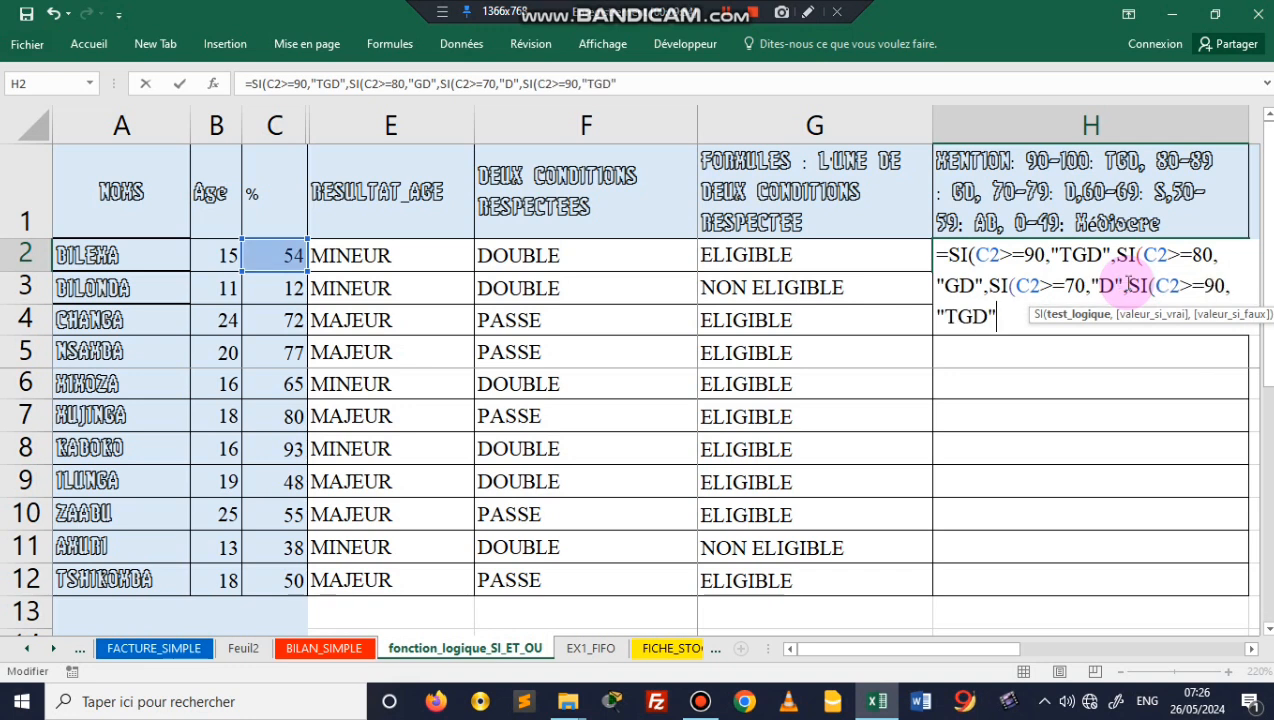
{"action": "left_click", "coordinate": [1211, 287]}
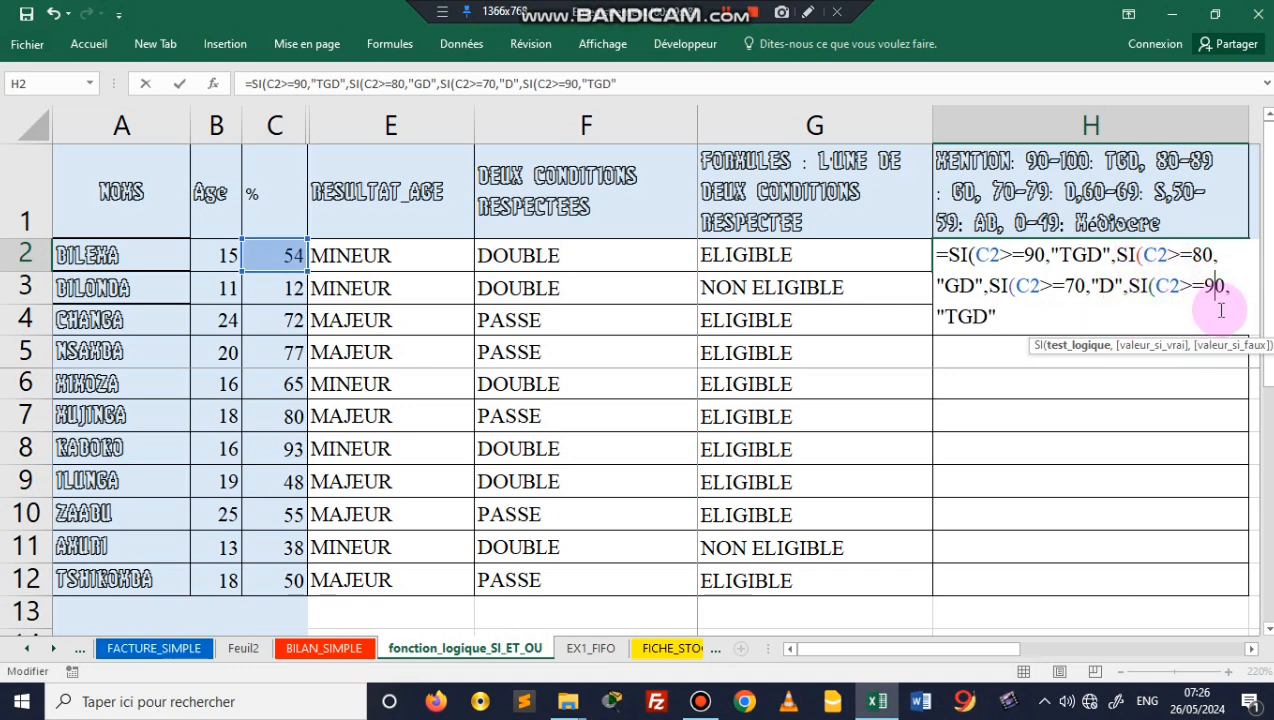
{"action": "key", "text": "BackSpace"}
{"action": "type", "text": "6"}
Replace the fourth SI function's value if true with "S" and add an argument separator.
{"action": "left_click", "coordinate": [944, 182]}
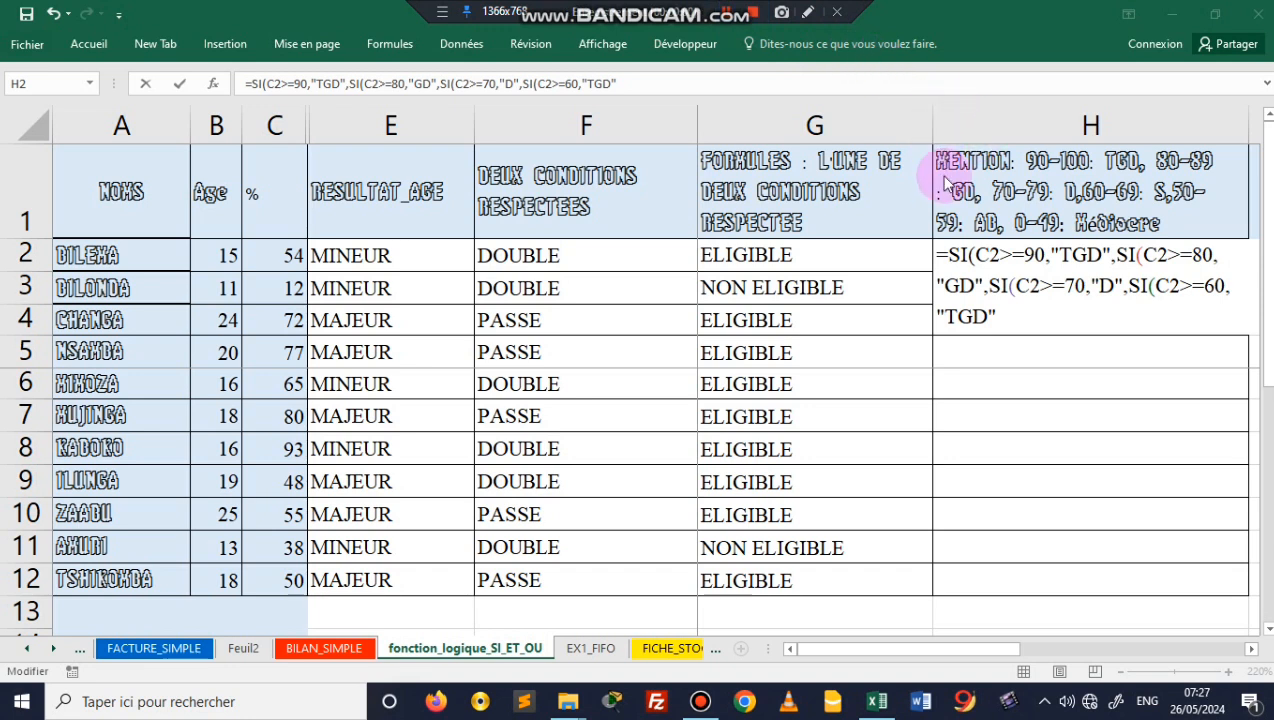
{"action": "left_click", "coordinate": [1001, 316]}
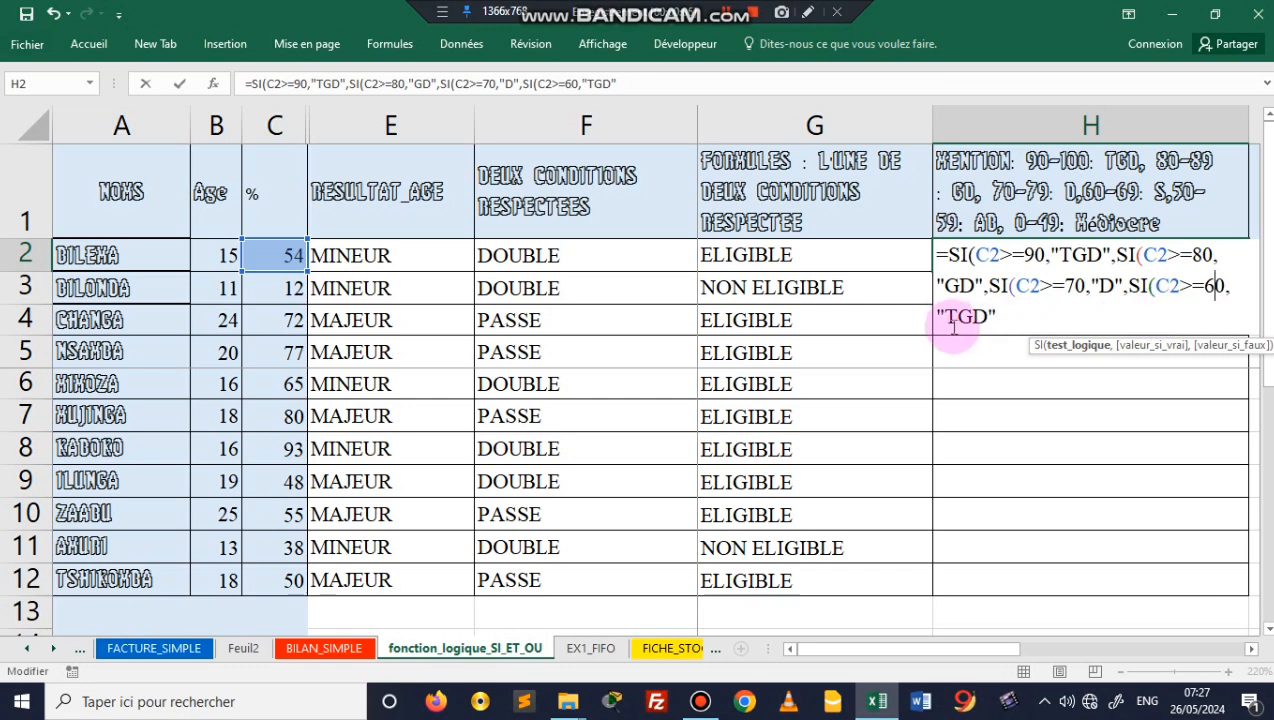
{"action": "left_click", "coordinate": [980, 316]}
{"action": "key", "text": "BackSpace"}
{"action": "key", "text": "BackSpace"}
{"action": "key", "text": "BackSpace"}
{"action": "type", "text": "S"}
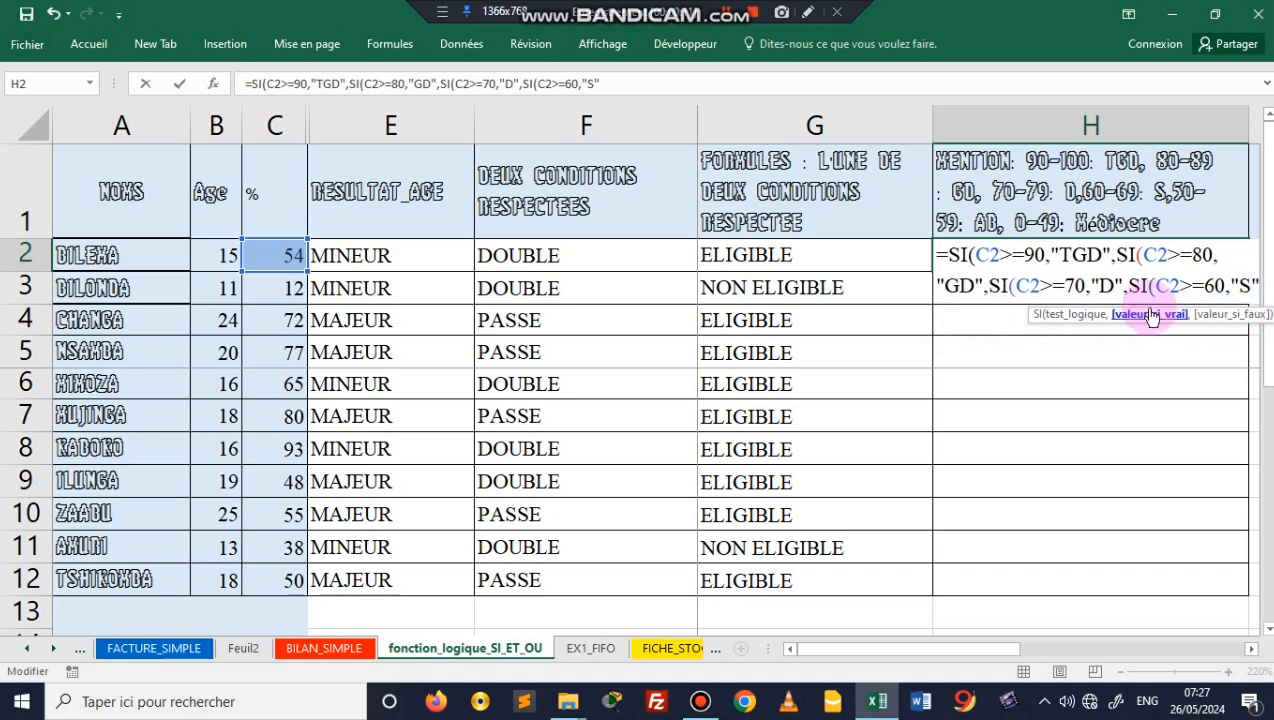
{"action": "left_click", "coordinate": [614, 83]}
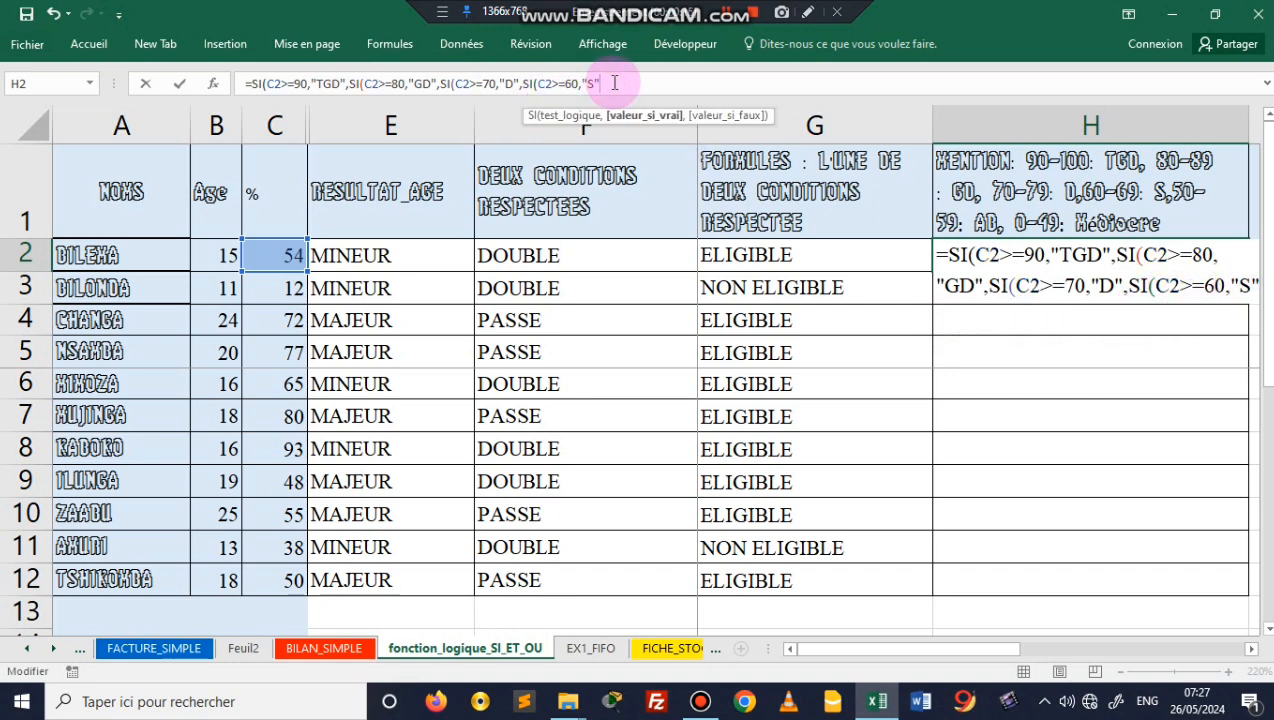
{"action": "type", "text": "M"}
{"action": "key", "text": "BackSpace"}
{"action": "type", "text": ","}
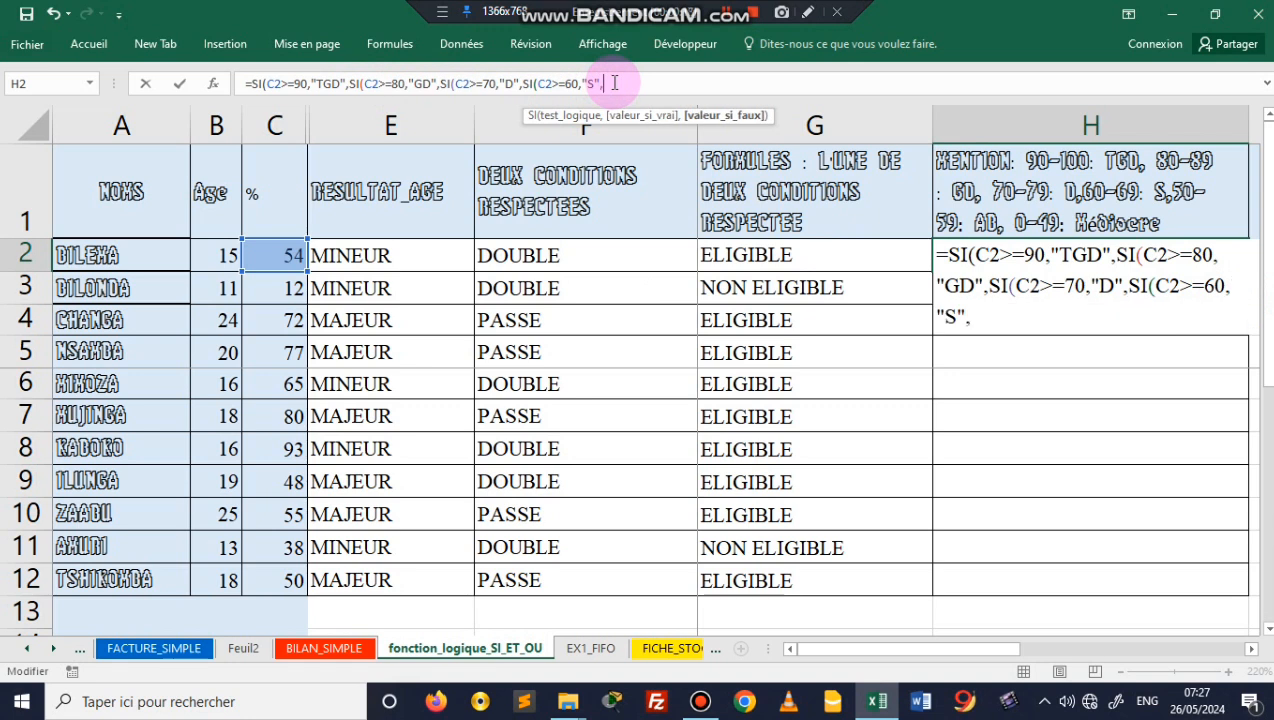
Nest a fifth SI function in the H2 formula, reusing the copied arguments with the test C2>=50.
{"action": "type", "text": "SI"}
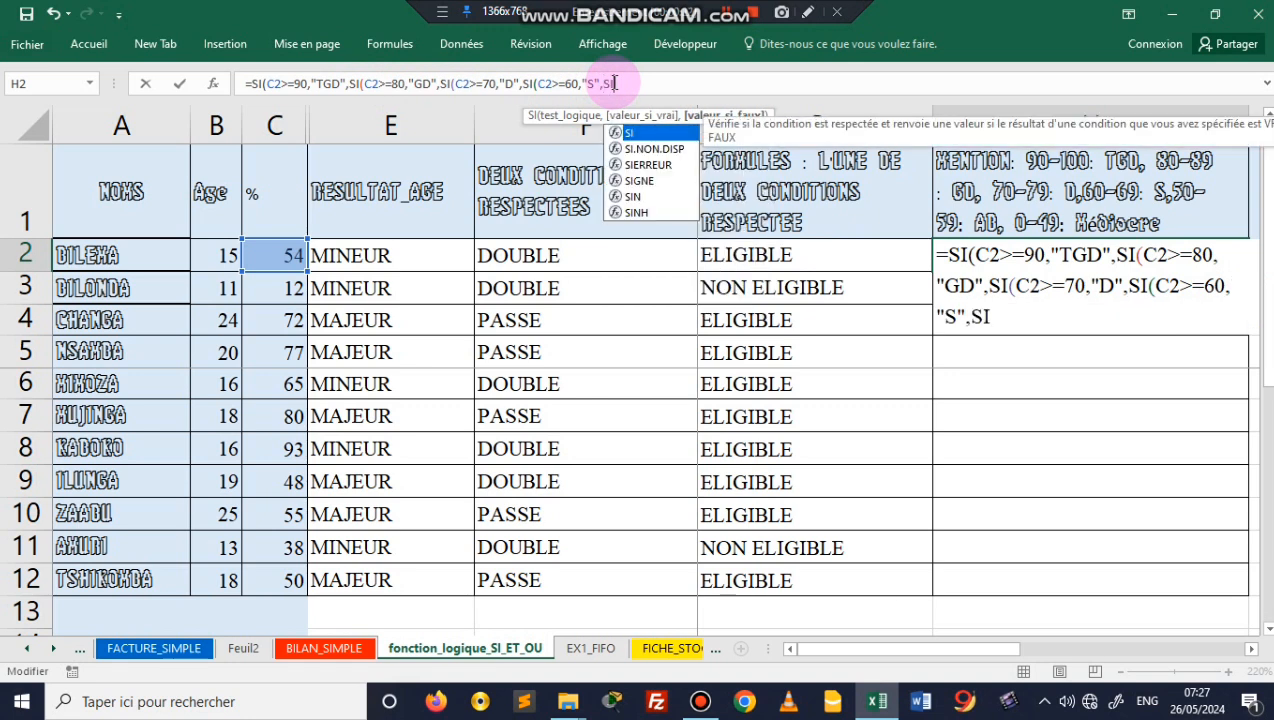
{"action": "type", "text": "("}
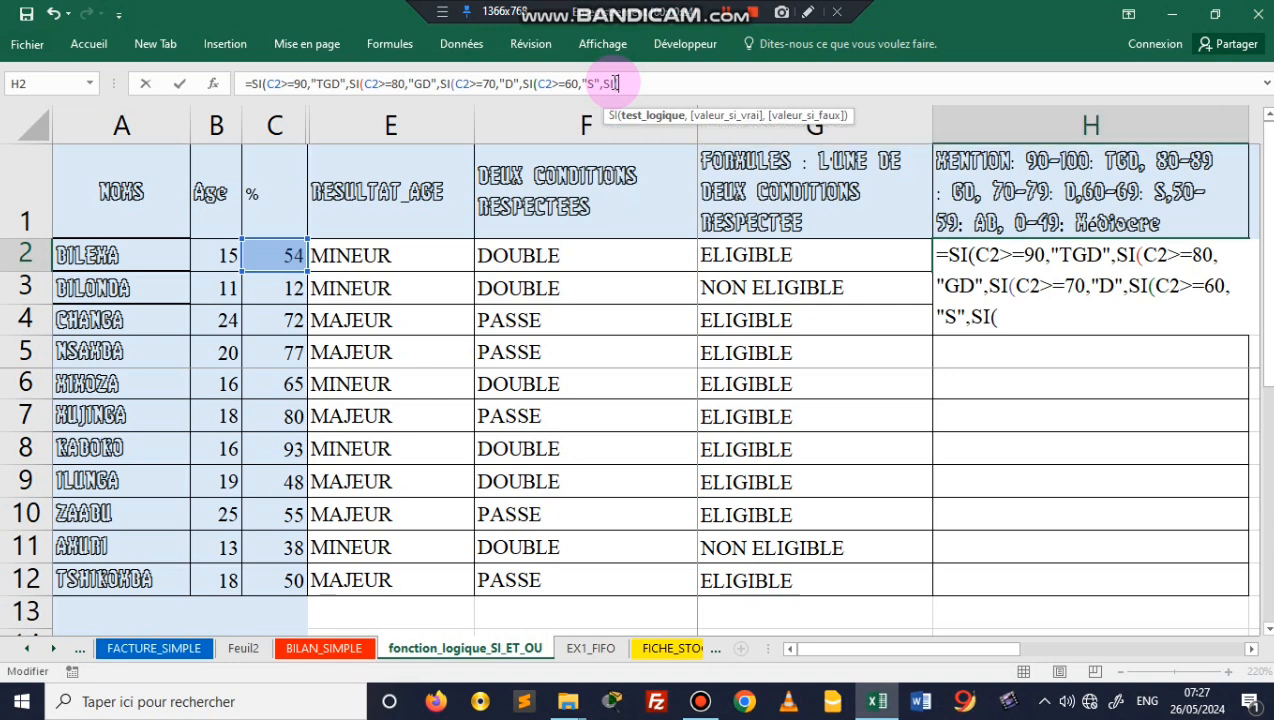
{"action": "type", "text": "C2>=90,\"TGD\""}
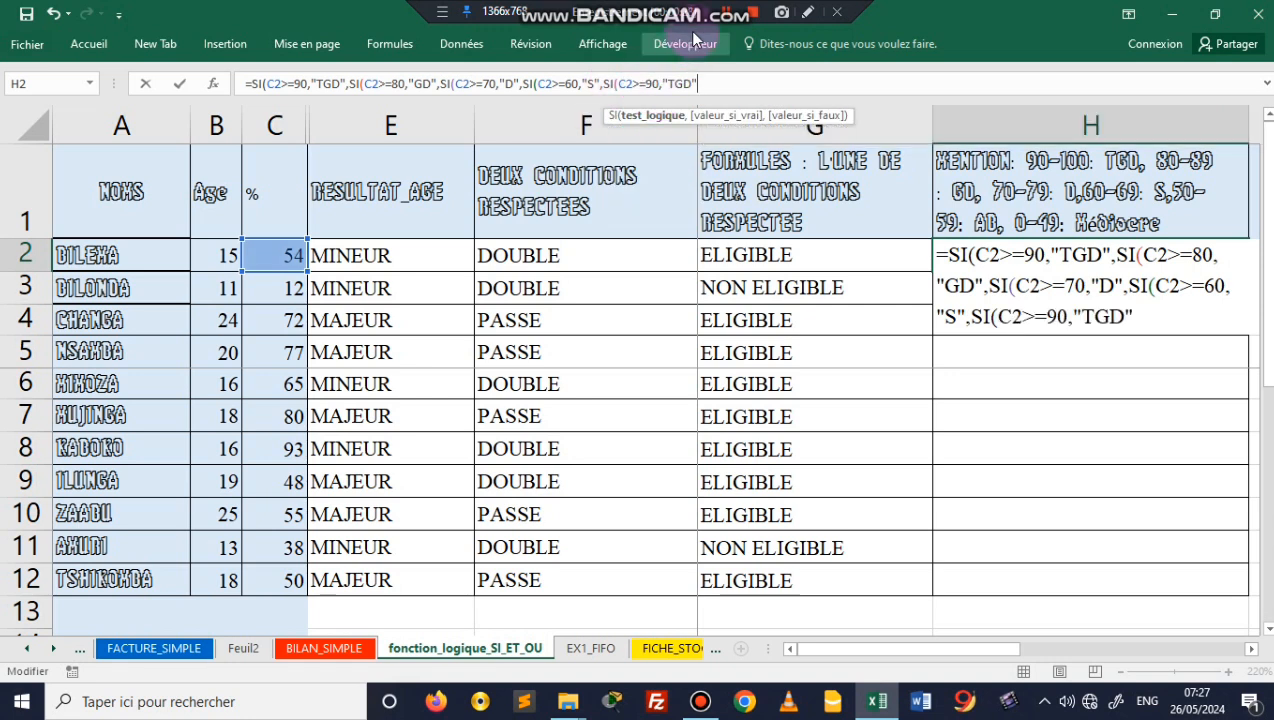
{"action": "left_click", "coordinate": [725, 12]}
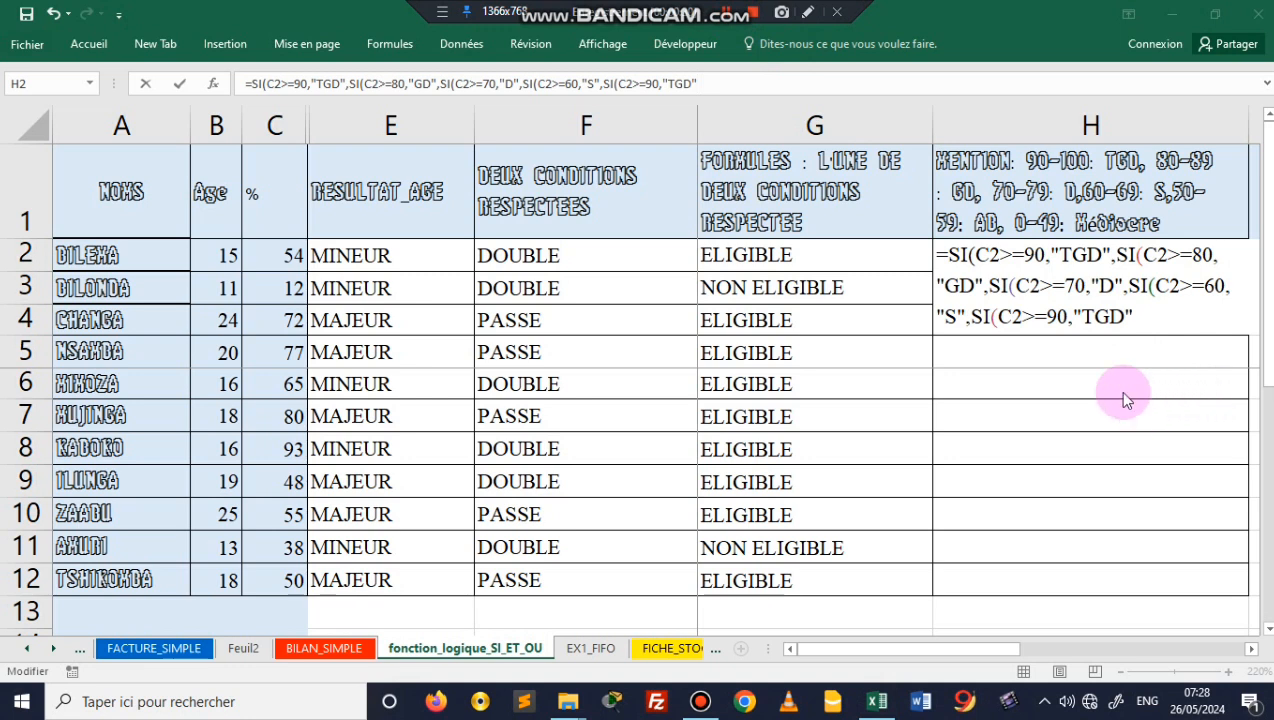
{"action": "left_click", "coordinate": [1058, 318]}
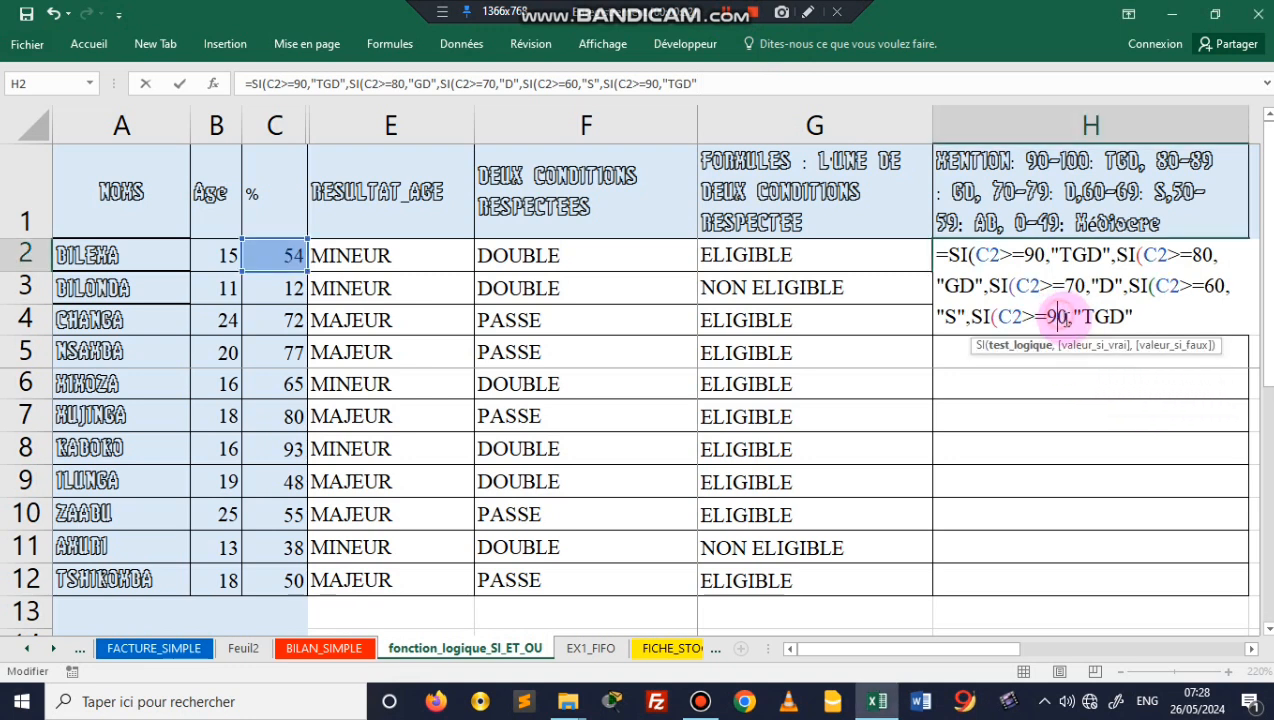
{"action": "key", "text": "BackSpace"}
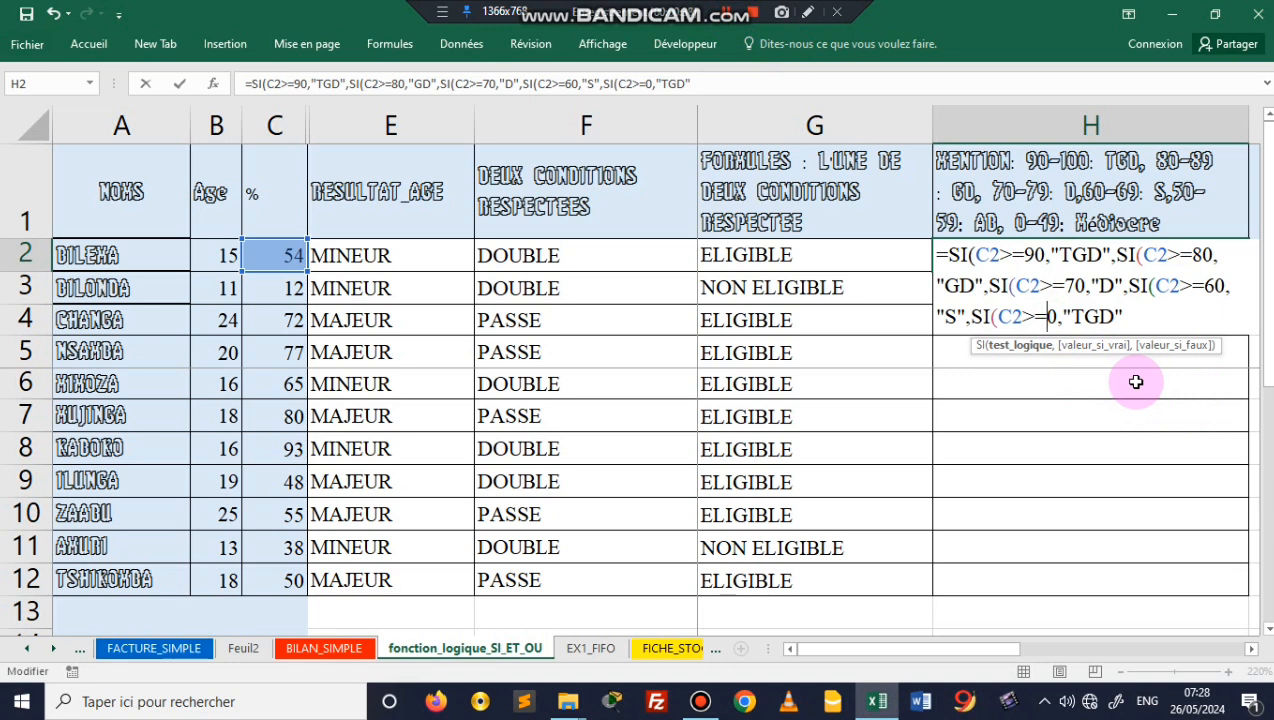
{"action": "type", "text": "5"}
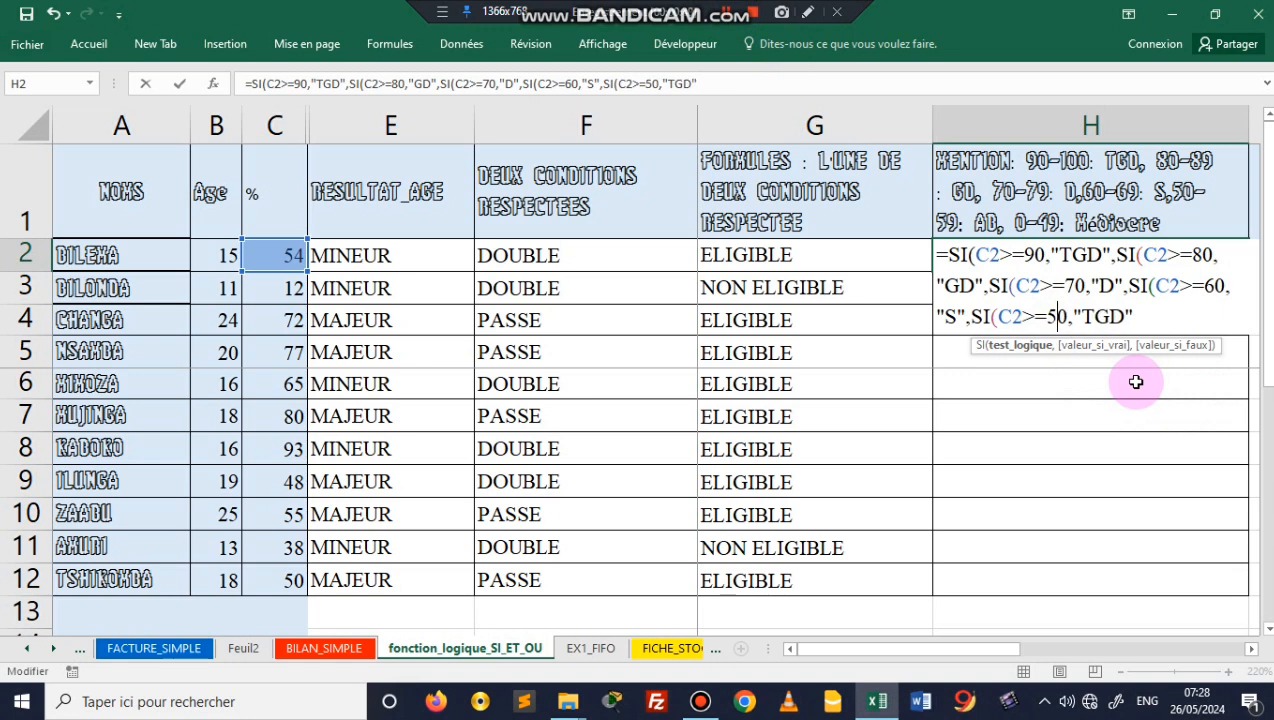
Replace the fifth SI function's value if true with "AB".
{"action": "left_click", "coordinate": [1128, 314]}
{"action": "key", "text": "BackSpace"}
{"action": "key", "text": "BackSpace"}
{"action": "key", "text": "BackSpace"}
{"action": "type", "text": "QB"}
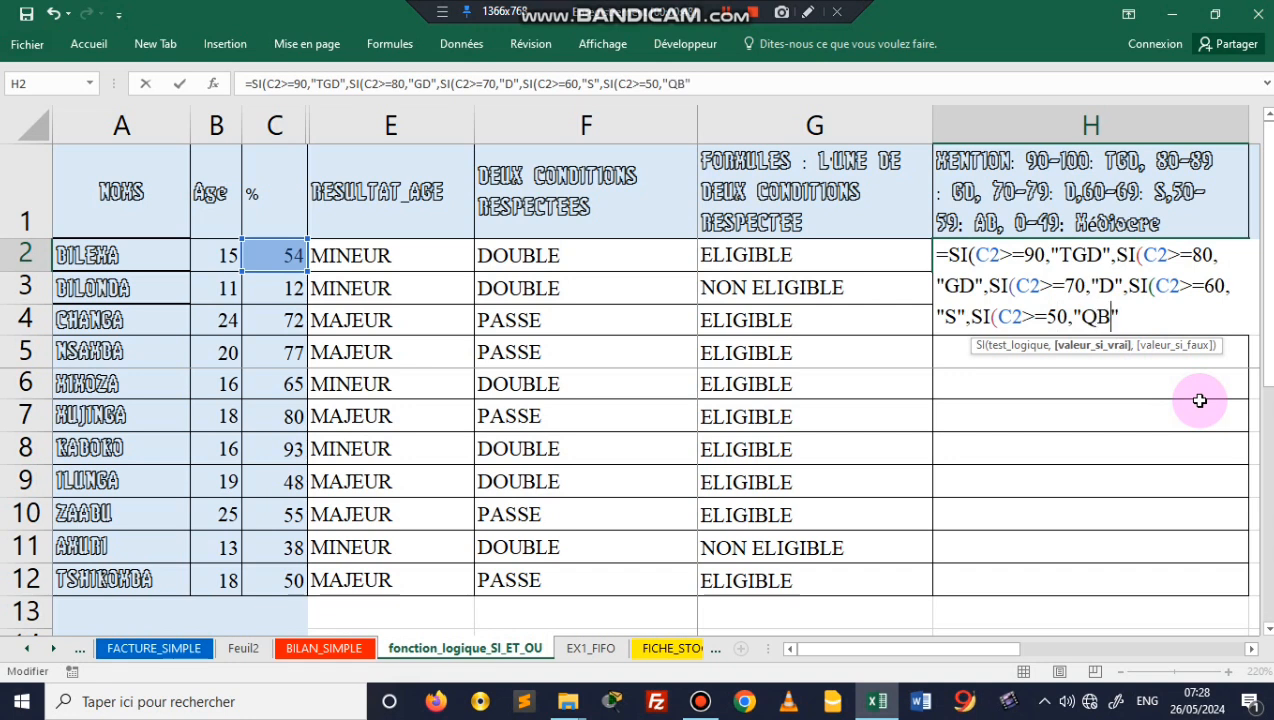
{"action": "key", "text": "BackSpace"}
{"action": "key", "text": "BackSpace"}
{"action": "type", "text": "AB"}
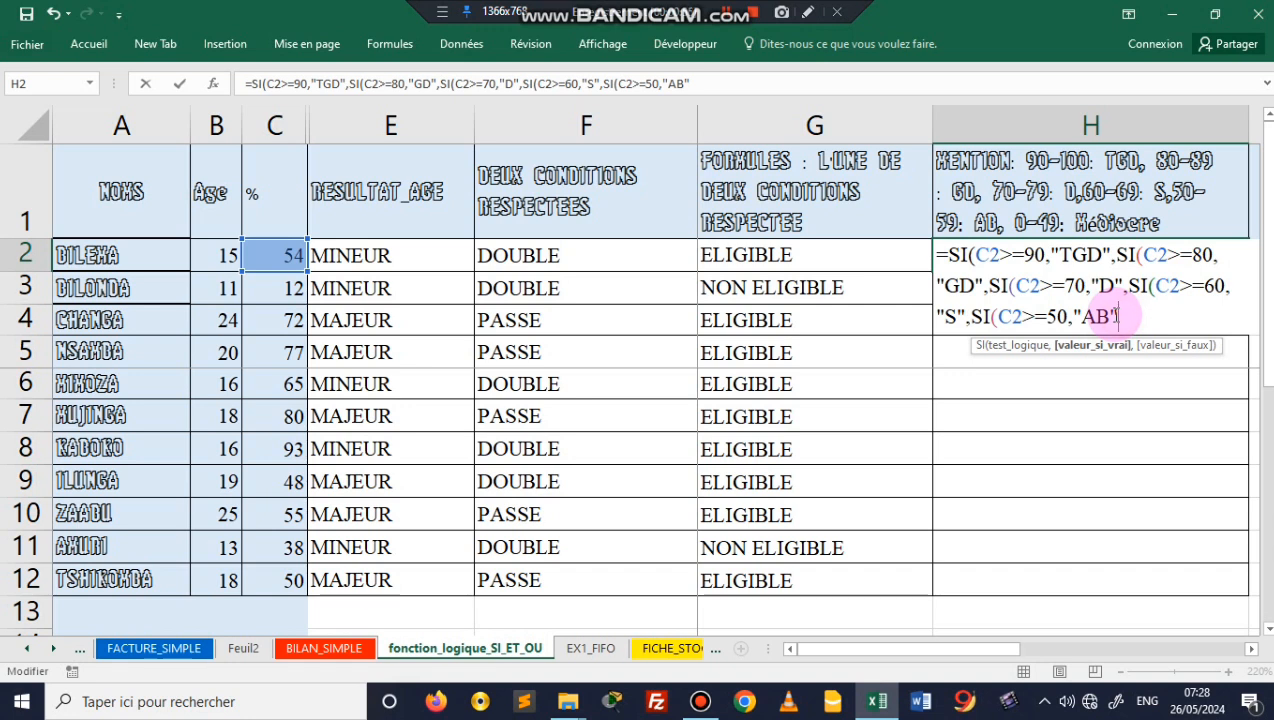
Add an argument separator and enter "Médiocre" with its accent as the fifth SI function's value if false.
{"action": "type", "text": "M"}
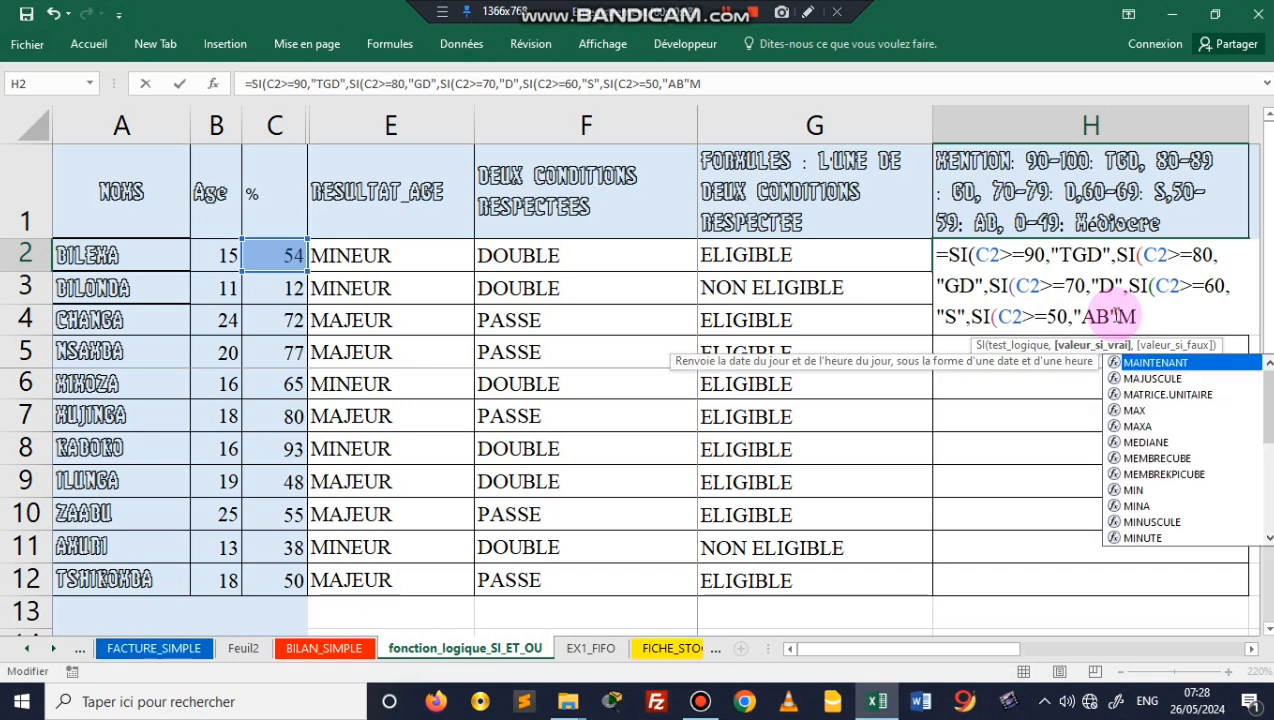
{"action": "key", "text": "BackSpace"}
{"action": "type", "text": ","}
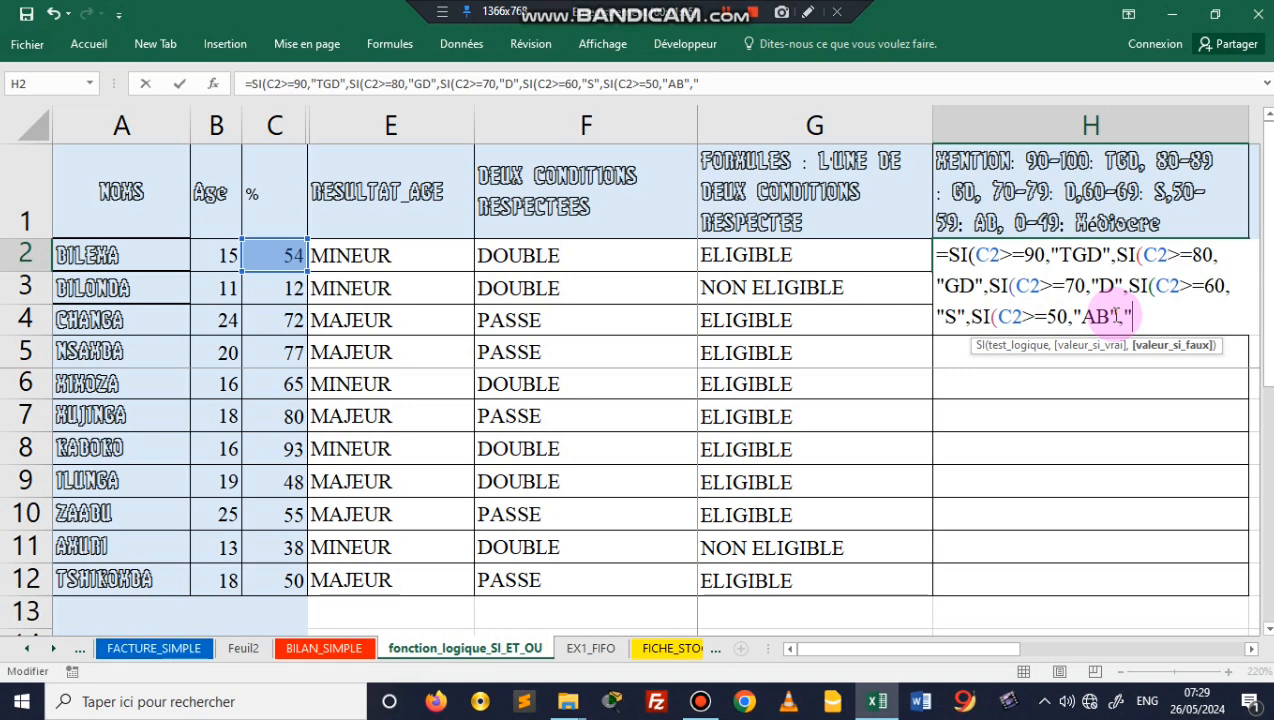
{"action": "type", "text": "\";2"}
{"action": "key", "text": "BackSpace"}
{"action": "key", "text": "BackSpace"}
{"action": "type", "text": "m"}
{"action": "key", "text": "BackSpace"}
{"action": "type", "text": "M2diocre"}
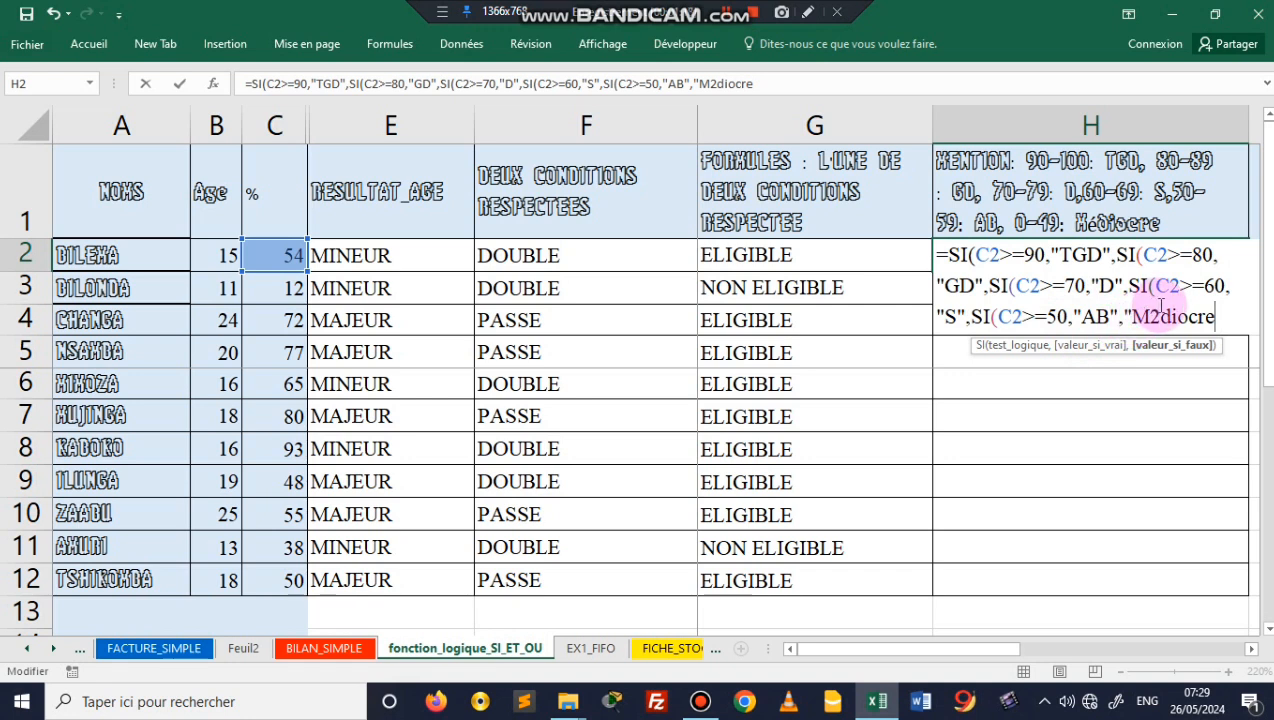
{"action": "left_click", "coordinate": [1174, 310]}
{"action": "key", "text": "BackSpace"}
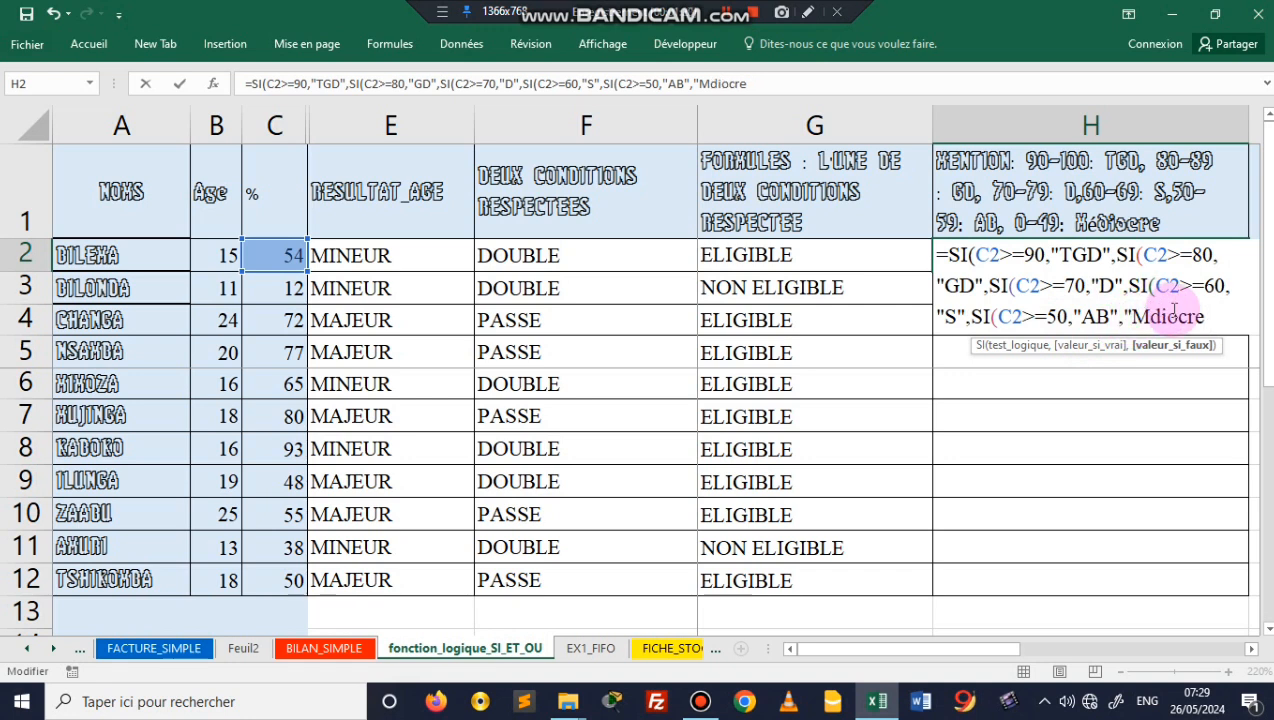
{"action": "type", "text": "2"}
{"action": "key", "text": "BackSpace"}
{"action": "type", "text": "2"}
{"action": "key", "text": "BackSpace"}
{"action": "key", "text": "alt+shift"}
{"action": "type", "text": "é"}
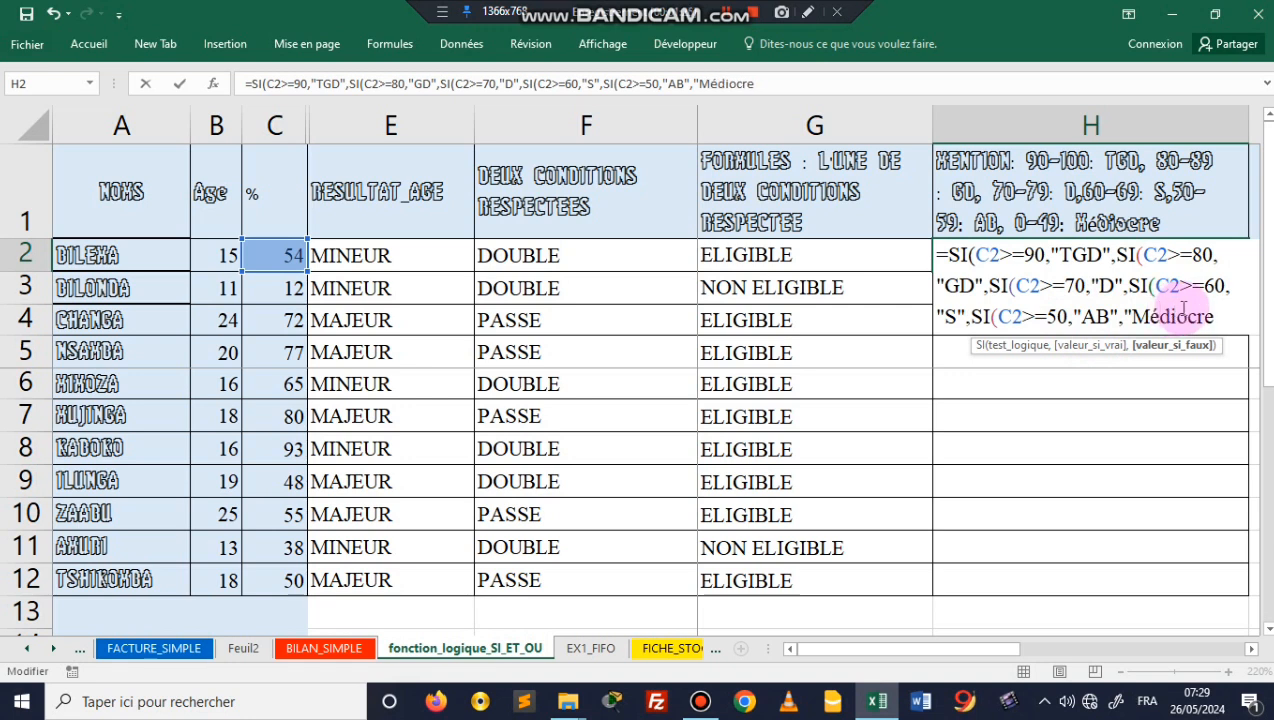
{"action": "left_click", "coordinate": [1213, 316]}
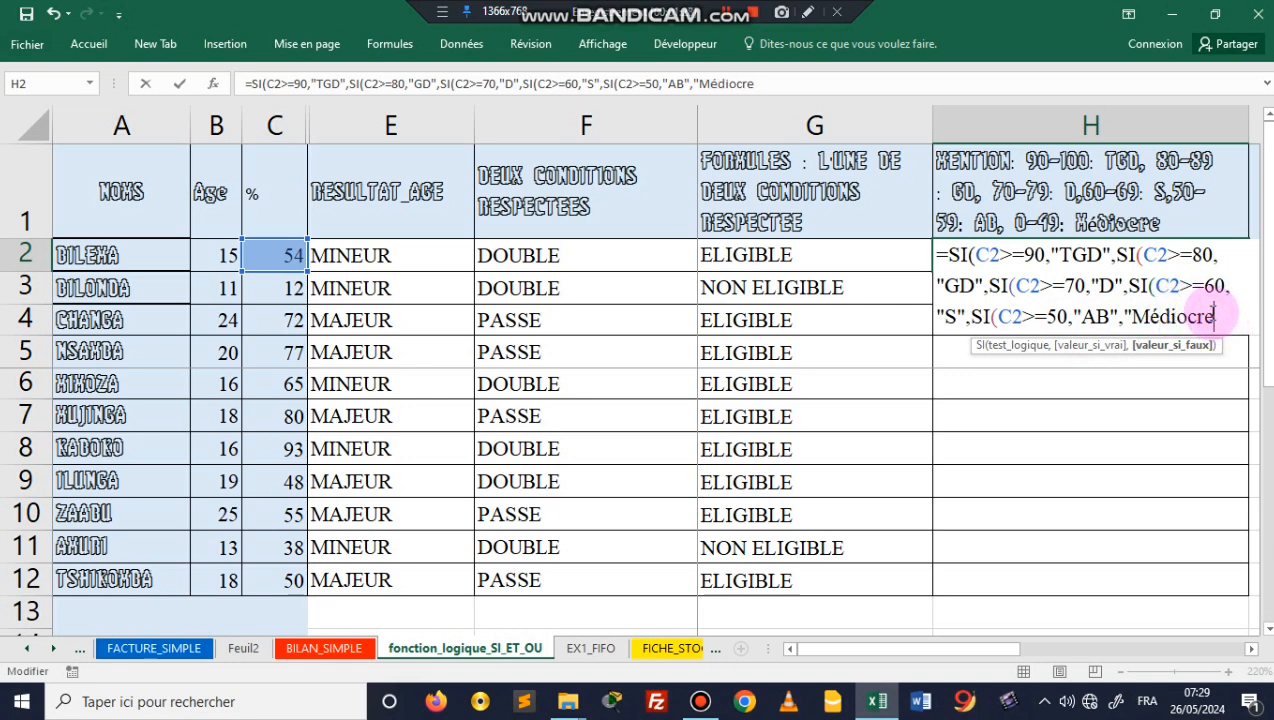
{"action": "type", "text": "\"°"}
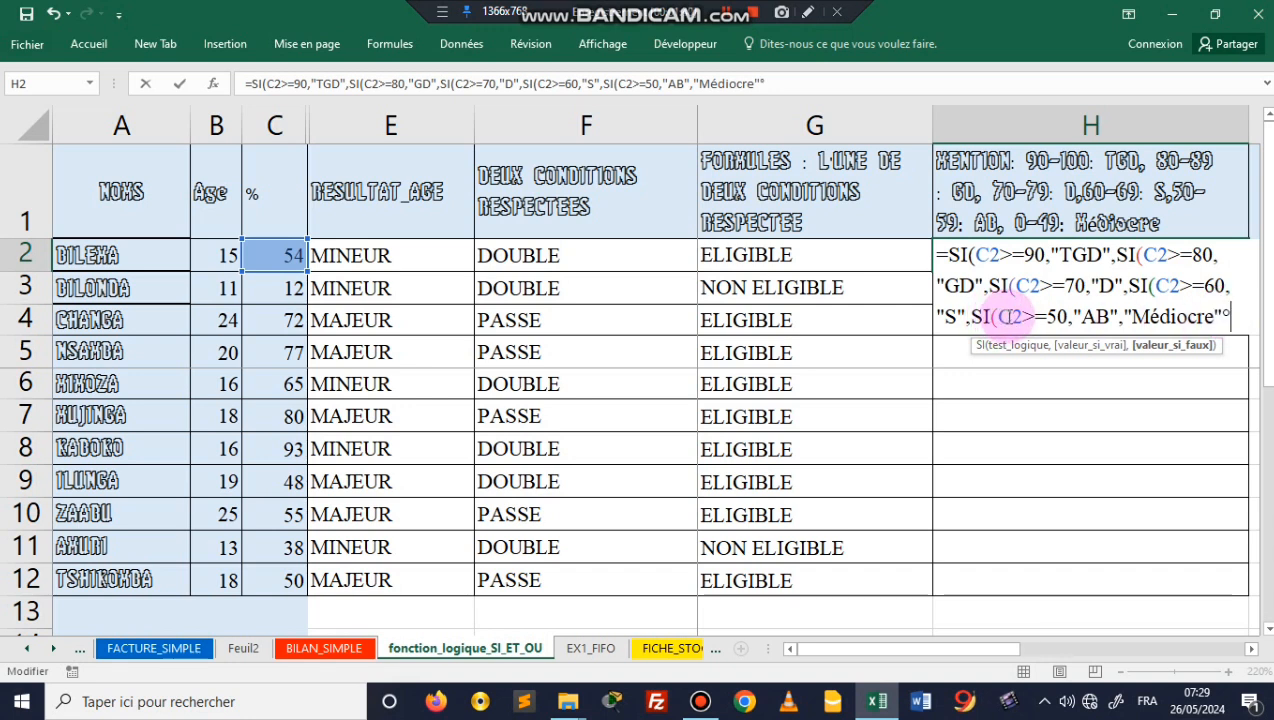
{"action": "key", "text": "BackSpace"}
Close all five nested SI functions in H2 and fill the formula down through H12.
{"action": "type", "text": ")"}
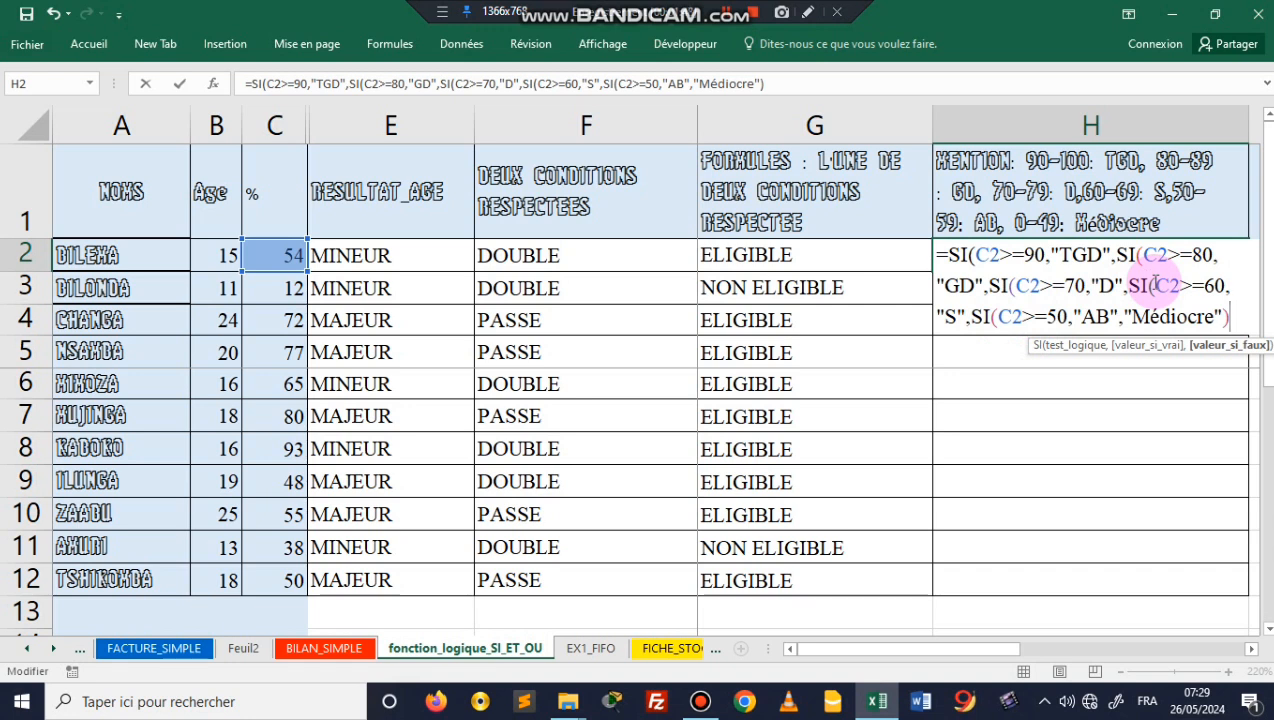
{"action": "type", "text": "°"}
{"action": "key", "text": "BackSpace"}
{"action": "type", "text": ")"}
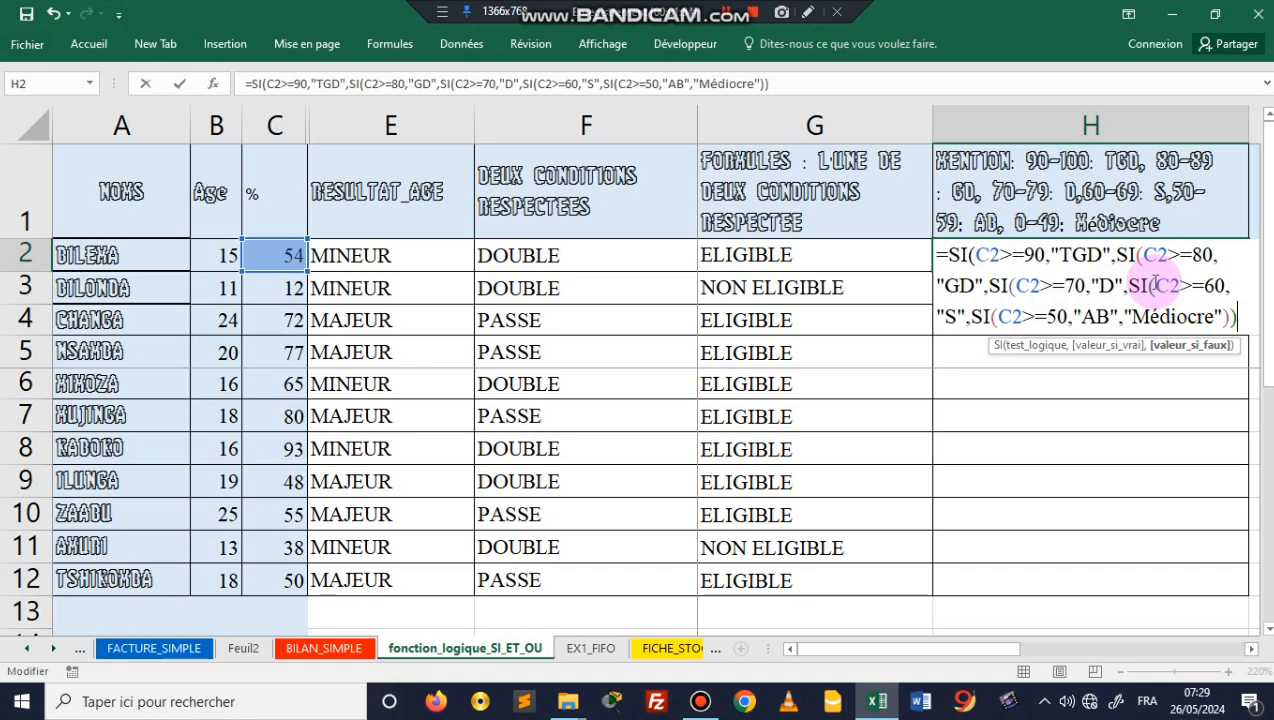
{"action": "type", "text": ")"}
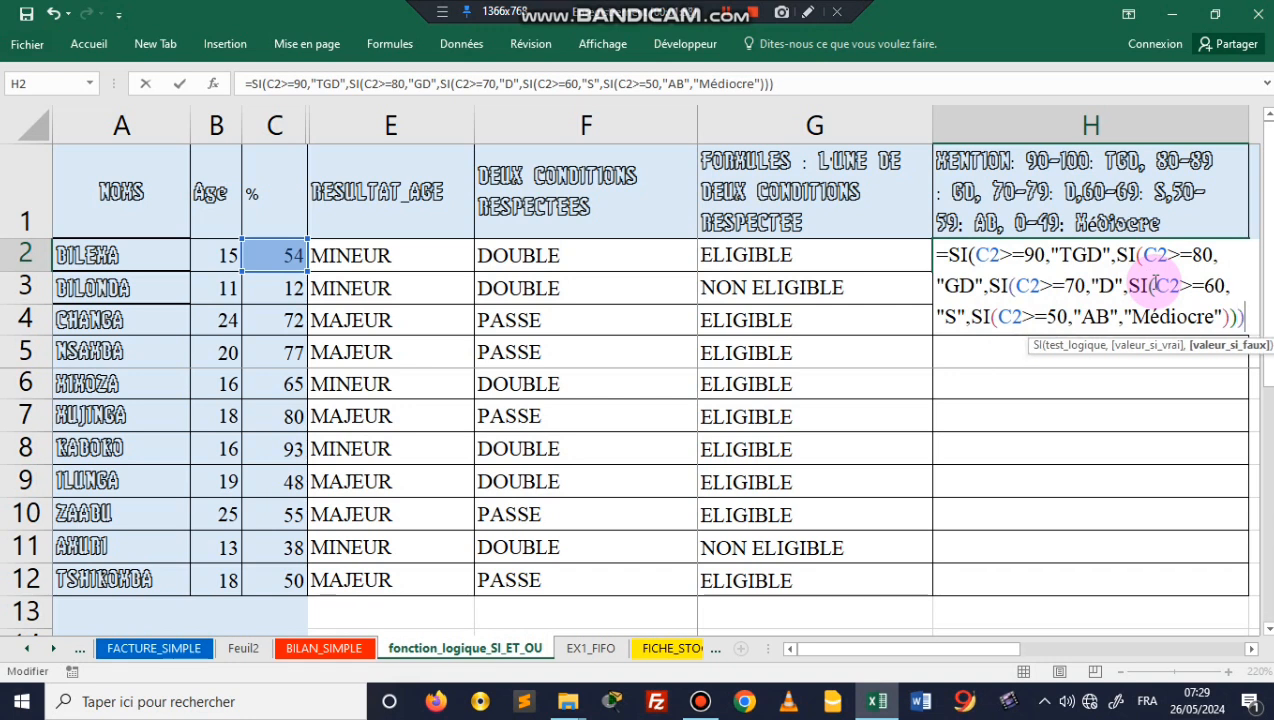
{"action": "type", "text": ")"}
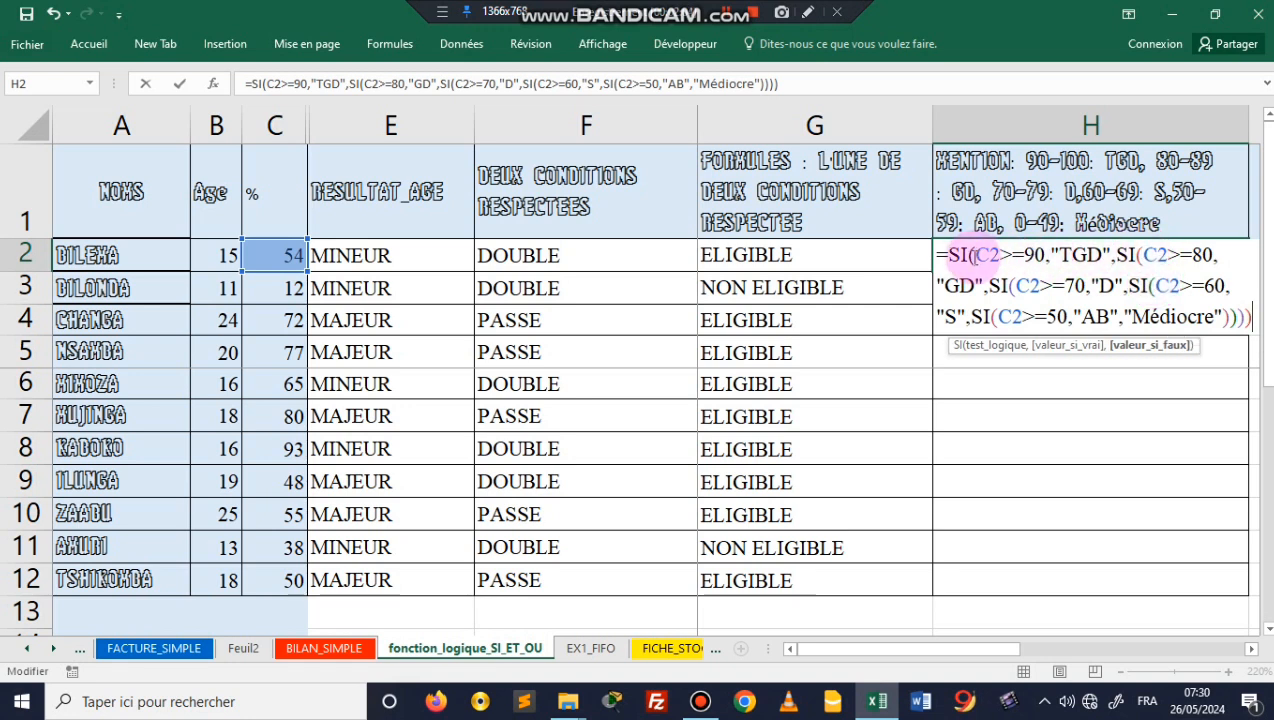
{"action": "type", "text": ")"}
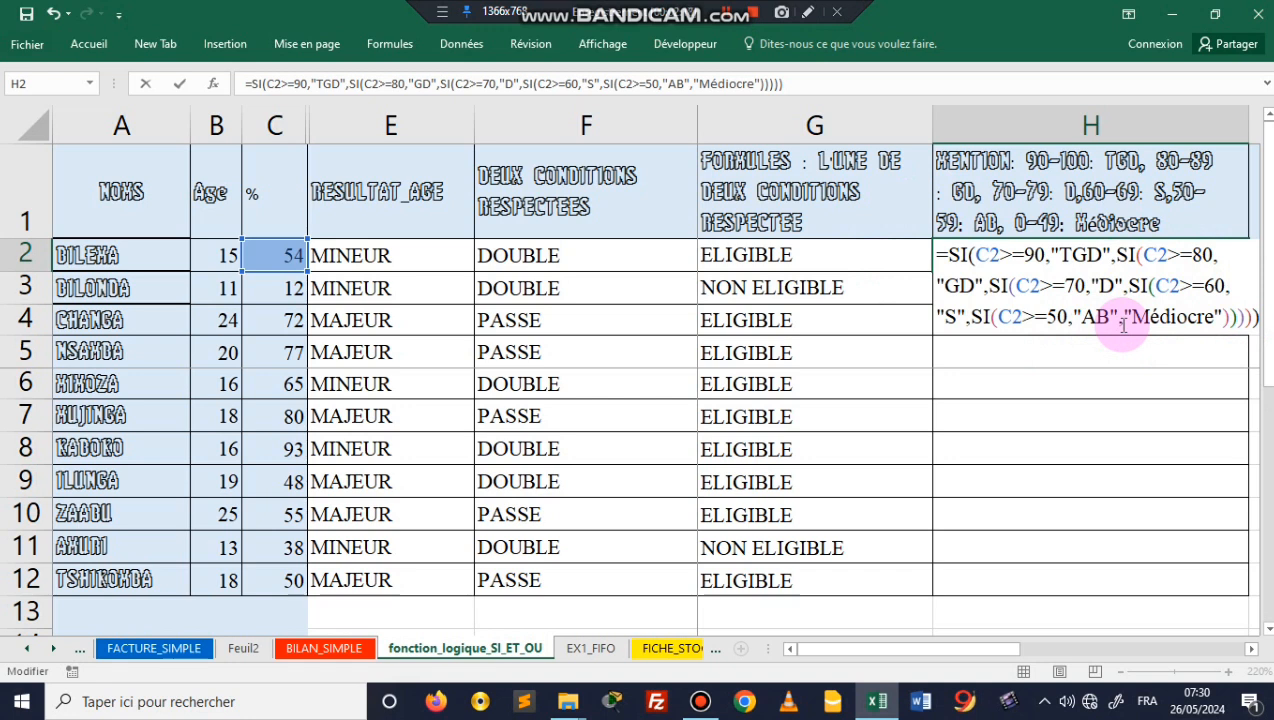
{"action": "key", "text": "Return"}
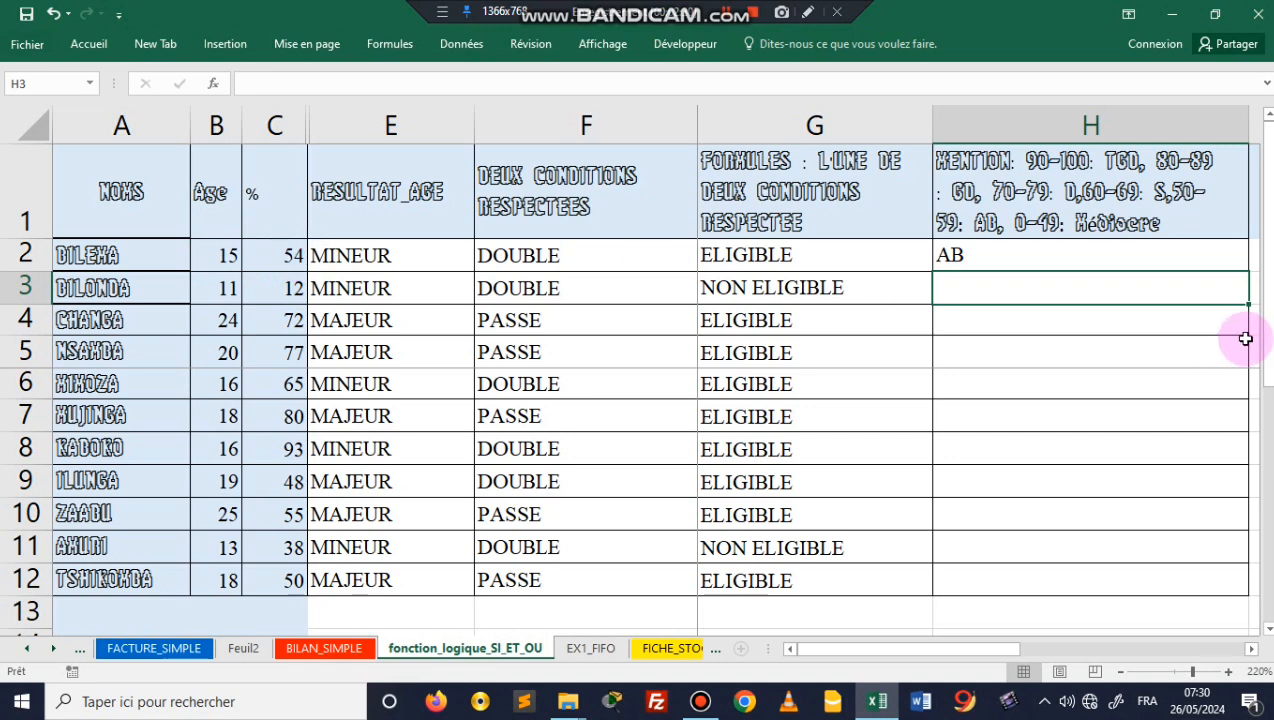
{"action": "left_click", "coordinate": [1170, 255]}
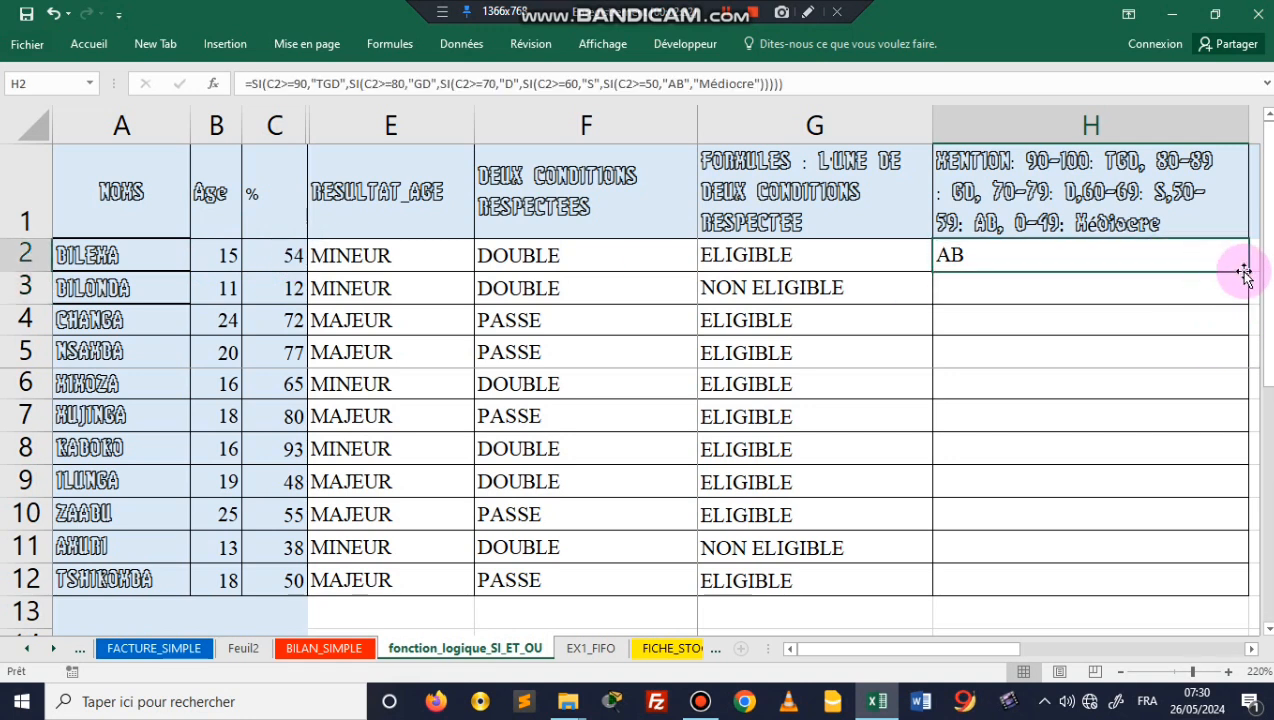
{"action": "double_click", "coordinate": [1249, 271]}
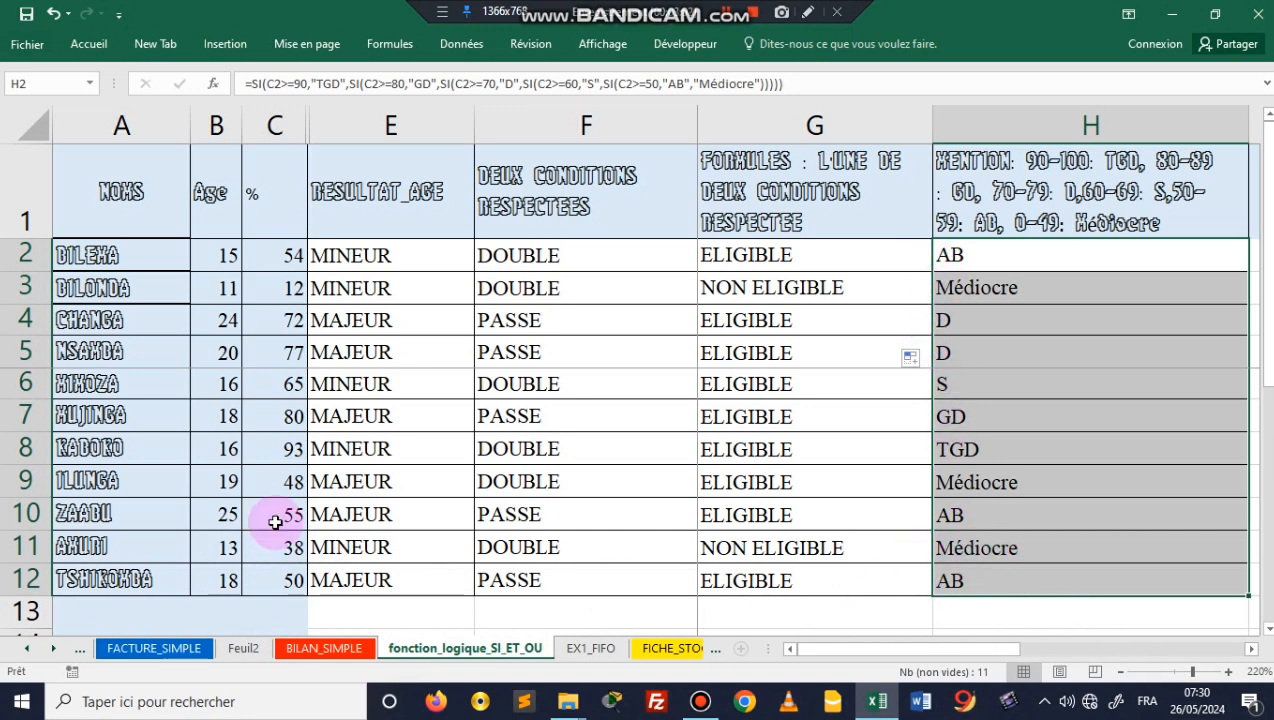
Set the percentage in C3 to 85.
{"action": "left_click", "coordinate": [284, 287]}
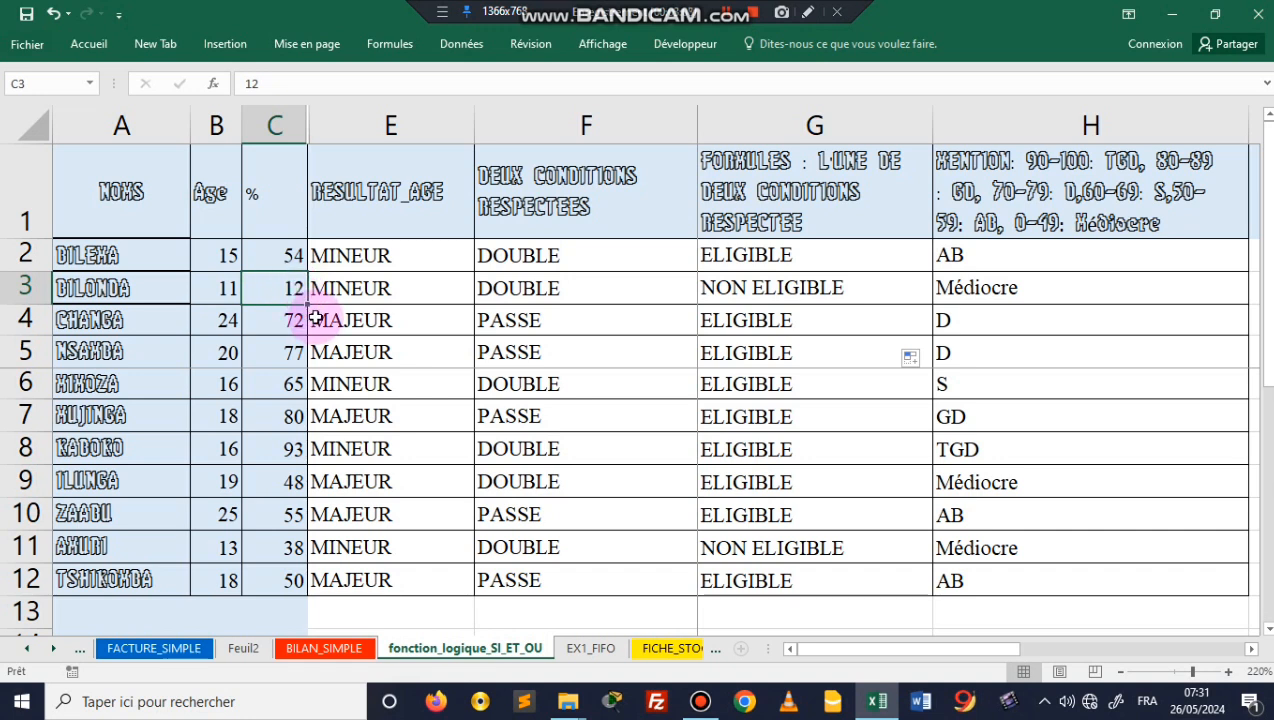
{"action": "type", "text": "_("}
{"action": "key", "text": "BackSpace"}
{"action": "key", "text": "BackSpace"}
{"action": "type", "text": "85"}
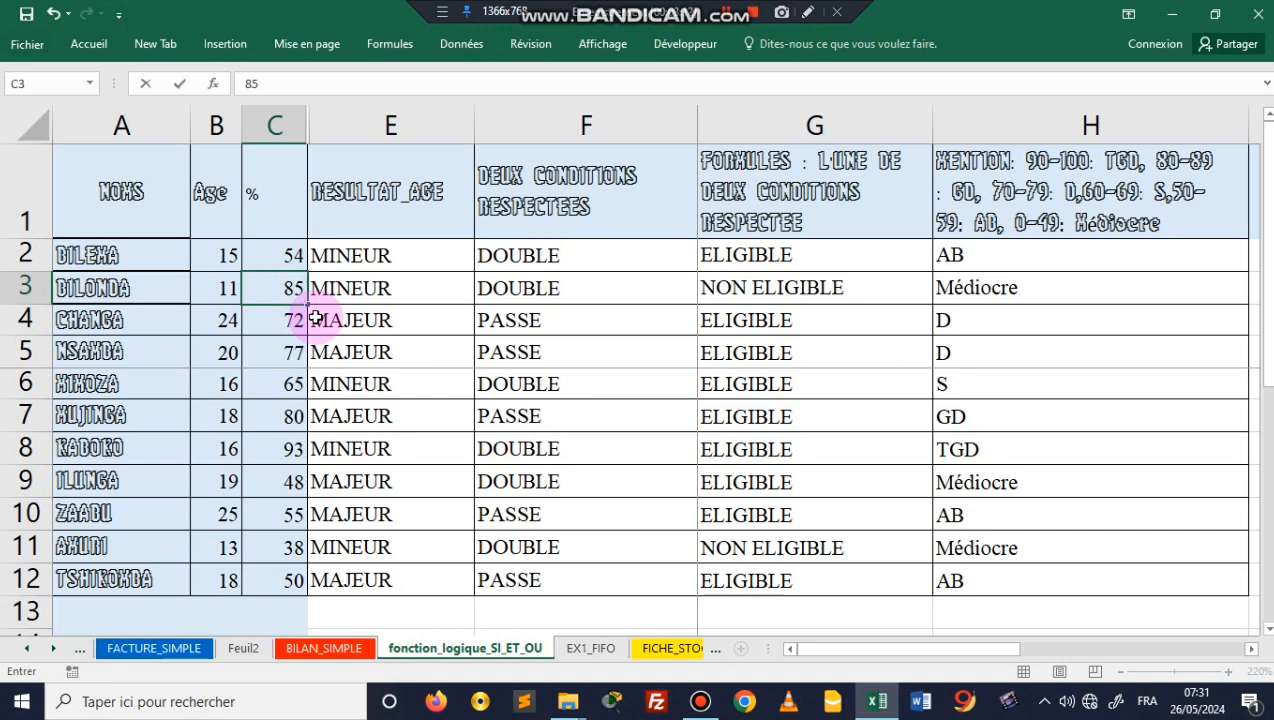
{"action": "key", "text": "Return"}
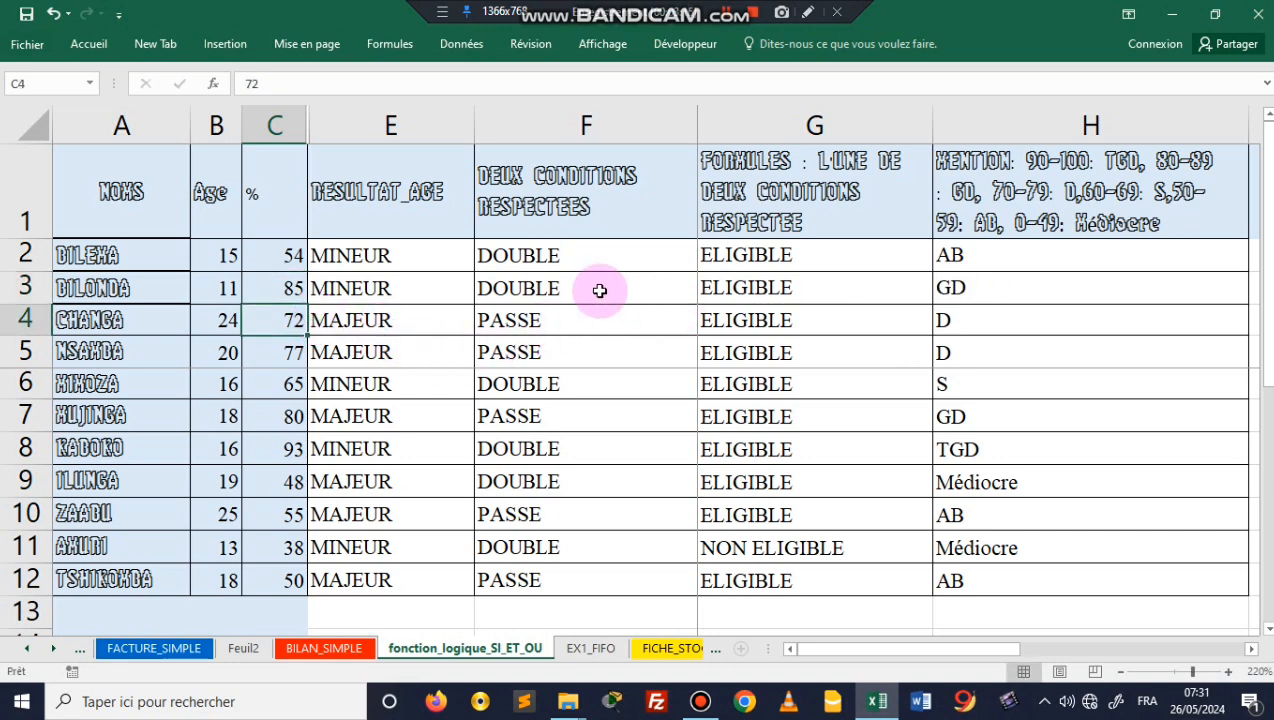
Set the age in B3 to 60.
{"action": "left_click", "coordinate": [228, 289]}
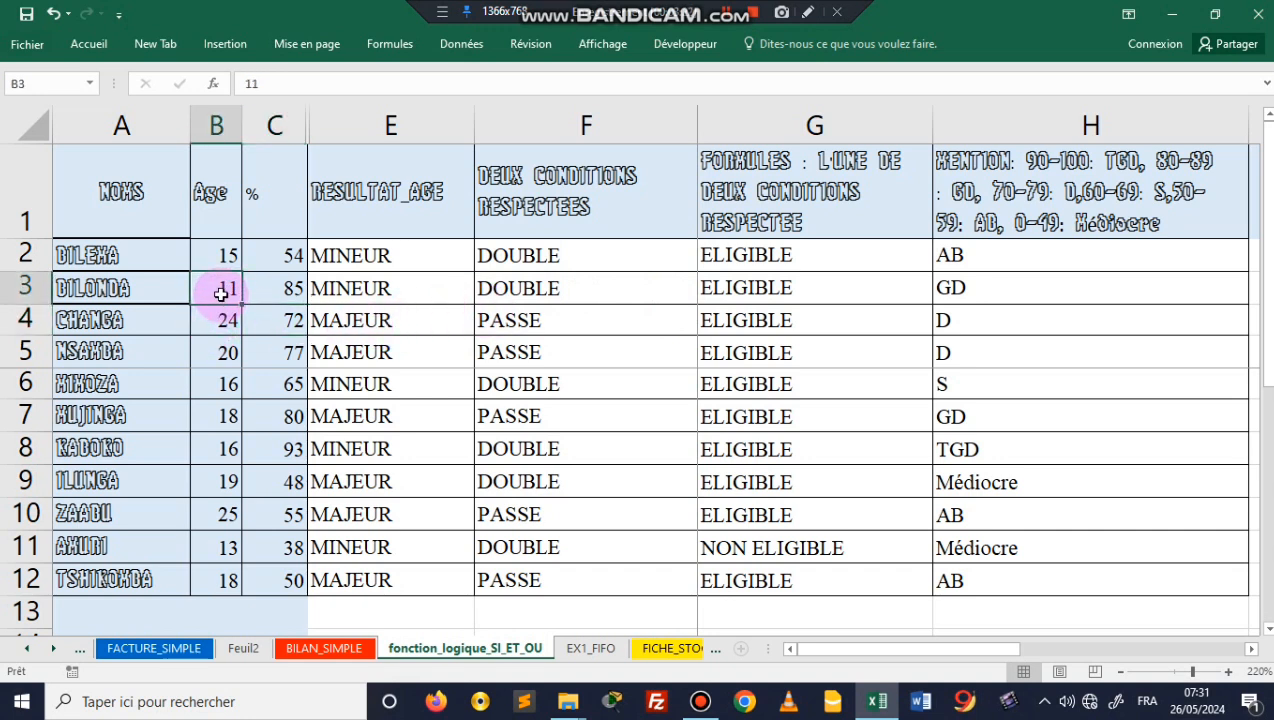
{"action": "type", "text": "60"}
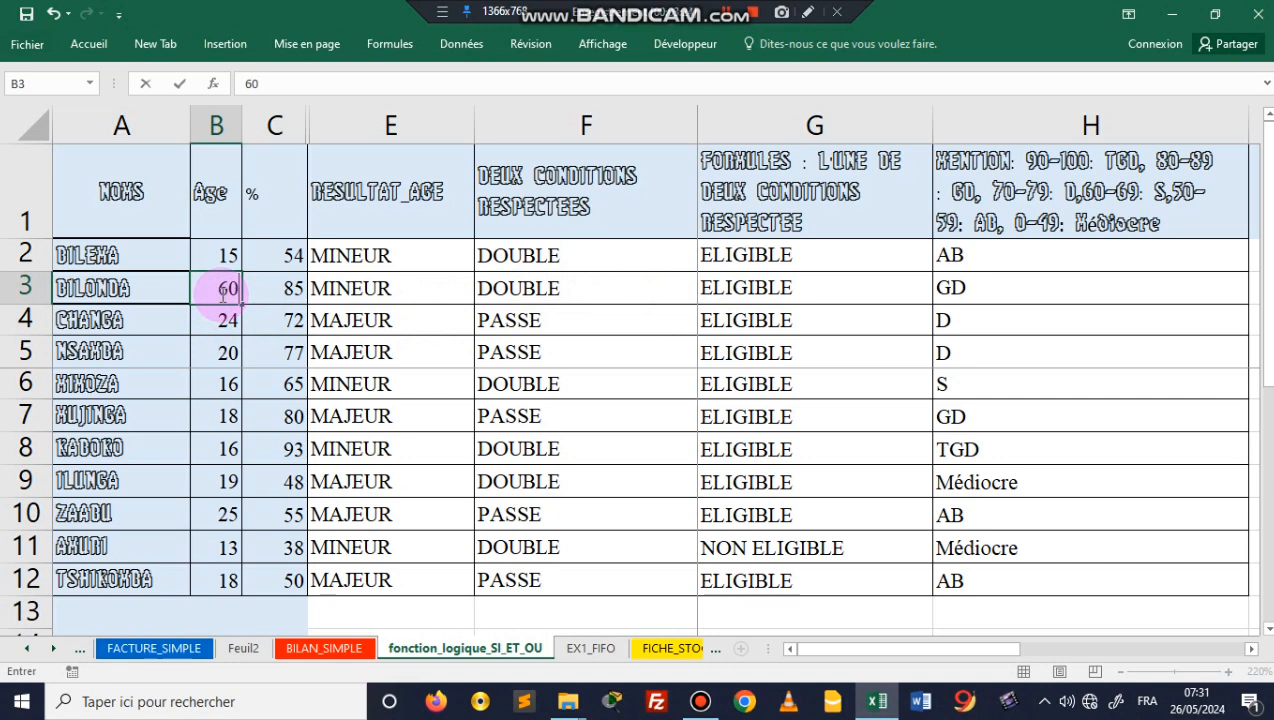
{"action": "key", "text": "Return"}
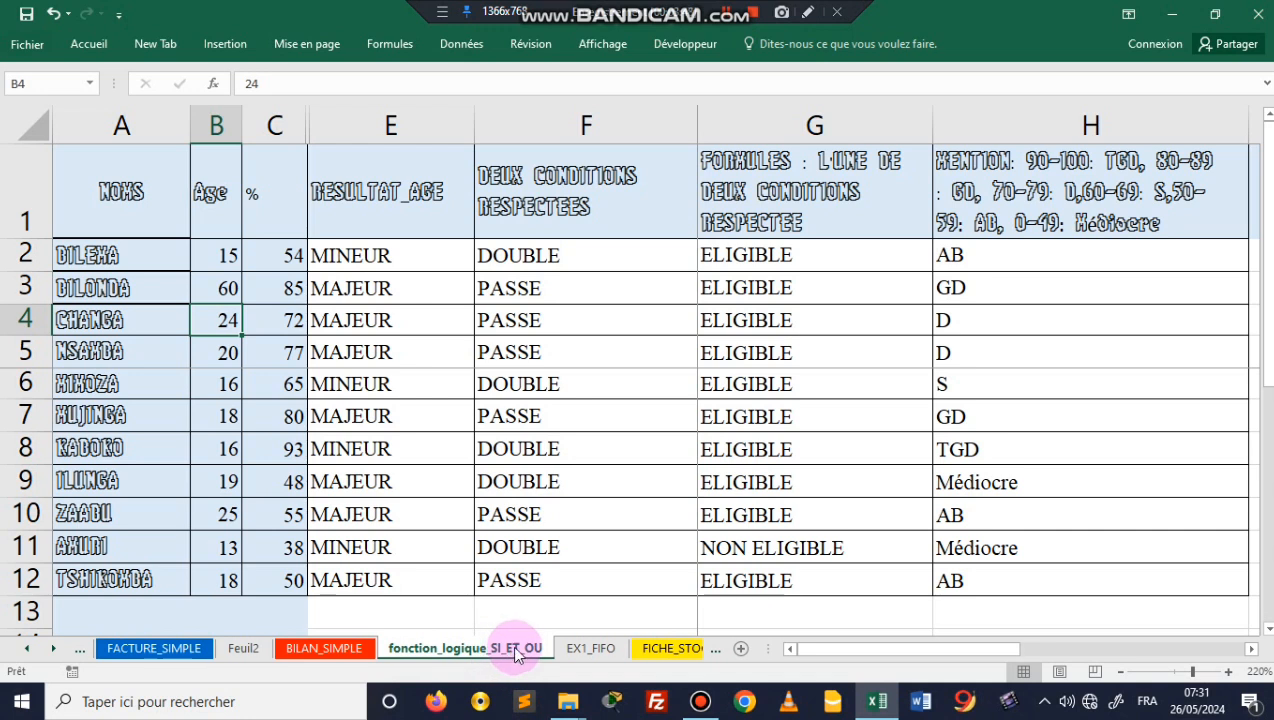
Append "_SI_IM" to the name of the fonction_logique_SI_ET_OU sheet.
{"action": "double_click", "coordinate": [541, 650]}
{"action": "left_click", "coordinate": [544, 651]}
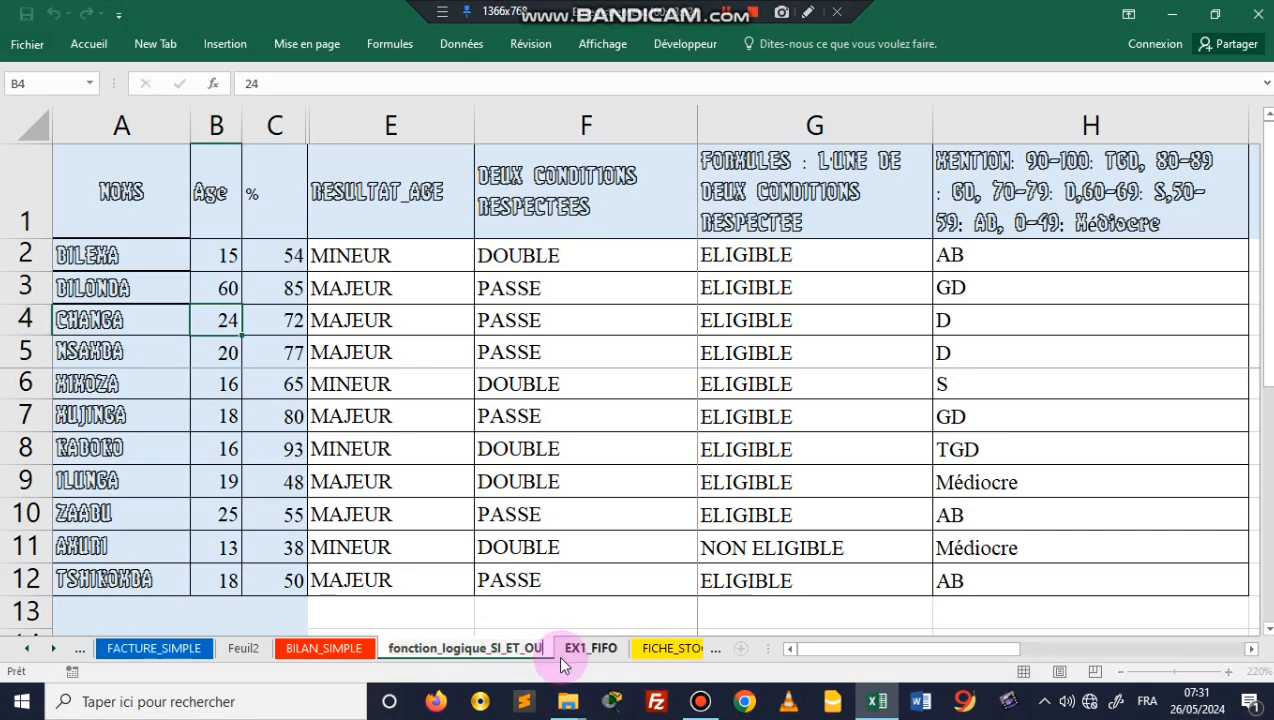
{"action": "type", "text": "_"}
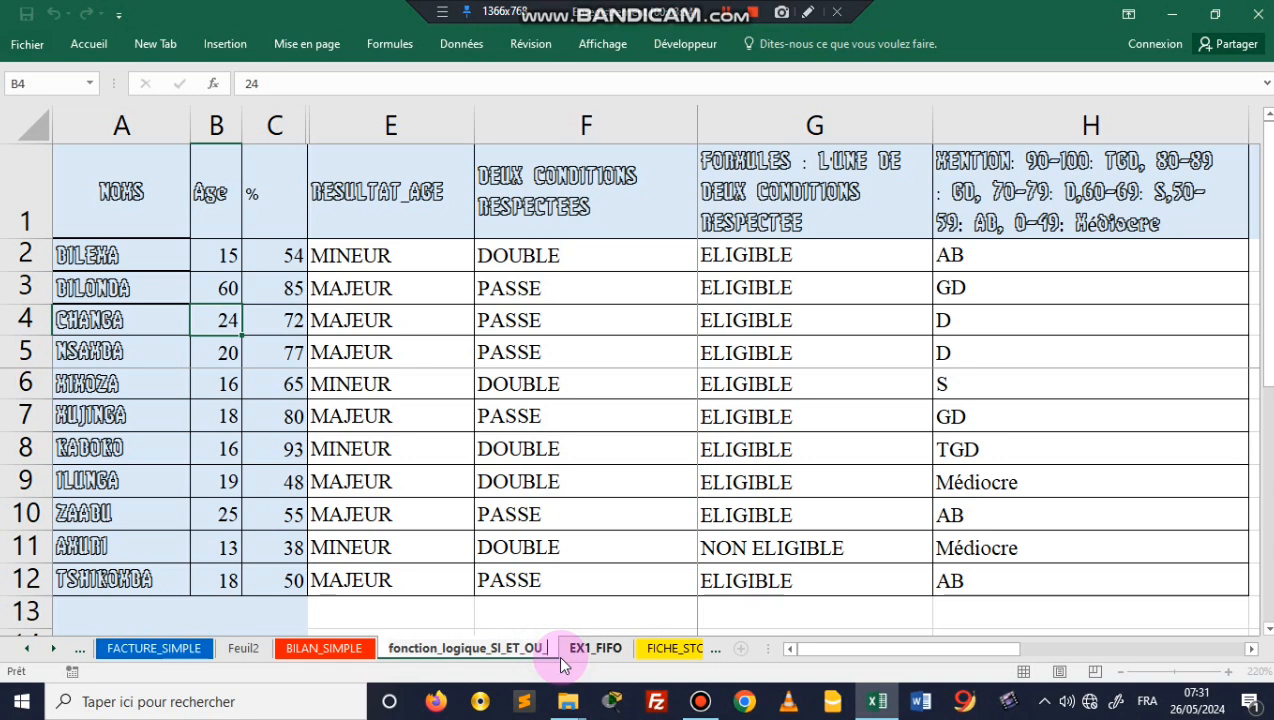
{"action": "type", "text": "SI"}
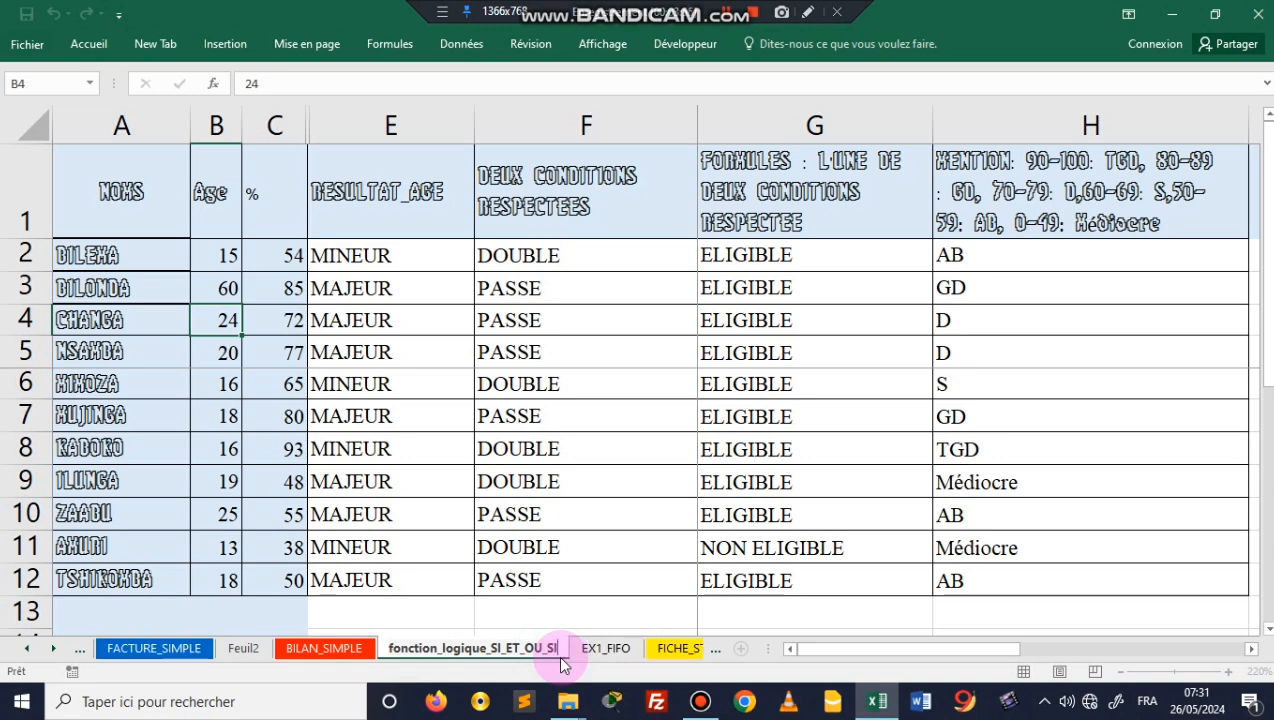
{"action": "type", "text": "_IM"}
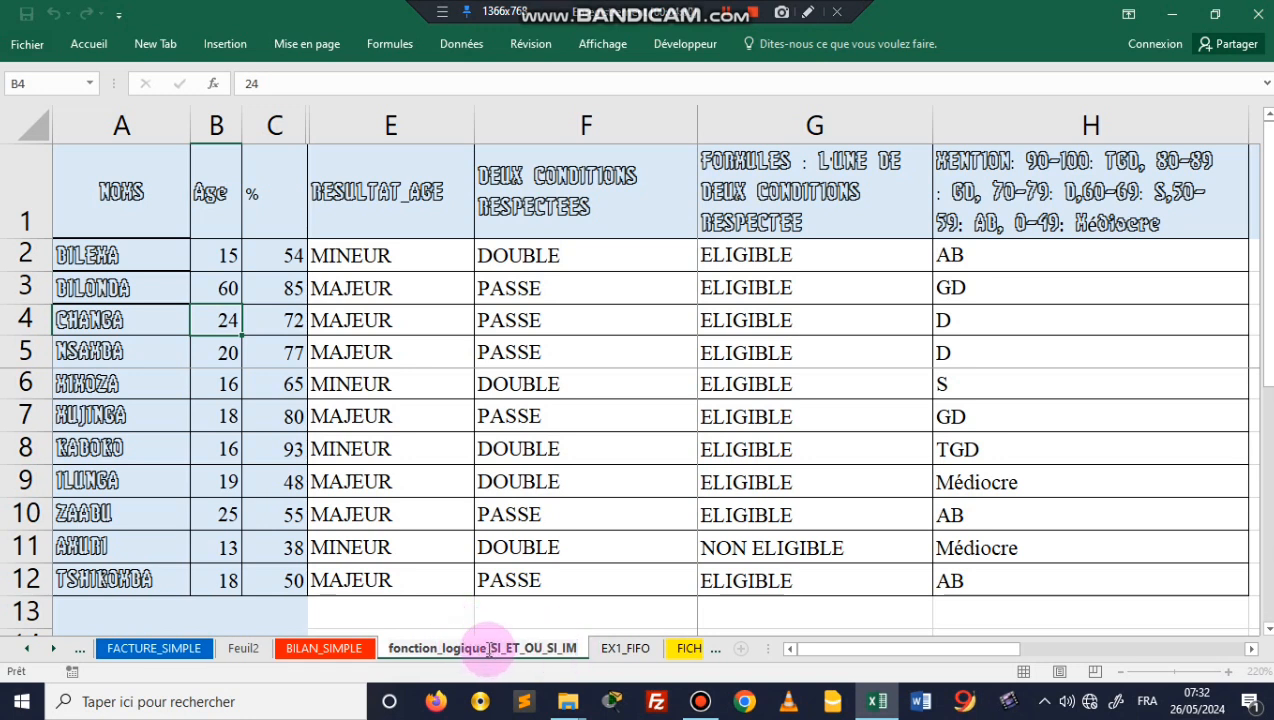
Shorten the "fonction_logique" prefix of the sheet name to "f", giving f_SI_ET_OU_SI_IM.
{"action": "key", "text": "BackSpace"}
{"action": "key", "text": "BackSpace"}
{"action": "key", "text": "BackSpace"}
{"action": "key", "text": "BackSpace"}
{"action": "key", "text": "BackSpace"}
{"action": "key", "text": "BackSpace"}
{"action": "key", "text": "BackSpace"}
{"action": "key", "text": "BackSpace"}
{"action": "key", "text": "BackSpace"}
{"action": "key", "text": "BackSpace"}
{"action": "key", "text": "BackSpace"}
{"action": "key", "text": "BackSpace"}
{"action": "key", "text": "BackSpace"}
{"action": "key", "text": "BackSpace"}
{"action": "key", "text": "BackSpace"}
{"action": "key", "text": "BackSpace"}
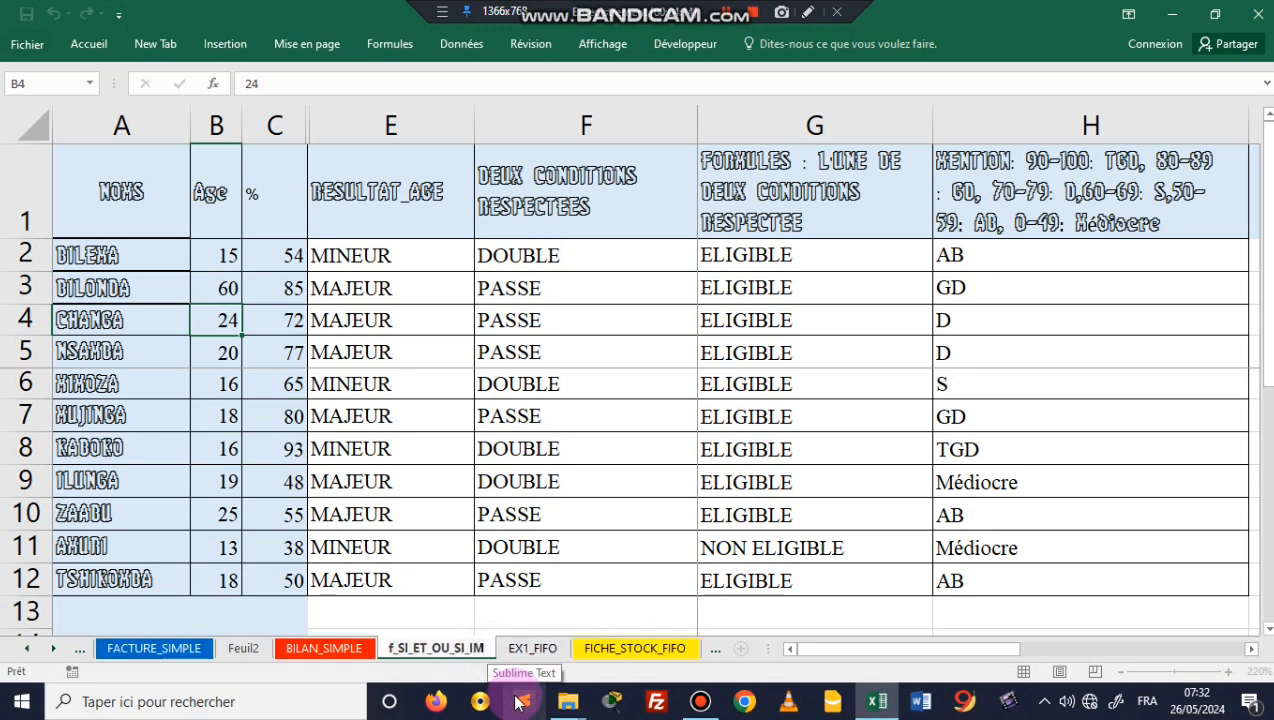
Remove the "f_" prefix and complete the ending of the sheet name, giving SI_ET_OU_SI_IMBRIQUE.
{"action": "key", "text": "BackSpace"}
{"action": "key", "text": "Delete"}
{"action": "left_click", "coordinate": [481, 645]}
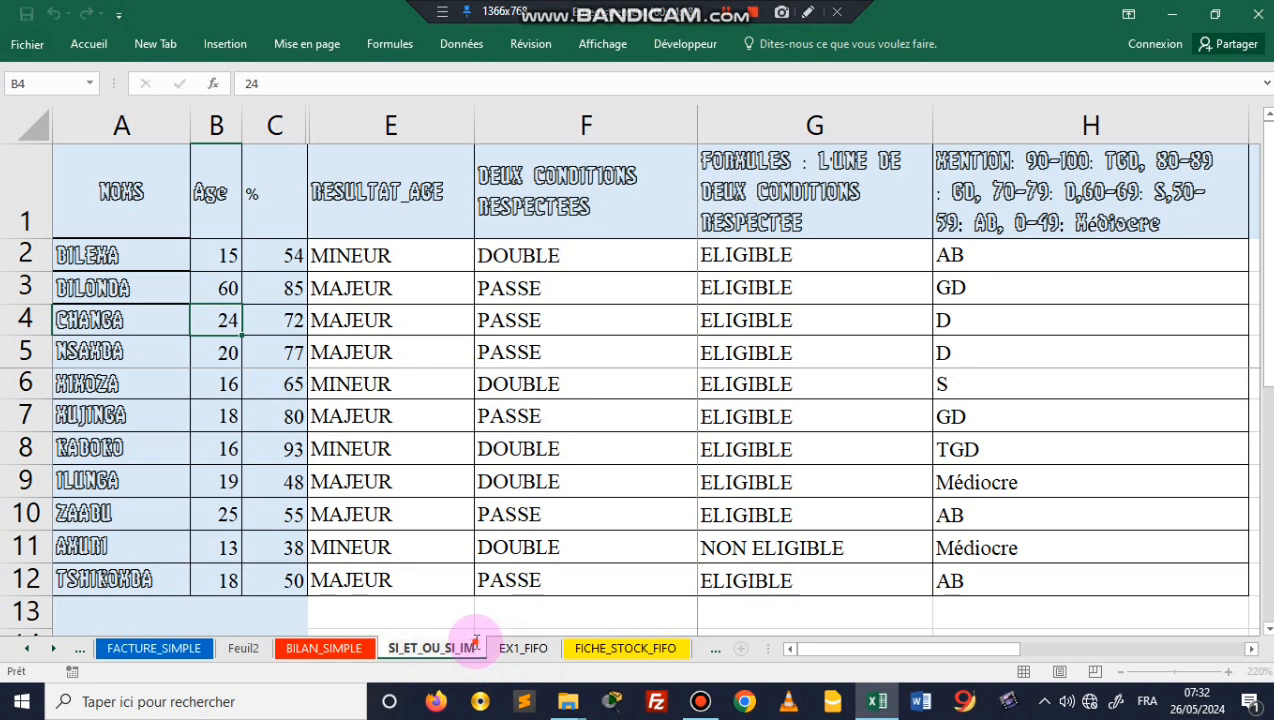
{"action": "type", "text": "BR"}
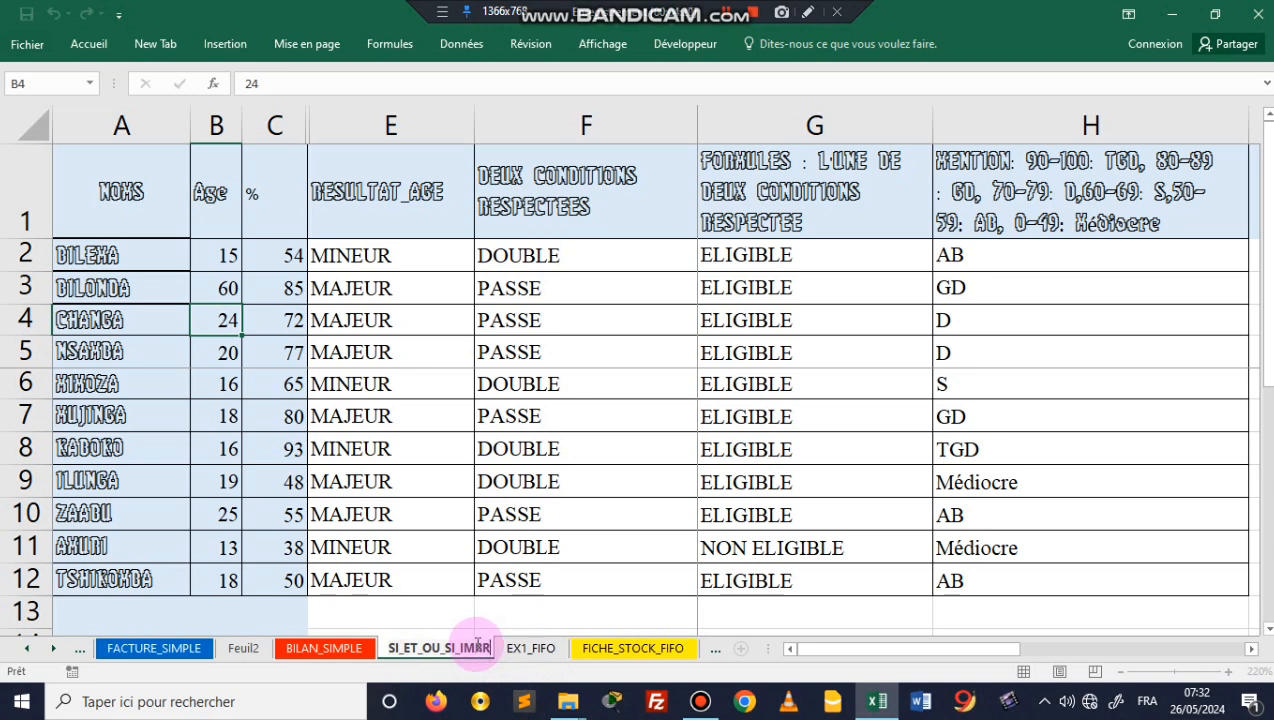
{"action": "type", "text": "IQUE"}
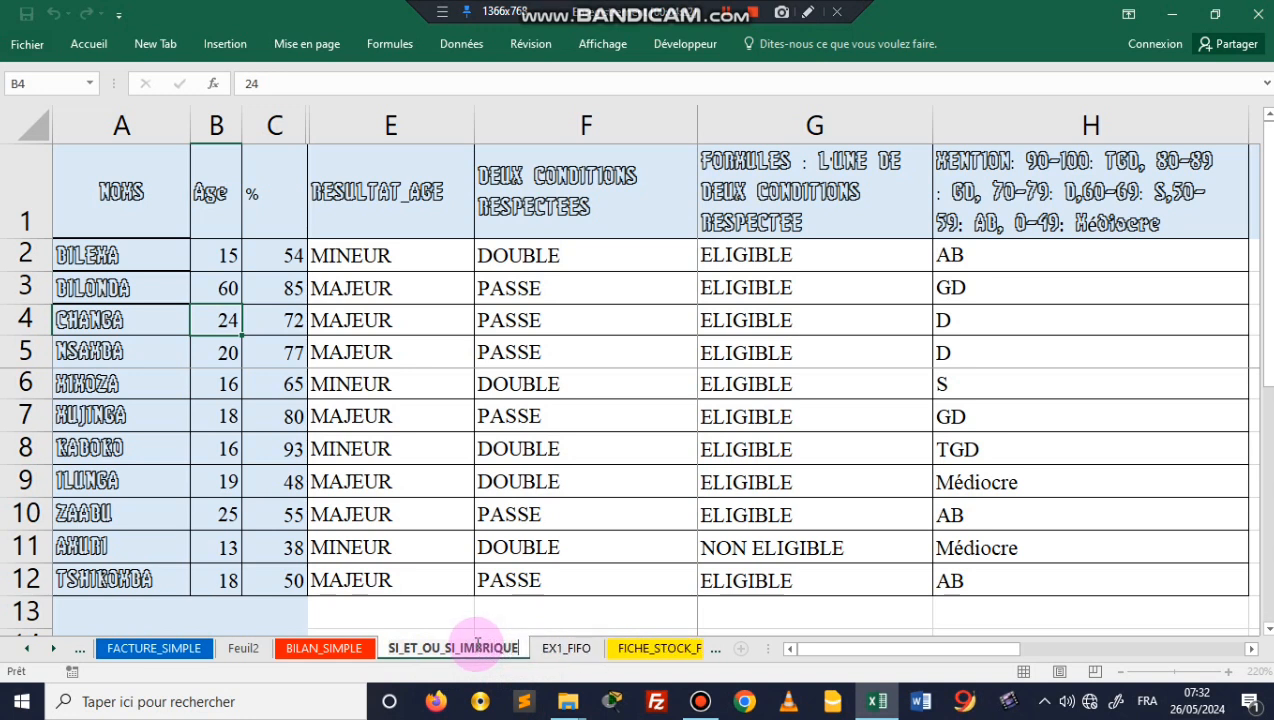
{"action": "key", "text": "Return"}
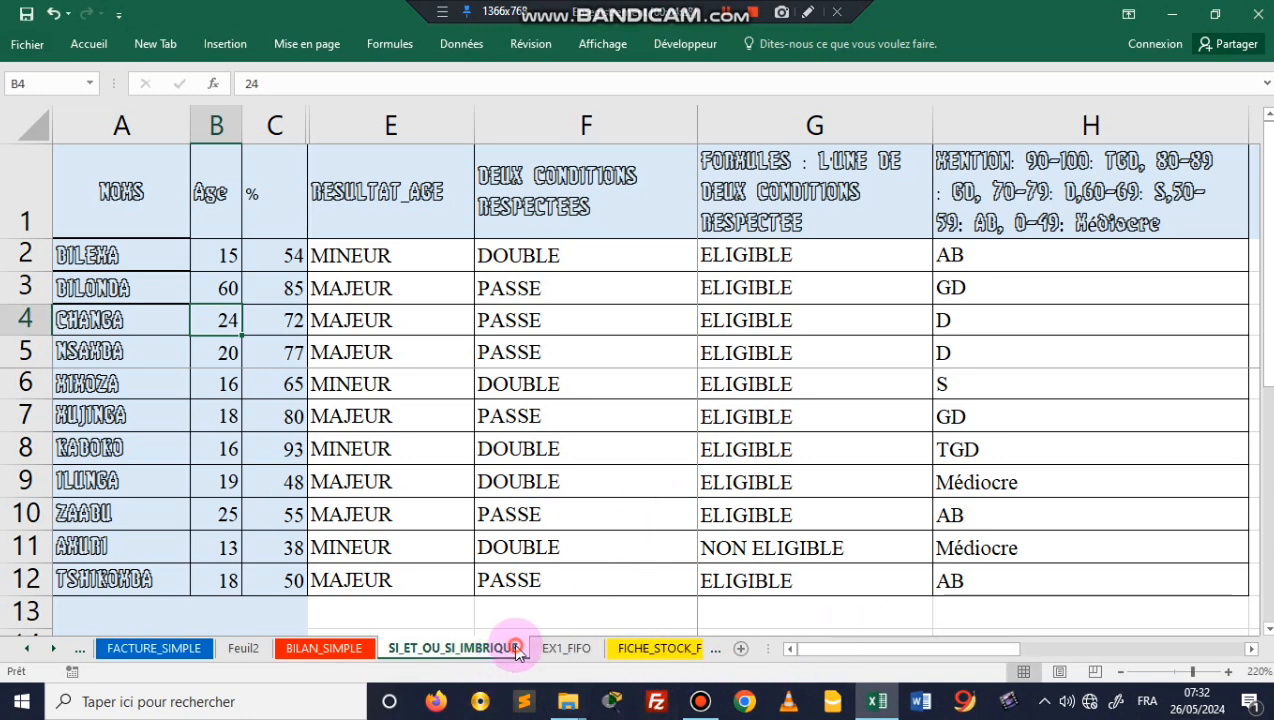
Add a final "E" to the name of the logical-functions sheet, giving SI_ET_OU_SI_IMBRIQUEE.
{"action": "double_click", "coordinate": [513, 645]}
{"action": "left_click", "coordinate": [520, 649]}
{"action": "double_click", "coordinate": [519, 650]}
{"action": "left_click", "coordinate": [519, 648]}
{"action": "double_click", "coordinate": [519, 646]}
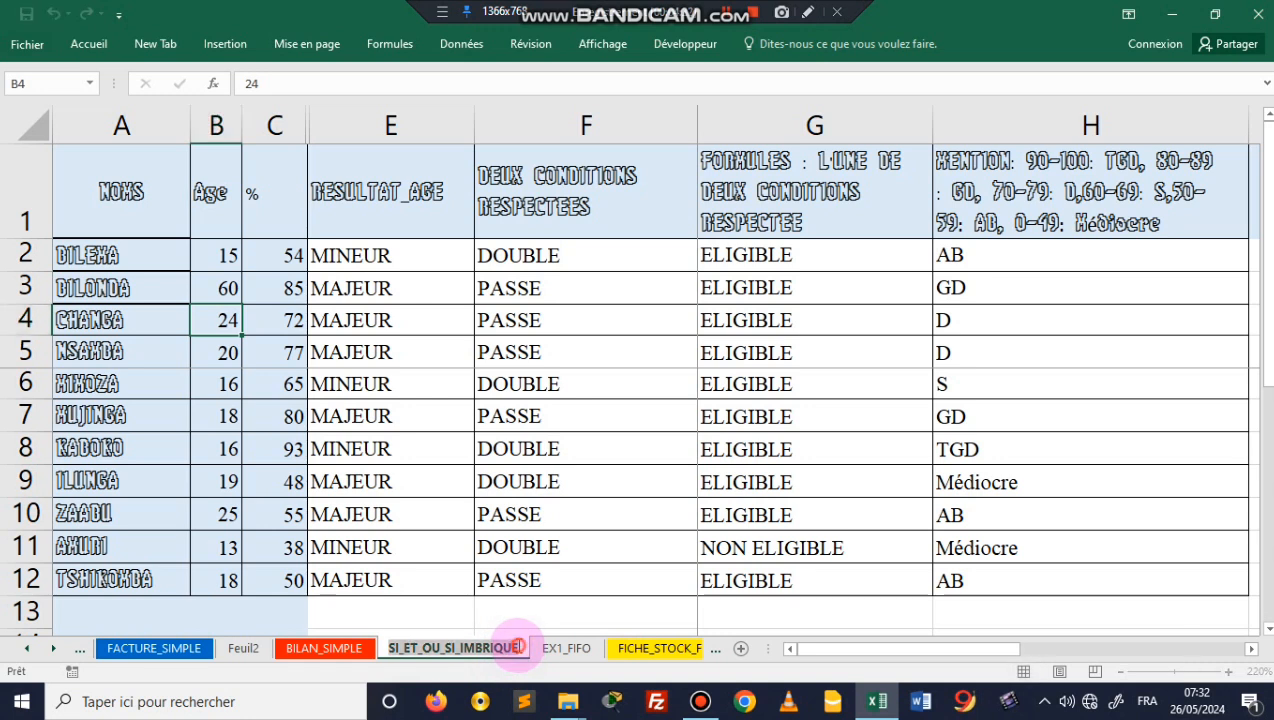
{"action": "left_click", "coordinate": [518, 645]}
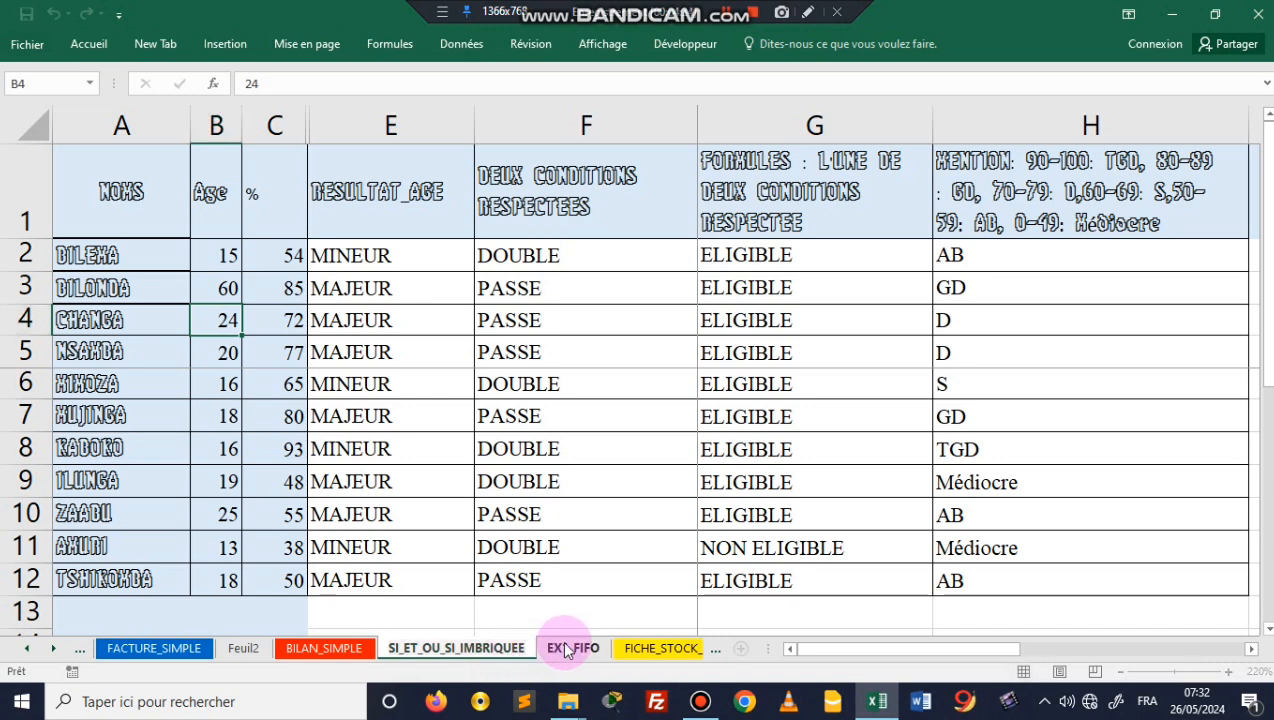
{"action": "key", "text": "Return"}
{"action": "left_click", "coordinate": [945, 552]}
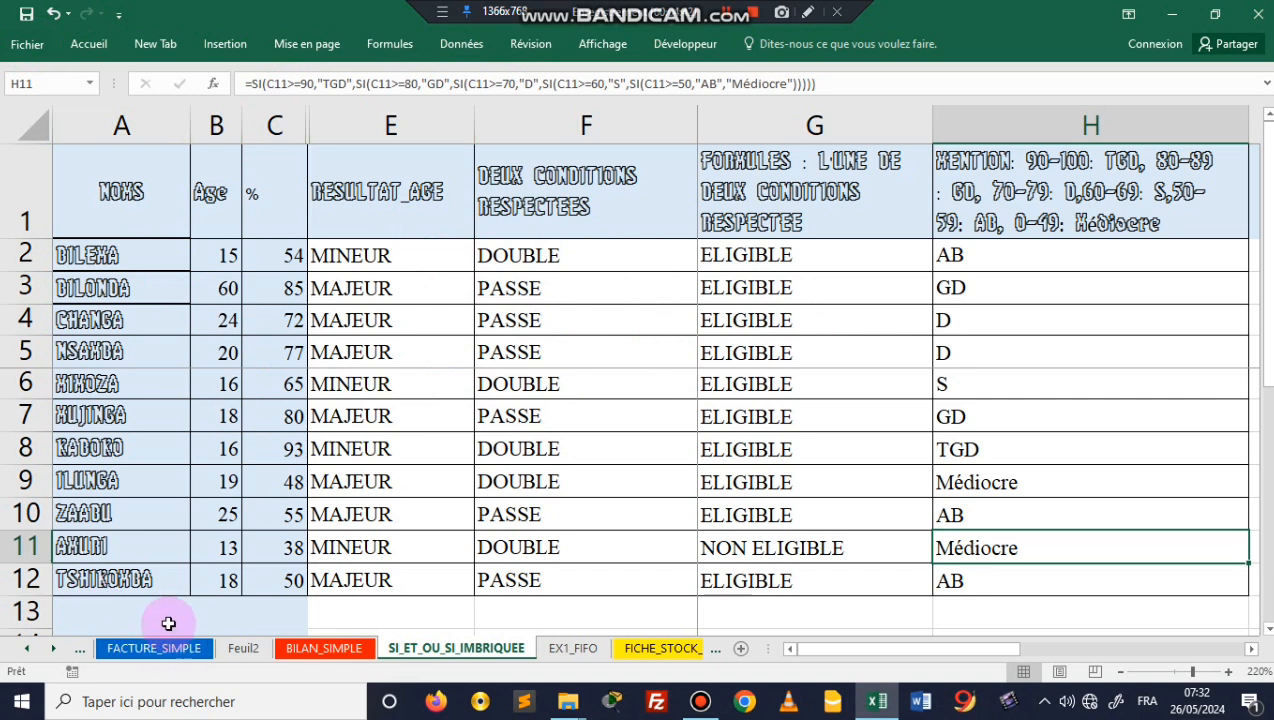
Examine the BILAN_SIMPLE, FACTURE_SIMPLE, EX1_FIFO, FICHE_STOCK_FIFO, FICHE_STOCK_CUMP, TABLEAU_AMORTISSEMENT and EX2_SIP_CUMP sheets in turn.
{"action": "left_click", "coordinate": [330, 649]}
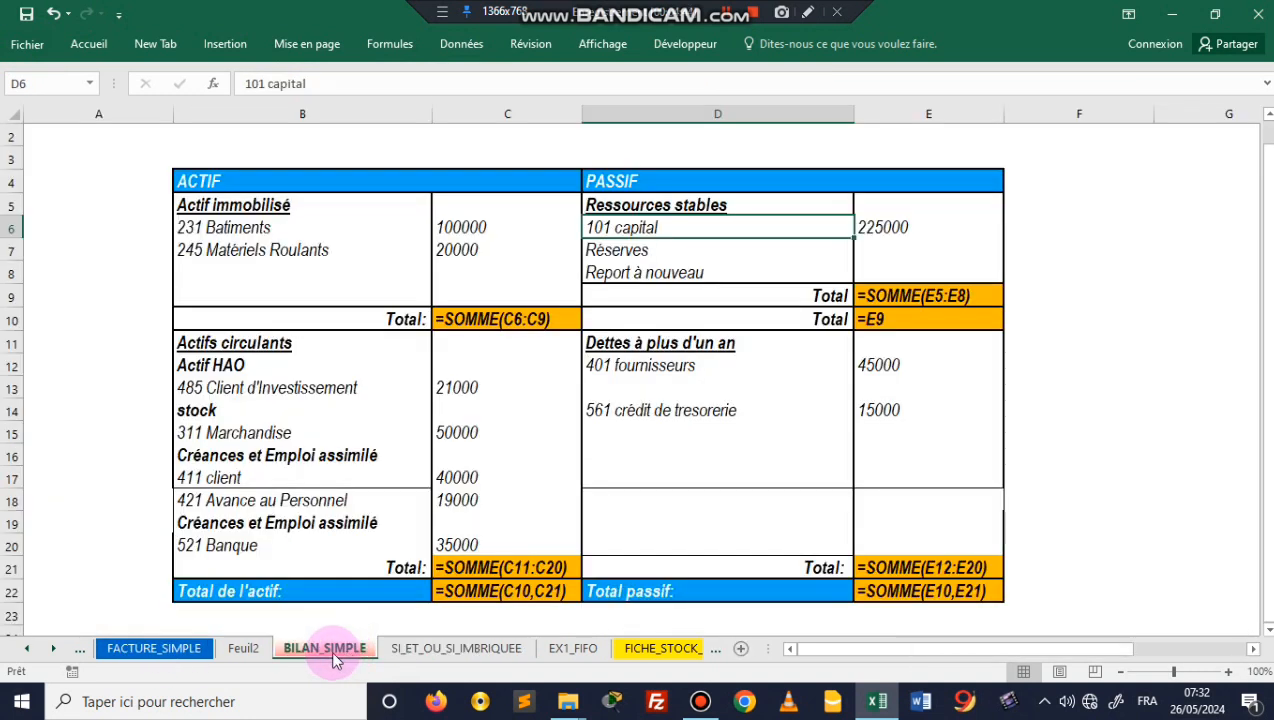
{"action": "left_click", "coordinate": [186, 652]}
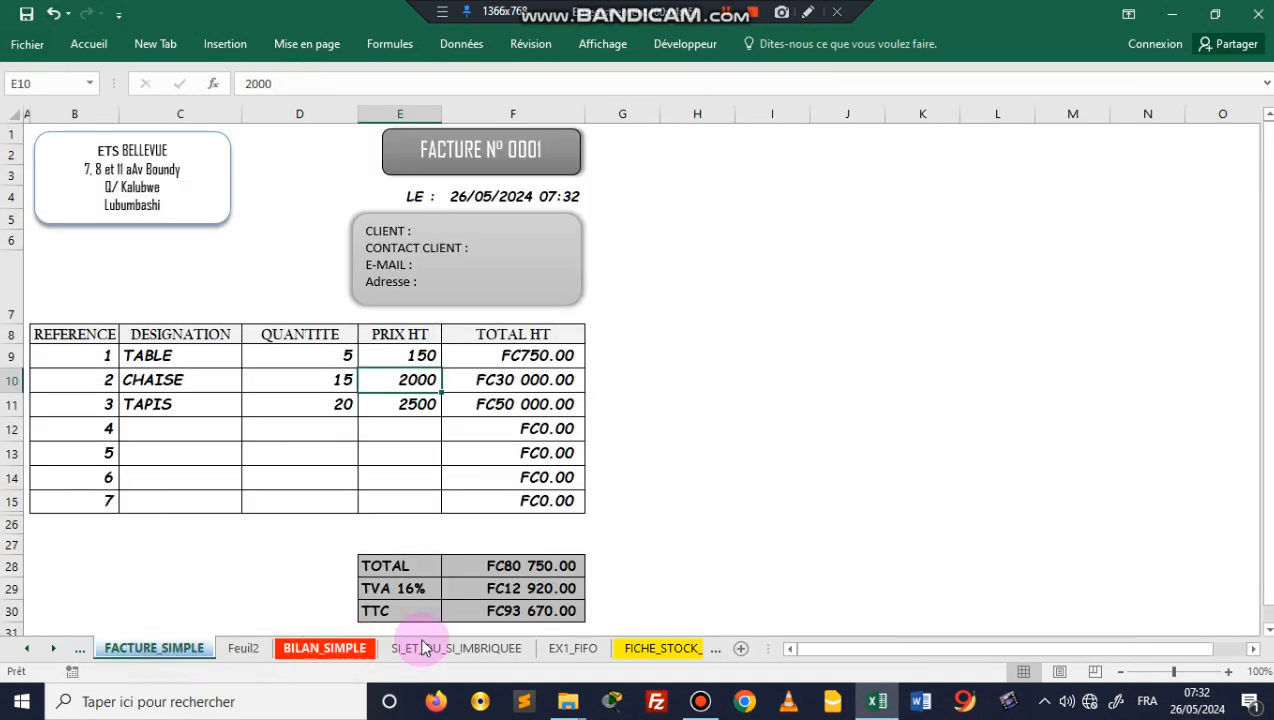
{"action": "left_click", "coordinate": [573, 652]}
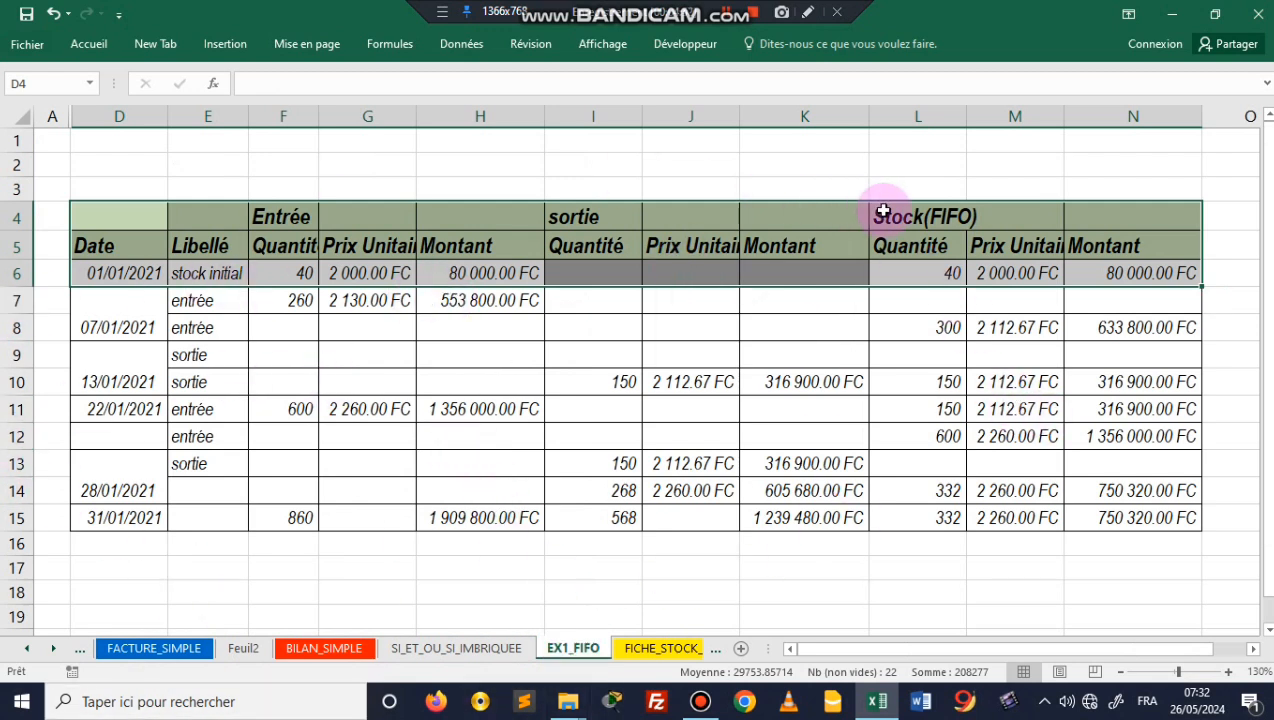
{"action": "left_click", "coordinate": [657, 648]}
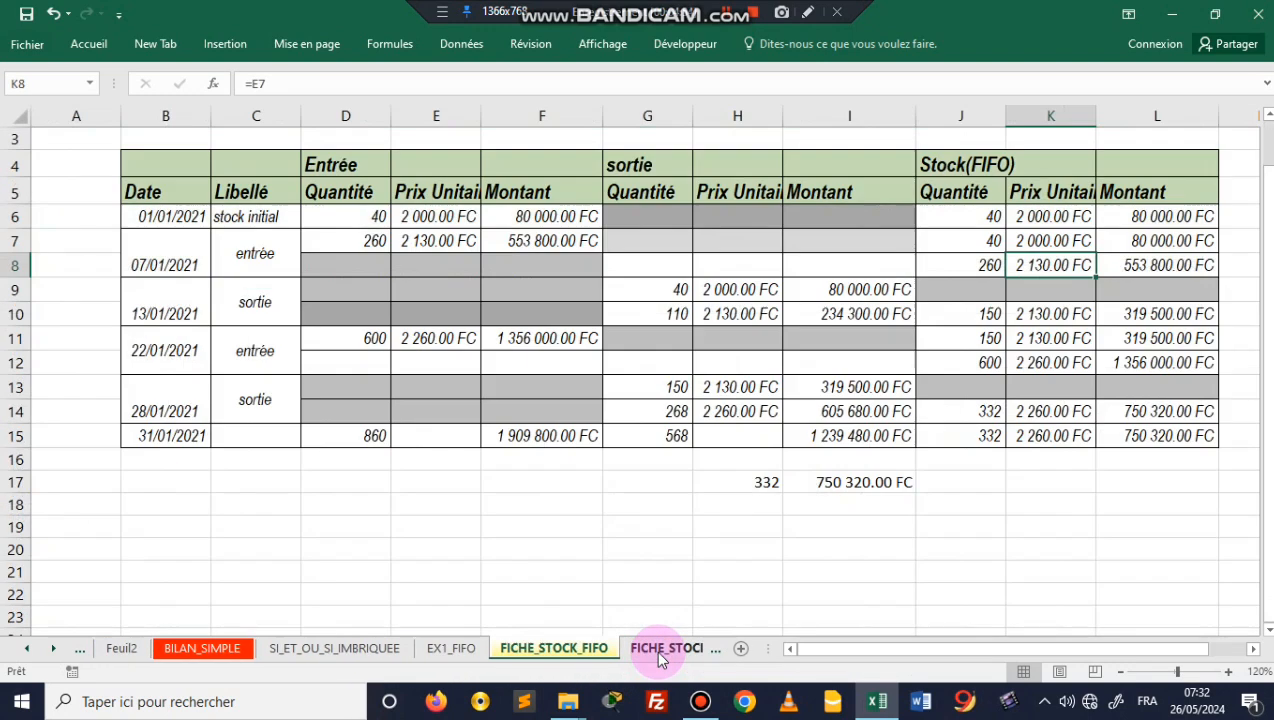
{"action": "left_click", "coordinate": [678, 652]}
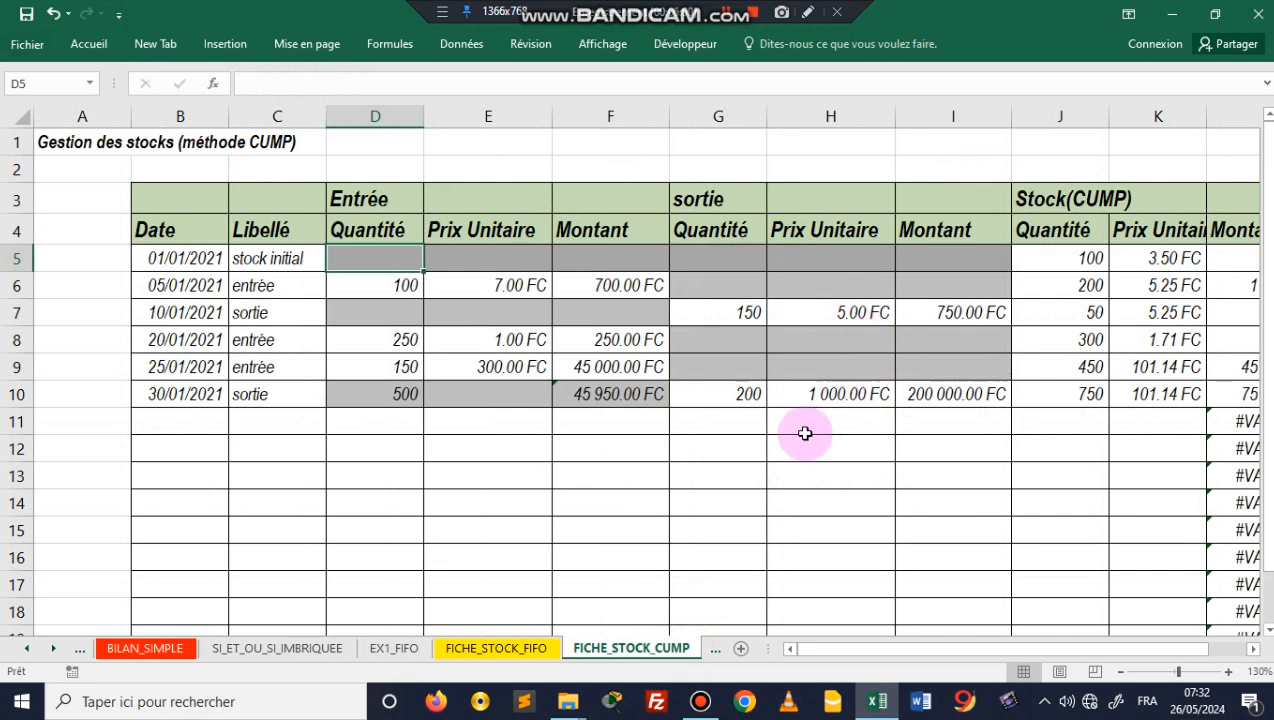
{"action": "left_click", "coordinate": [715, 650]}
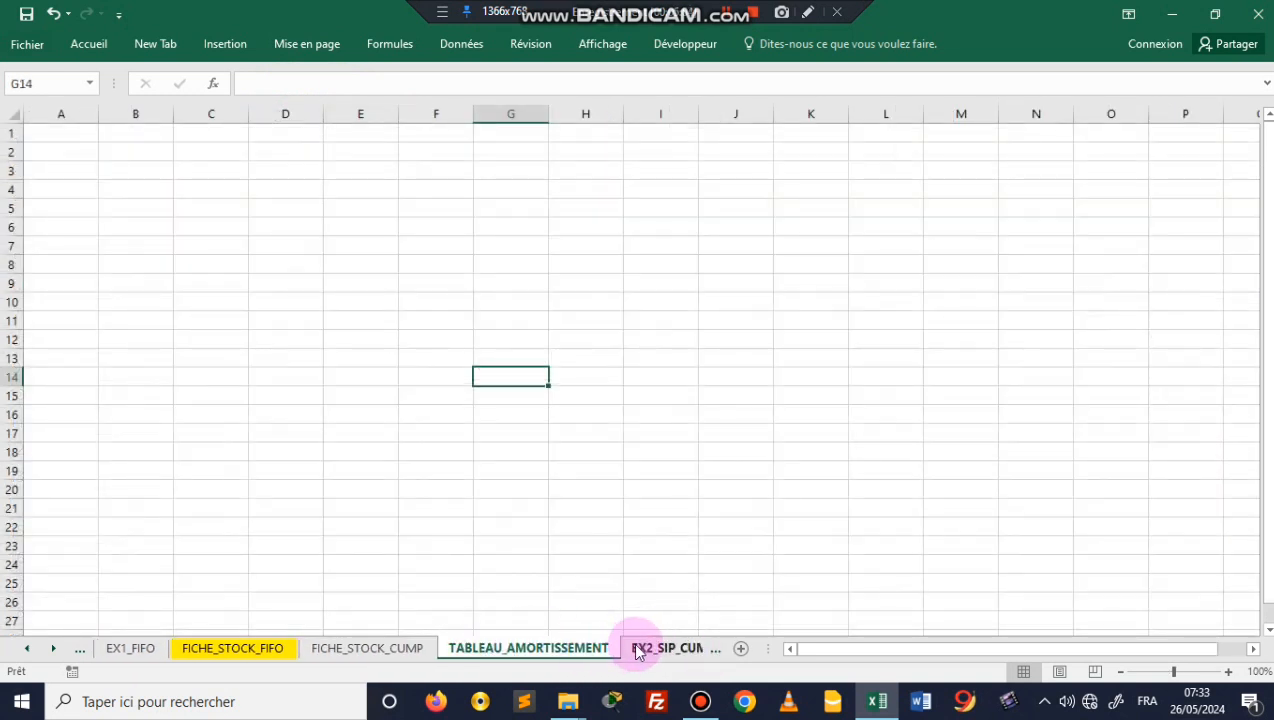
{"action": "left_click", "coordinate": [640, 648]}
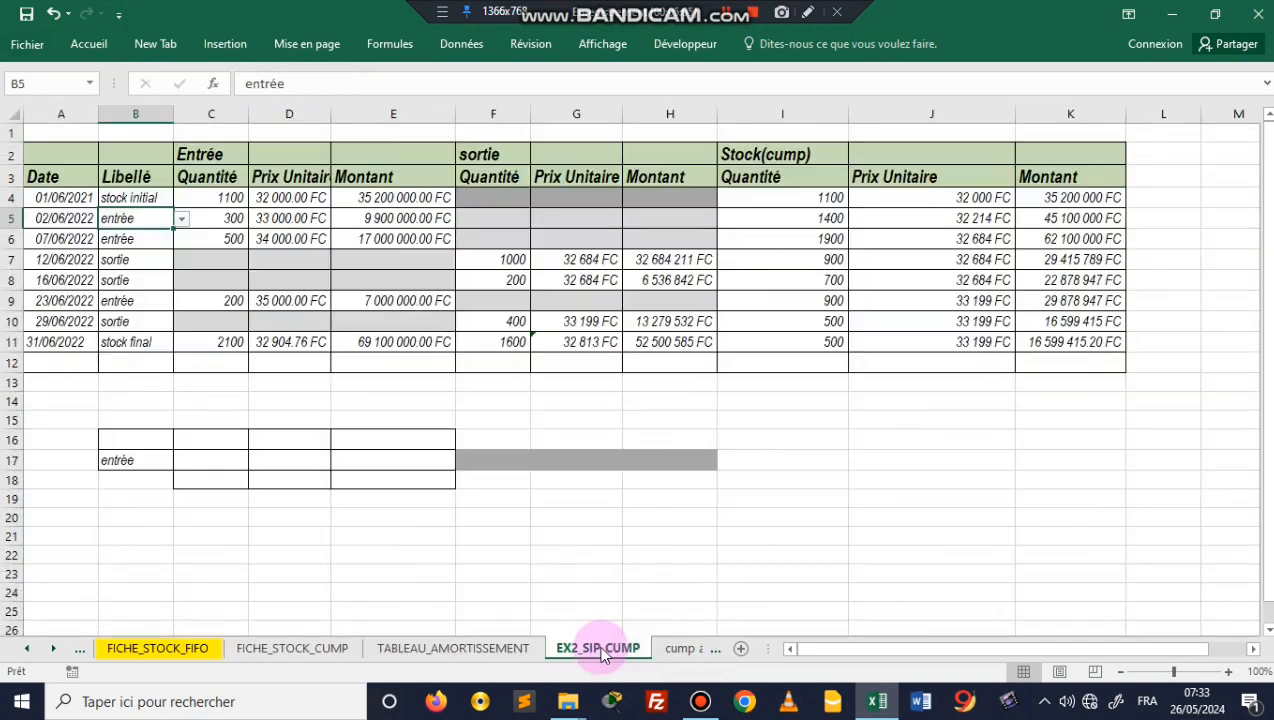
Browse backward through the workbook's sheets, including fifo, GRILLE_DES_COTES, NBSI SOMMESI MOYENNESI and facture, as far as the first sheet, fichier_stock.
{"action": "left_click", "coordinate": [124, 650]}
{"action": "left_click", "coordinate": [80, 650]}
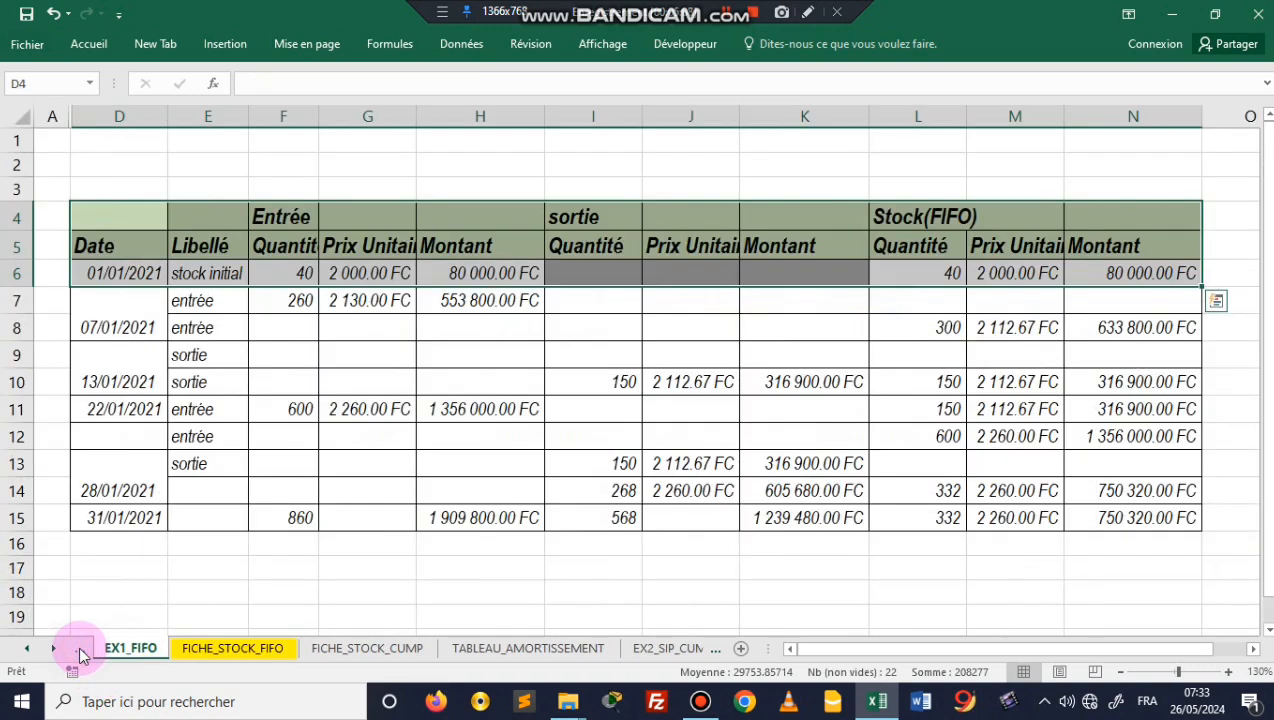
{"action": "left_click", "coordinate": [80, 650]}
{"action": "left_click", "coordinate": [80, 650]}
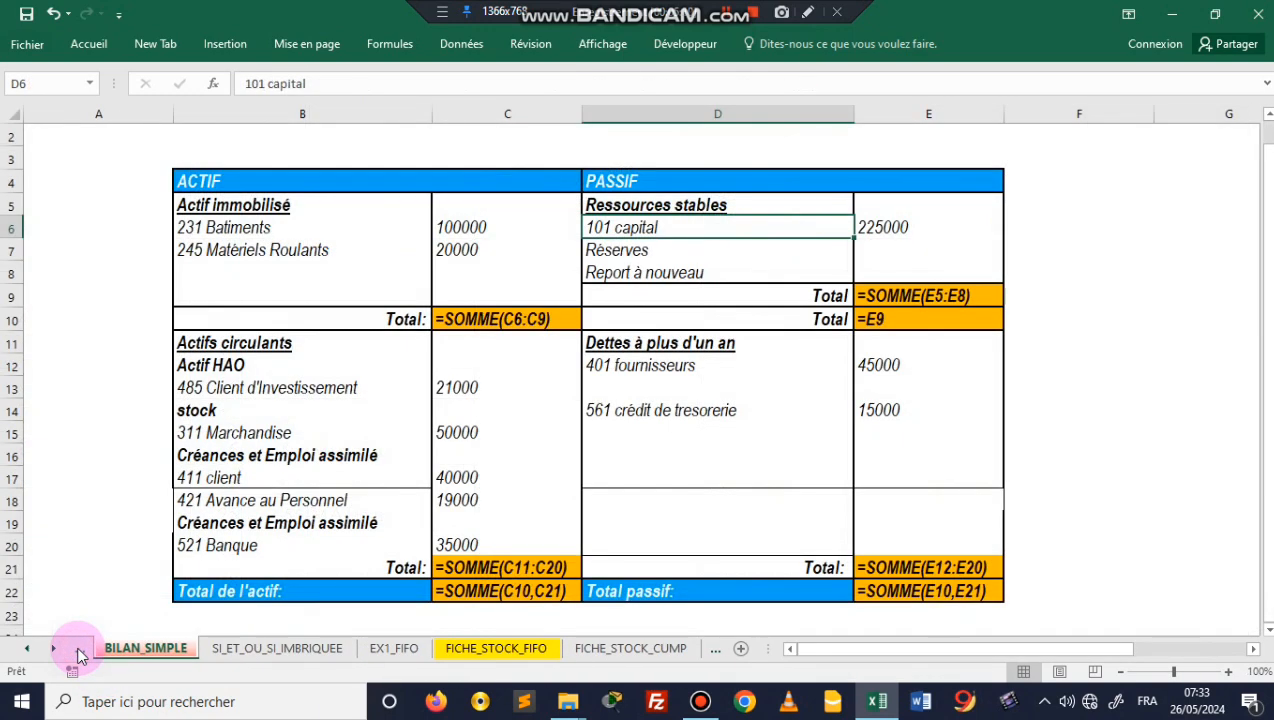
{"action": "left_click", "coordinate": [80, 652]}
{"action": "left_click", "coordinate": [80, 650]}
{"action": "left_click", "coordinate": [80, 650]}
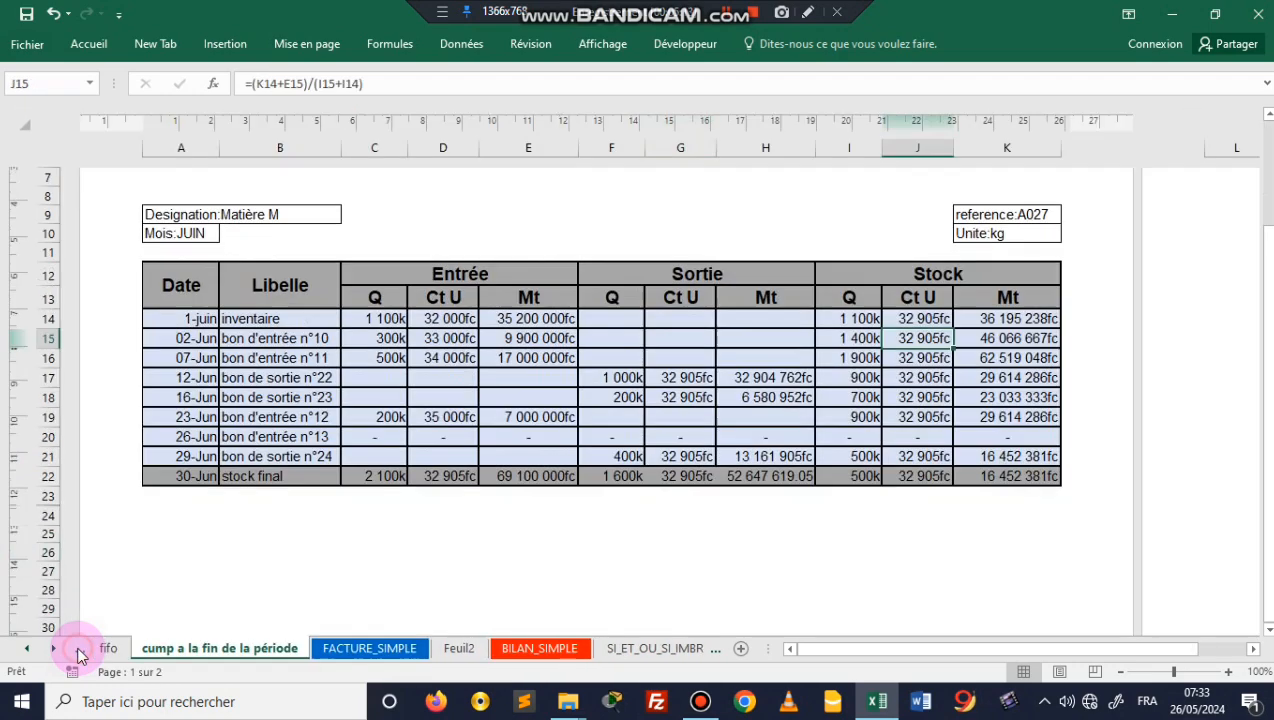
{"action": "left_click", "coordinate": [80, 650]}
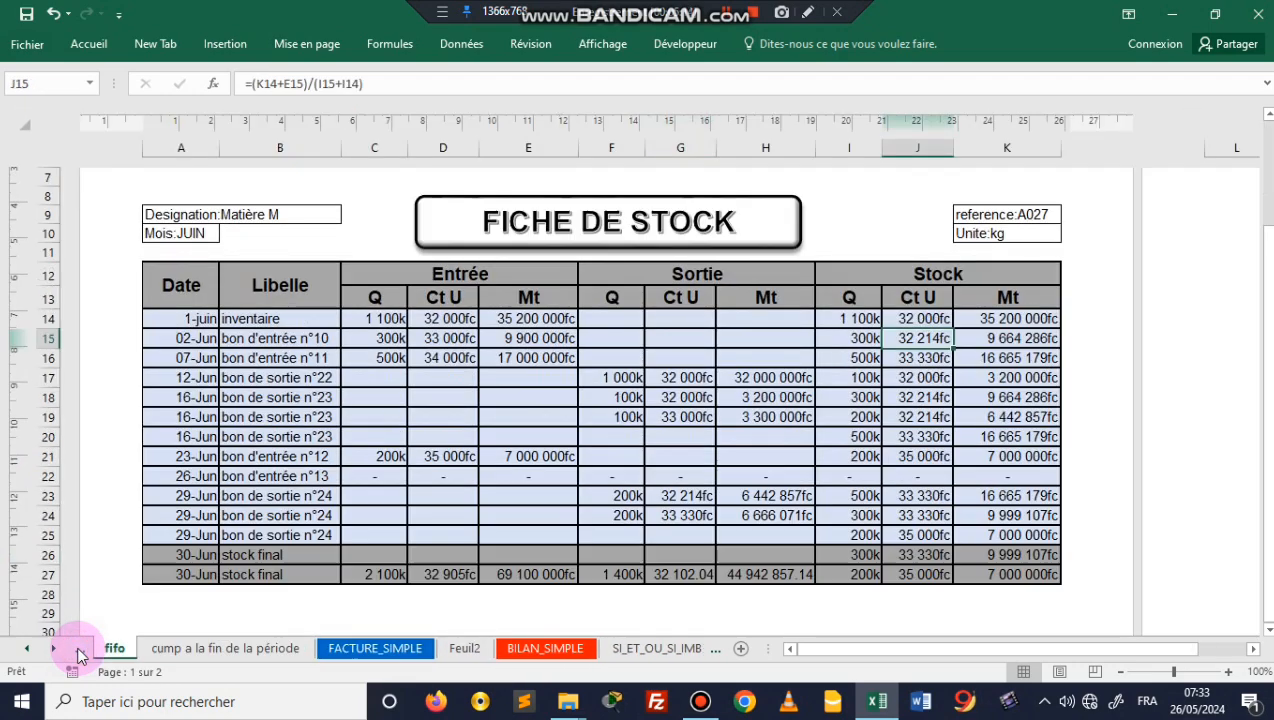
{"action": "left_click", "coordinate": [80, 650]}
{"action": "left_click", "coordinate": [80, 652]}
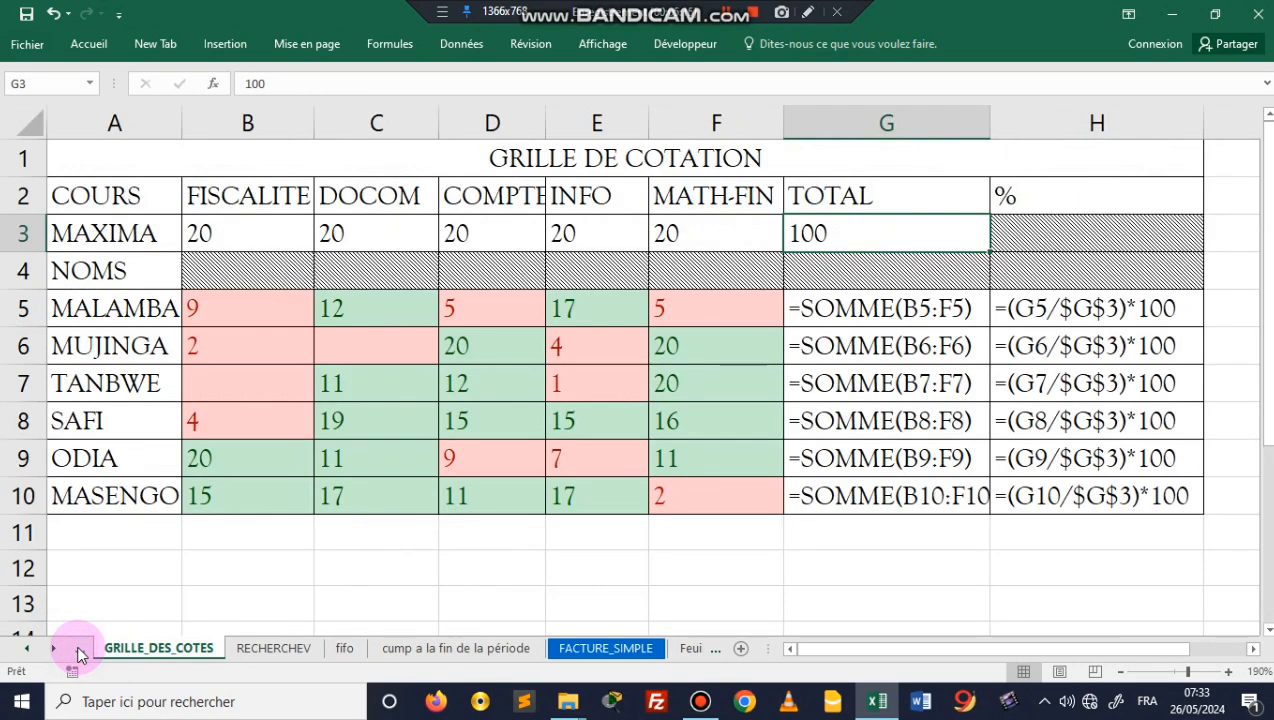
{"action": "left_click", "coordinate": [80, 652]}
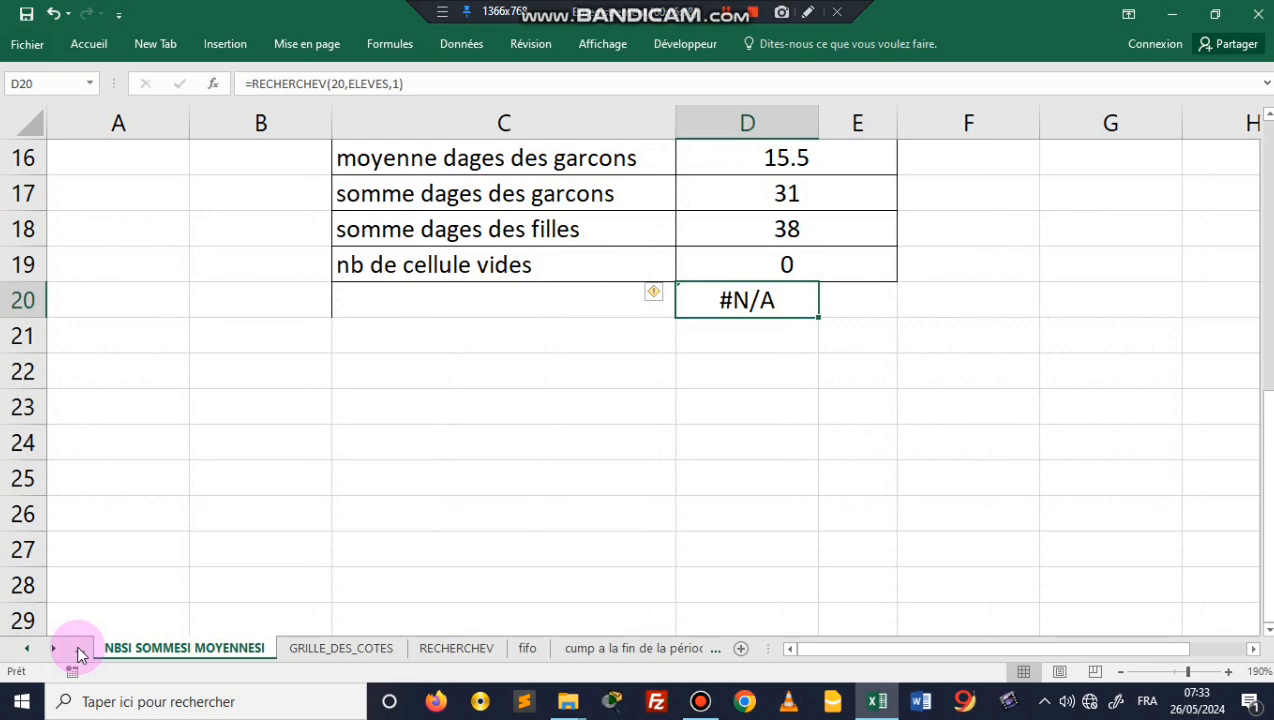
{"action": "left_click", "coordinate": [80, 652]}
{"action": "left_click", "coordinate": [80, 652]}
{"action": "left_click", "coordinate": [80, 652]}
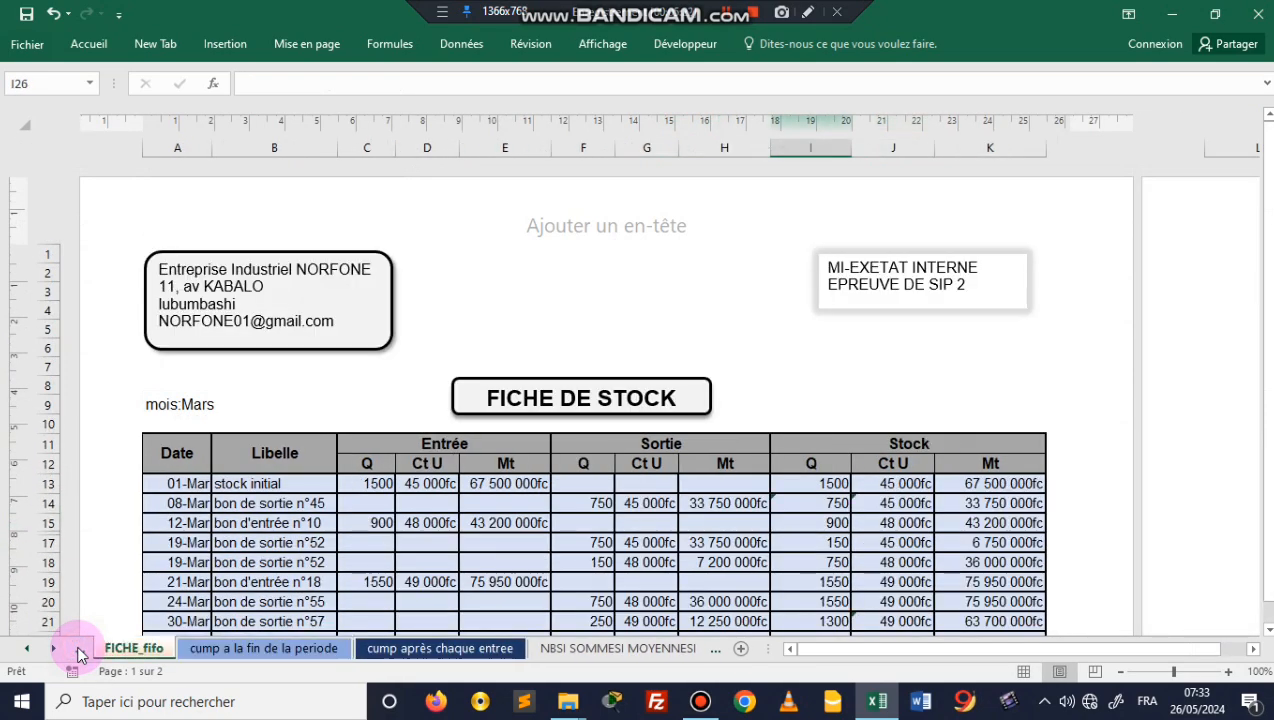
{"action": "left_click", "coordinate": [80, 652]}
{"action": "left_click", "coordinate": [80, 652]}
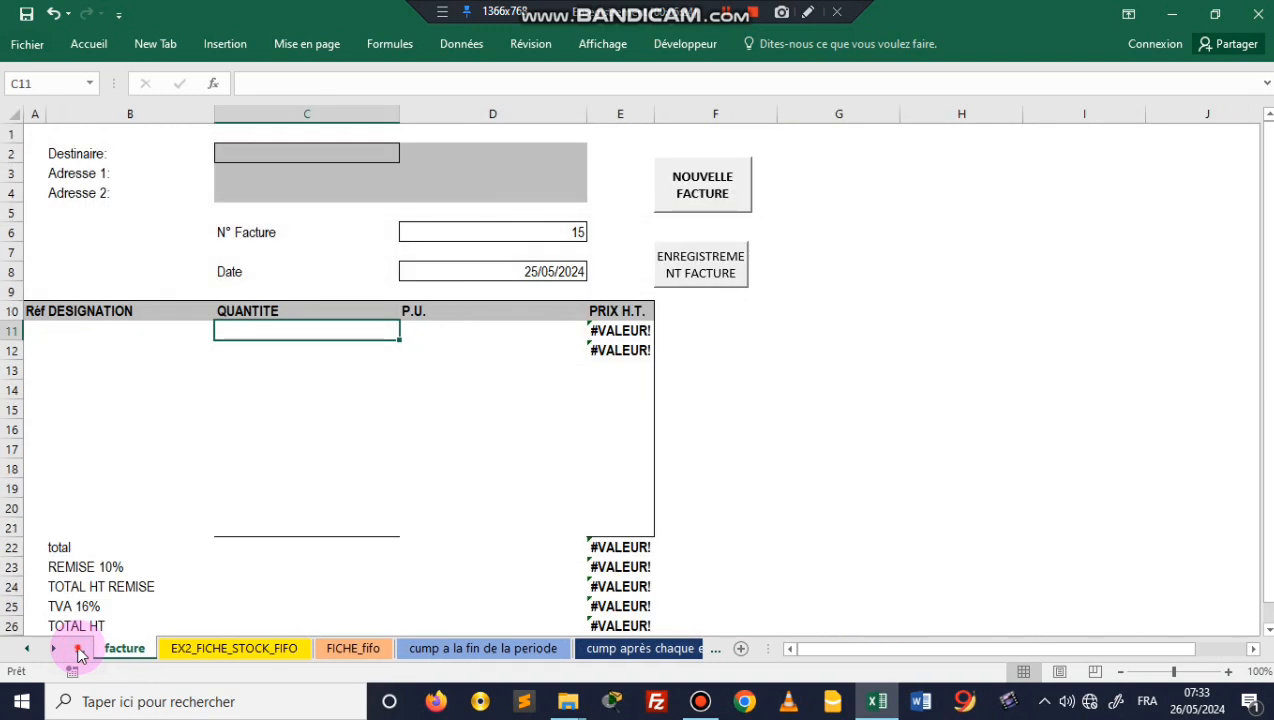
{"action": "left_click", "coordinate": [80, 652]}
{"action": "left_click", "coordinate": [80, 652]}
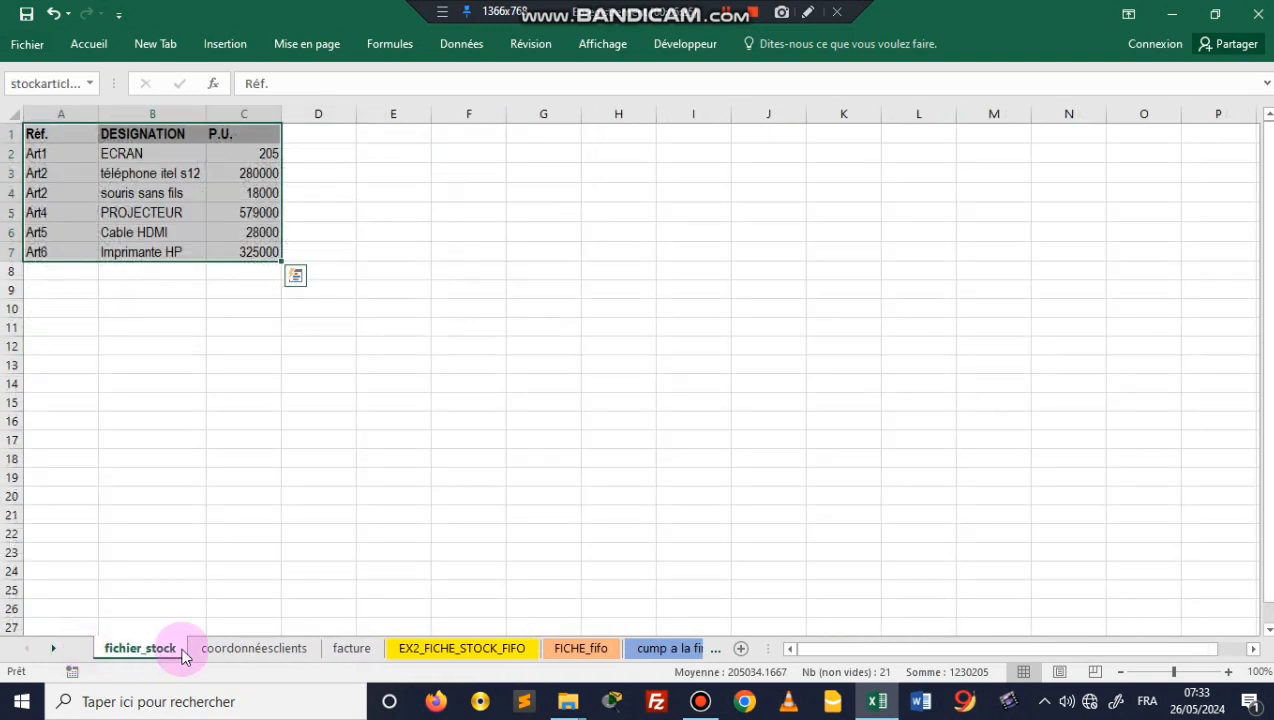
Review the facture, fichier_stock, coordonnéesclients, EX2_FICHE_STOCK_FIFO and FICHE_fifo sheets.
{"action": "left_click", "coordinate": [352, 646]}
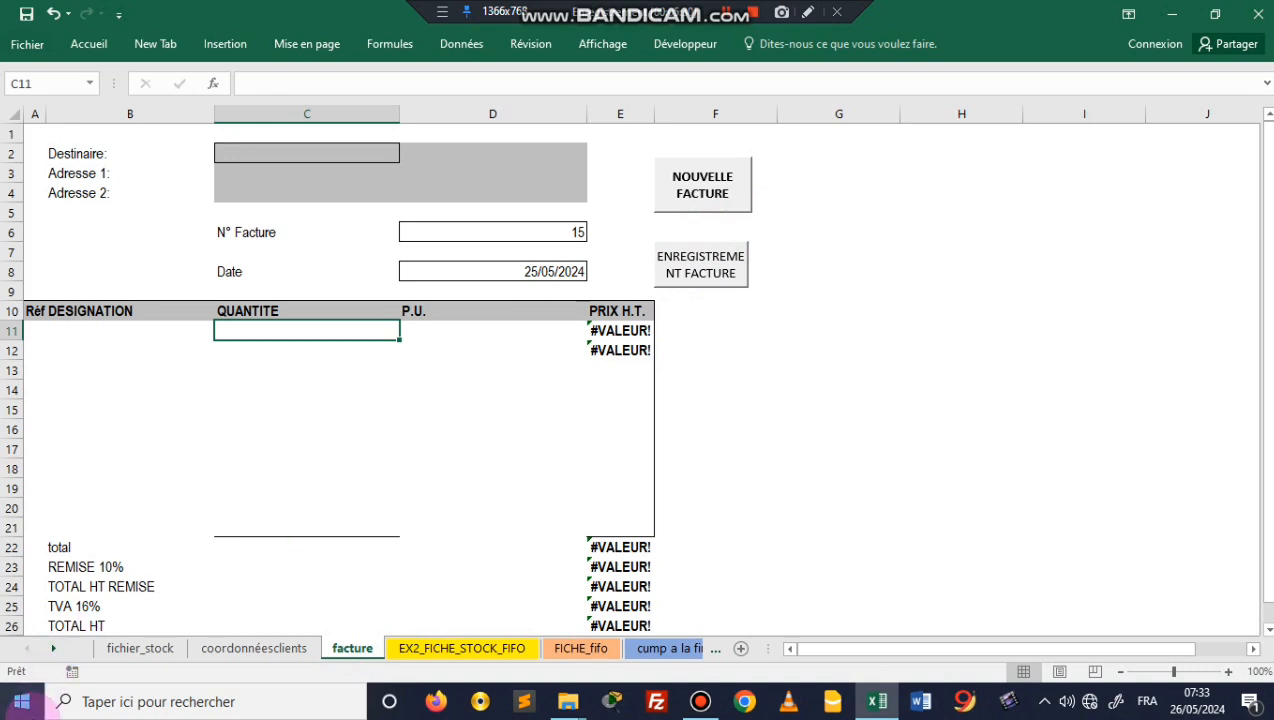
{"action": "left_click", "coordinate": [120, 649]}
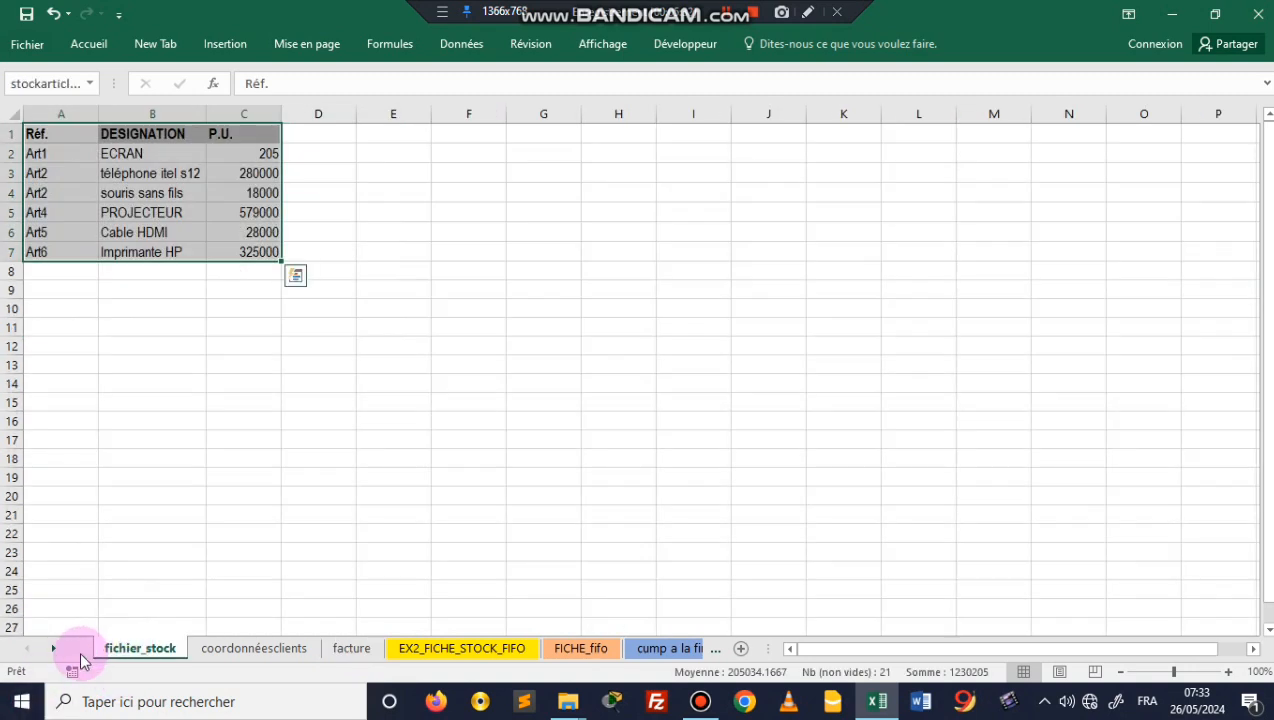
{"action": "left_click", "coordinate": [300, 648]}
{"action": "left_click", "coordinate": [352, 648]}
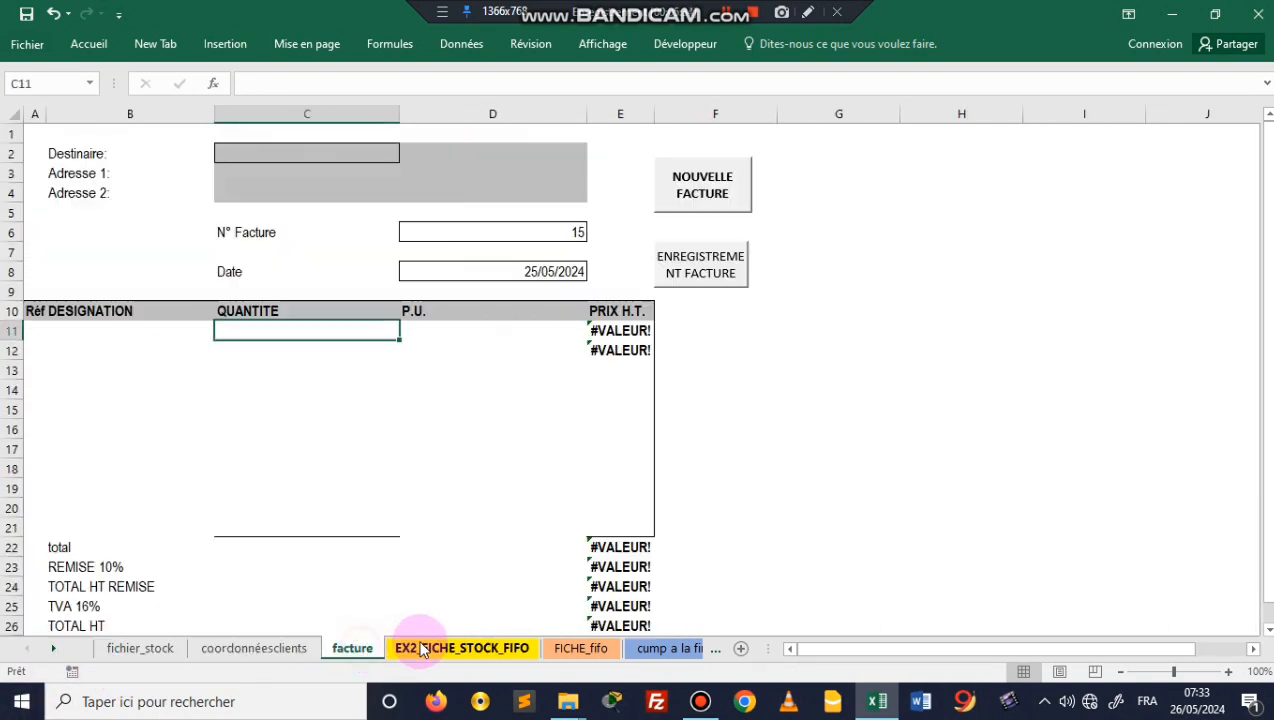
{"action": "left_click", "coordinate": [422, 649]}
{"action": "left_click", "coordinate": [575, 648]}
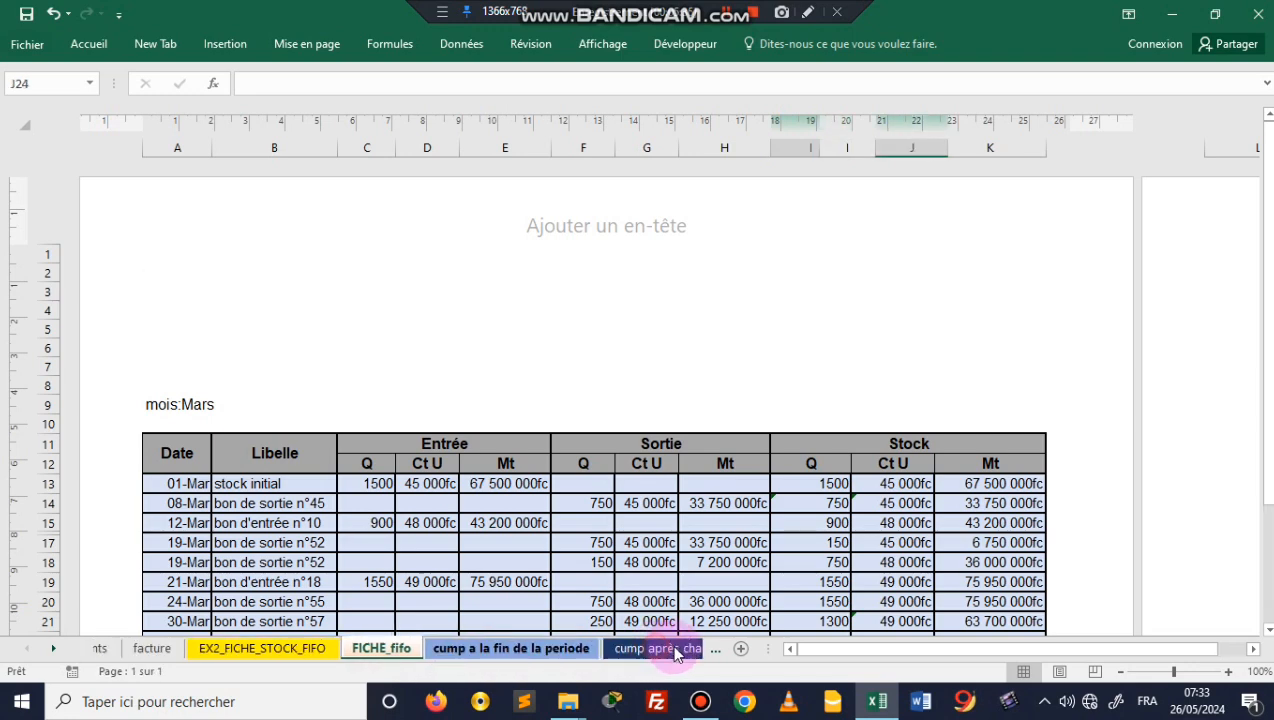
Browse forward through the cump après chaque entree and fifo sheets, return to SI_ET_OU_SI_IMBRIQUEE, and select cell H13.
{"action": "left_click", "coordinate": [680, 650]}
{"action": "left_click", "coordinate": [706, 650]}
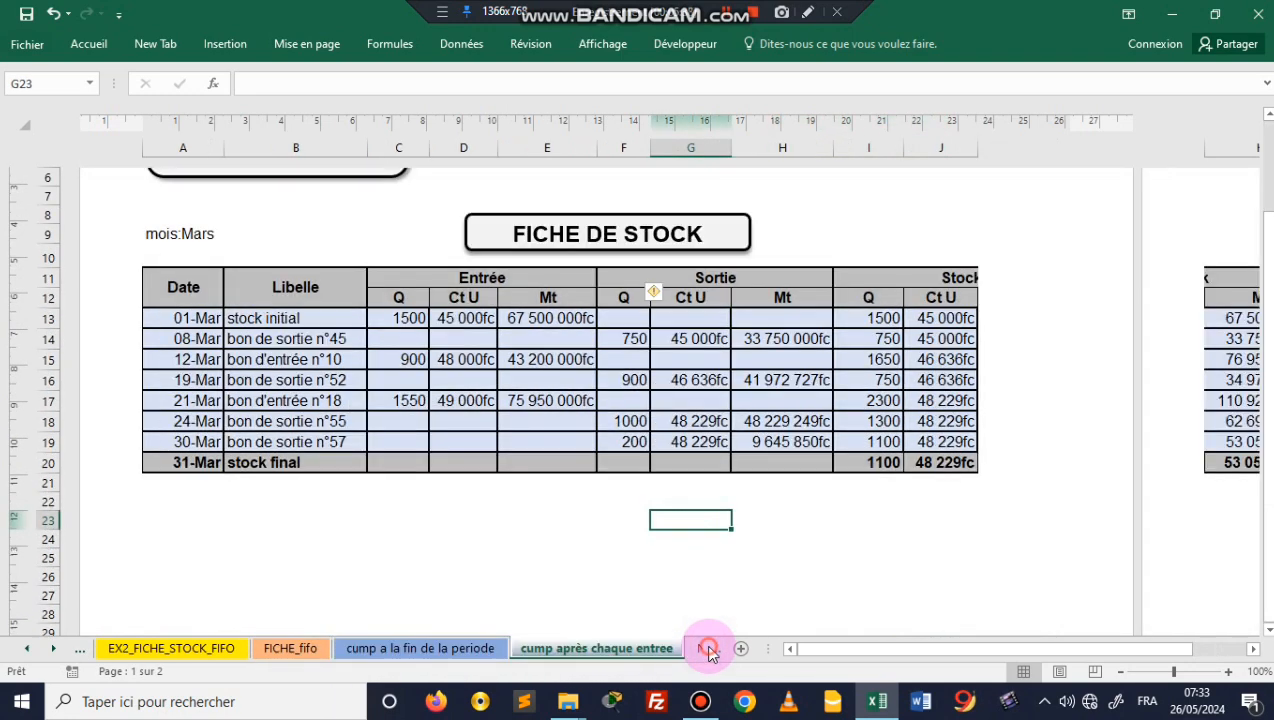
{"action": "left_click", "coordinate": [706, 650]}
{"action": "left_click", "coordinate": [710, 651]}
{"action": "left_click", "coordinate": [711, 652]}
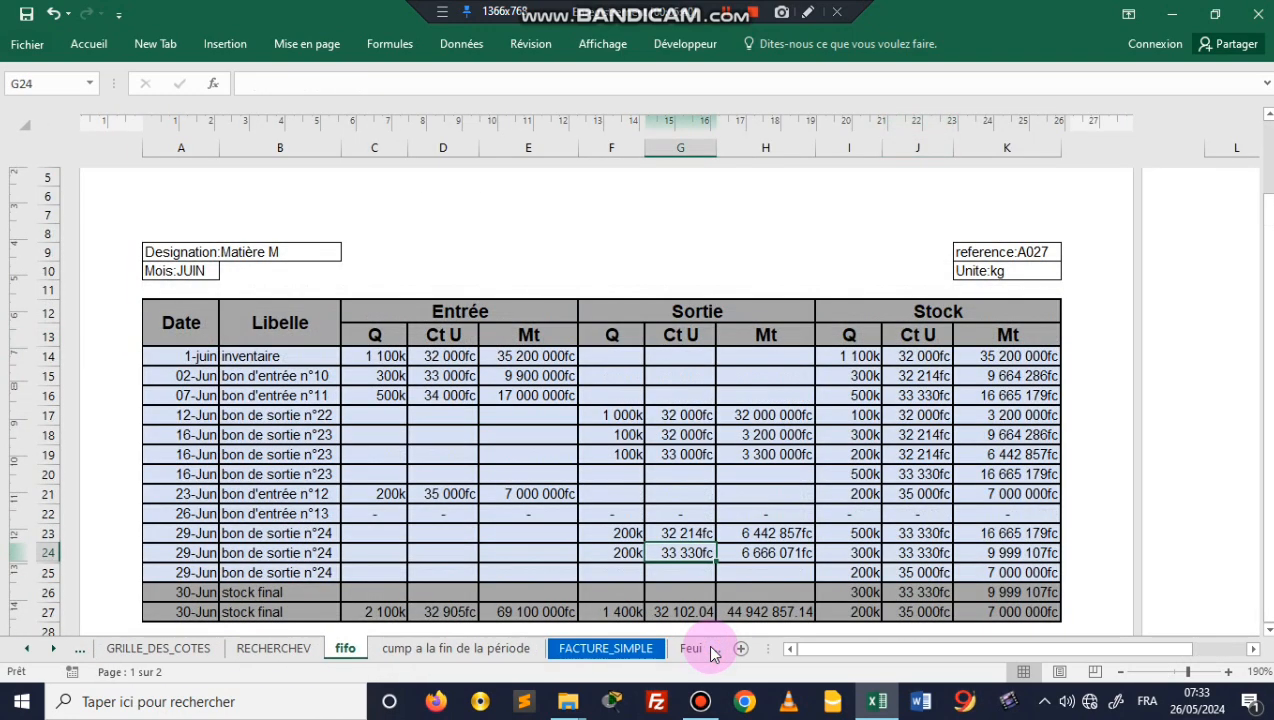
{"action": "left_click", "coordinate": [711, 650]}
{"action": "left_click", "coordinate": [711, 650]}
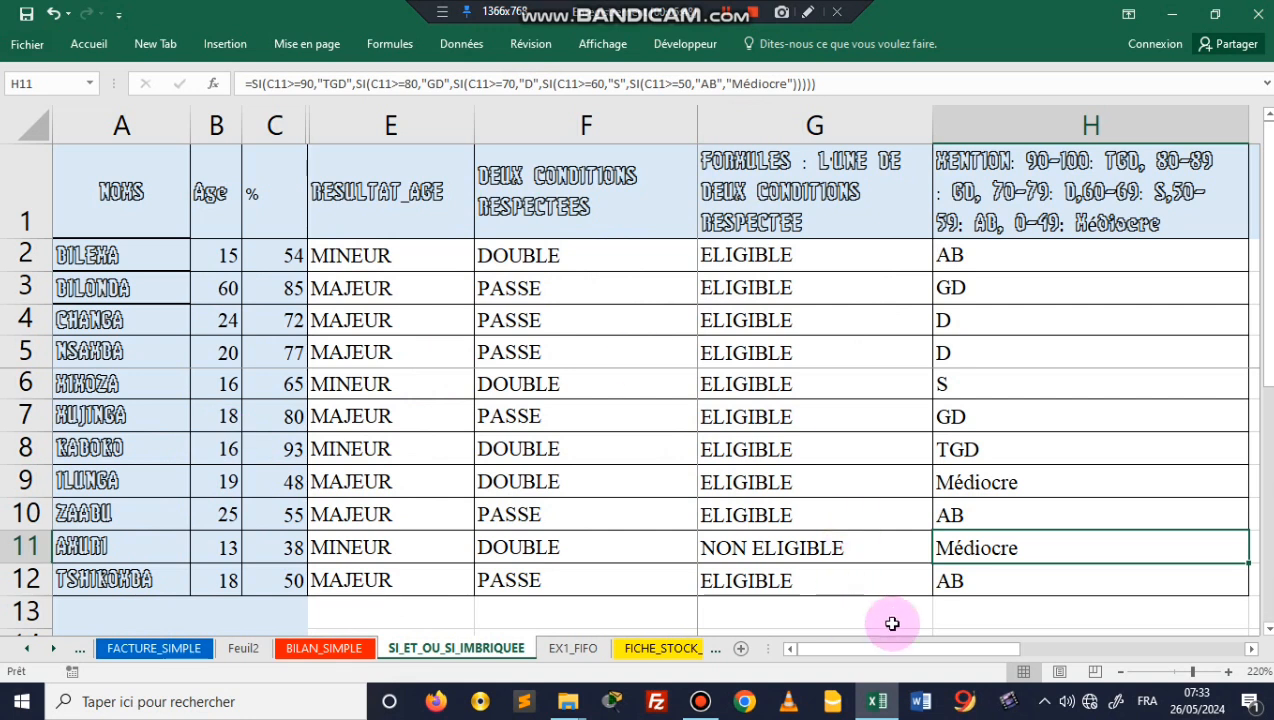
{"action": "left_click", "coordinate": [979, 611]}
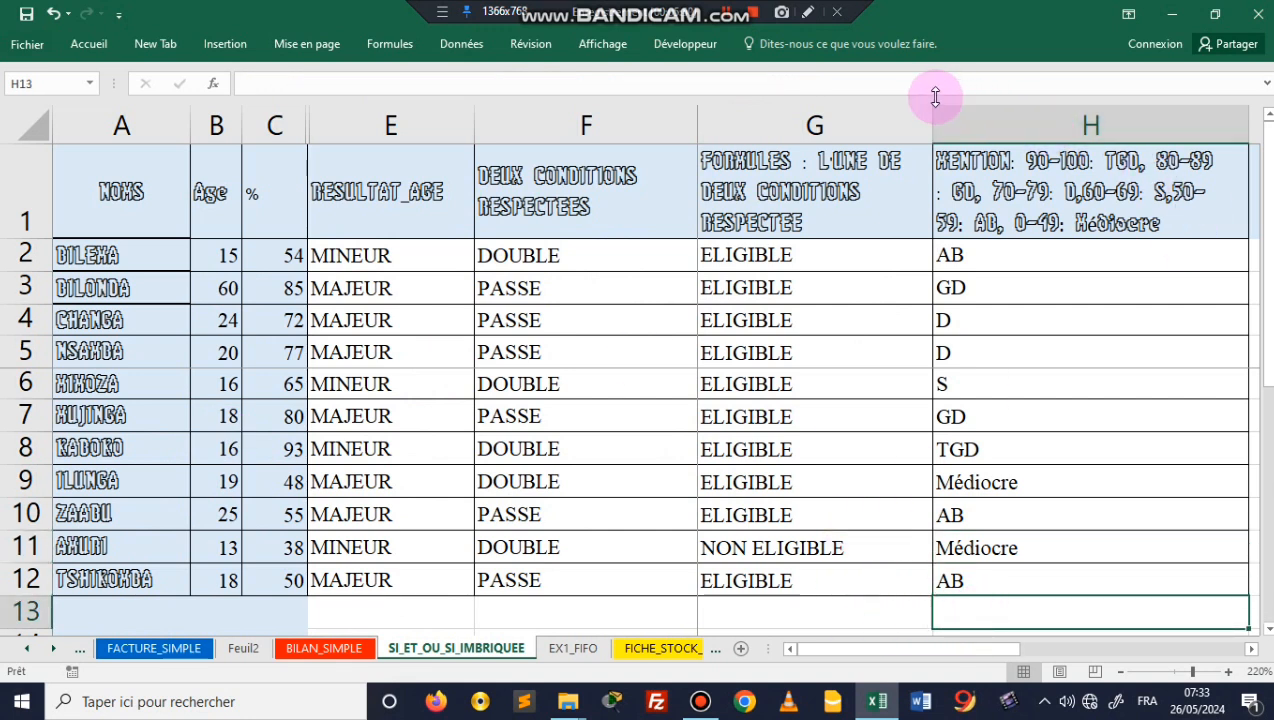